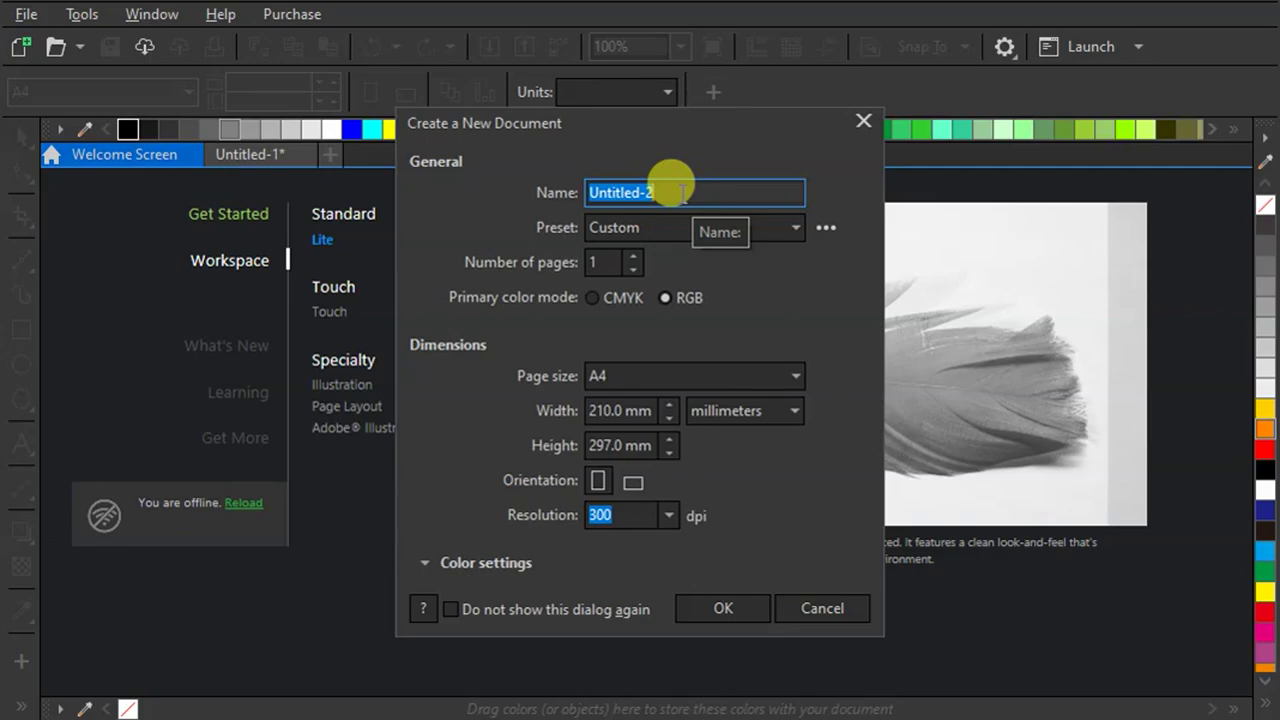
# Step: Name the new document Logo Design and set its dimension units to pixels
pyautogui.write('Logo Design')
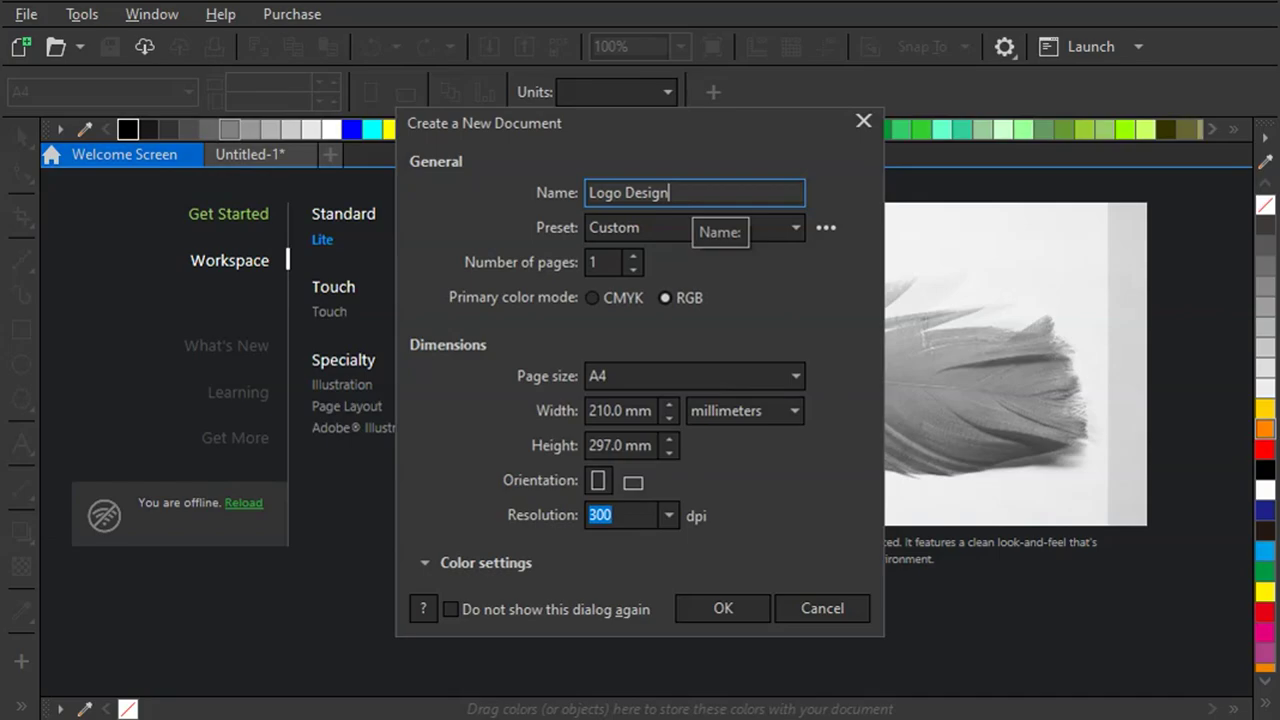
pyautogui.click(688, 300)
pyautogui.click(683, 235)
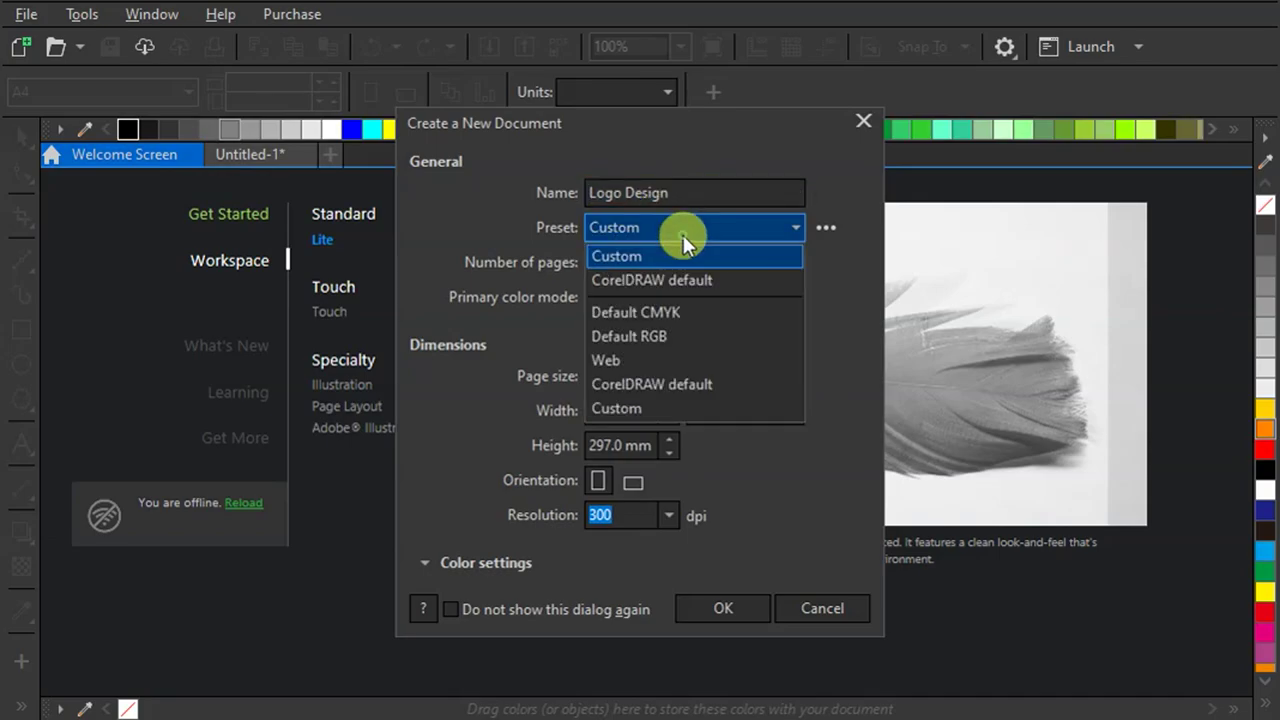
pyautogui.click(787, 526)
pyautogui.click(766, 414)
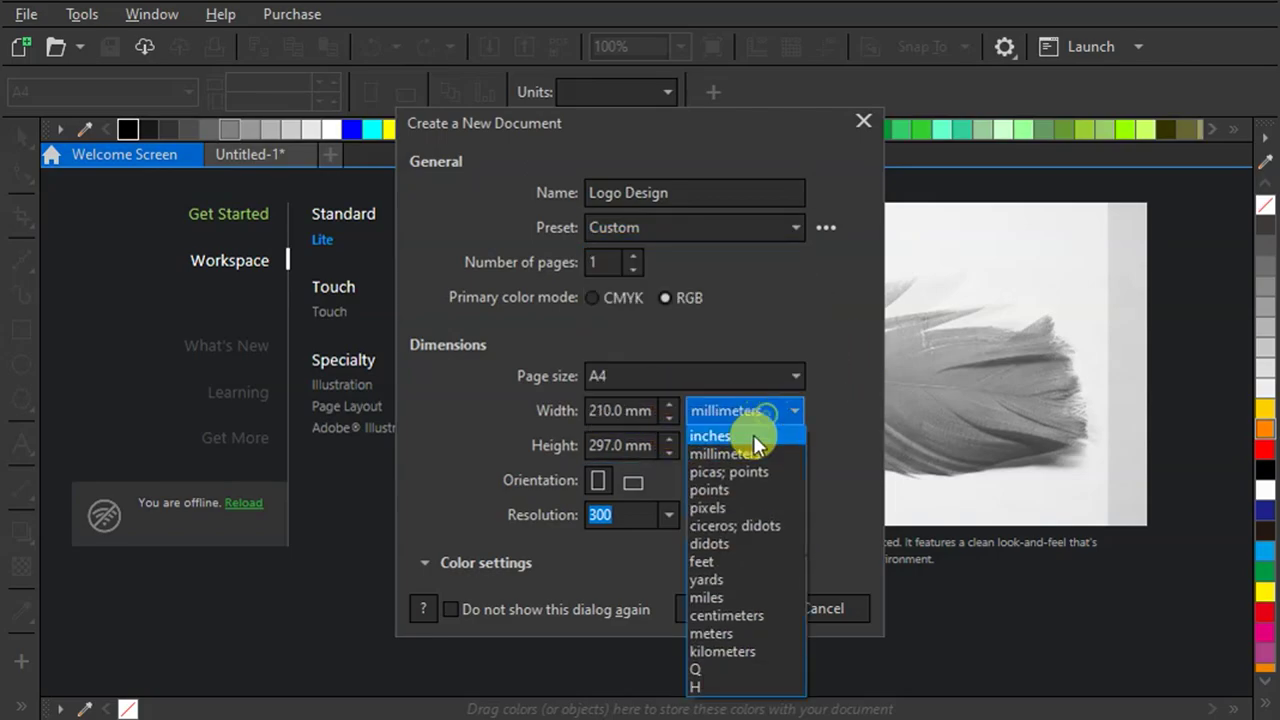
pyautogui.click(733, 507)
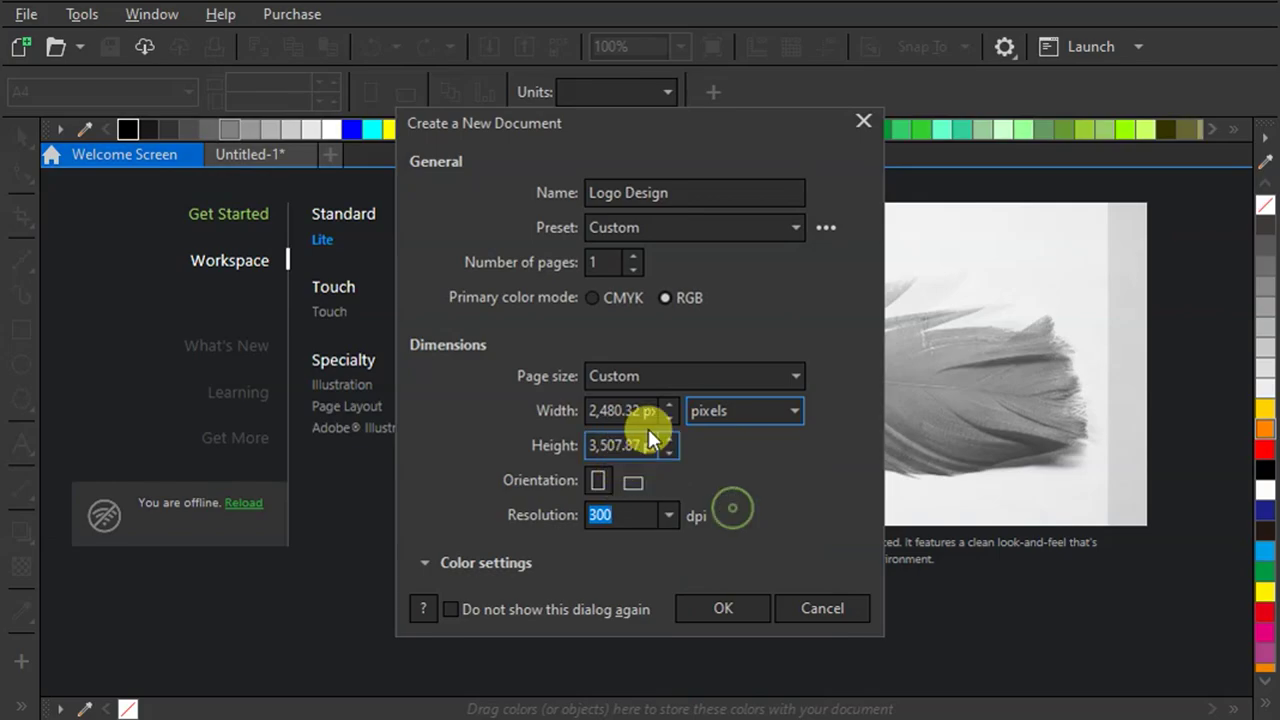
# Step: Set the page width and height to 1000 px each and create the document
pyautogui.doubleClick(636, 410)
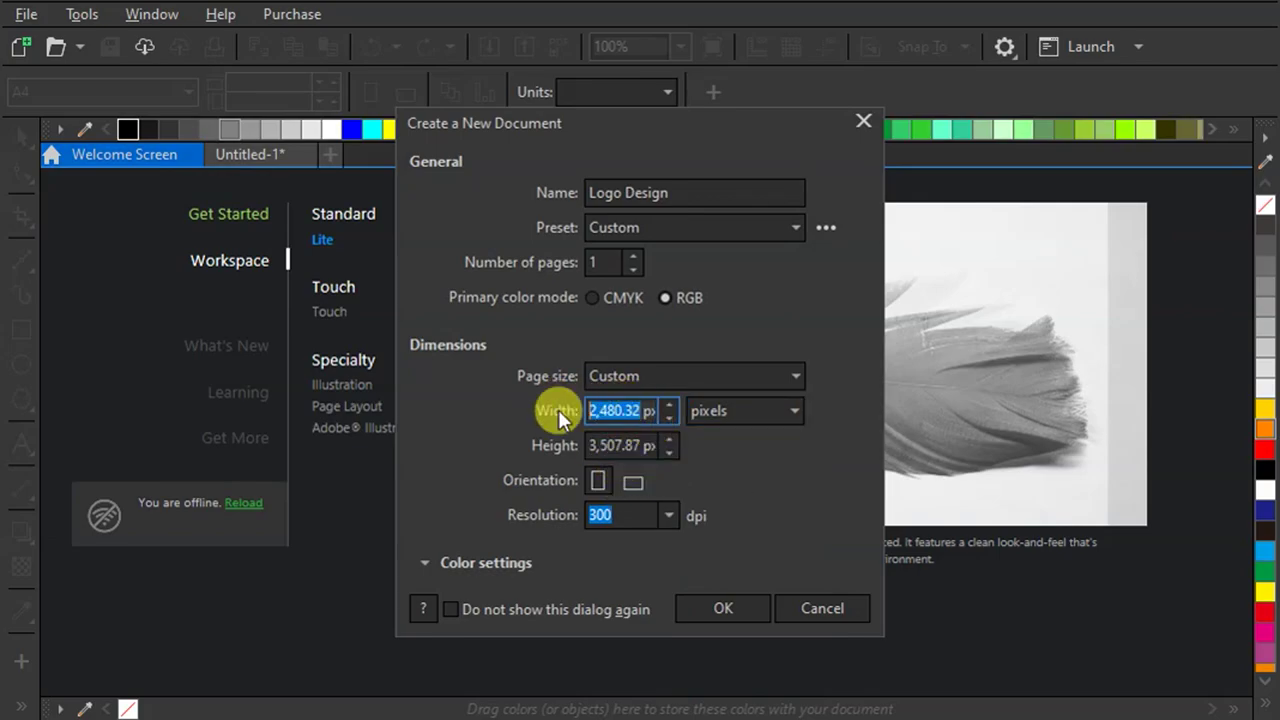
pyautogui.write('1000')
pyautogui.press('Tab')
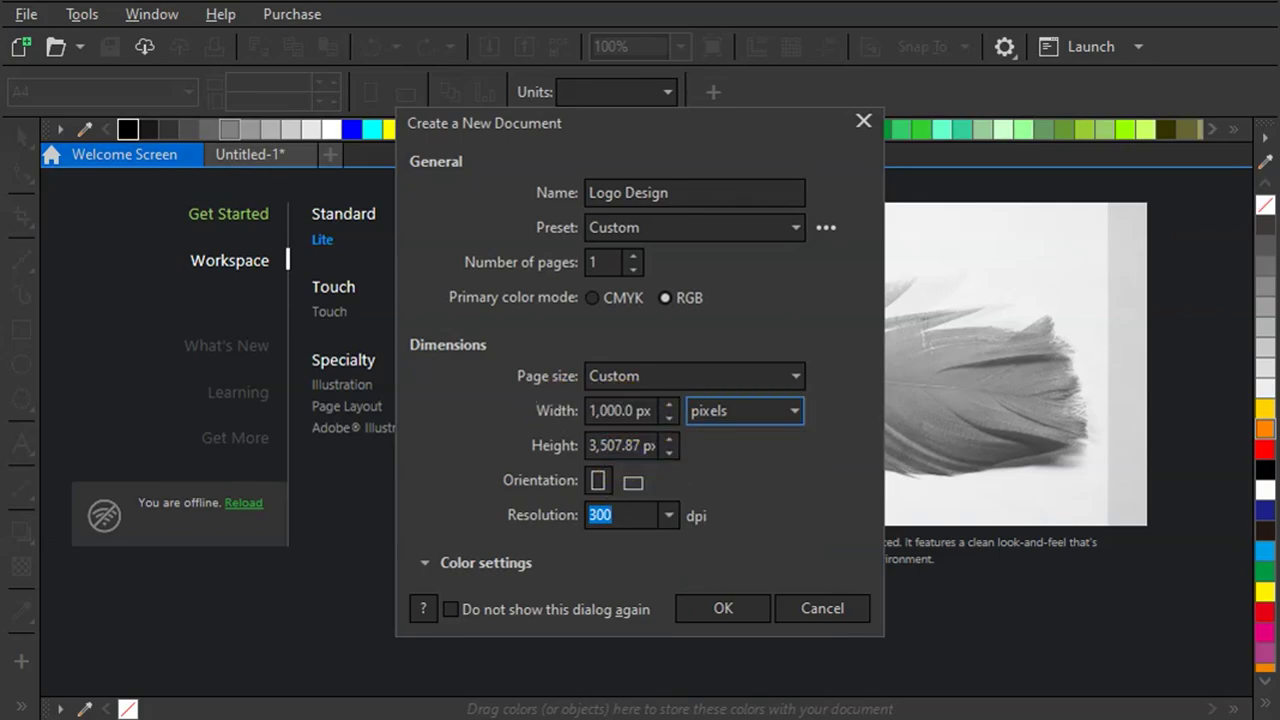
pyautogui.hotkey('alt', 'Down')
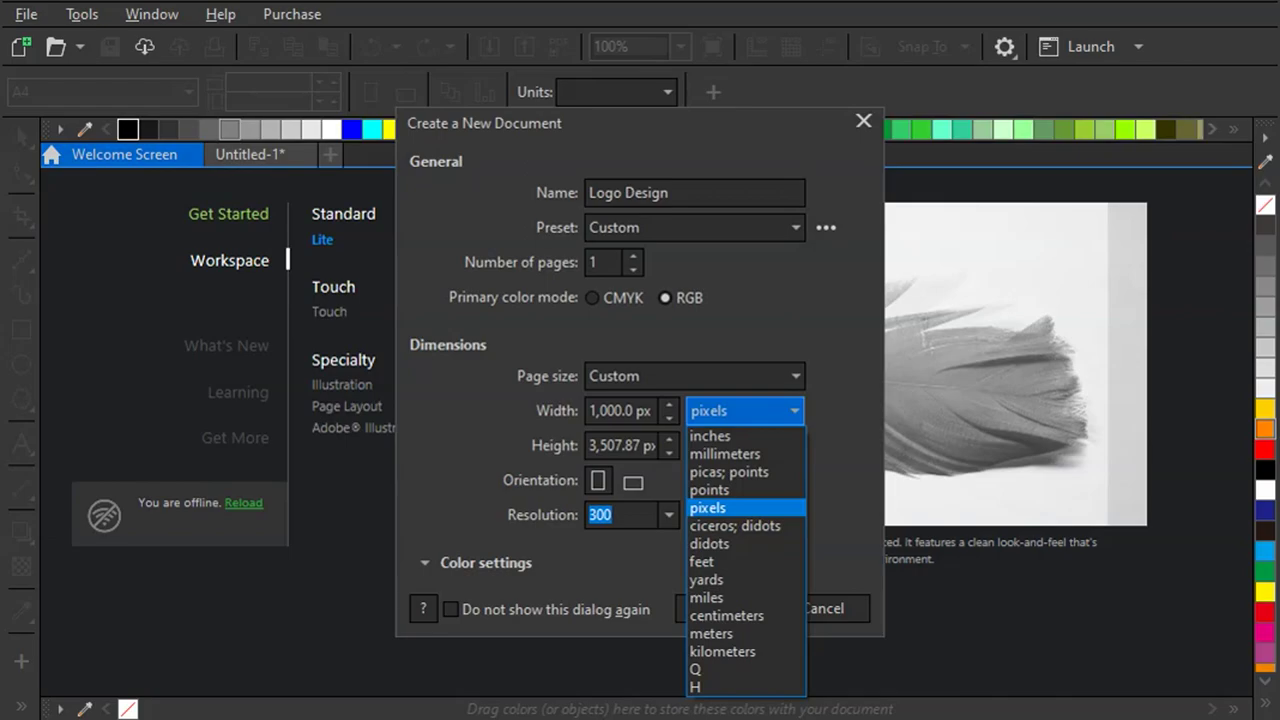
pyautogui.press('Down')
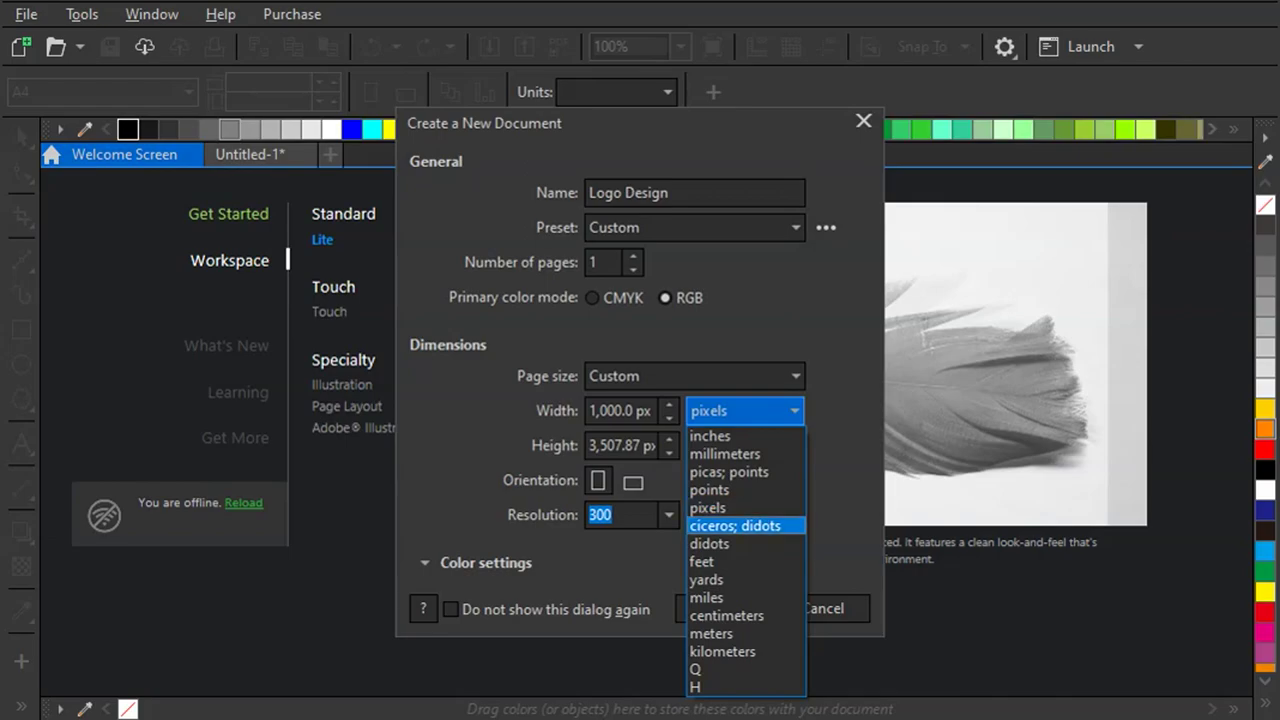
pyautogui.press('Up')
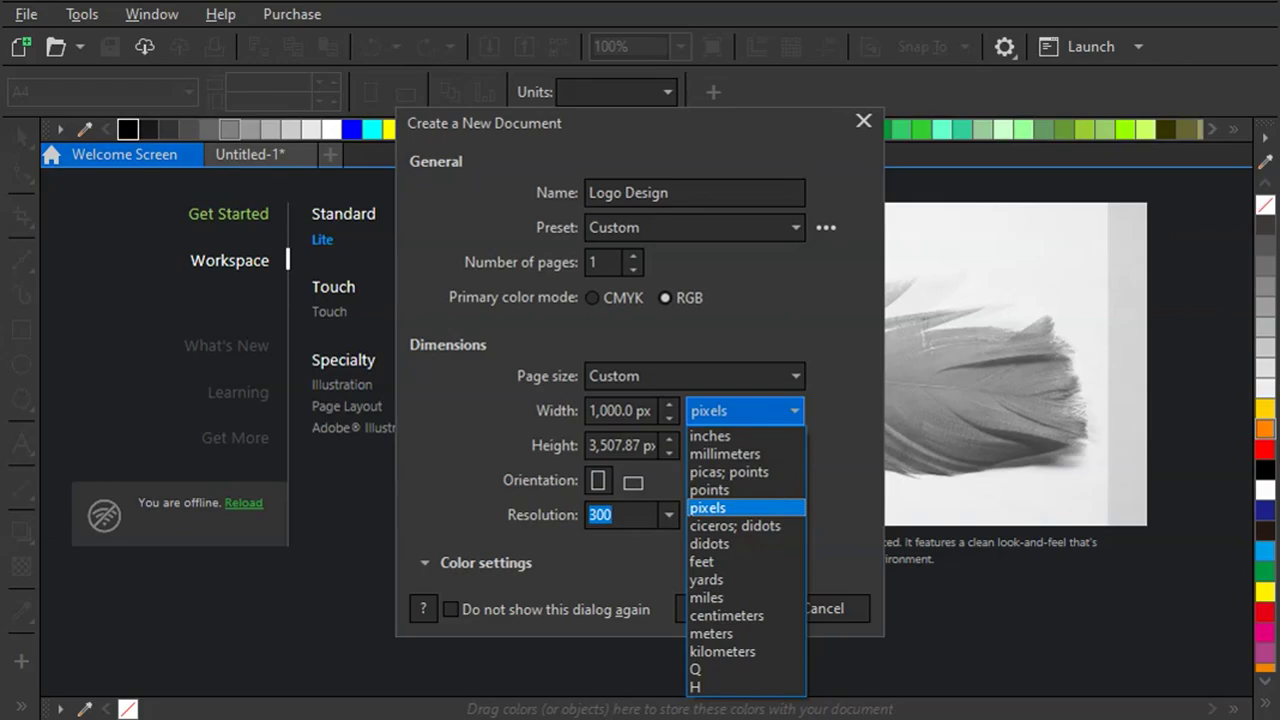
pyautogui.press('Return')
pyautogui.click(655, 445)
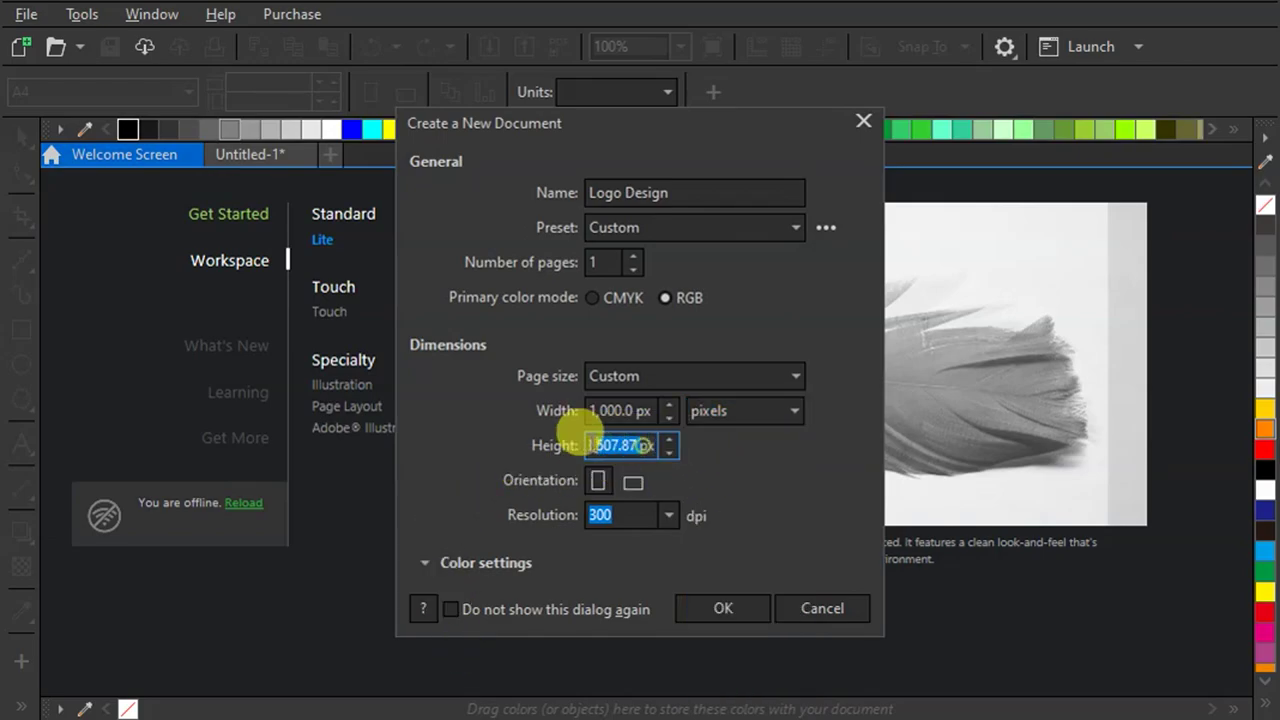
pyautogui.write('1000')
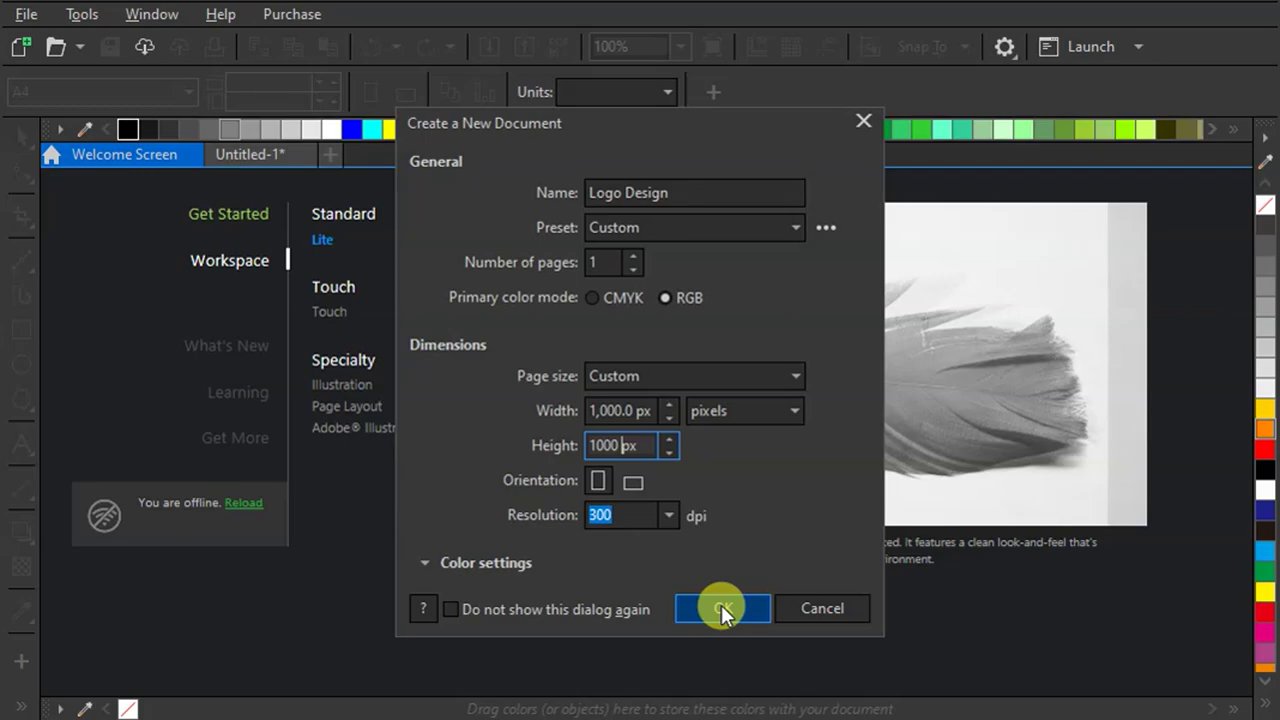
pyautogui.click(721, 605)
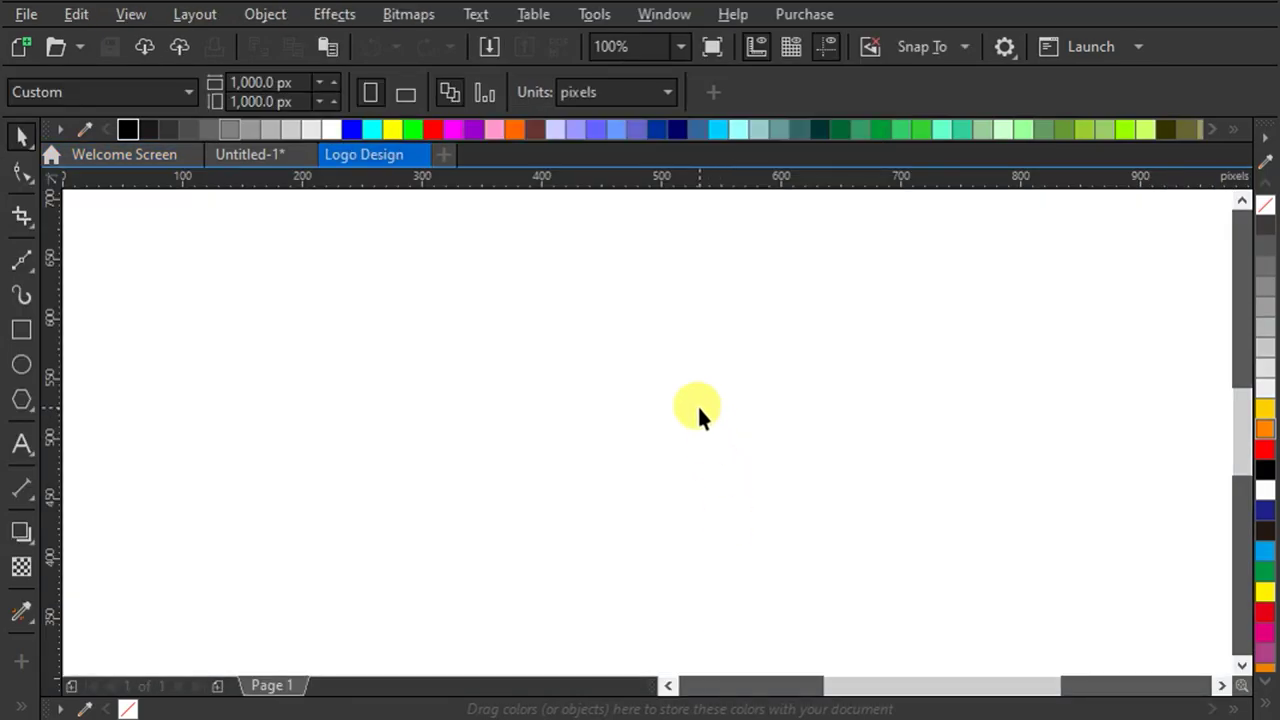
# Step: Paste the DOG BOSS sketch image, scale it down to about 841 × 686 px, and place it on the page
pyautogui.scroll(-2, 572, 371)
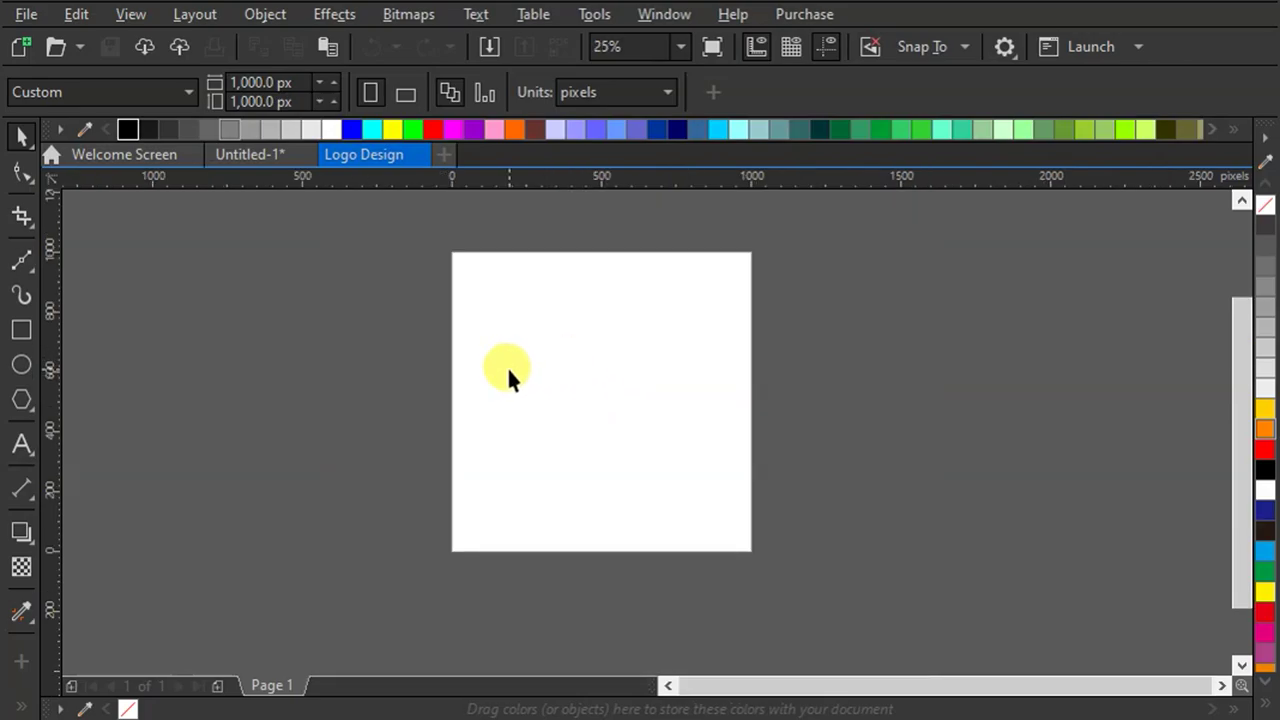
pyautogui.hotkey('ctrl', 'v')
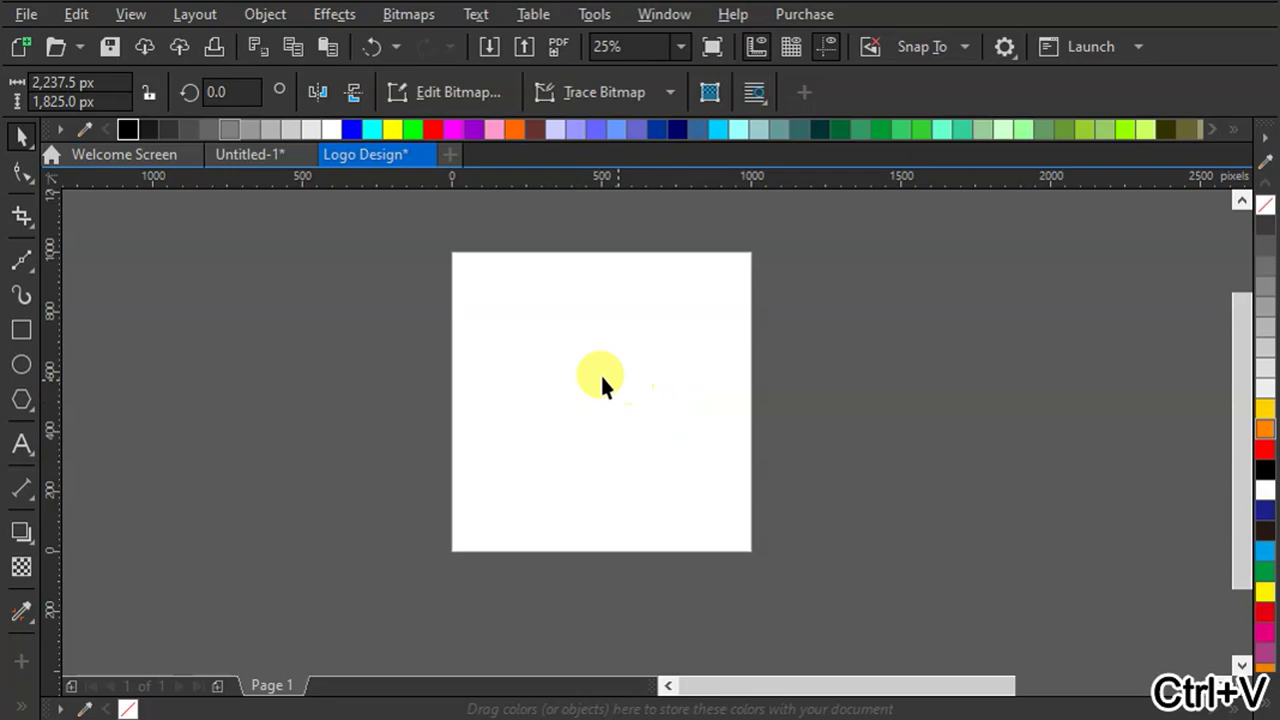
pyautogui.scroll(-1, 597, 366)
pyautogui.moveTo(986, 366); pyautogui.dragTo(630, 342)
pyautogui.moveTo(772, 266); pyautogui.dragTo(595, 410)
pyautogui.moveTo(540, 486); pyautogui.dragTo(580, 395)
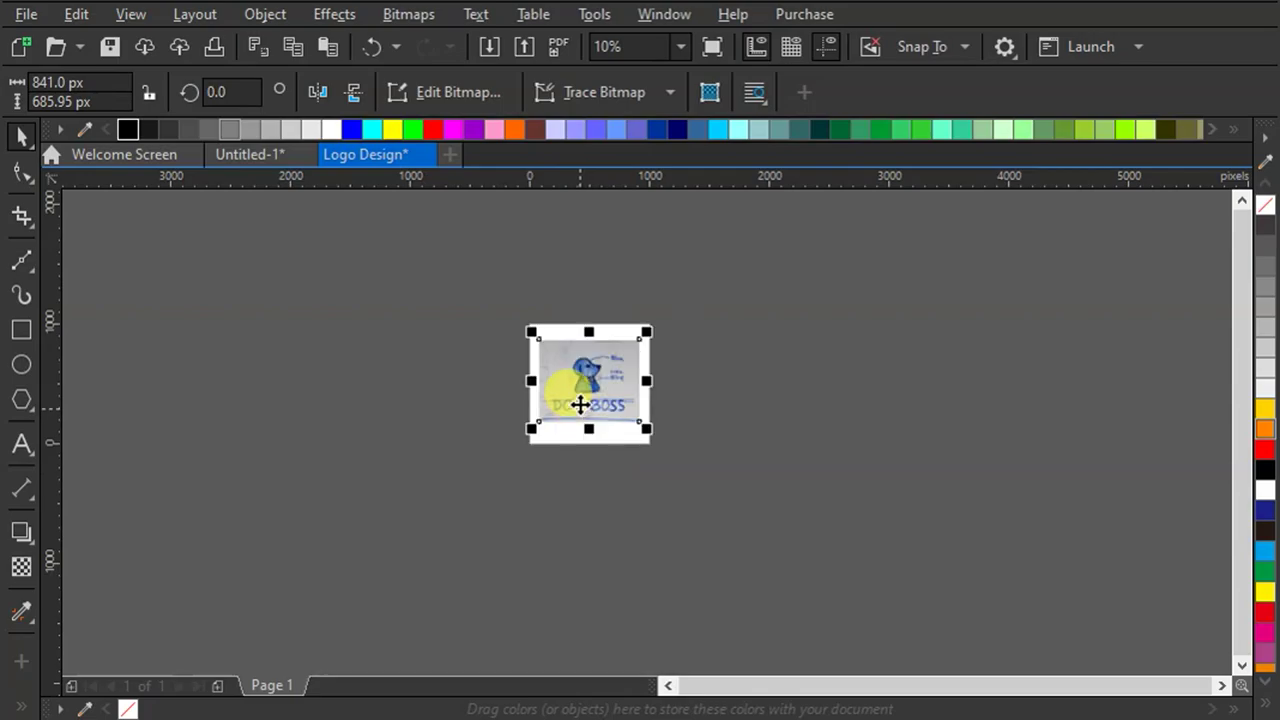
# Step: Convert the sketch image to a 300 dpi RGB Color (24-bit) bitmap with anti-aliasing and transparent background
pyautogui.scroll(3, 586, 366)
pyautogui.click(22, 567)
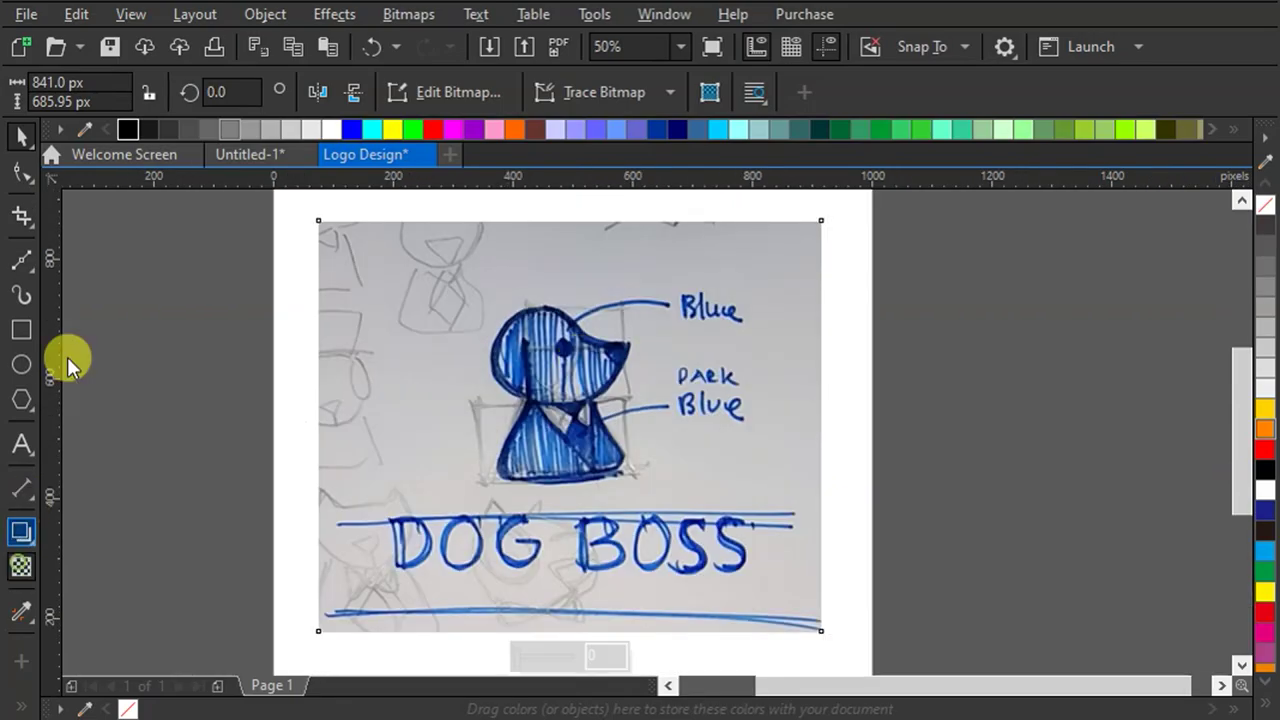
pyautogui.click(406, 20)
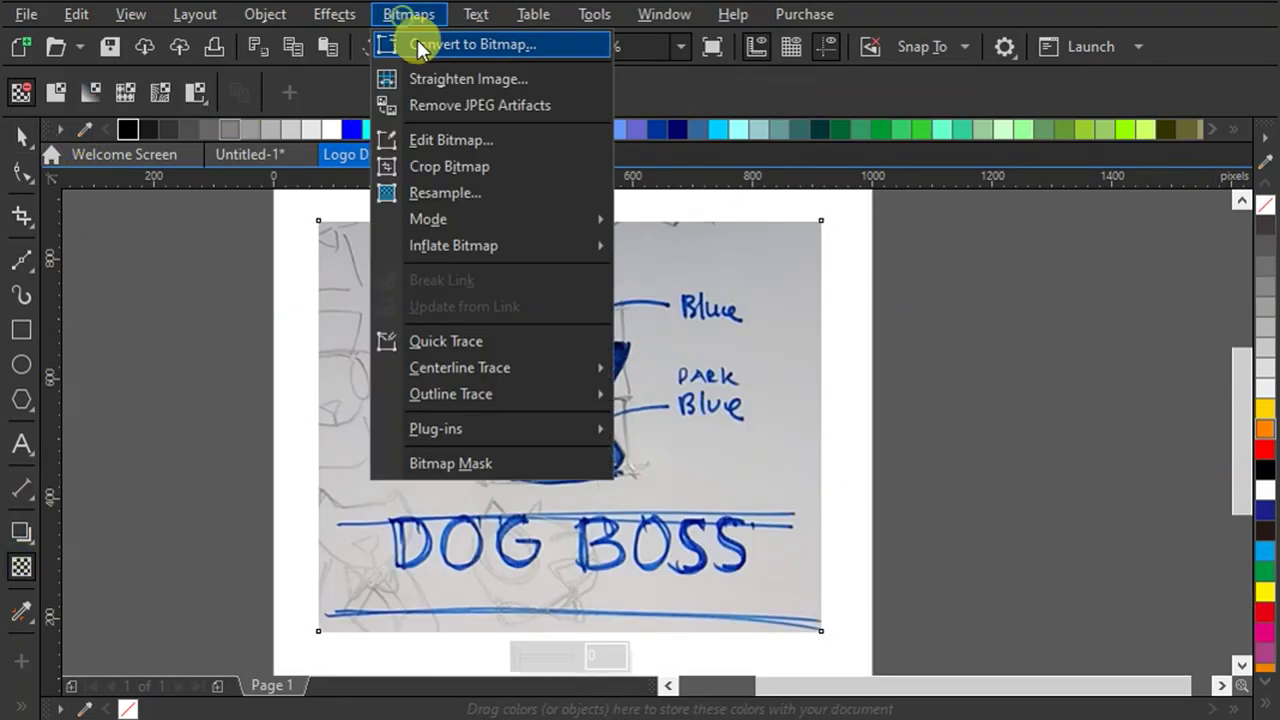
pyautogui.click(420, 45)
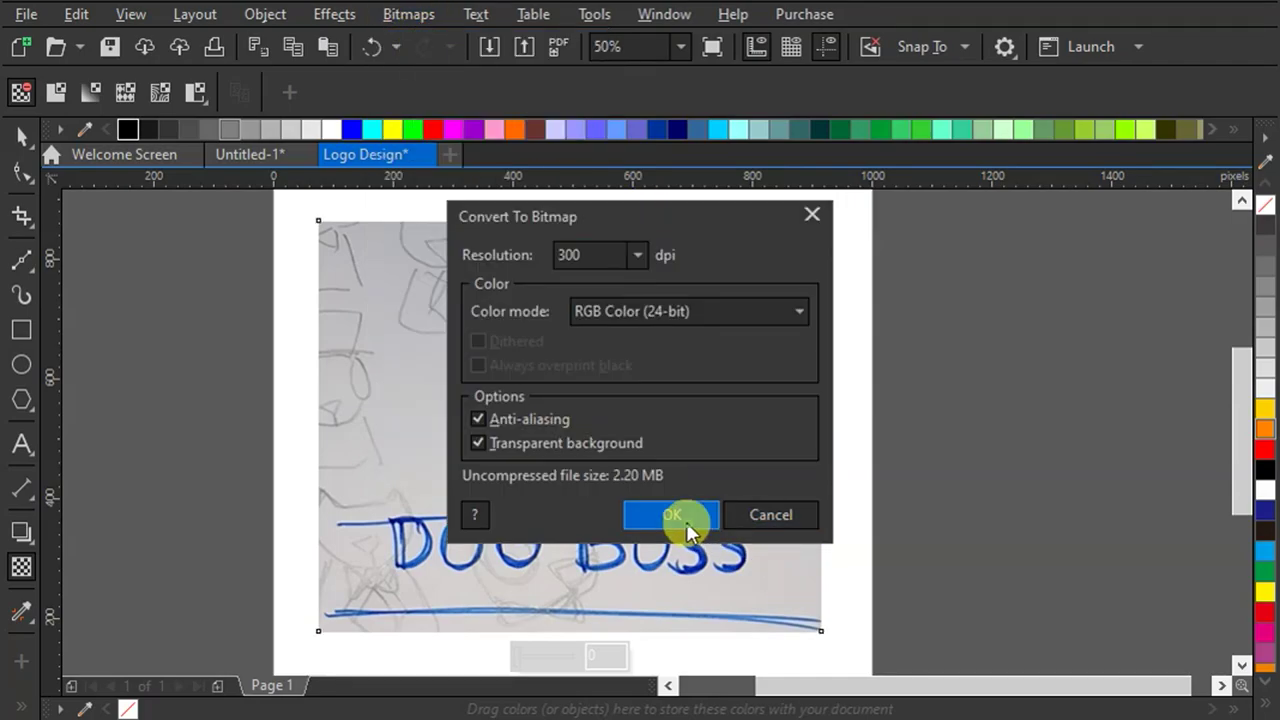
pyautogui.click(686, 528)
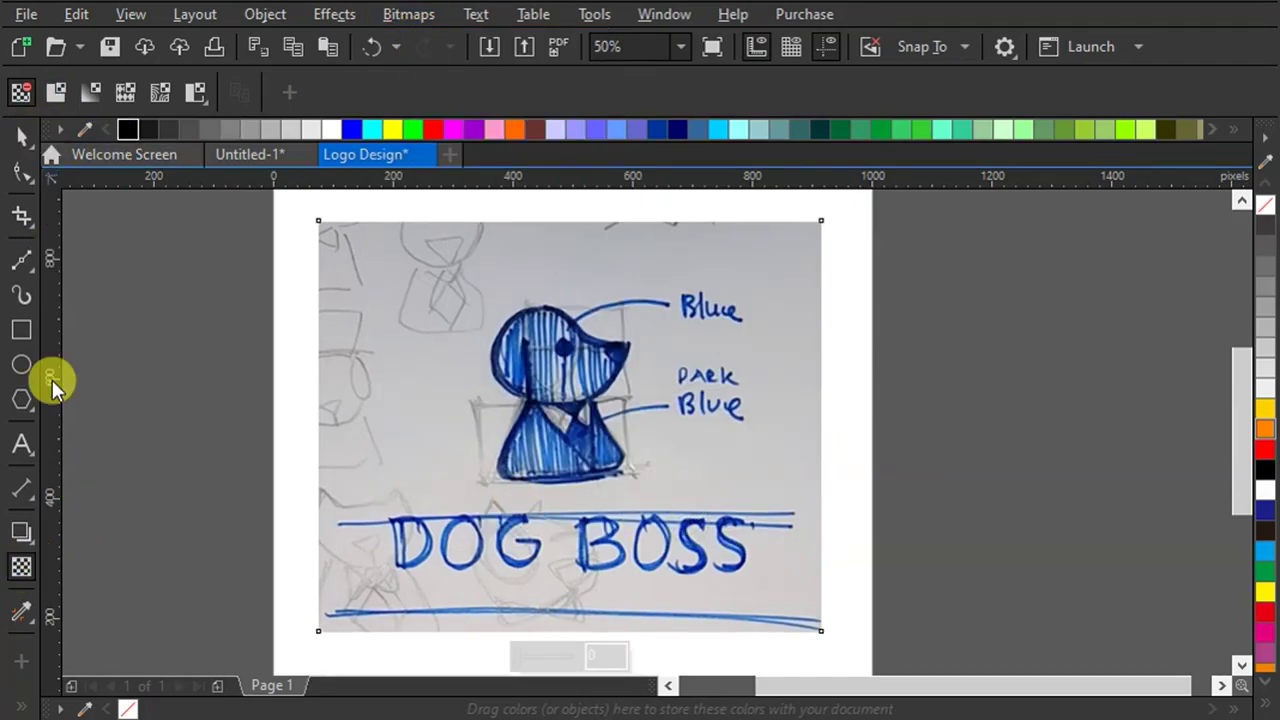
# Step: Apply a uniform transparency of 73 to the sketch bitmap
pyautogui.click(22, 570)
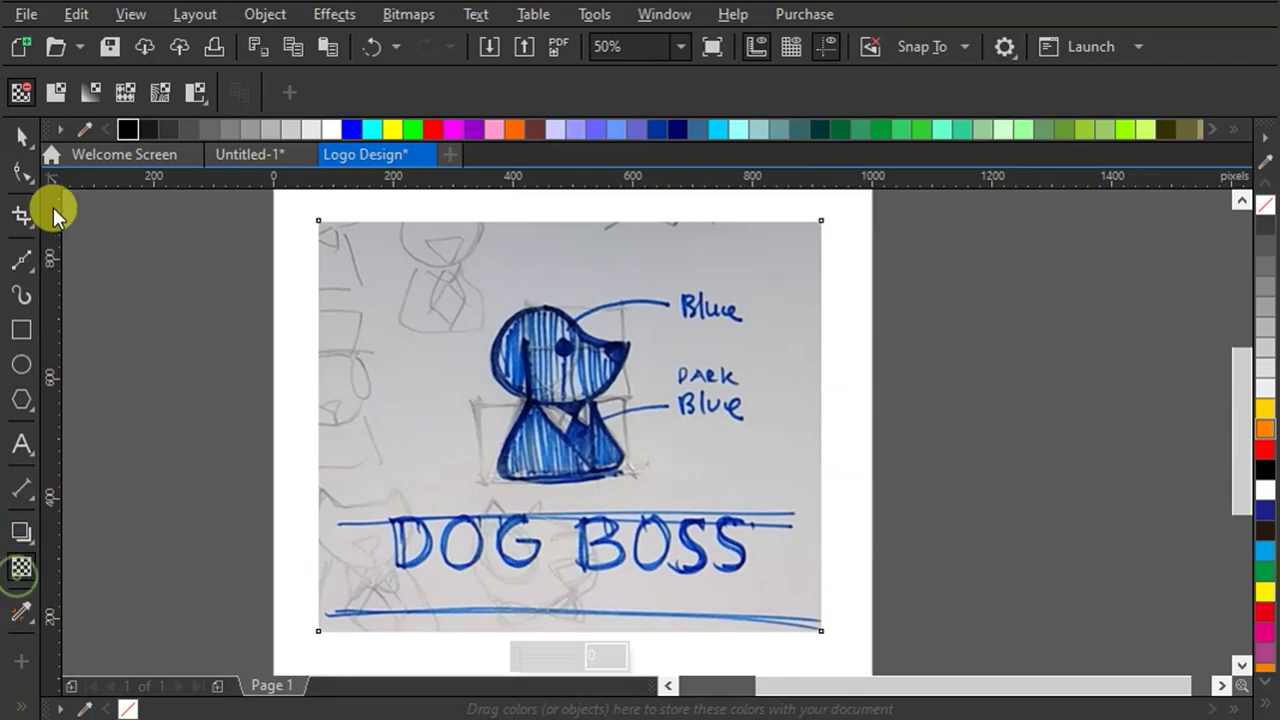
pyautogui.click(55, 93)
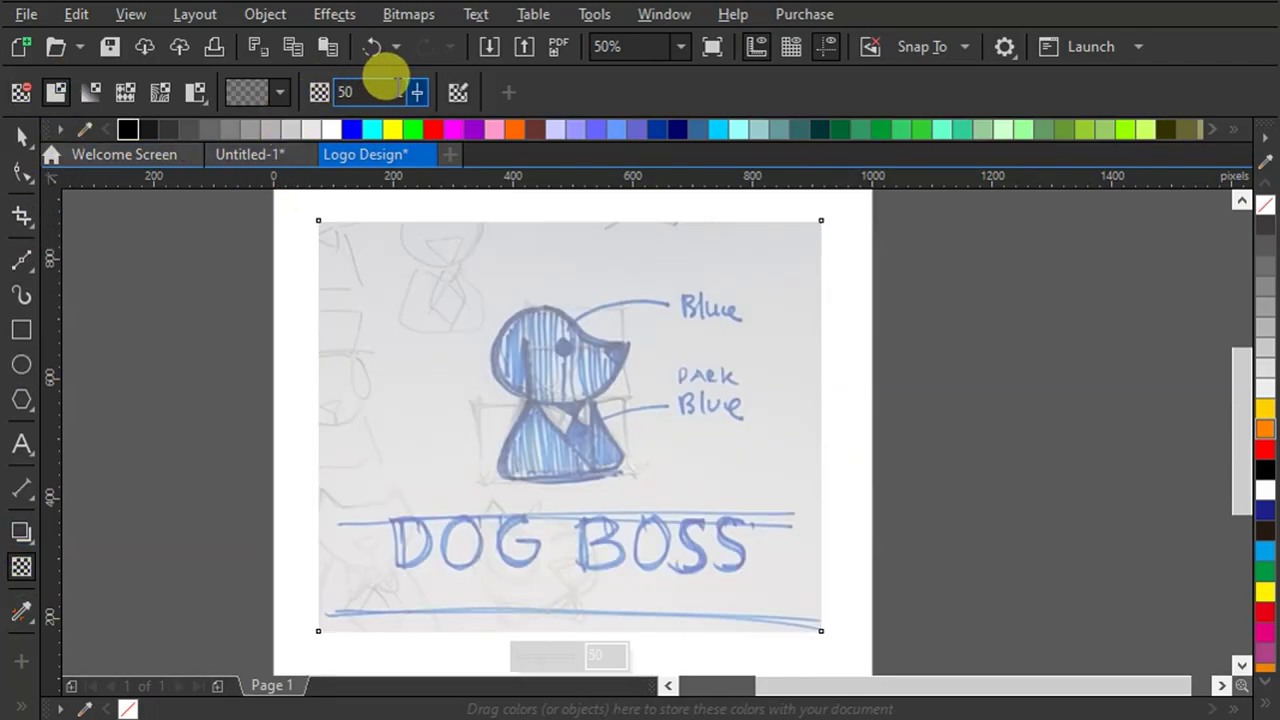
pyautogui.moveTo(417, 90); pyautogui.dragTo(440, 112)
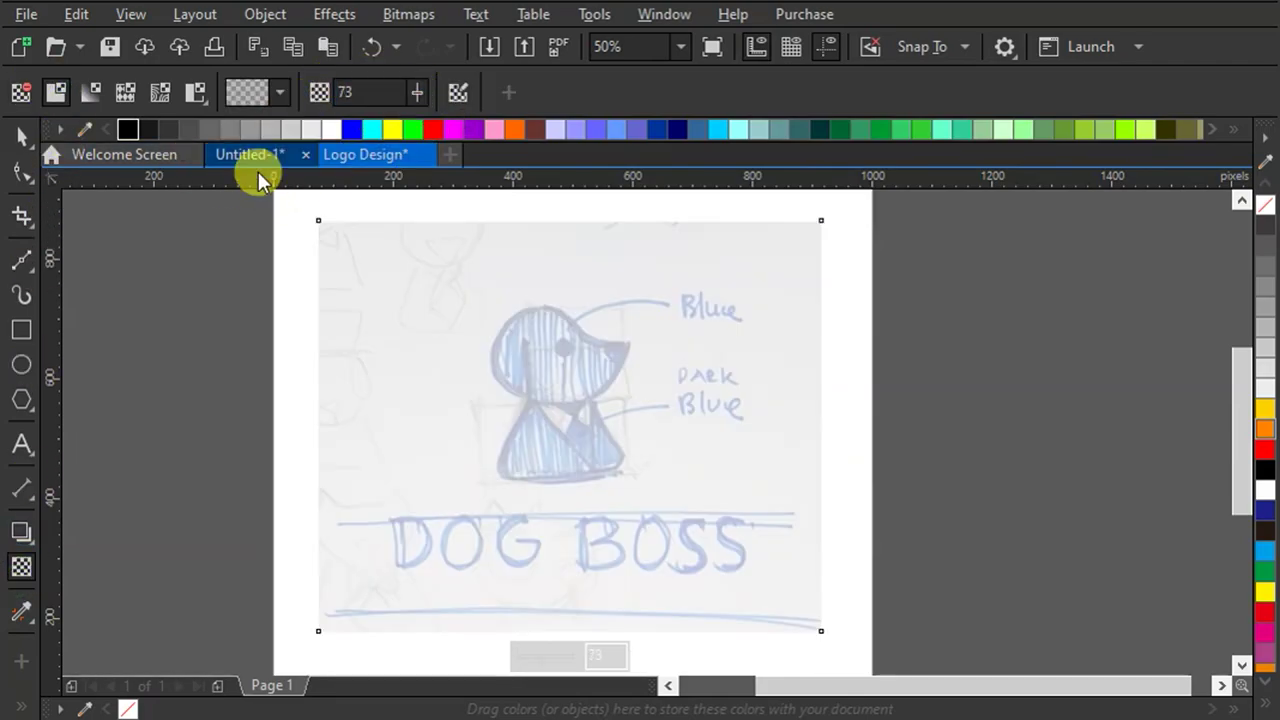
# Step: Lock the faded sketch bitmap in place on the page
pyautogui.click(22, 137)
pyautogui.click(571, 357)
pyautogui.rightClick(571, 357)
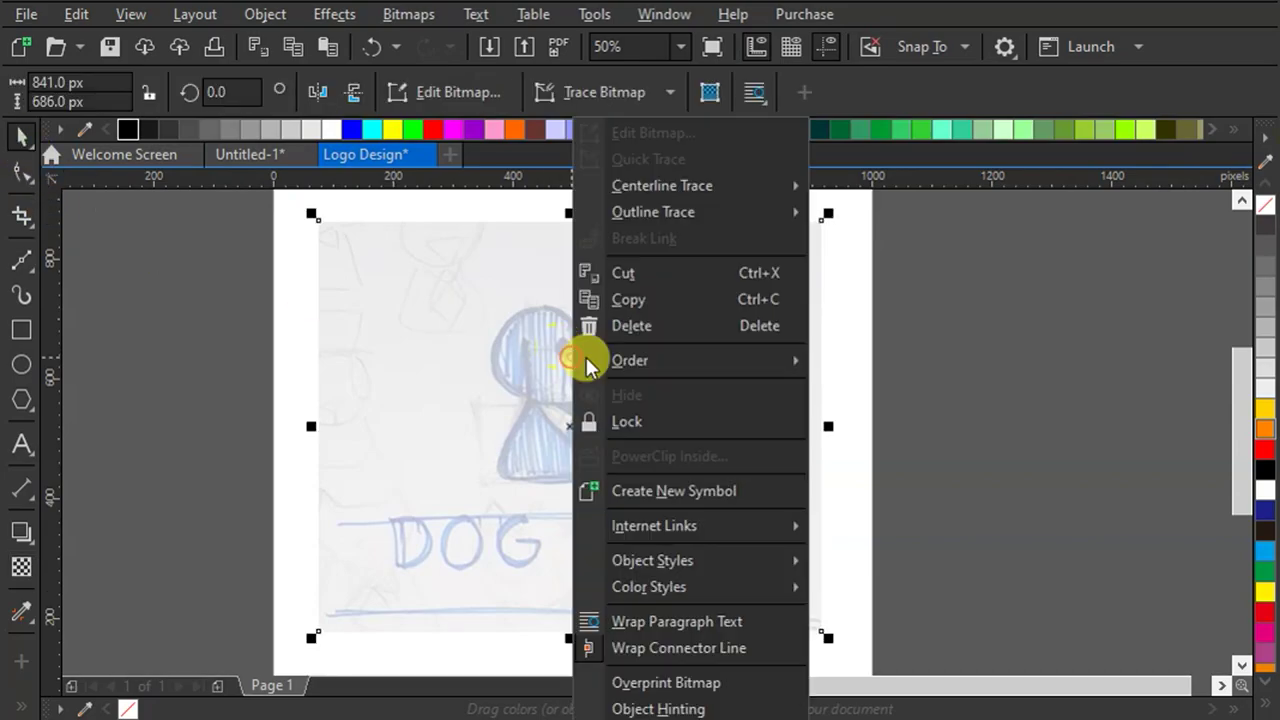
pyautogui.click(656, 424)
# Step: Draw a horizontal guide rectangle about 447 × 123 px across the dog's body in the sketch
pyautogui.click(21, 329)
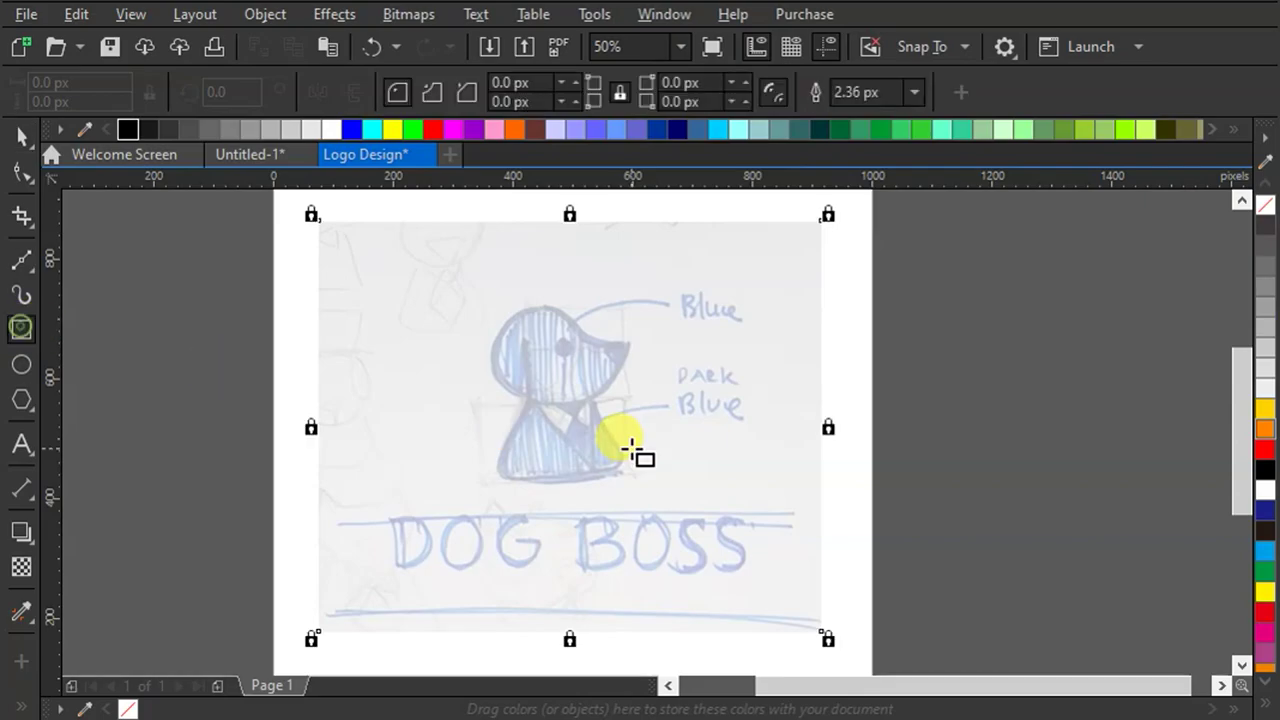
pyautogui.scroll(2, 540, 425)
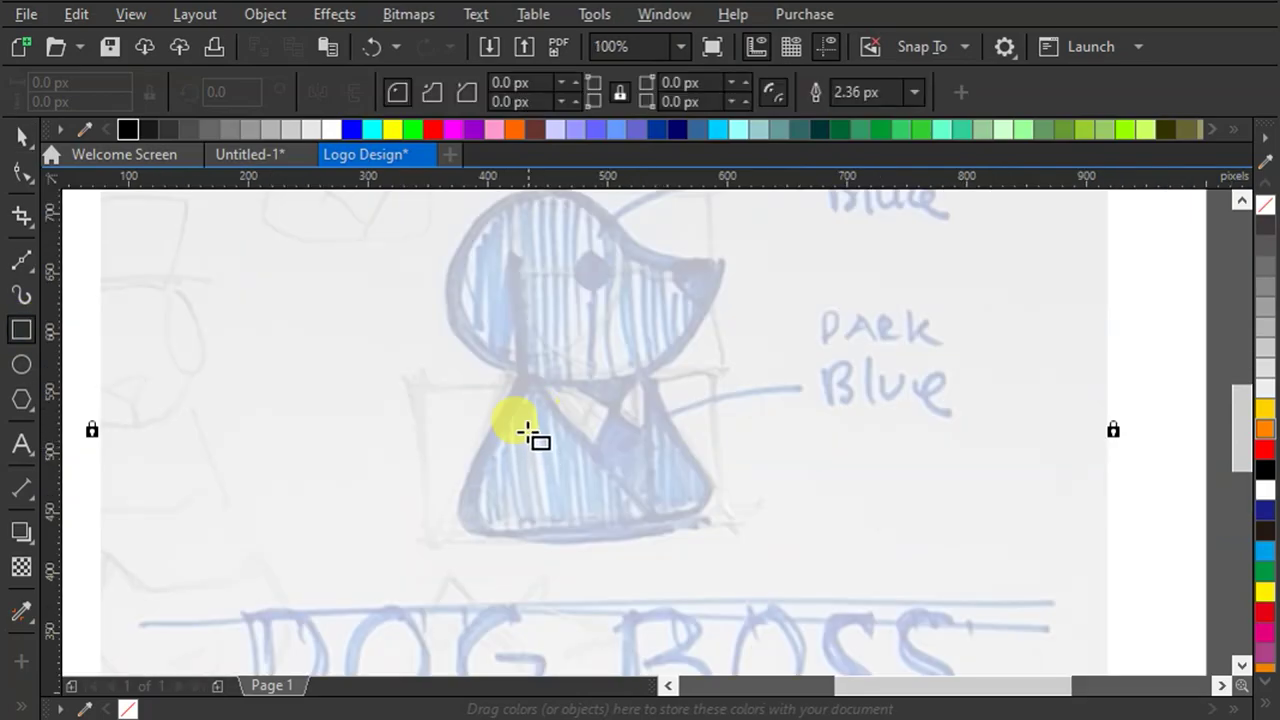
pyautogui.moveTo(318, 387)
pyautogui.mouseDown()
pyautogui.moveTo(674, 456)
pyautogui.moveTo(831, 522)
pyautogui.moveTo(849, 546)
pyautogui.moveTo(855, 534)
pyautogui.mouseUp()
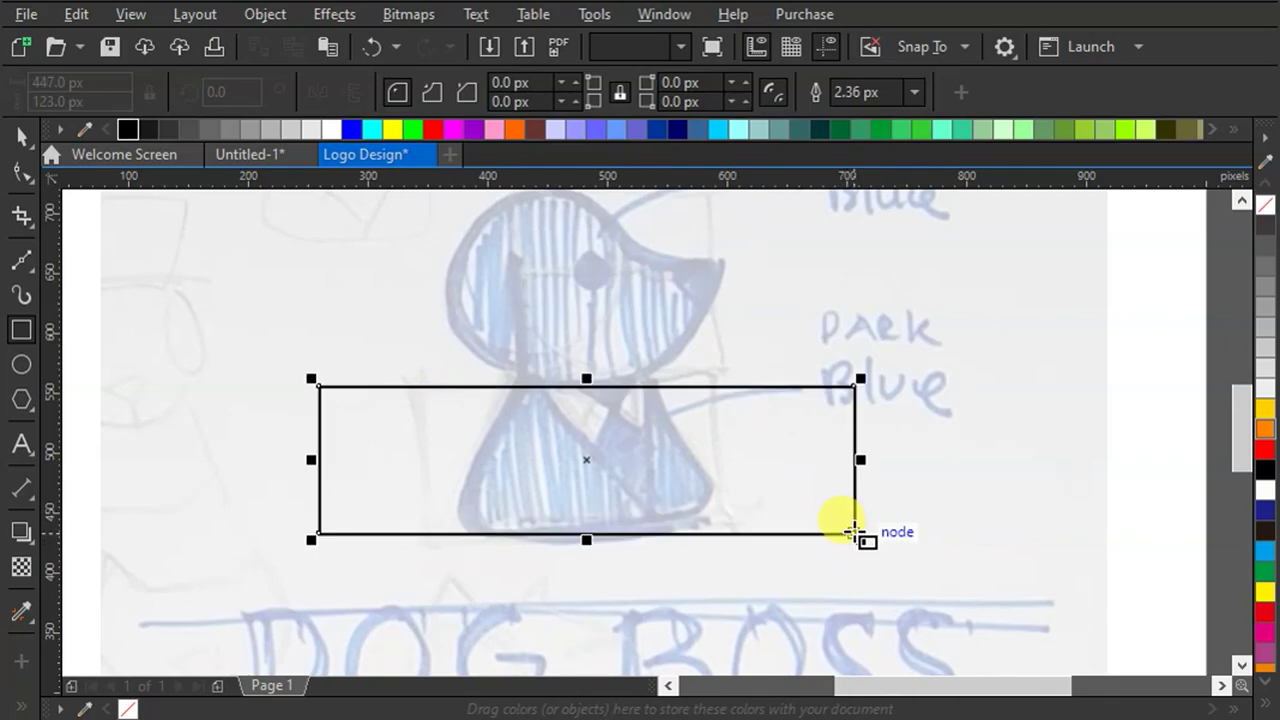
# Step: Draw a vertical rectangle about 219 × 256 px over the dog and stretch a copy upward to about 307 px tall
pyautogui.moveTo(716, 254); pyautogui.dragTo(456, 560)
pyautogui.scroll(-1, 480, 553)
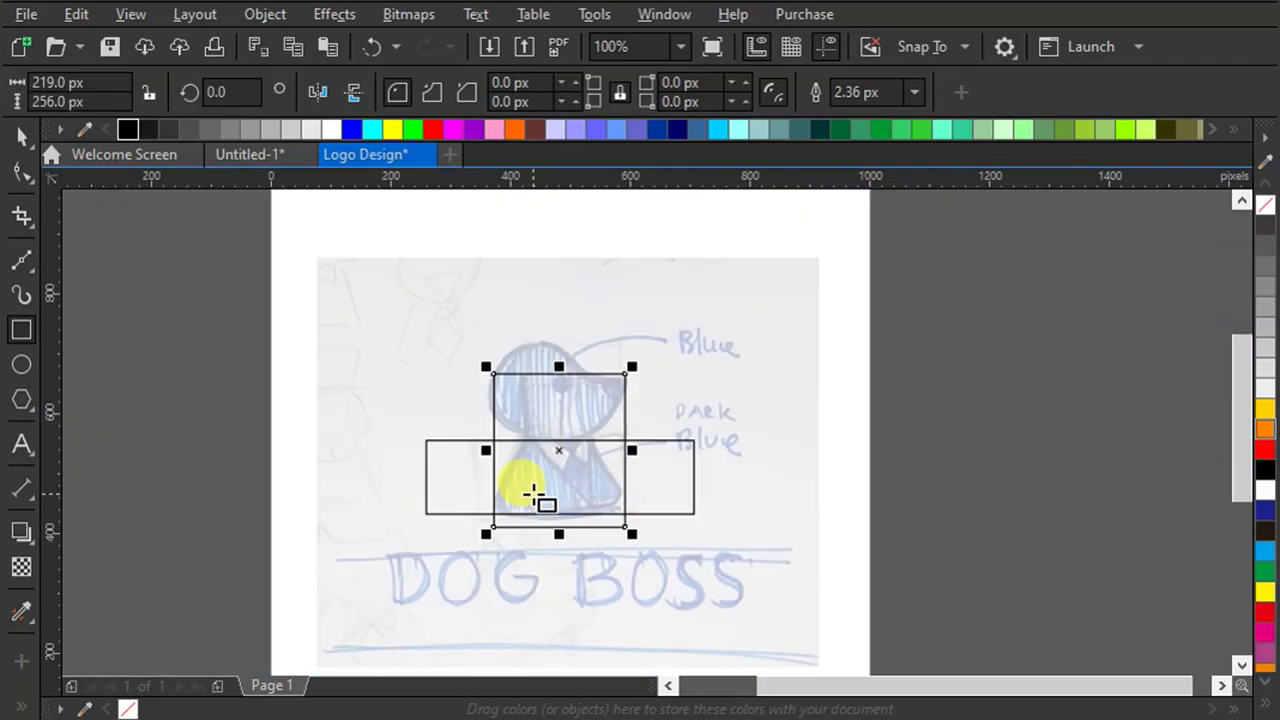
pyautogui.moveTo(561, 365); pyautogui.dragTo(620, 337)
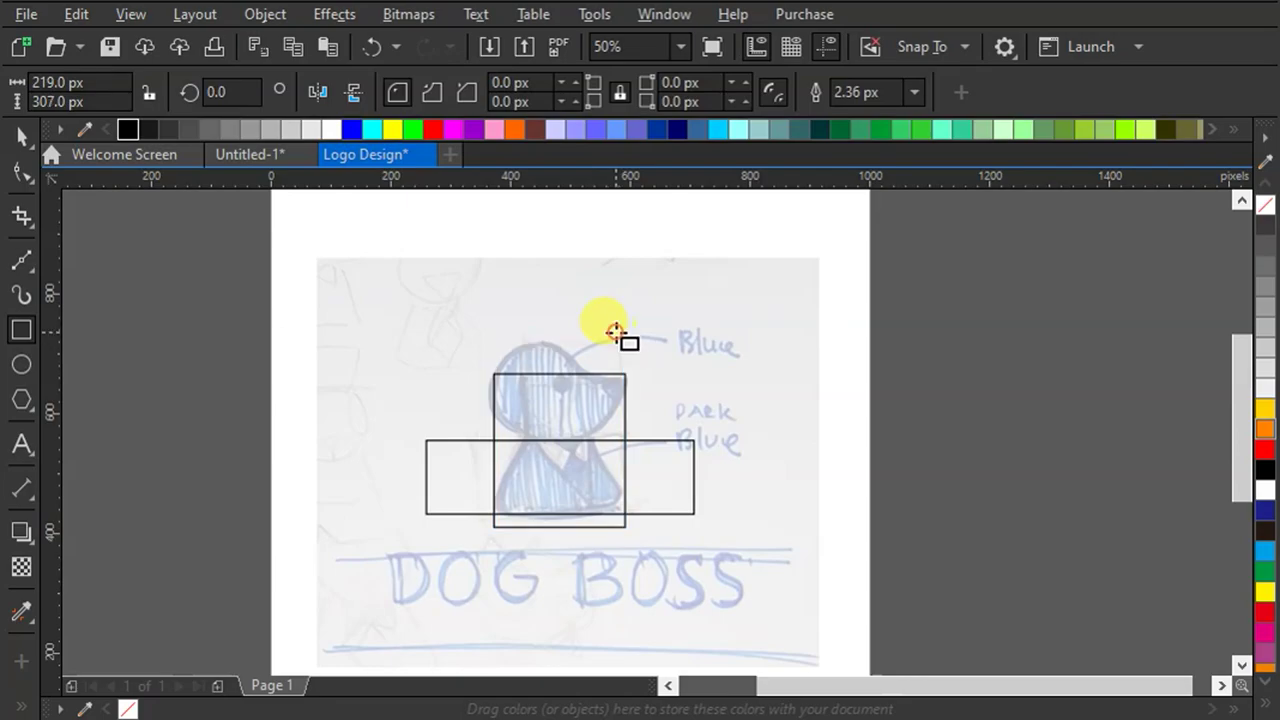
# Step: Draw a circle about 162 px across over the dog's head, from the tall rectangle's upper-left corner to the horizontal rectangle's upper edge
pyautogui.scroll(1, 569, 391)
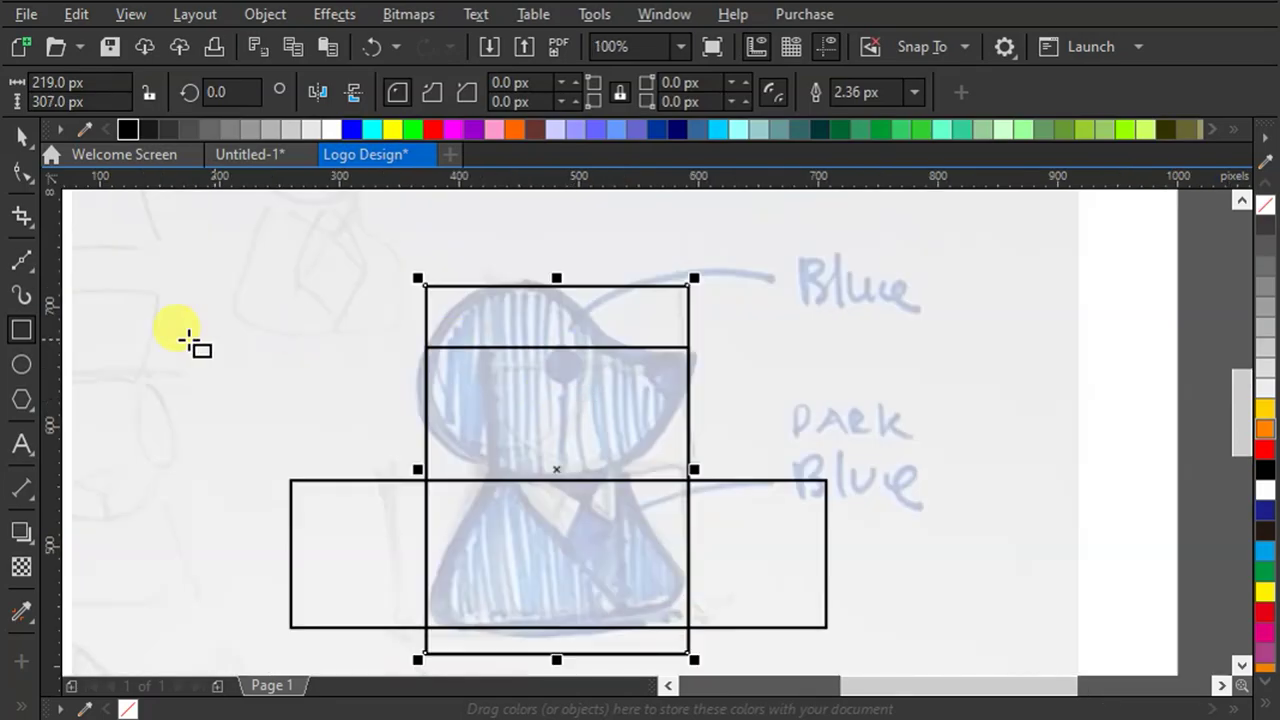
pyautogui.click(21, 364)
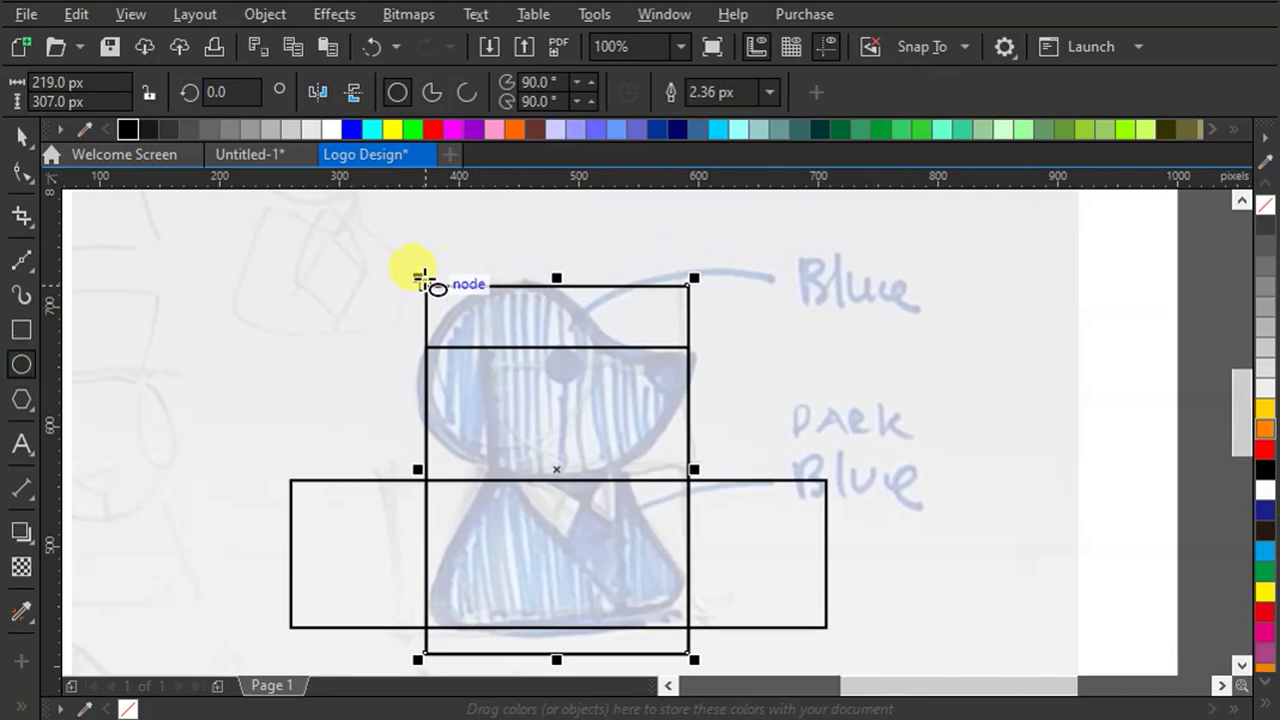
pyautogui.moveTo(424, 281); pyautogui.dragTo(621, 479)
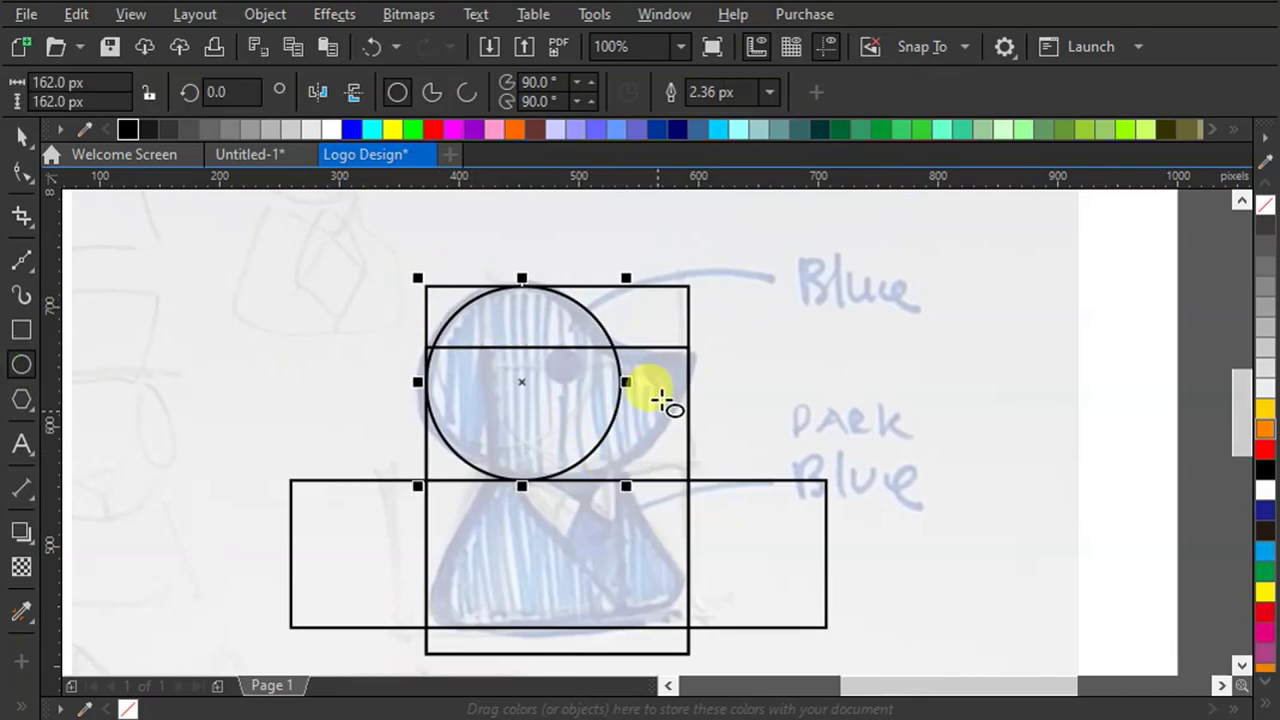
# Step: Draw a second circle about 207 px across over the head and rest it on the horizontal rectangle's upper edge
pyautogui.moveTo(505, 316); pyautogui.dragTo(686, 484)
pyautogui.moveTo(687, 296); pyautogui.dragTo(849, 243)
pyautogui.click(18, 133)
pyautogui.moveTo(624, 499); pyautogui.dragTo(568, 476)
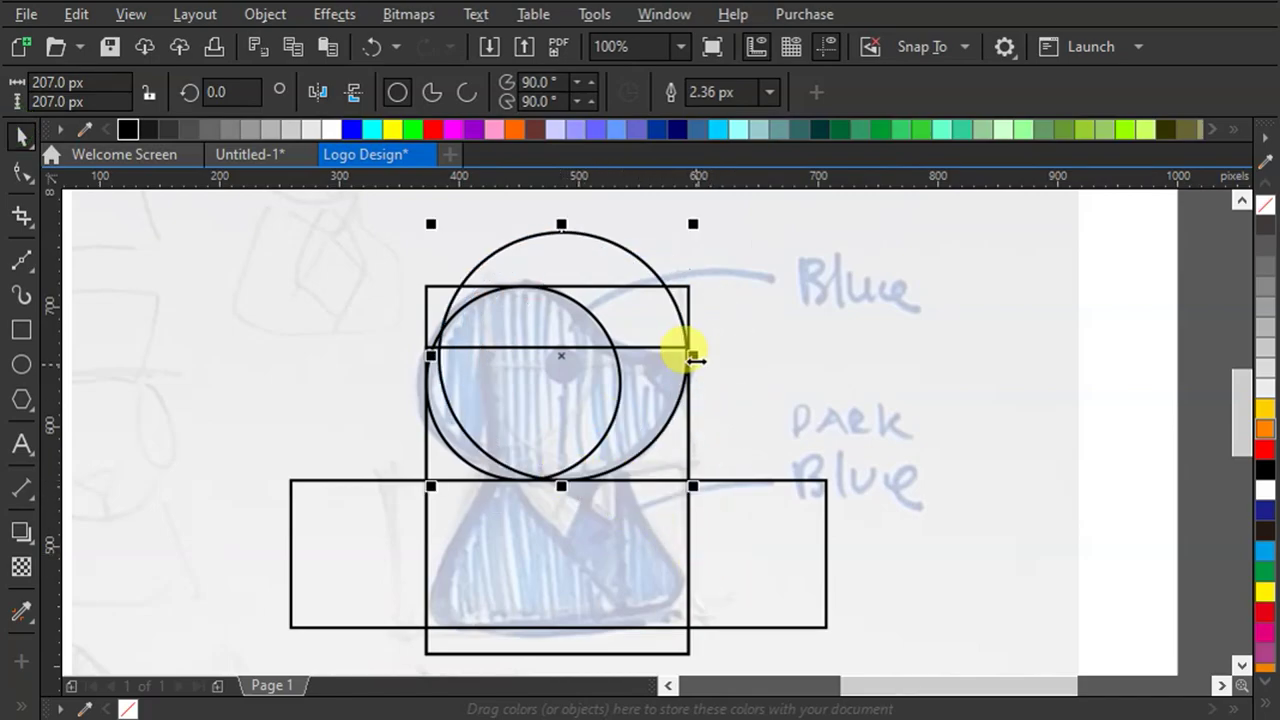
# Step: Enlarge the second circle to about 249 px and move it so its right side meets the tall rectangle's right edge
pyautogui.moveTo(693, 224); pyautogui.dragTo(734, 406)
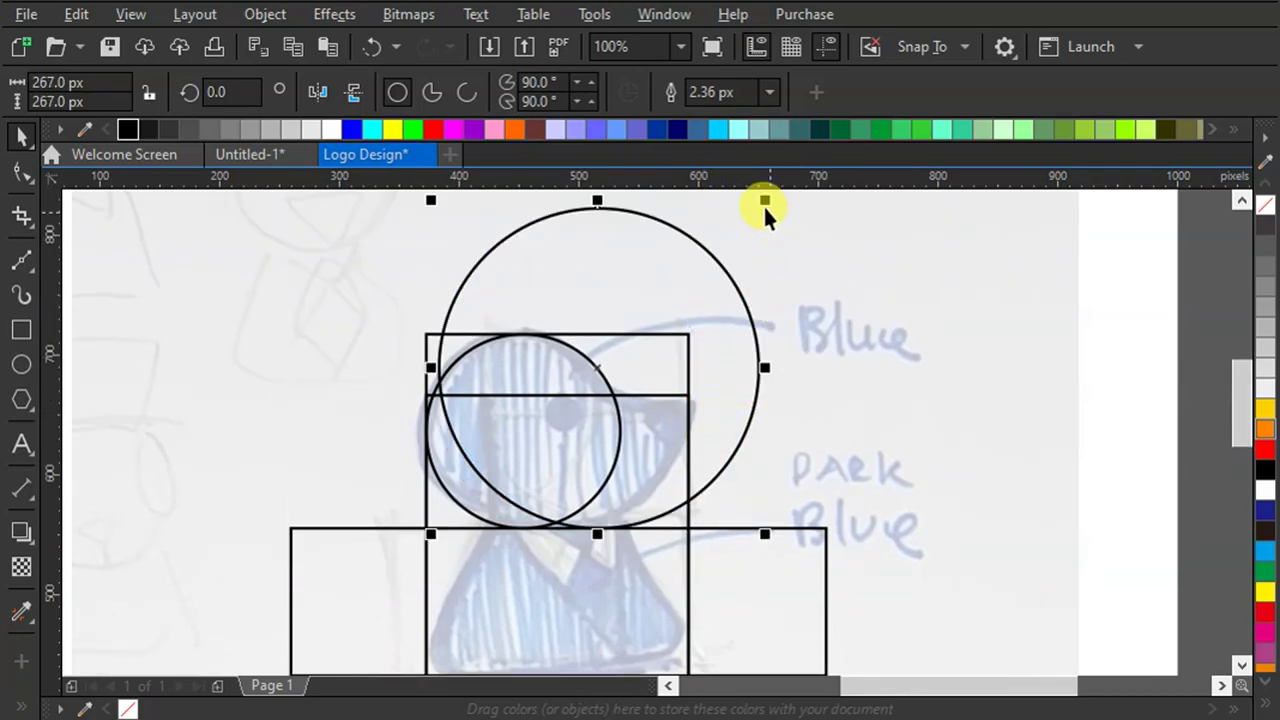
pyautogui.moveTo(755, 198)
pyautogui.mouseDown()
pyautogui.moveTo(734, 206)
pyautogui.moveTo(740, 218)
pyautogui.mouseUp()
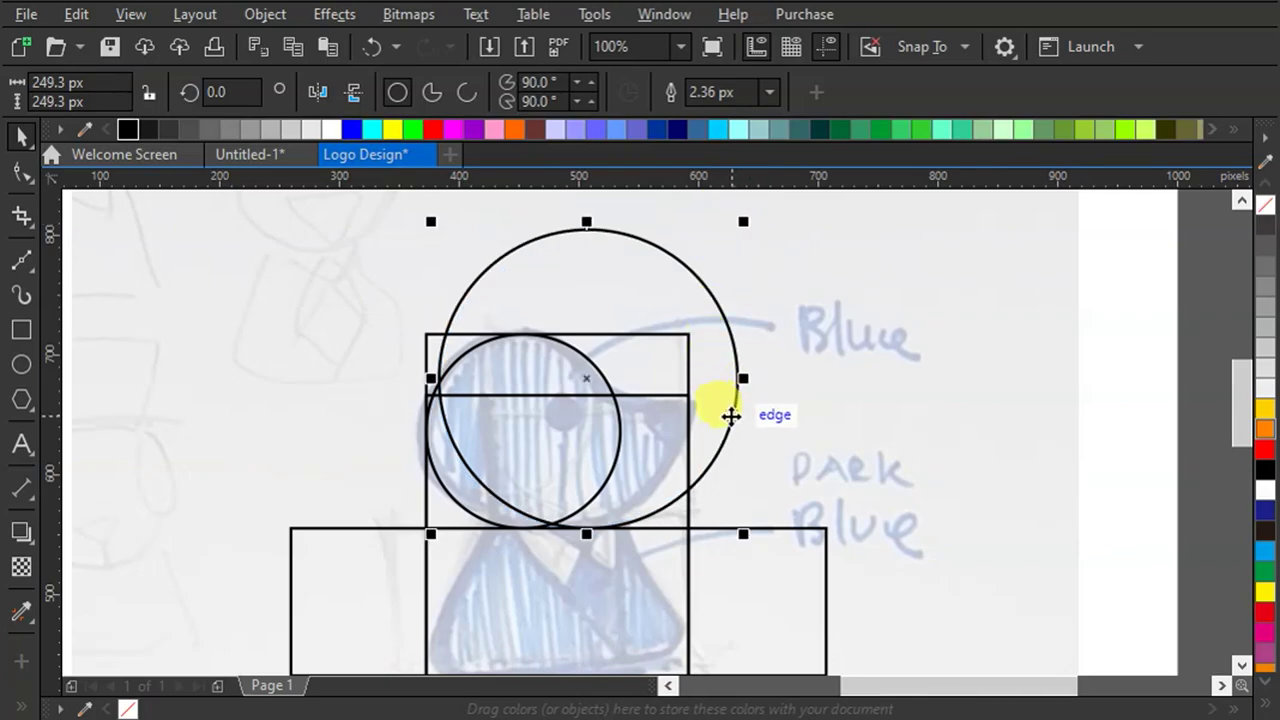
pyautogui.moveTo(731, 401); pyautogui.dragTo(684, 394)
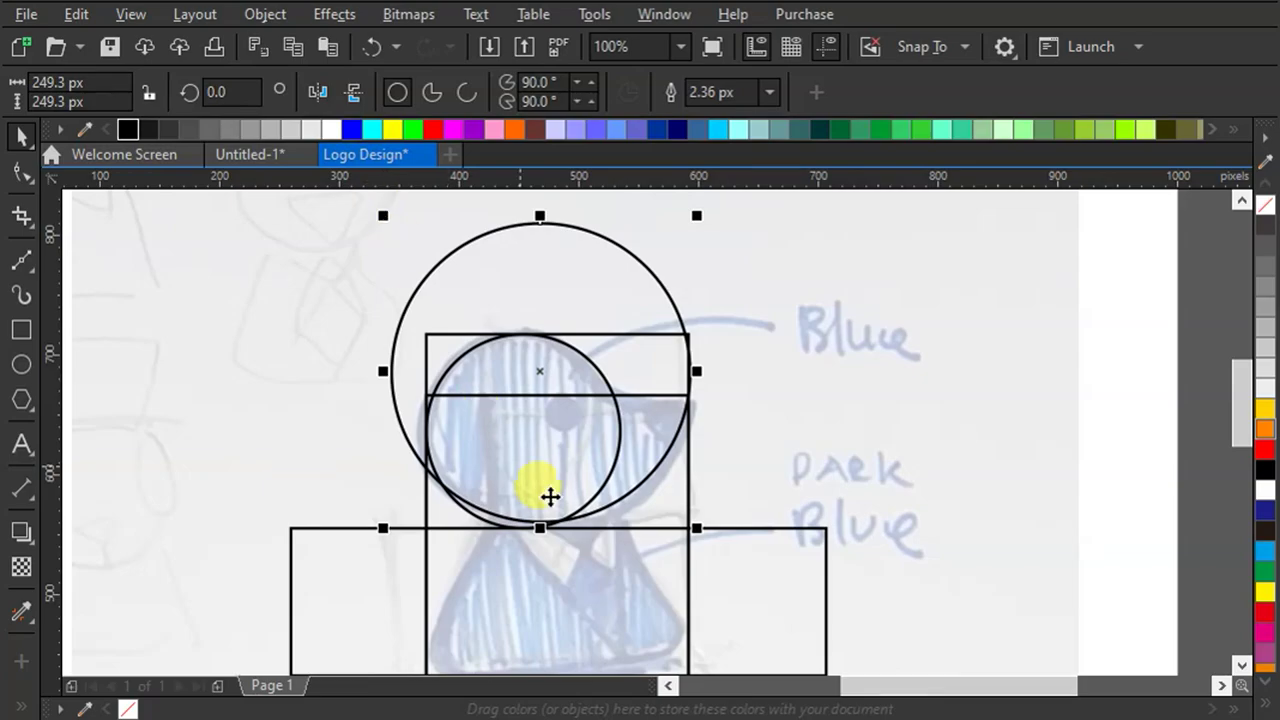
# Step: Reduce the larger head circle to about 202 px, touching the tall rectangle's right edge and the horizontal rectangle's upper edge
pyautogui.moveTo(380, 531); pyautogui.dragTo(352, 525)
pyautogui.moveTo(377, 215); pyautogui.dragTo(439, 286)
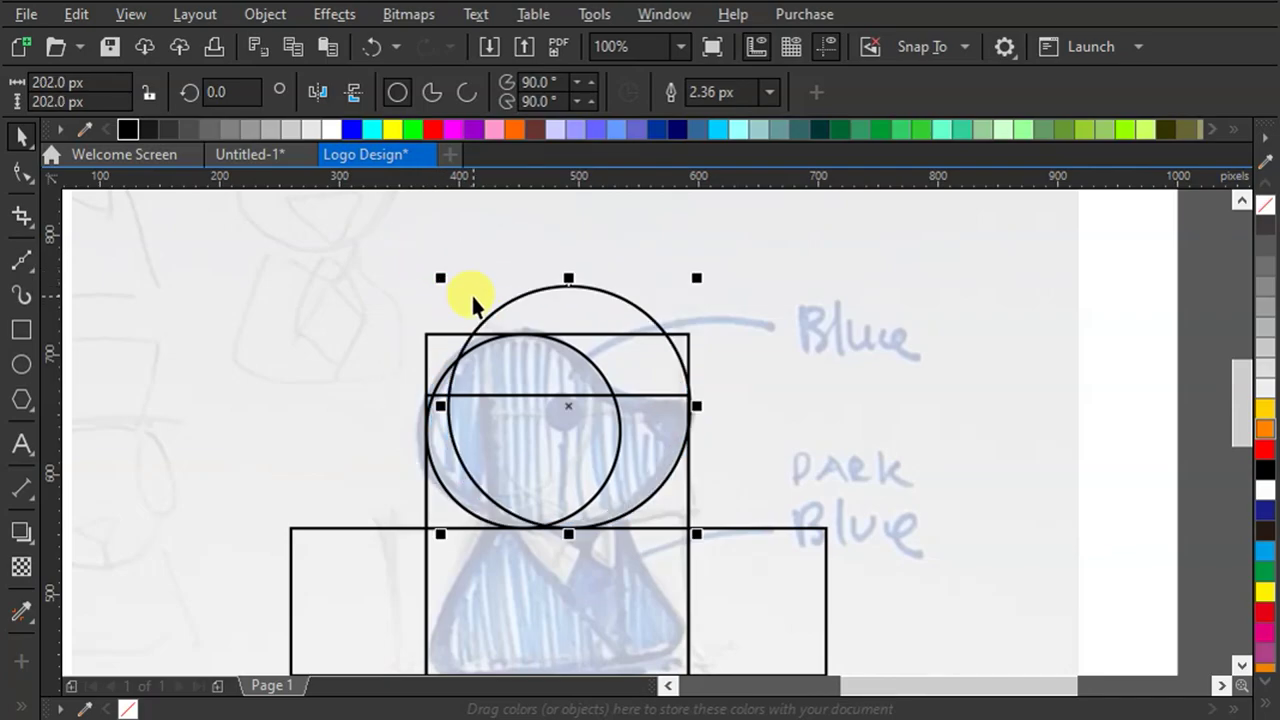
pyautogui.scroll(-2, 582, 289)
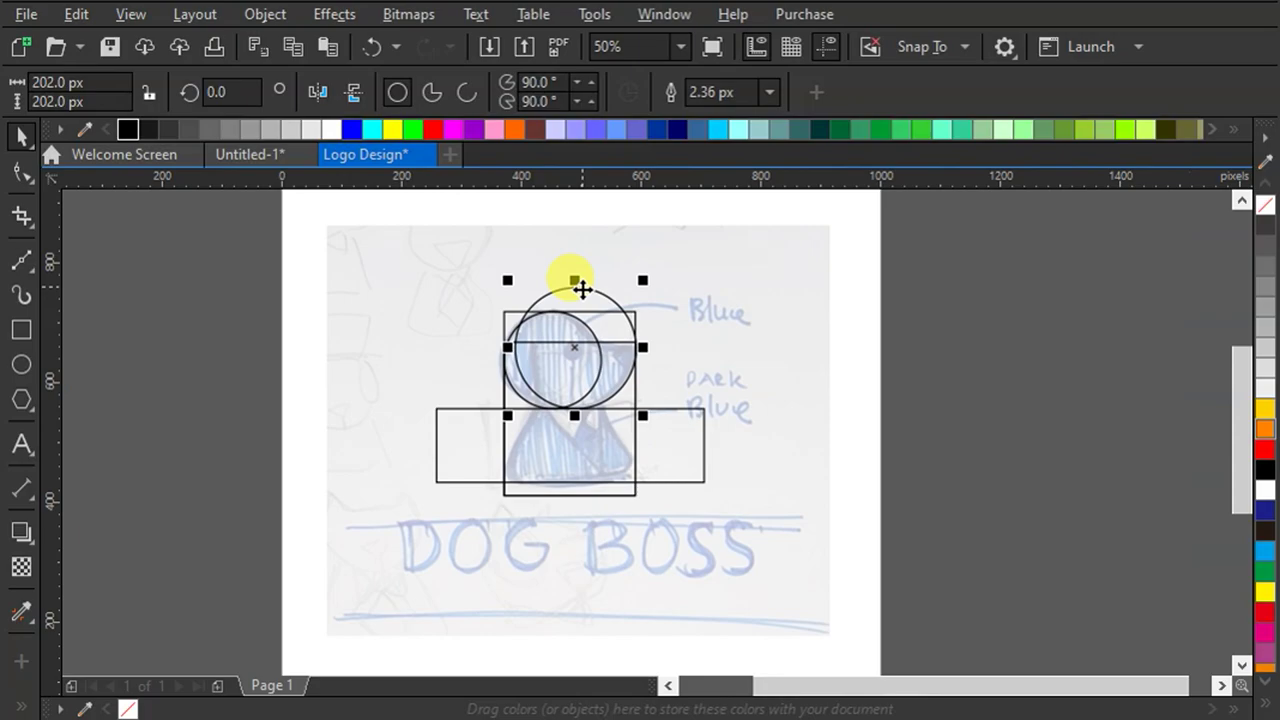
# Step: Draw a rectangle about 53 × 123 px along the body's left side and copy it to the body's right side
pyautogui.scroll(2, 571, 459)
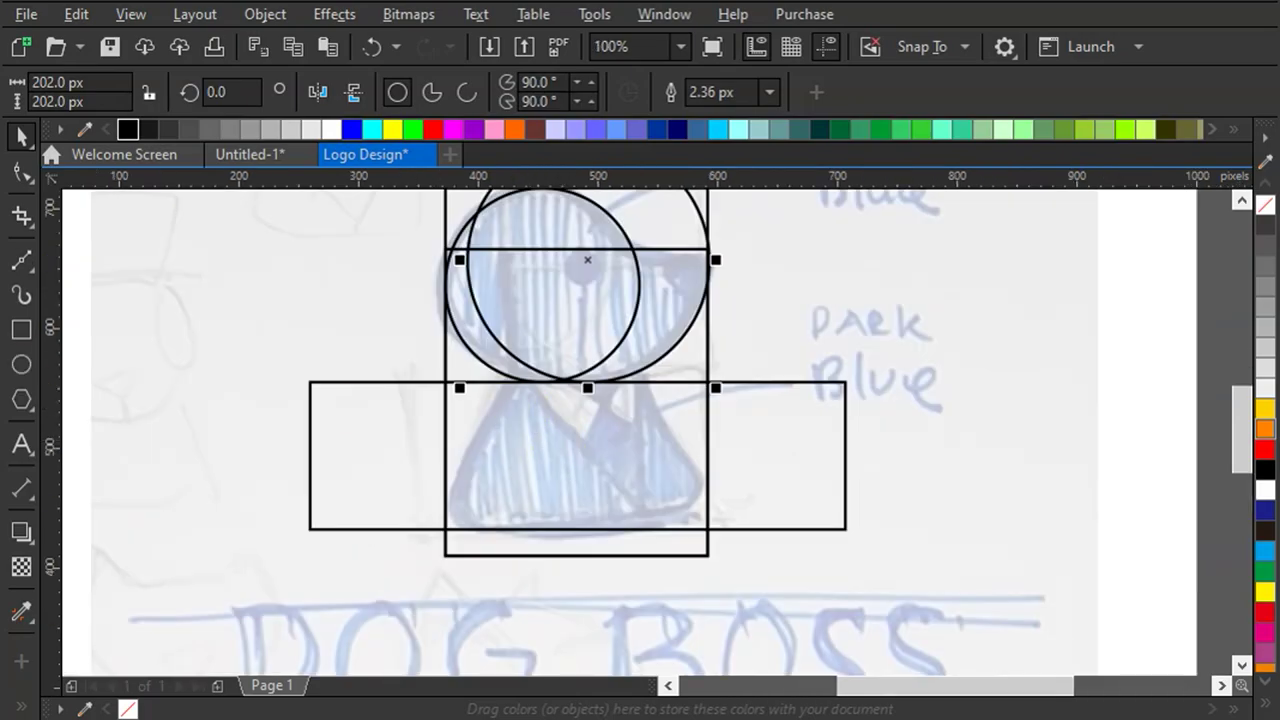
pyautogui.click(22, 330)
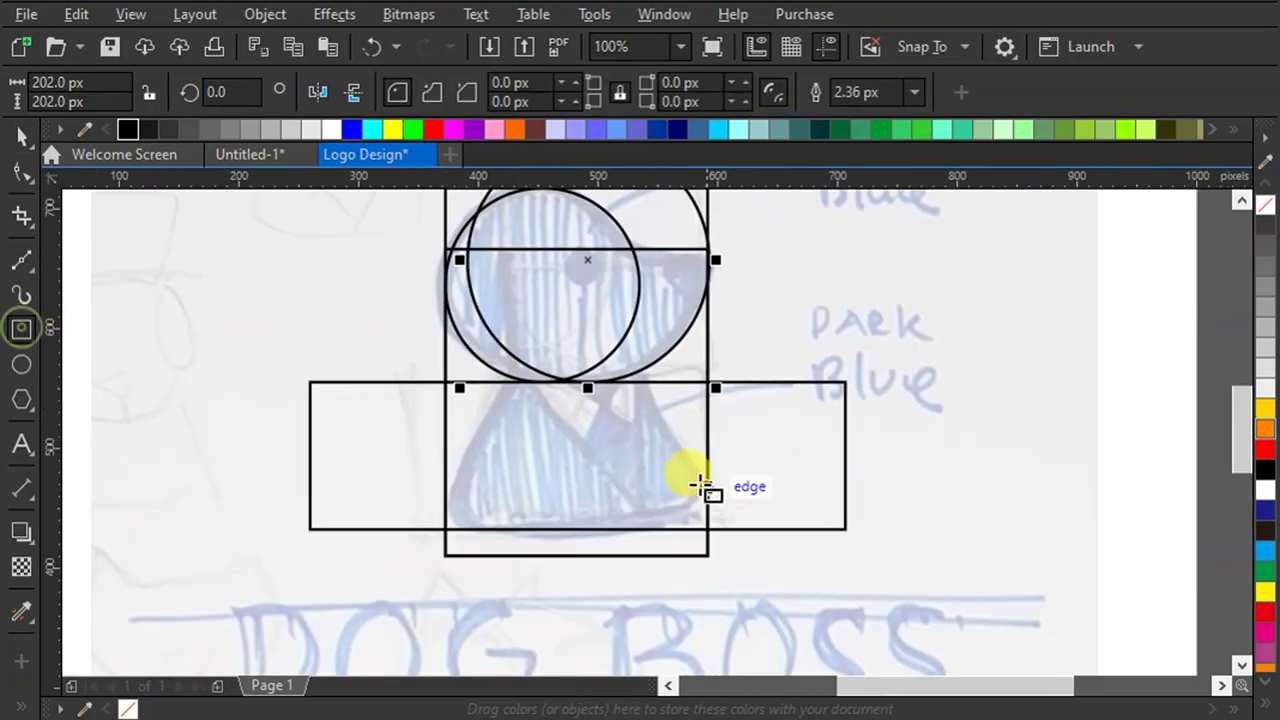
pyautogui.moveTo(508, 381)
pyautogui.mouseDown()
pyautogui.moveTo(457, 518)
pyautogui.moveTo(436, 535)
pyautogui.mouseUp()
pyautogui.click(22, 134)
pyautogui.moveTo(508, 528); pyautogui.dragTo(706, 531)
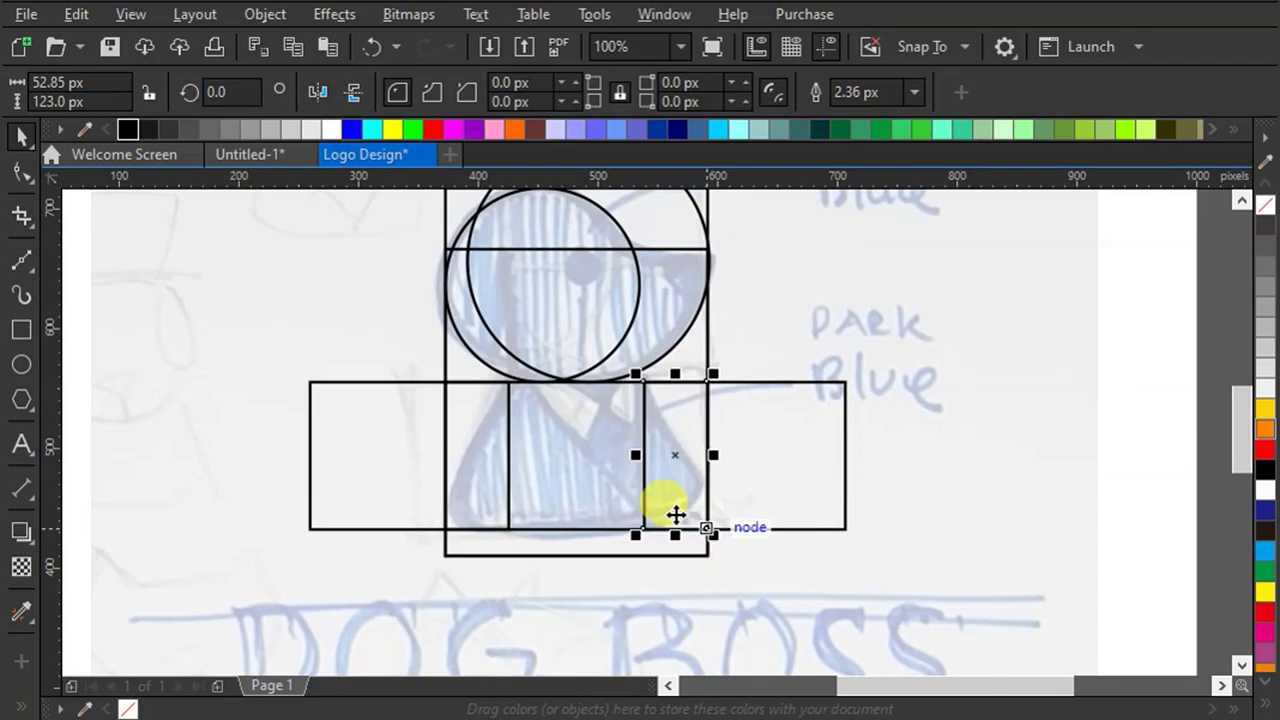
# Step: Draw a circle about 37 px across in the body's lower-left corner, touching the left and lower edges
pyautogui.click(21, 364)
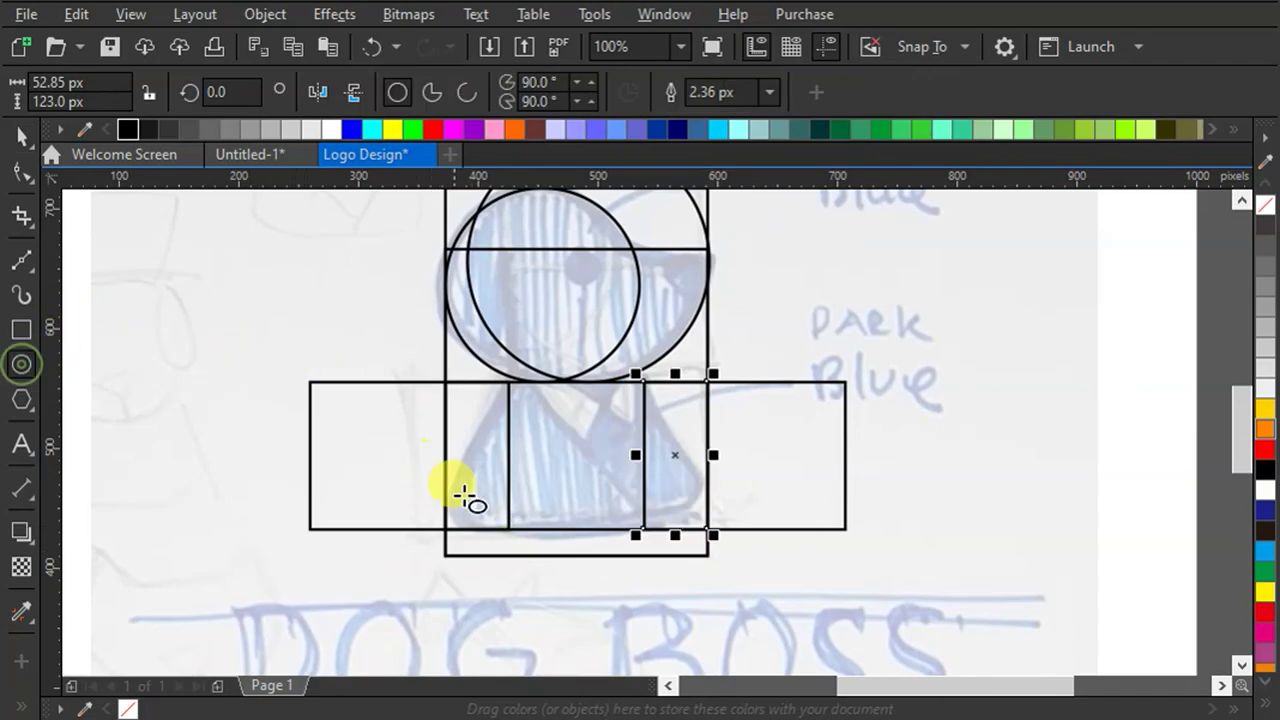
pyautogui.click(472, 514)
pyautogui.scroll(1, 472, 514)
pyautogui.moveTo(418, 455); pyautogui.dragTo(506, 550)
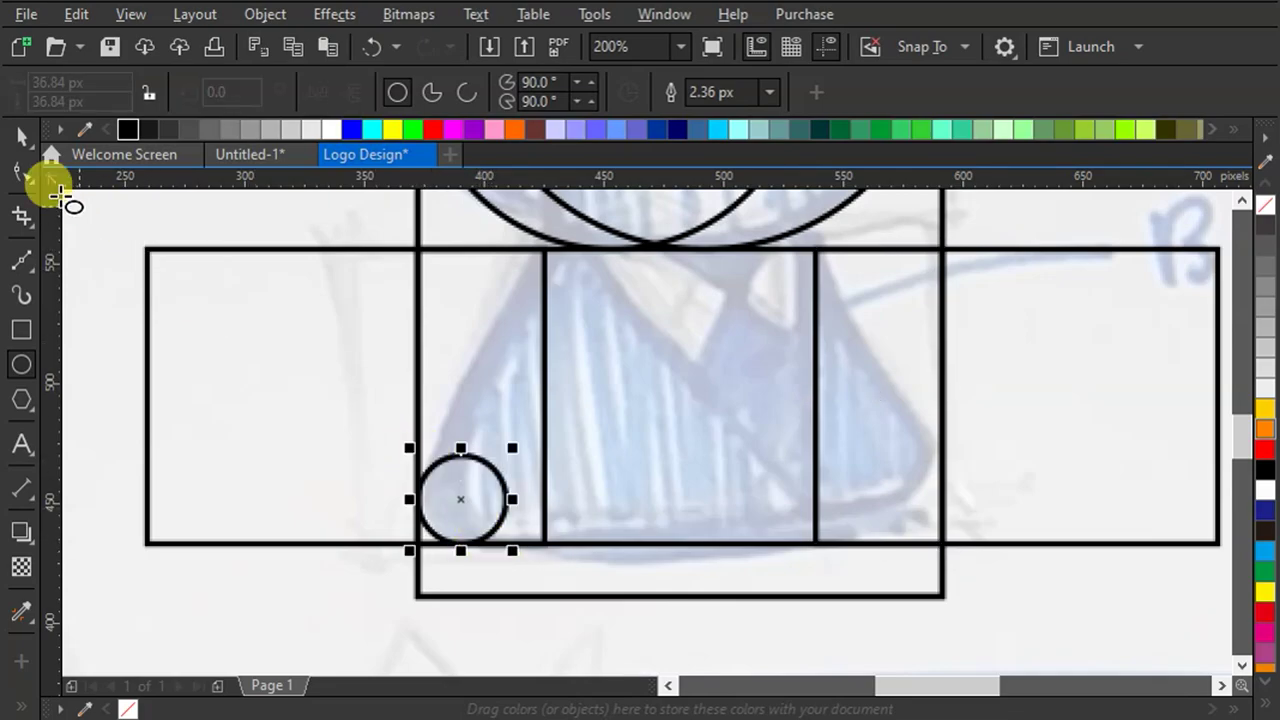
pyautogui.click(21, 135)
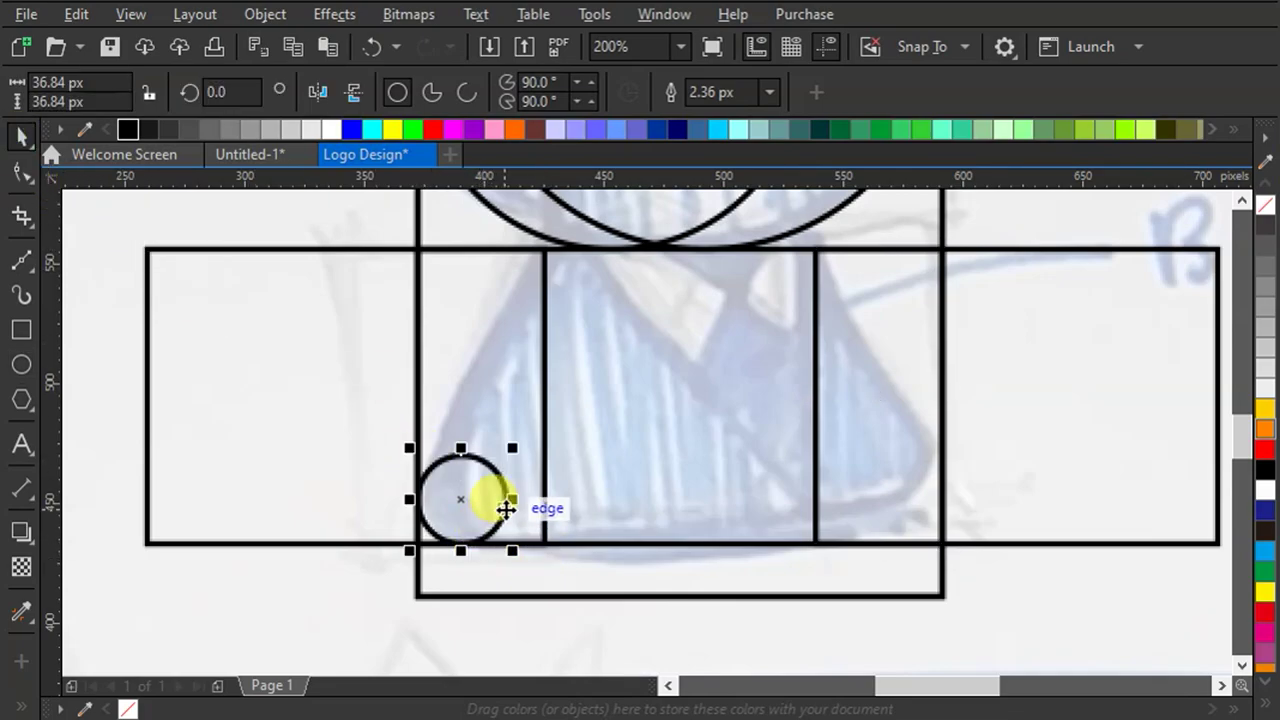
# Step: Copy the small corner circle to the body's lower-right corner, touching the right and lower edges, and select both circles
pyautogui.click(463, 533)
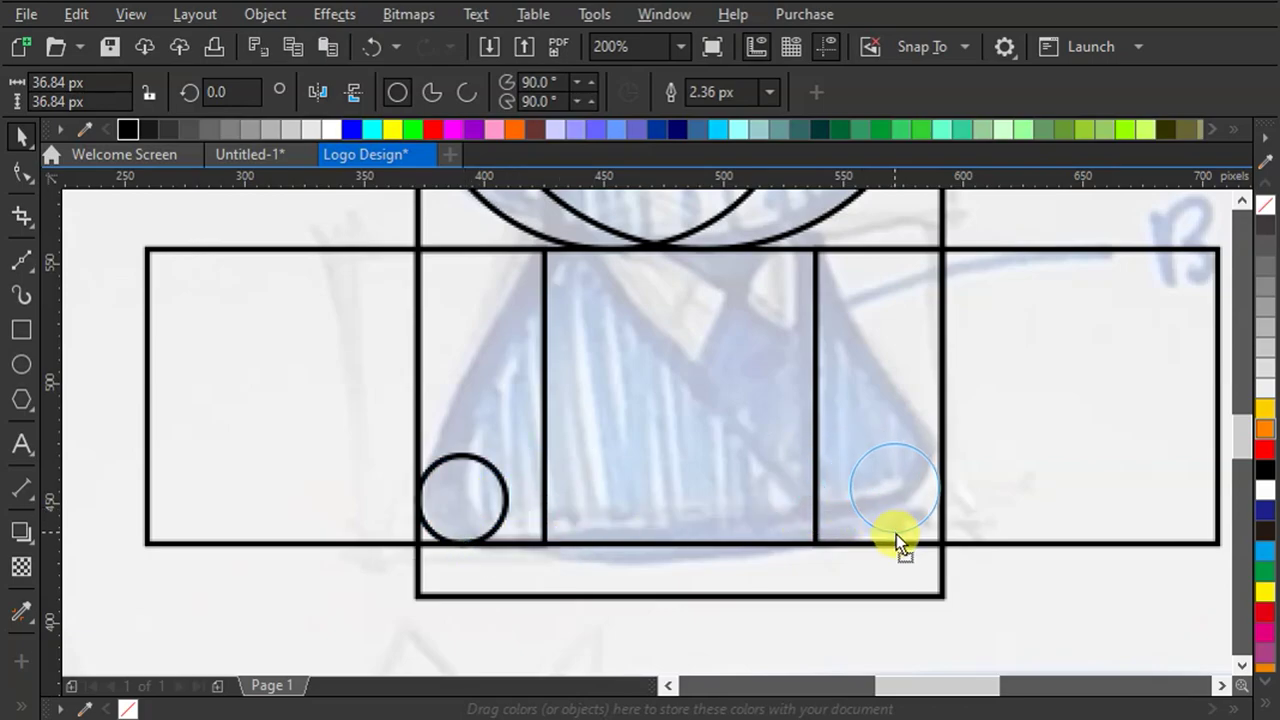
pyautogui.moveTo(897, 552); pyautogui.dragTo(895, 545)
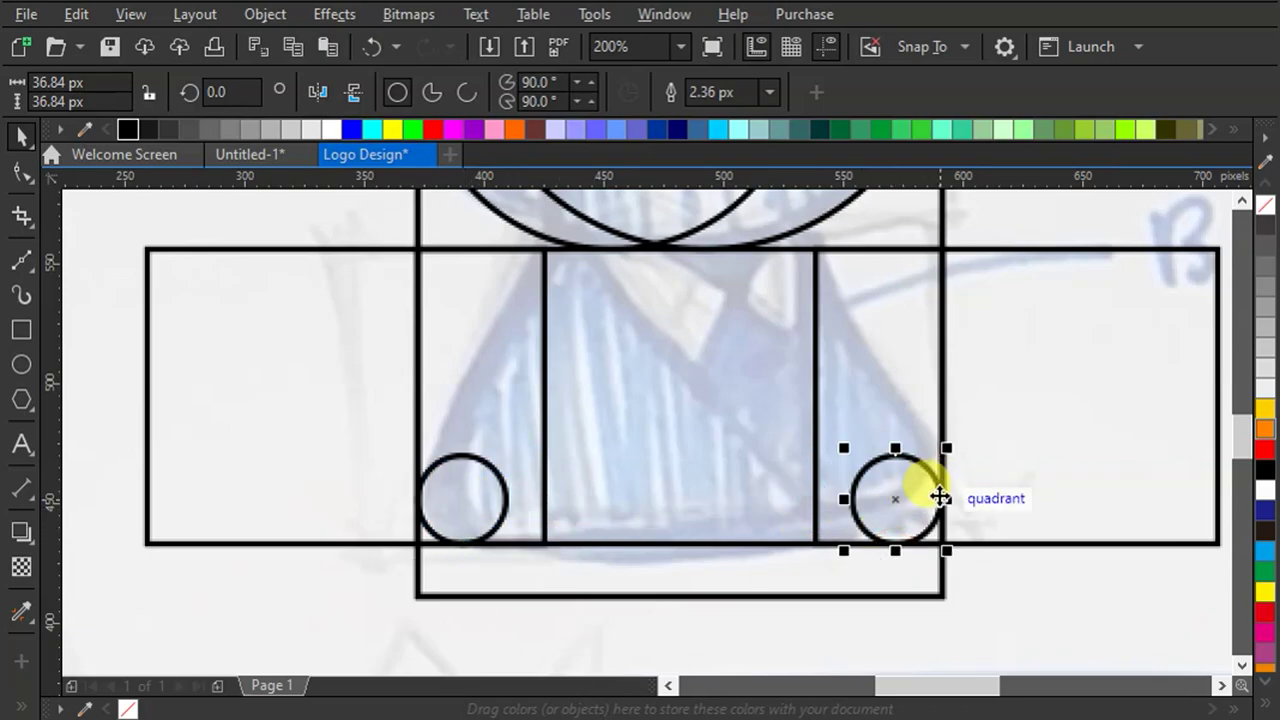
pyautogui.moveTo(942, 498)
pyautogui.mouseDown()
pyautogui.moveTo(980, 486)
pyautogui.moveTo(936, 494)
pyautogui.mouseUp()
pyautogui.hotkey('ctrl', 'z')
pyautogui.keyDown('shift'); pyautogui.click(455, 456); pyautogui.keyUp('shift')
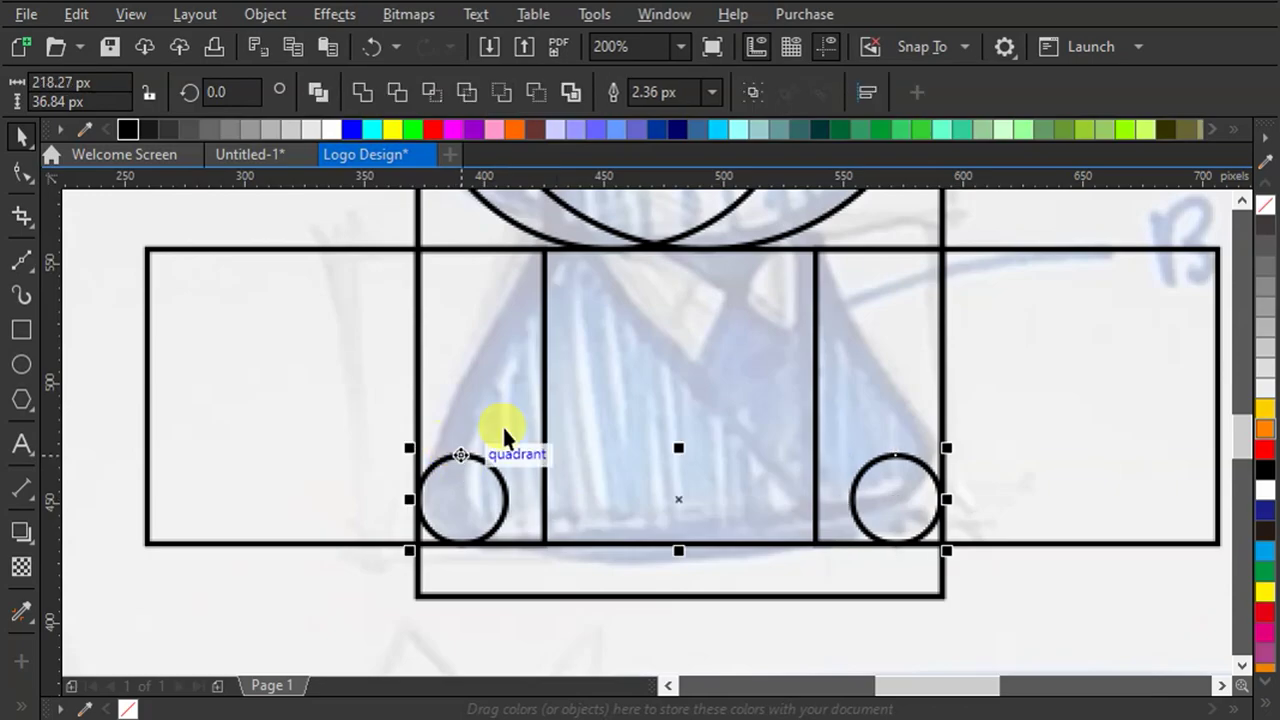
# Step: Draw a closed body outline about 212 × 123 px from the narrow rectangles' upper inner corners to the sides and undersides of the corner circles
pyautogui.click(20, 260)
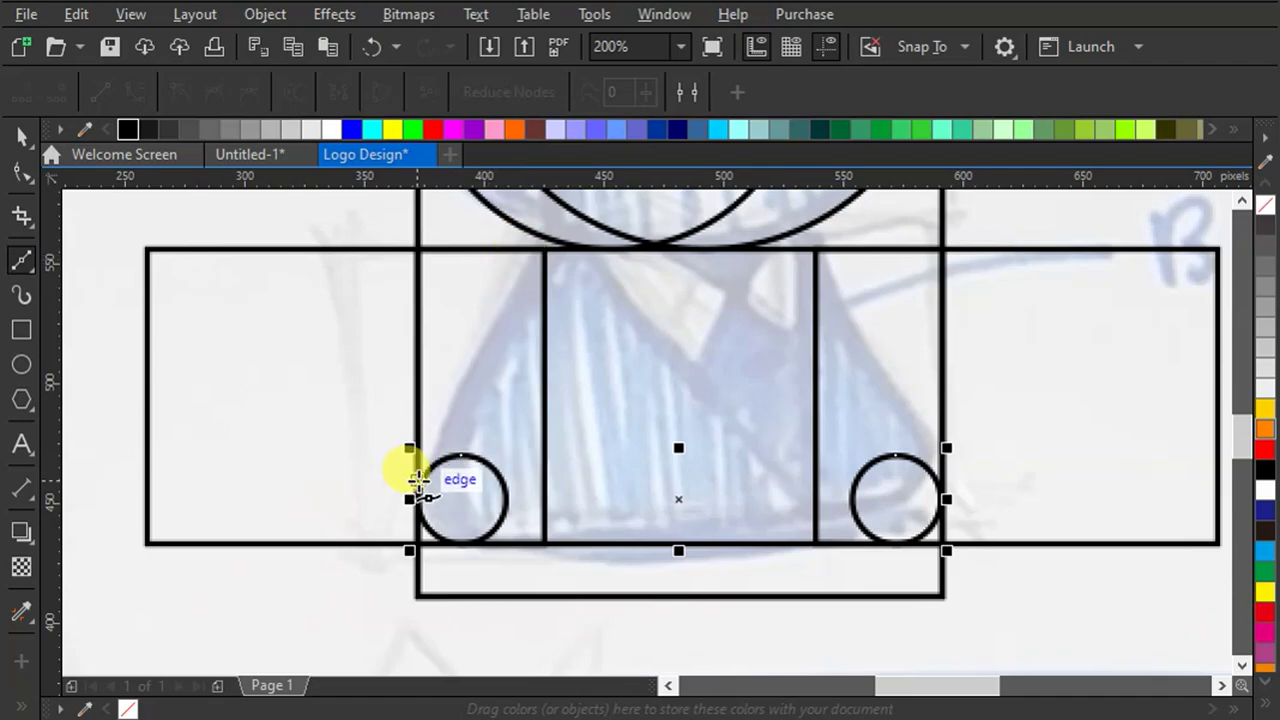
pyautogui.moveTo(424, 477); pyautogui.dragTo(548, 246)
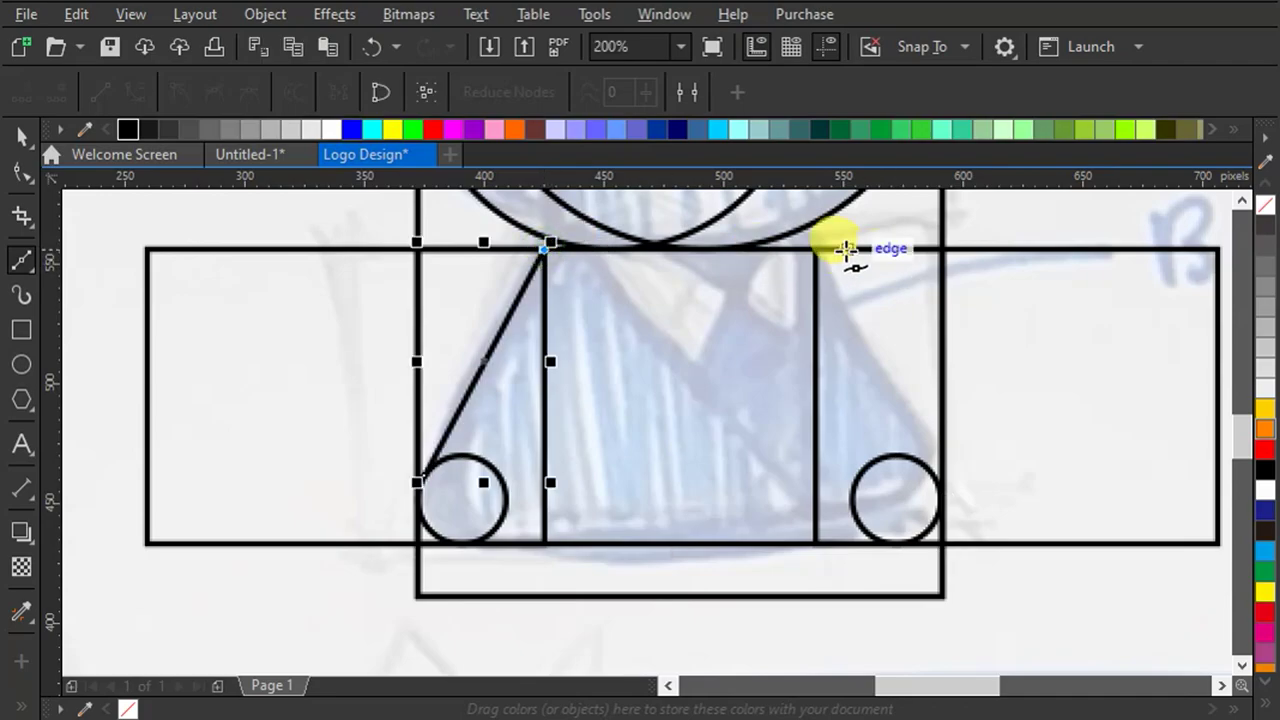
pyautogui.moveTo(812, 247); pyautogui.dragTo(817, 249)
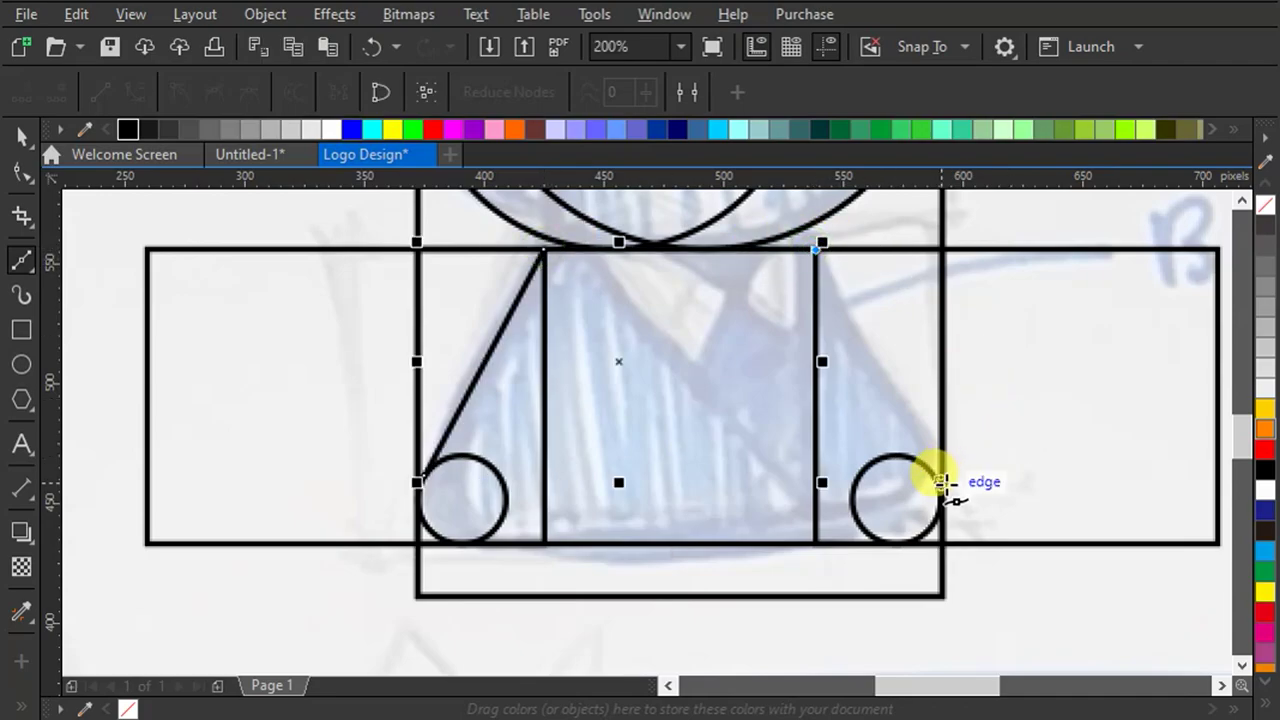
pyautogui.moveTo(932, 471); pyautogui.dragTo(890, 540)
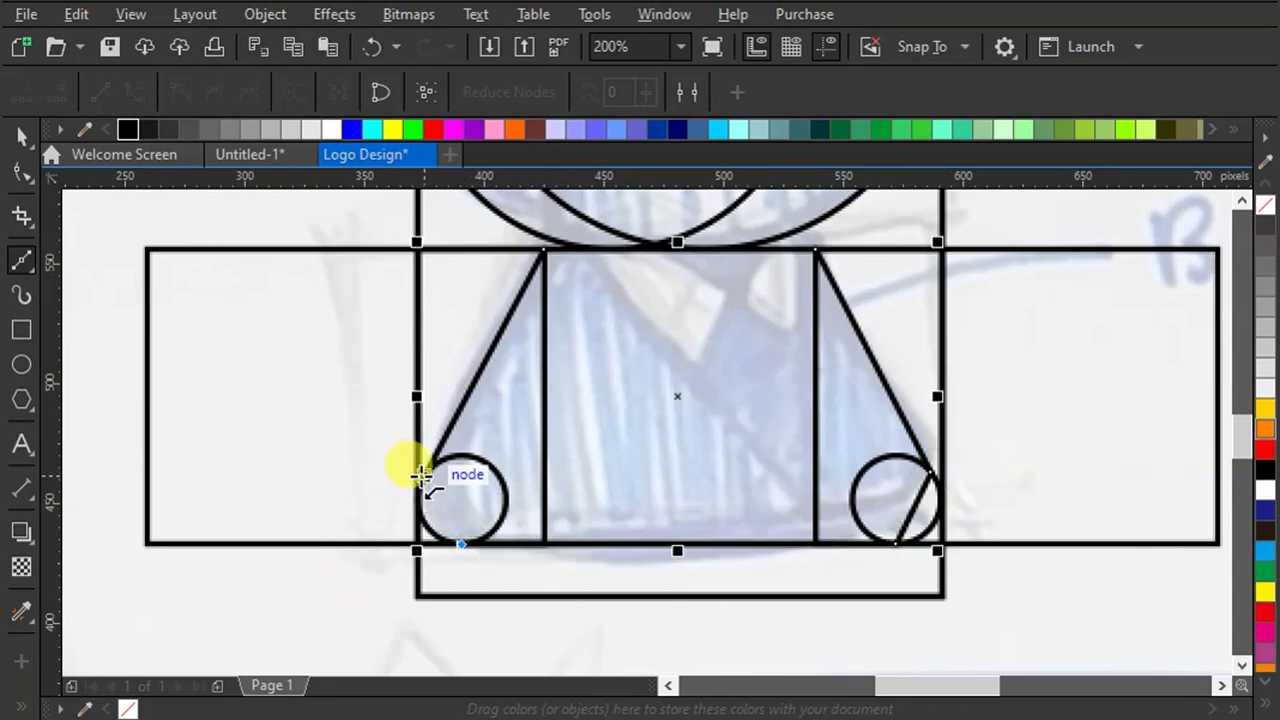
pyautogui.moveTo(421, 474); pyautogui.dragTo(461, 543)
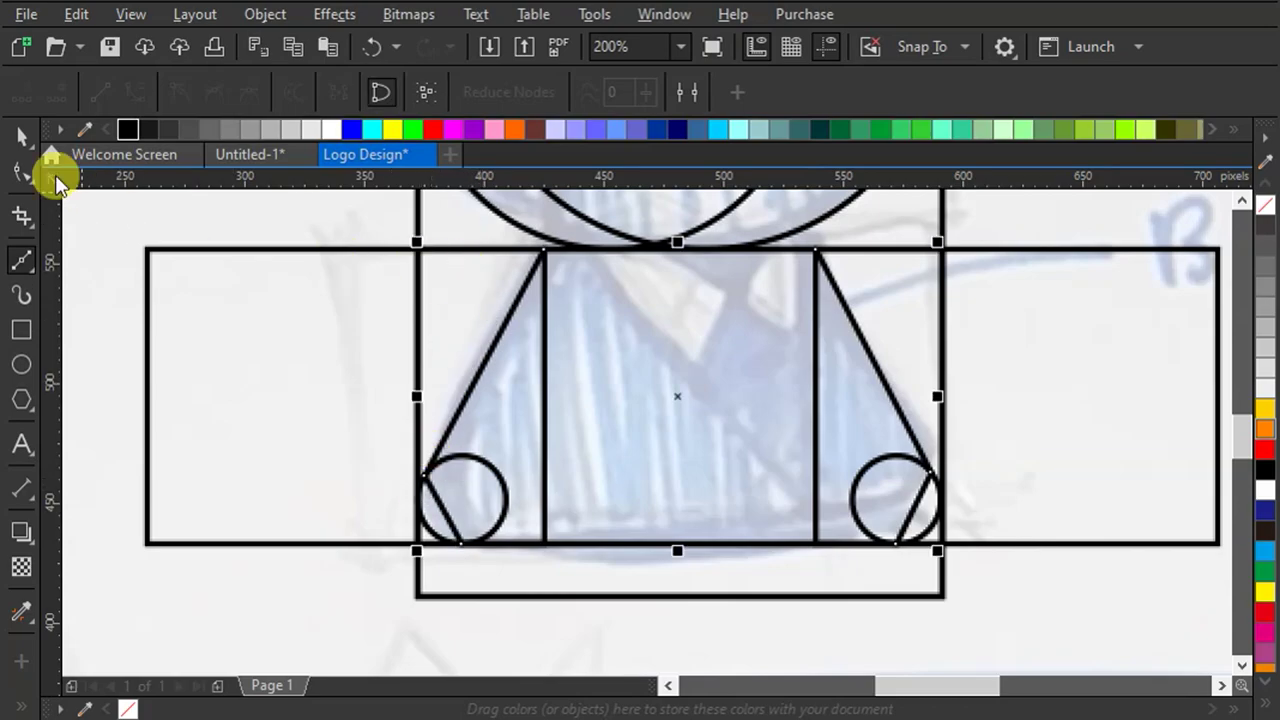
pyautogui.click(22, 140)
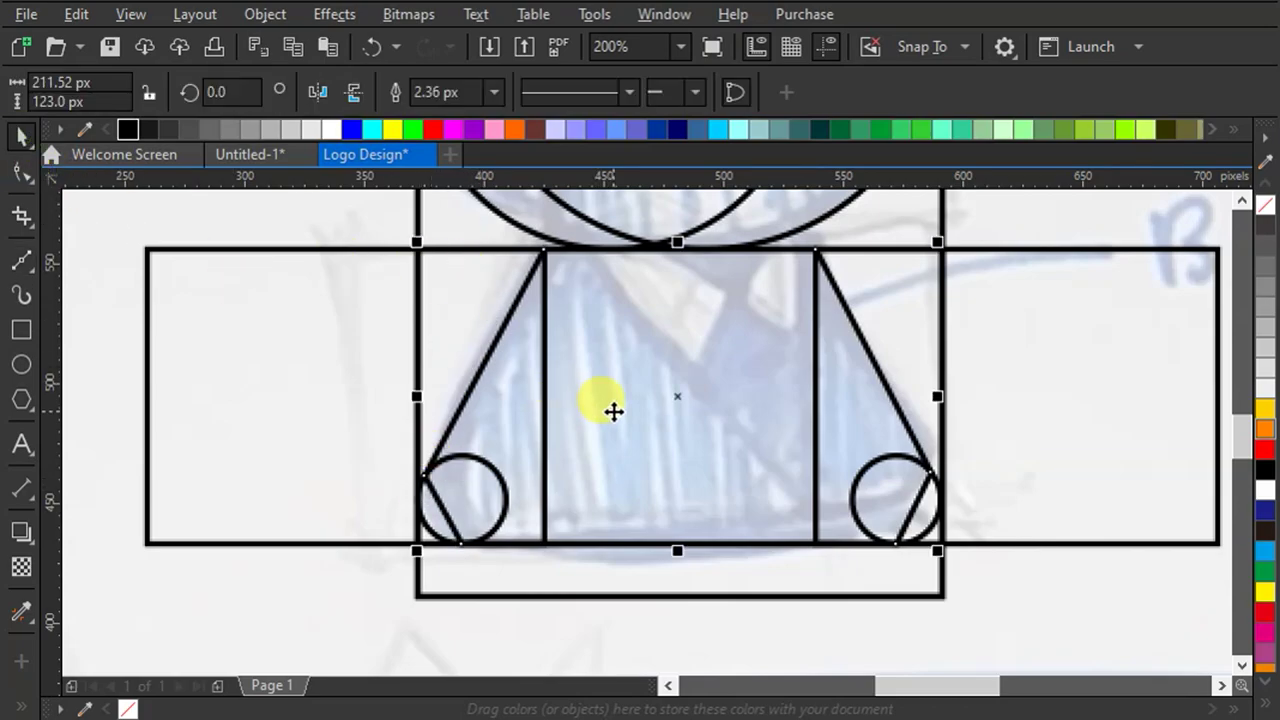
# Step: Draw a closed triangle about 96 × 123 px for the jacket opening, ending at the right narrow rectangle's inner upper and lower corners
pyautogui.click(22, 263)
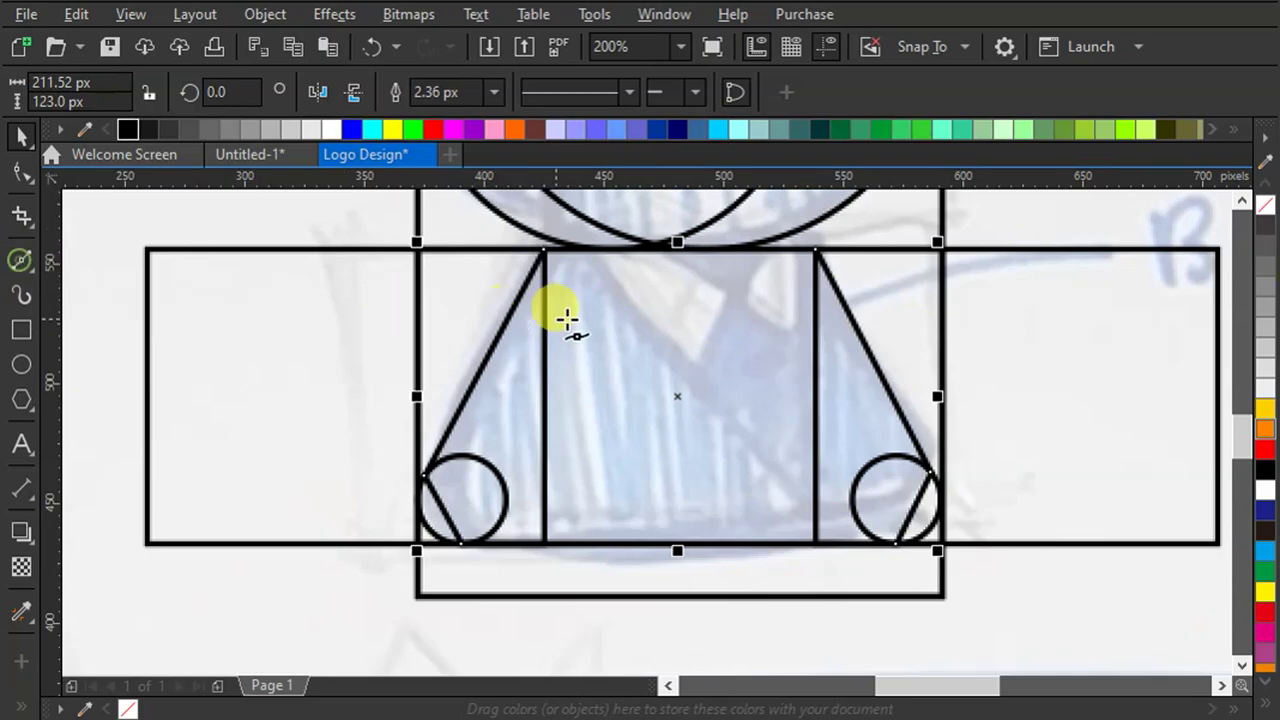
pyautogui.click(585, 248)
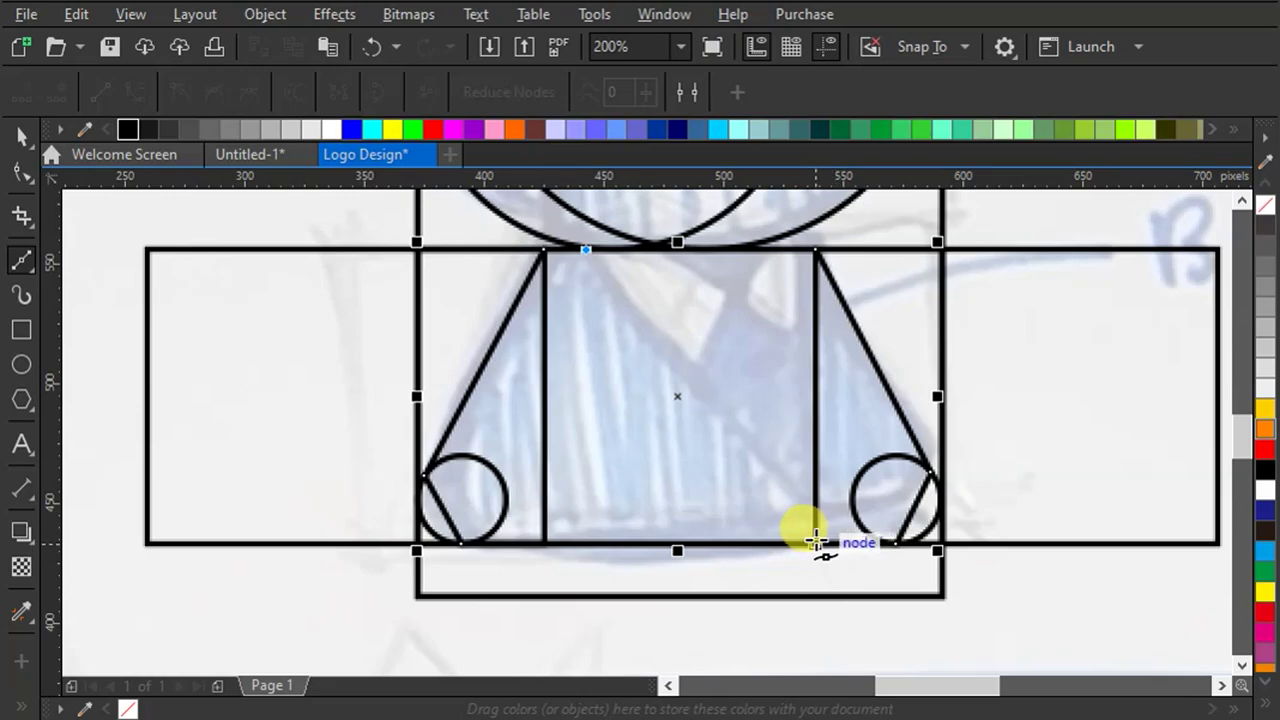
pyautogui.click(816, 541)
pyautogui.moveTo(826, 274); pyautogui.dragTo(818, 249)
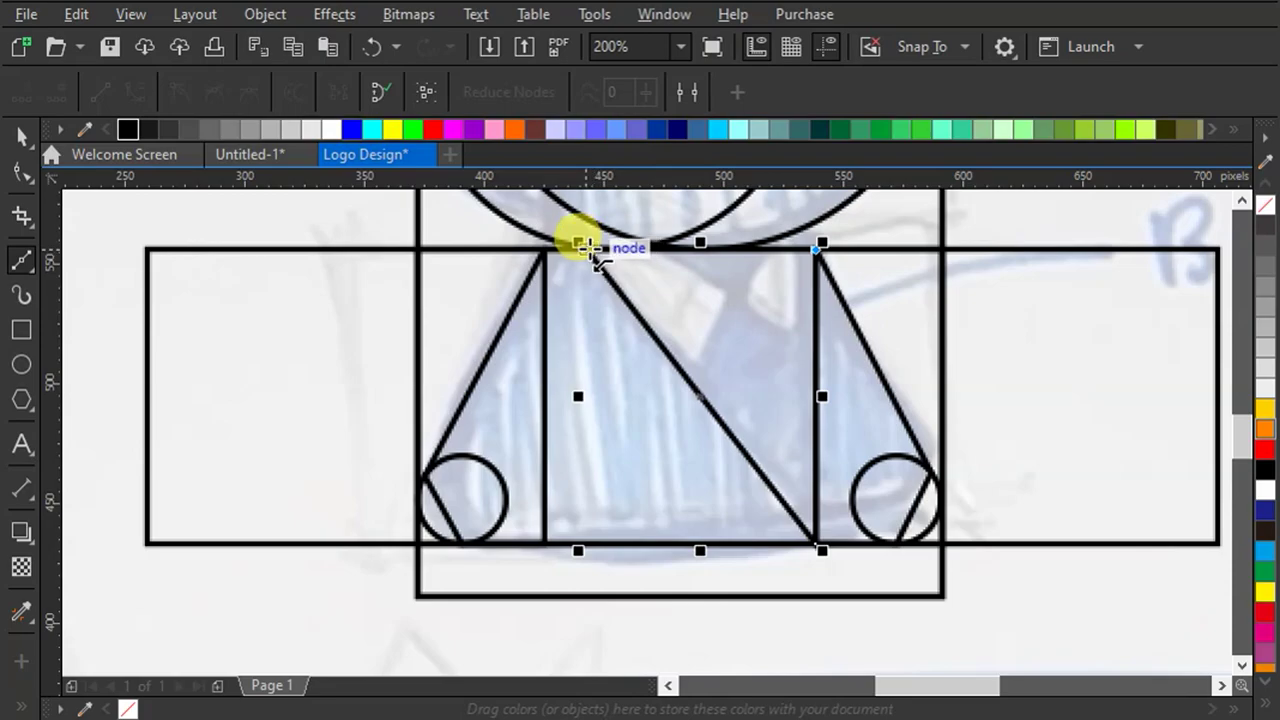
pyautogui.click(587, 247)
# Step: Draw a rectangle about 53 × 111 px over the left part of the head, between the body's upper edge and the head's horizontal line
pyautogui.scroll(-2, 700, 465)
pyautogui.scroll(-1, 708, 460)
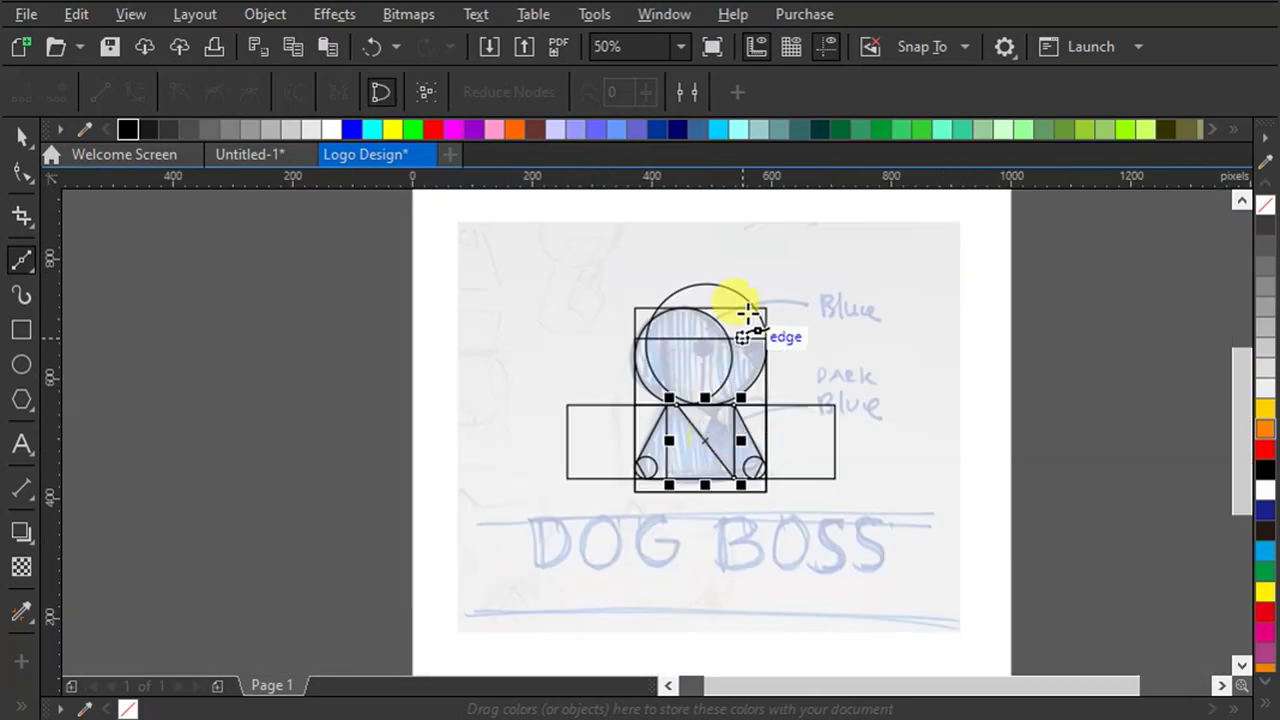
pyautogui.scroll(2, 714, 343)
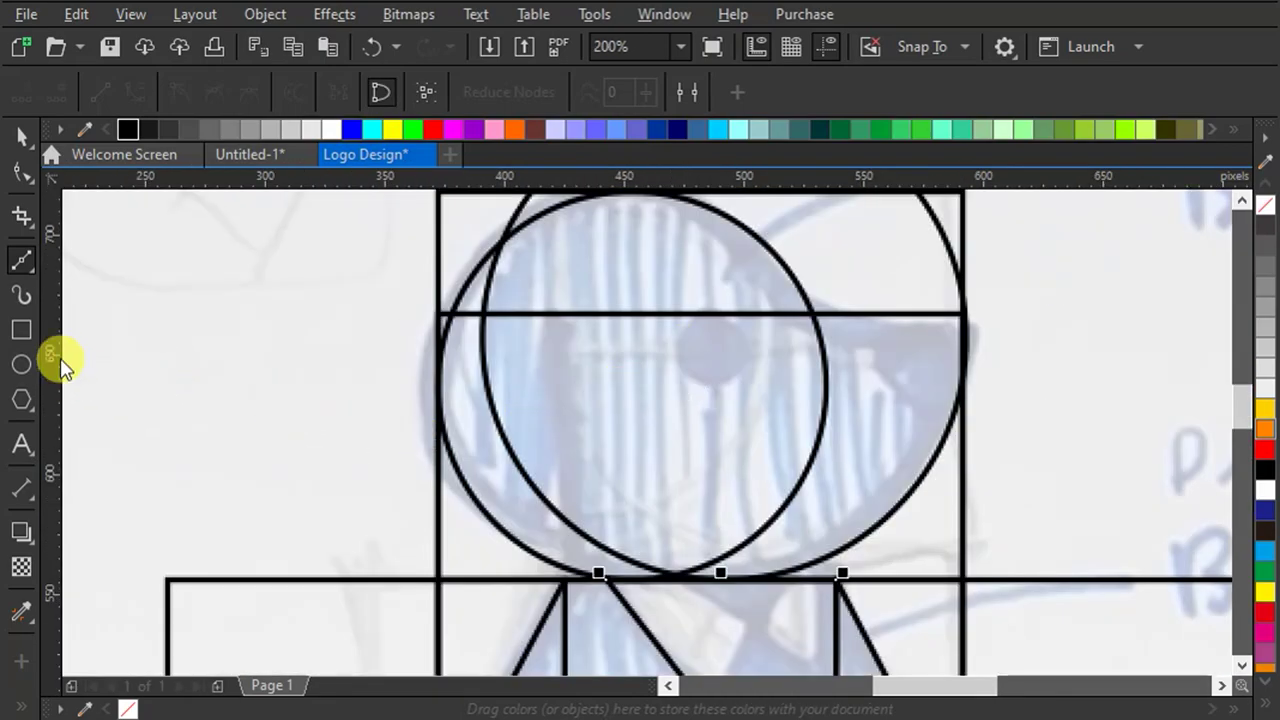
pyautogui.click(22, 330)
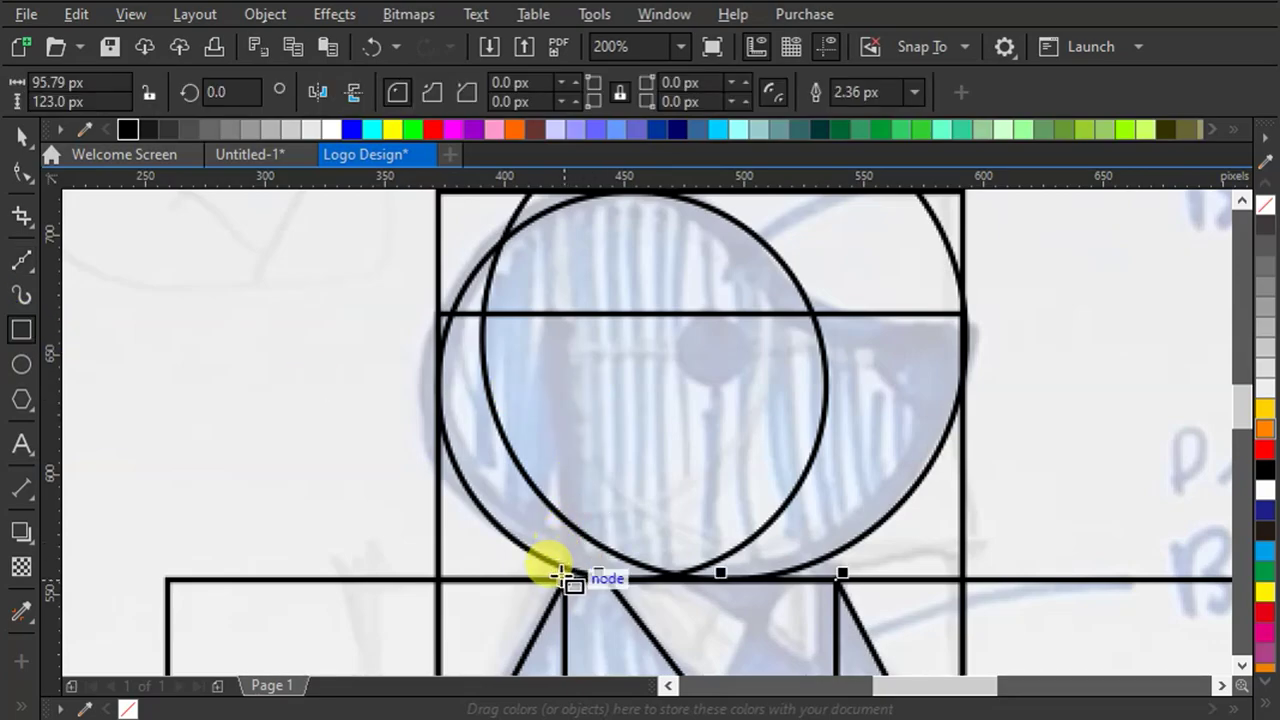
pyautogui.moveTo(563, 578); pyautogui.dragTo(448, 310)
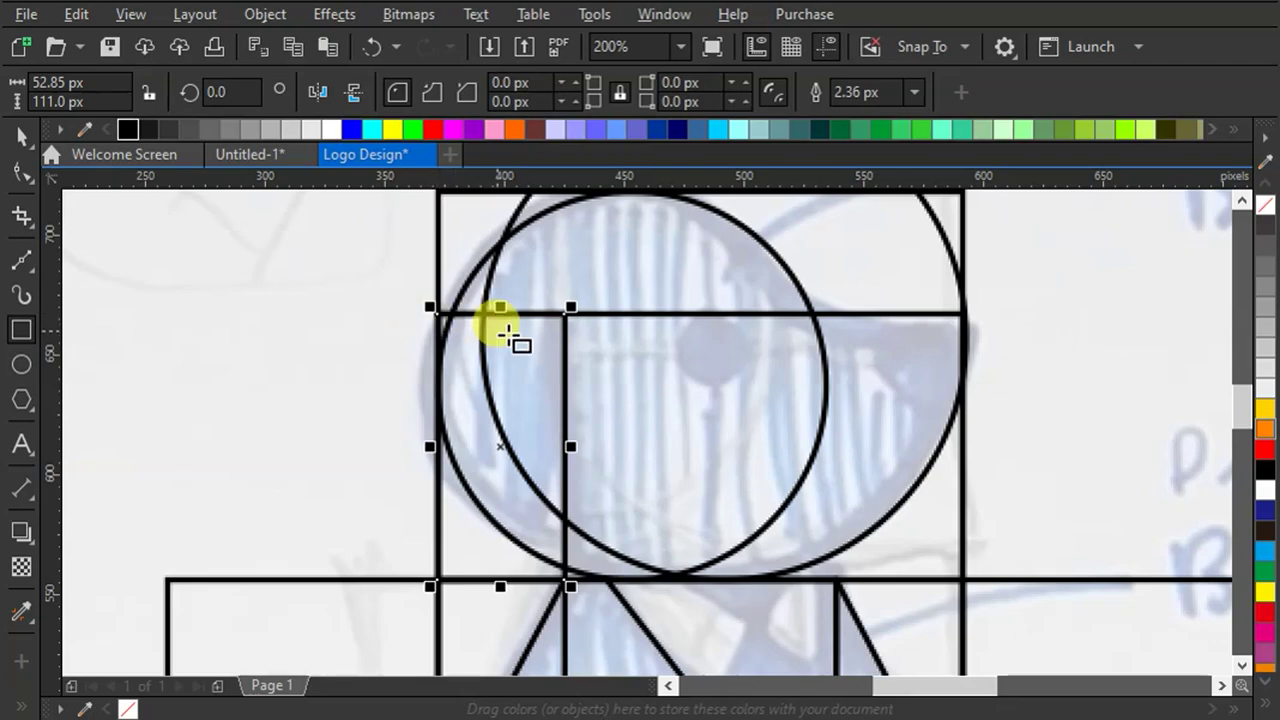
# Step: Draw a small eye circle under the head's horizontal line and another circle at the head's right side, enlarged to about 129 px
pyautogui.click(22, 364)
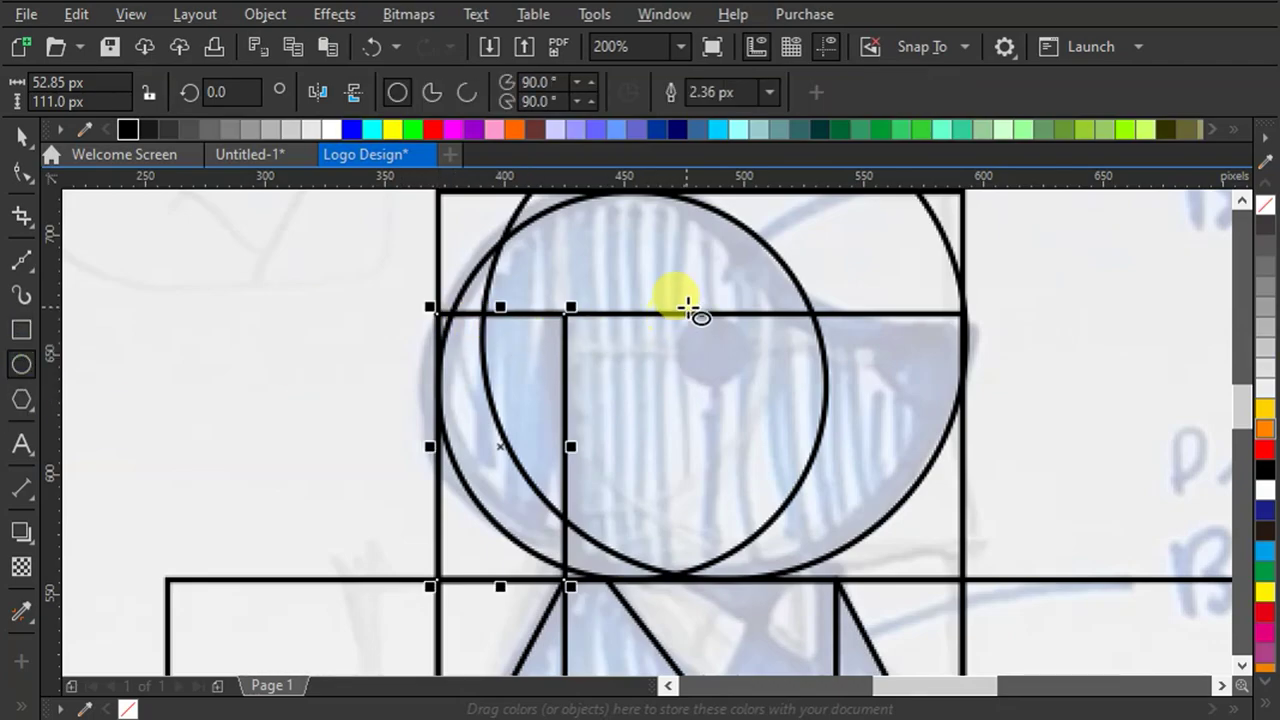
pyautogui.moveTo(685, 313); pyautogui.dragTo(757, 384)
pyautogui.moveTo(876, 256); pyautogui.dragTo(1055, 334)
pyautogui.scroll(-2, 781, 464)
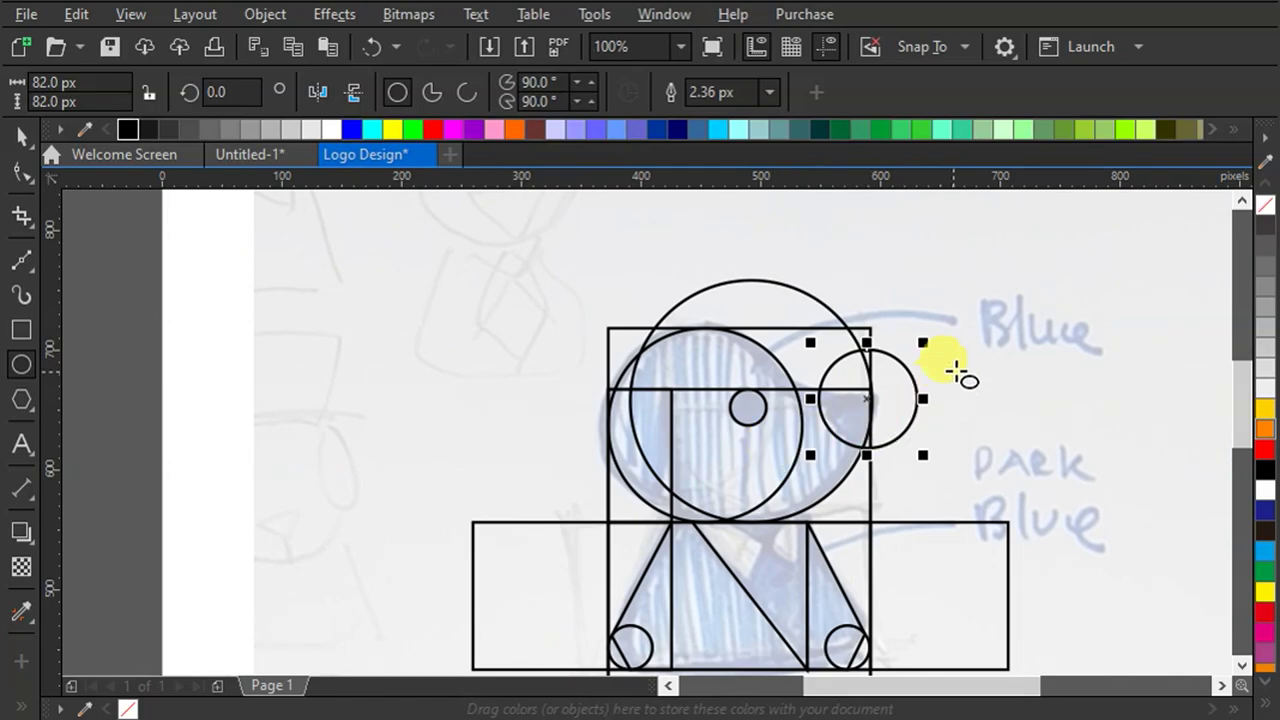
pyautogui.moveTo(929, 340); pyautogui.dragTo(986, 285)
# Step: Draw a collar line about 35 × 54 px from the triangle's diagonal side up to the horizontal rectangle's upper edge
pyautogui.scroll(-1, 834, 429)
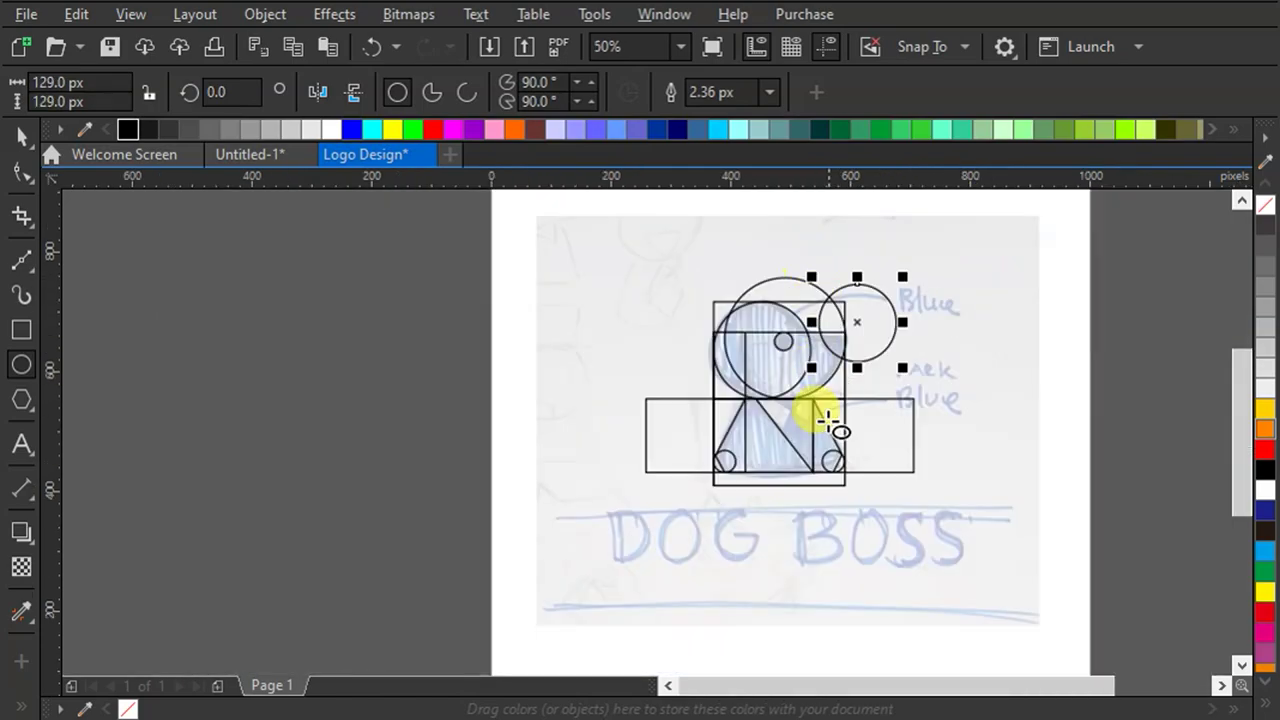
pyautogui.scroll(1, 677, 429)
pyautogui.scroll(1, 711, 416)
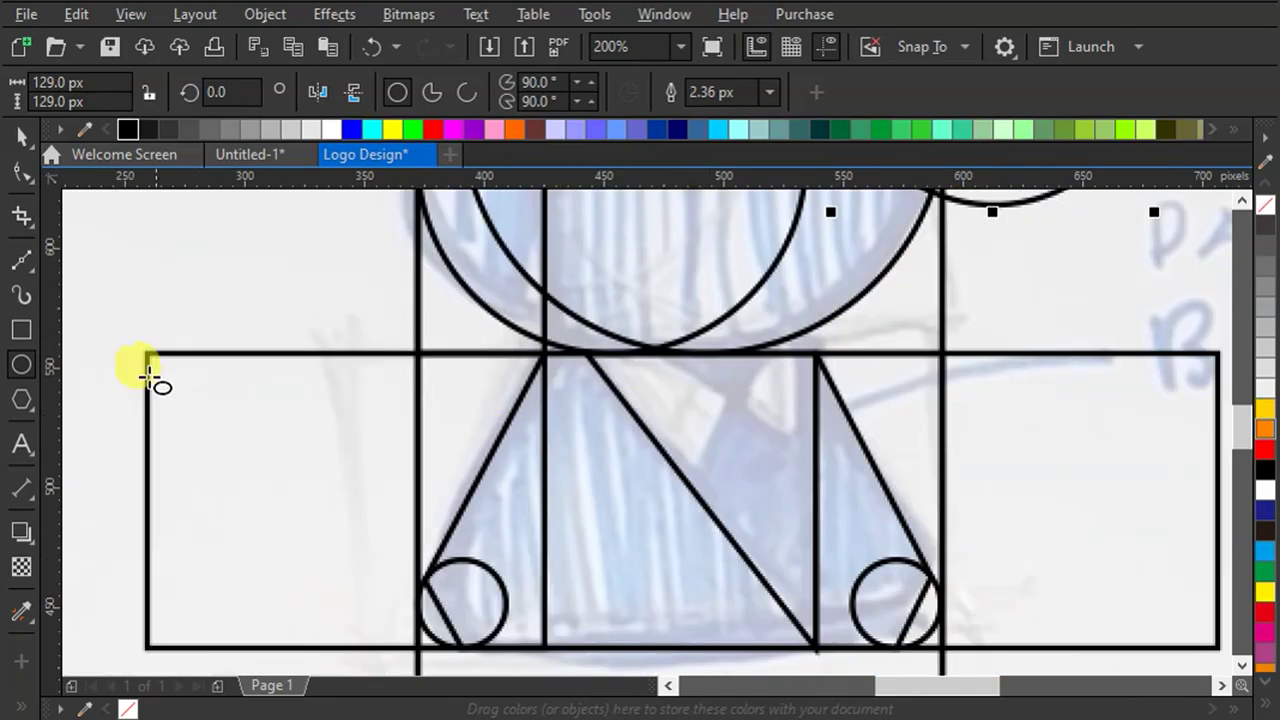
pyautogui.click(22, 260)
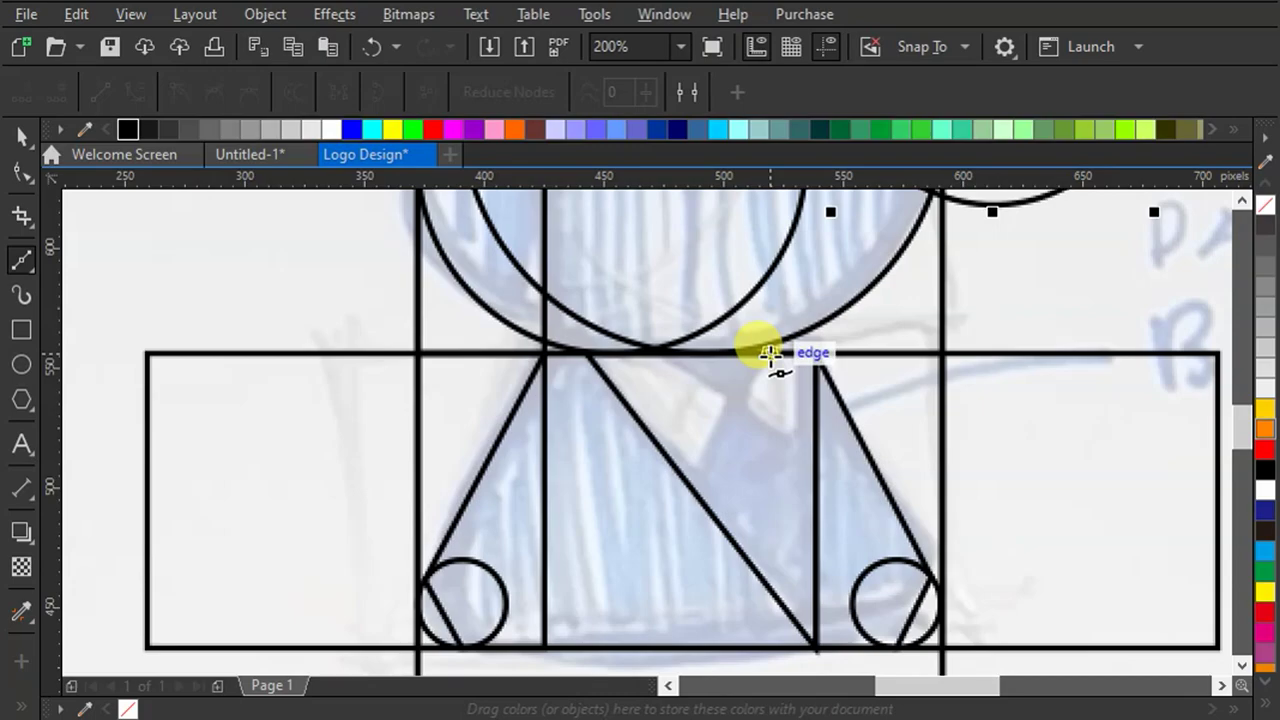
pyautogui.click(684, 482)
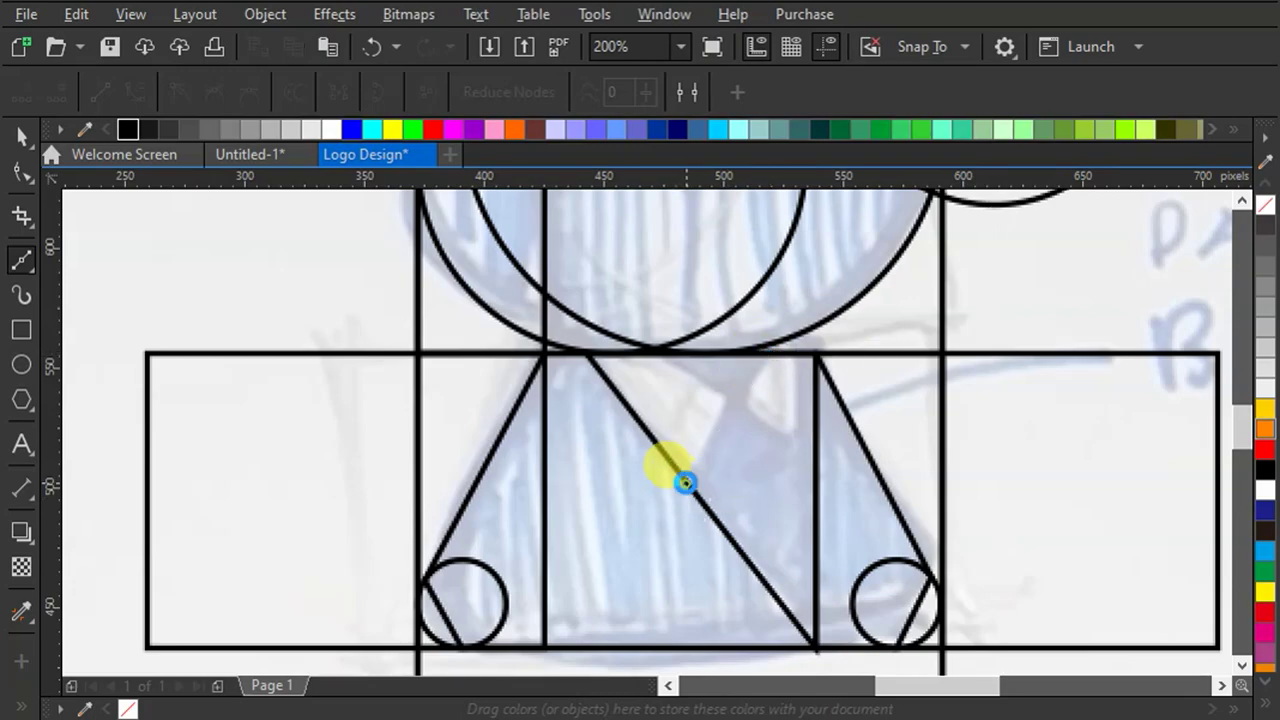
pyautogui.moveTo(684, 482); pyautogui.dragTo(777, 347)
# Step: Duplicate the collar line in place and mirror the copy so the two lines cross
pyautogui.click(18, 134)
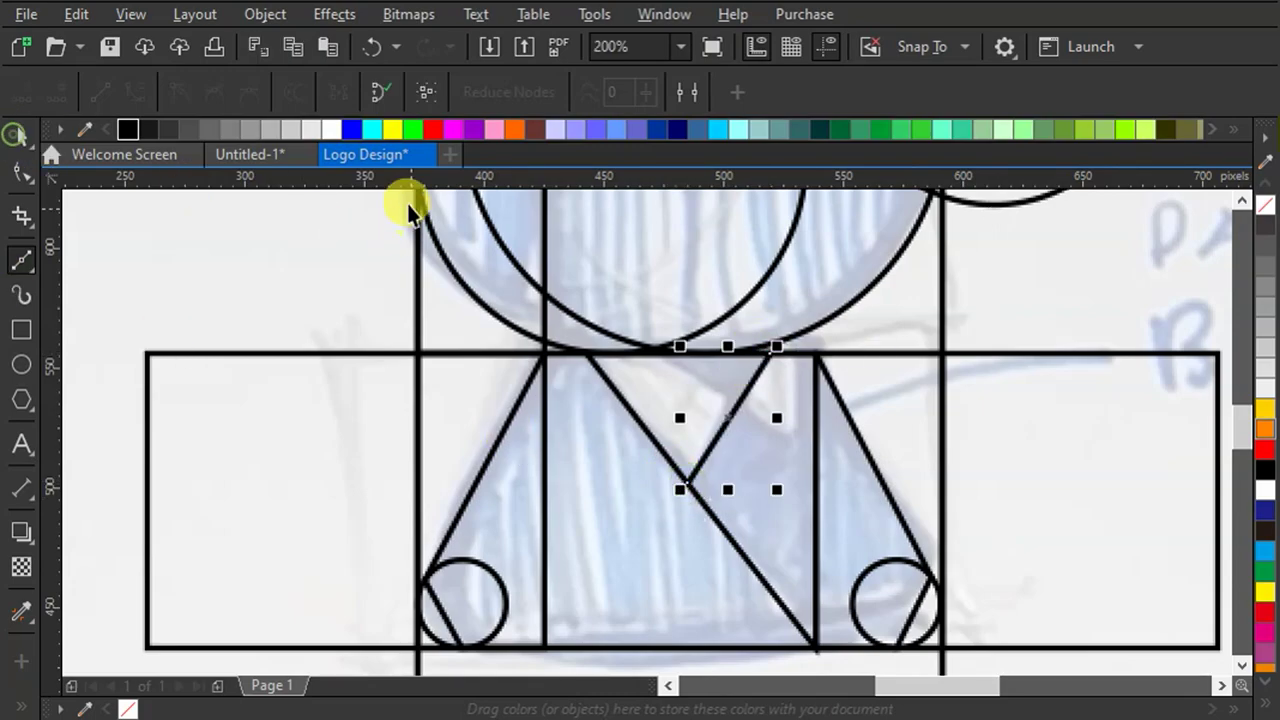
pyautogui.hotkey('ctrl', 'c')
pyautogui.hotkey('ctrl', 'v')
pyautogui.click(325, 88)
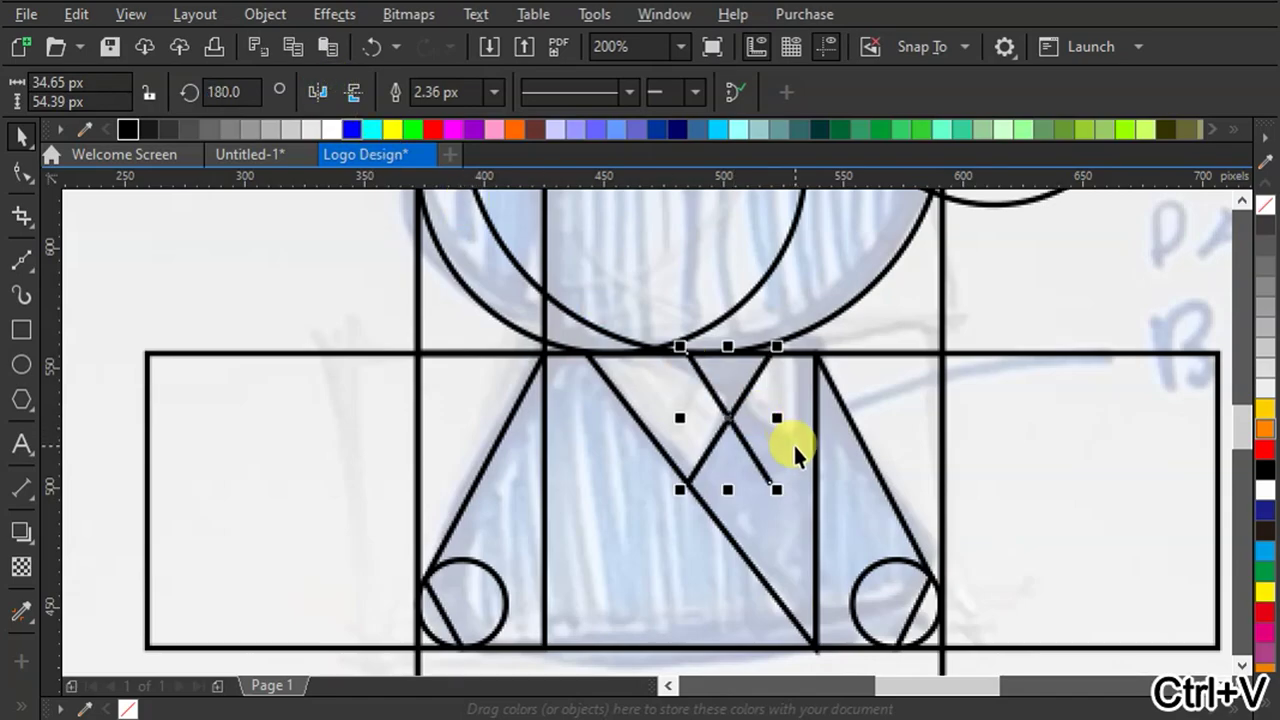
# Step: Move the mirrored line's upper end to where the head circles cross and its lower end onto the right narrow rectangle's inner edge
pyautogui.moveTo(687, 350); pyautogui.dragTo(650, 351)
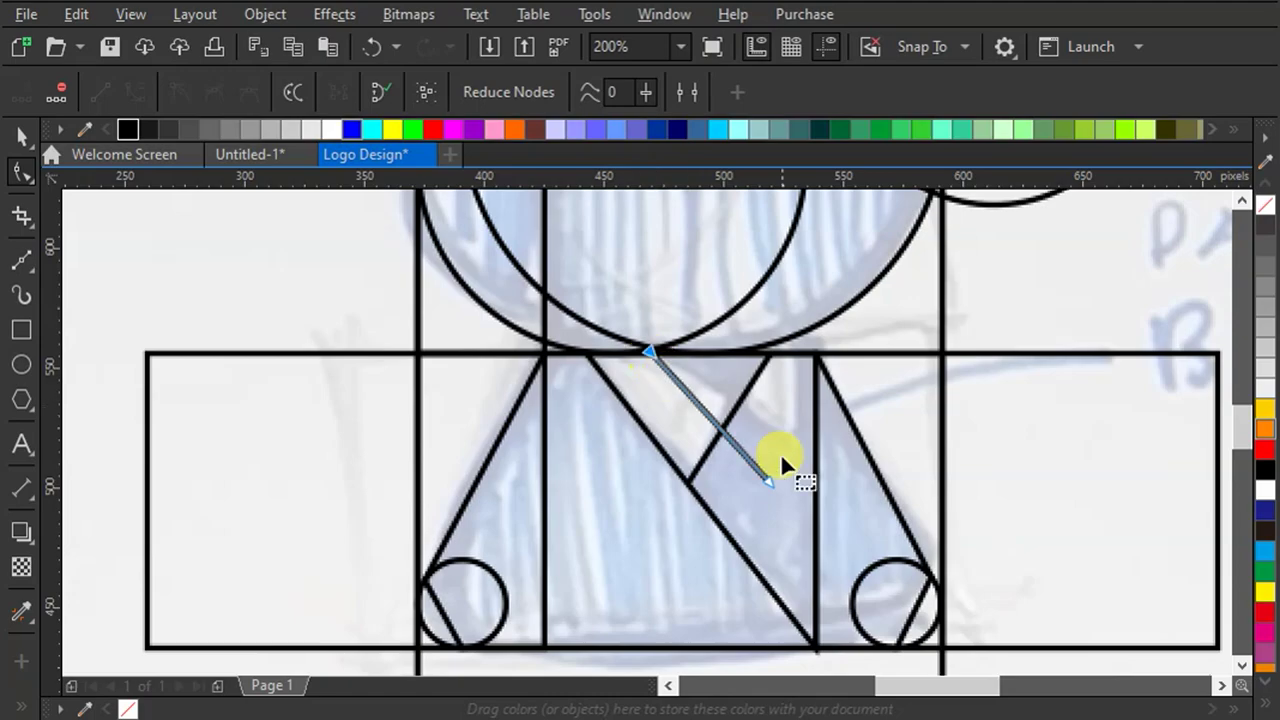
pyautogui.moveTo(766, 477); pyautogui.dragTo(812, 458)
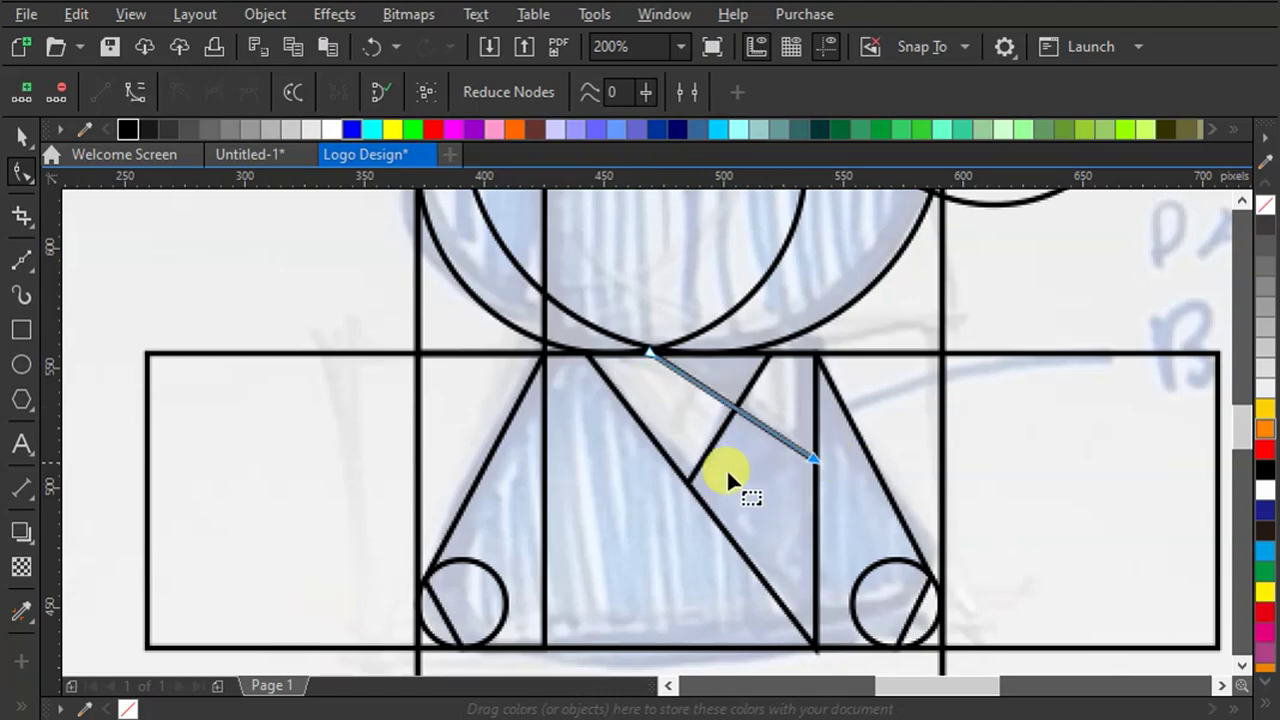
pyautogui.scroll(-2, 466, 412)
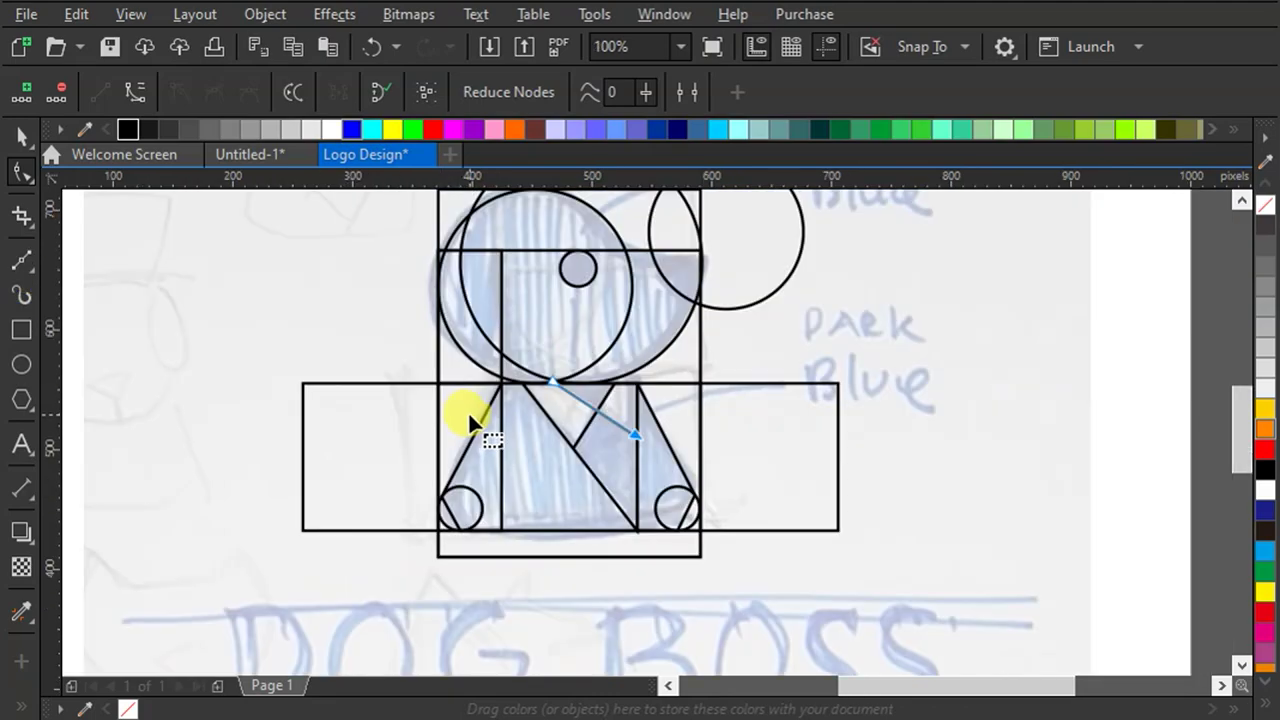
pyautogui.scroll(-2, 560, 457)
pyautogui.scroll(2, 567, 455)
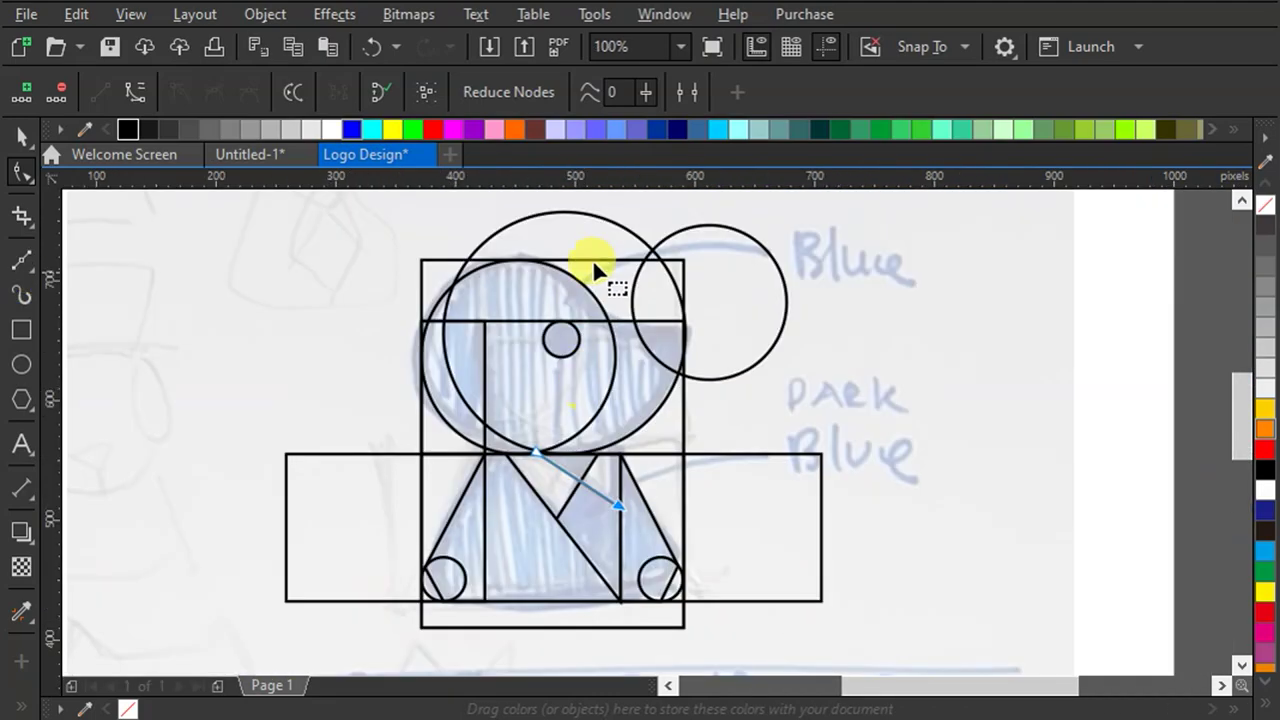
pyautogui.scroll(-2, 322, 267)
pyautogui.scroll(2, 316, 398)
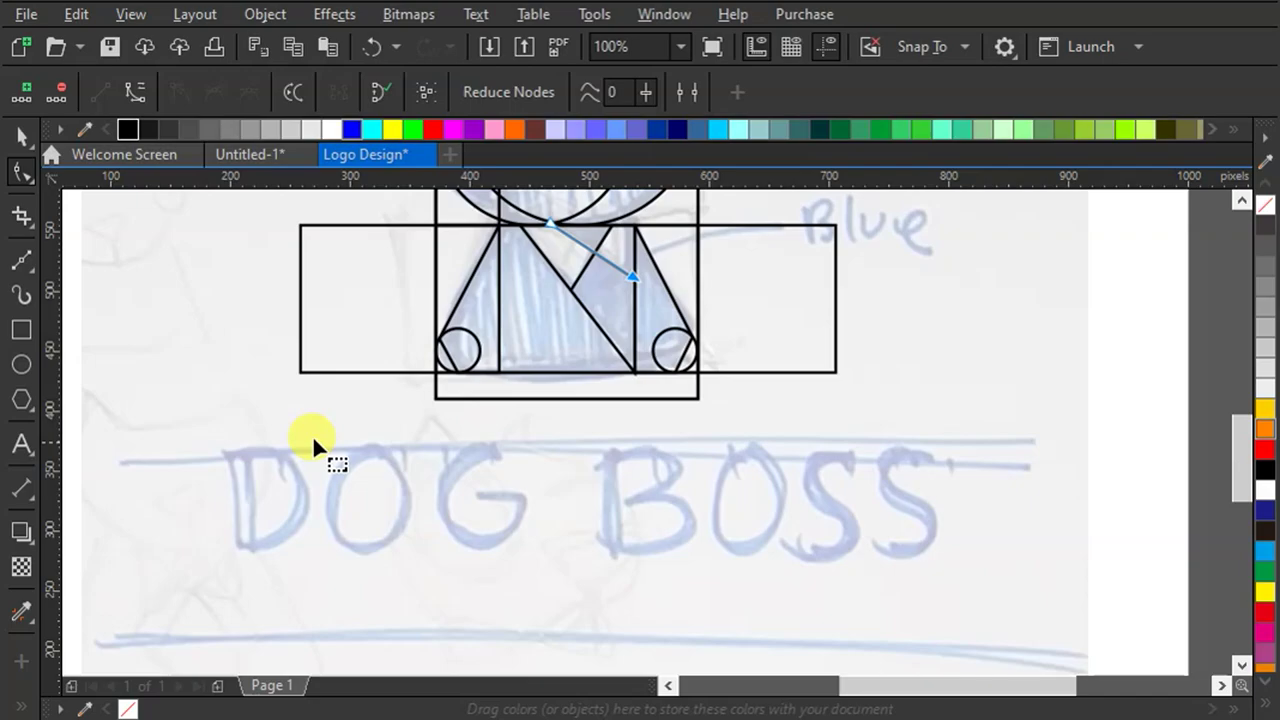
pyautogui.click(23, 443)
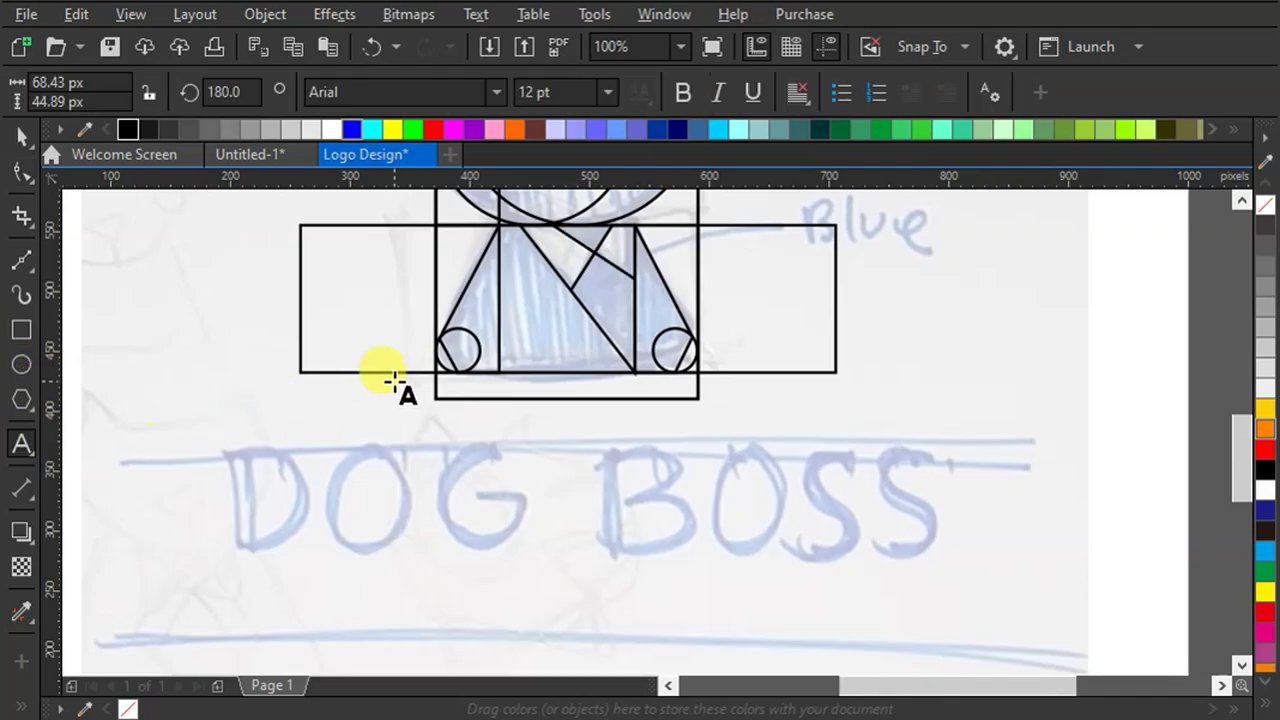
pyautogui.scroll(-2, 466, 409)
pyautogui.scroll(2, 514, 280)
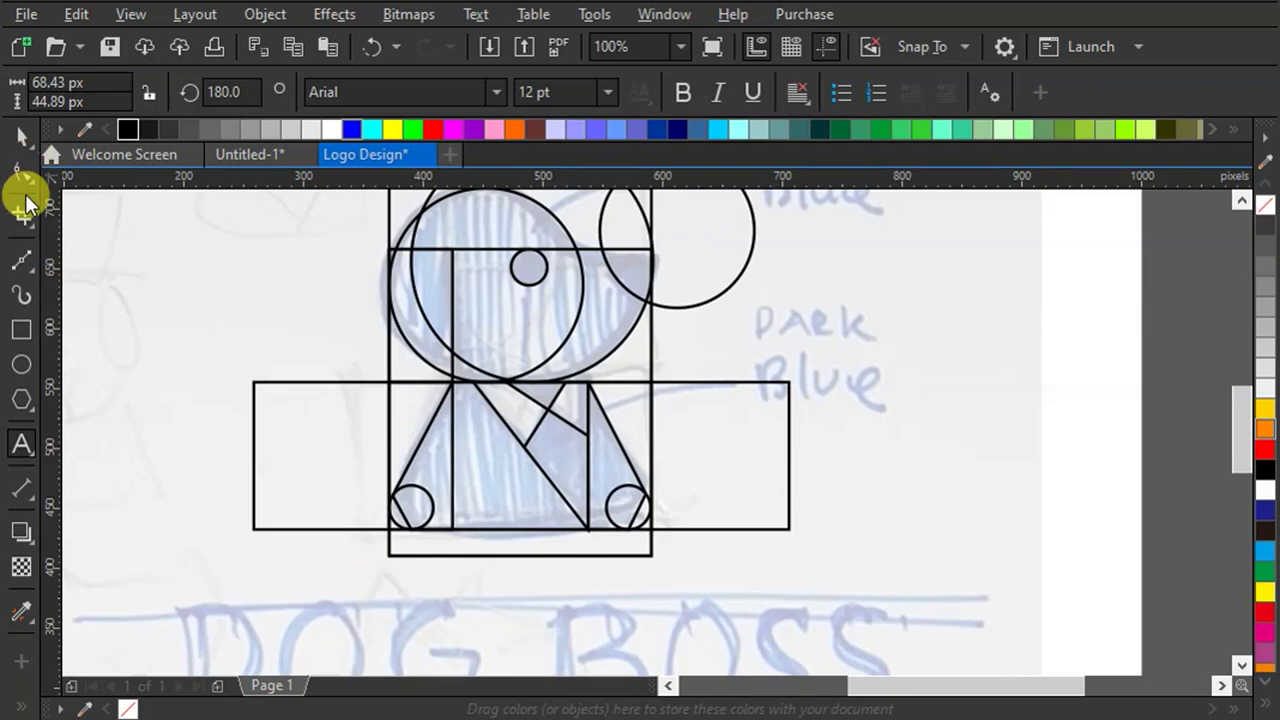
# Step: Use Virtual Segment Delete to remove the wide rectangle's left overhang and the tall rectangle's strip below the body
pyautogui.click(35, 225)
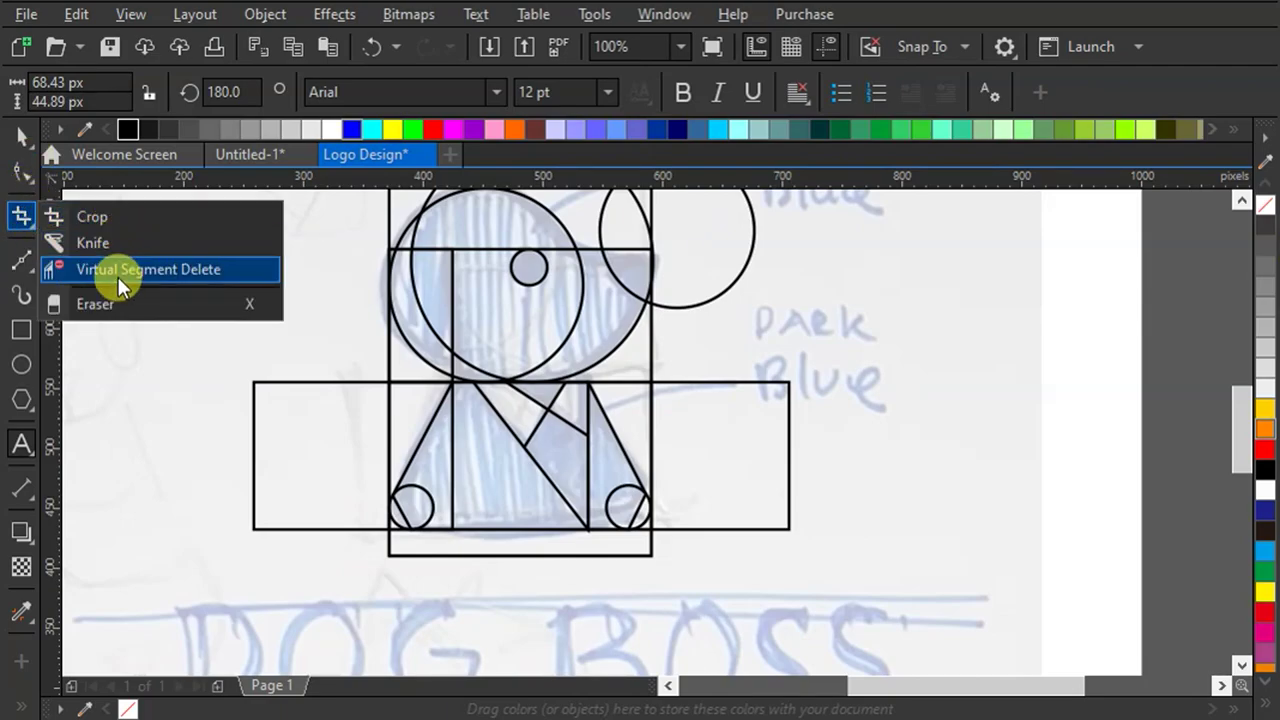
pyautogui.click(118, 270)
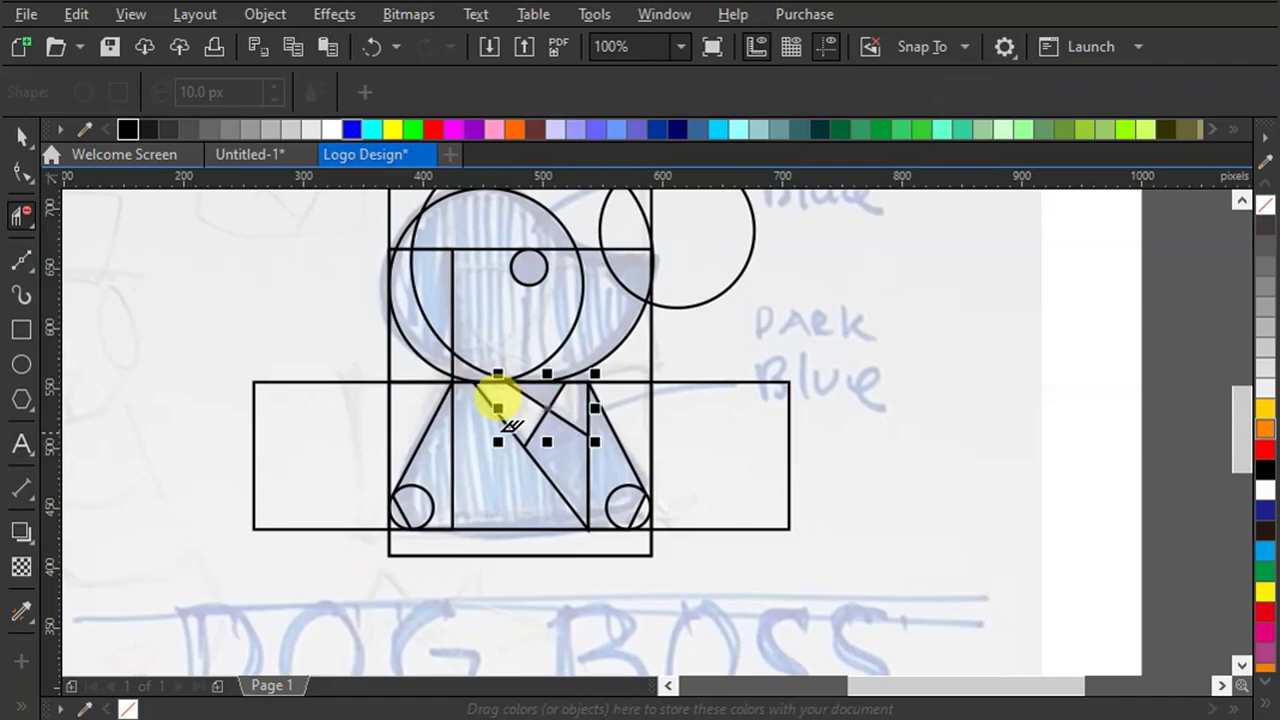
pyautogui.moveTo(405, 335); pyautogui.dragTo(291, 417)
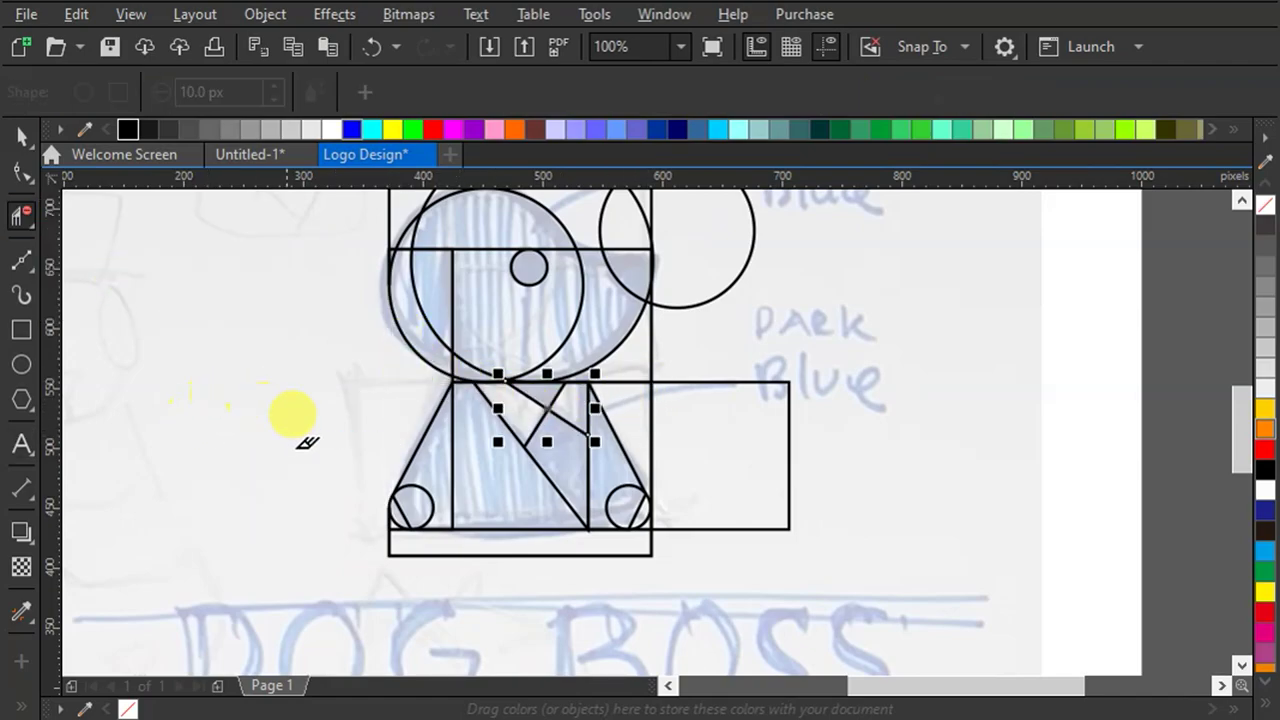
pyautogui.moveTo(428, 543); pyautogui.dragTo(557, 509)
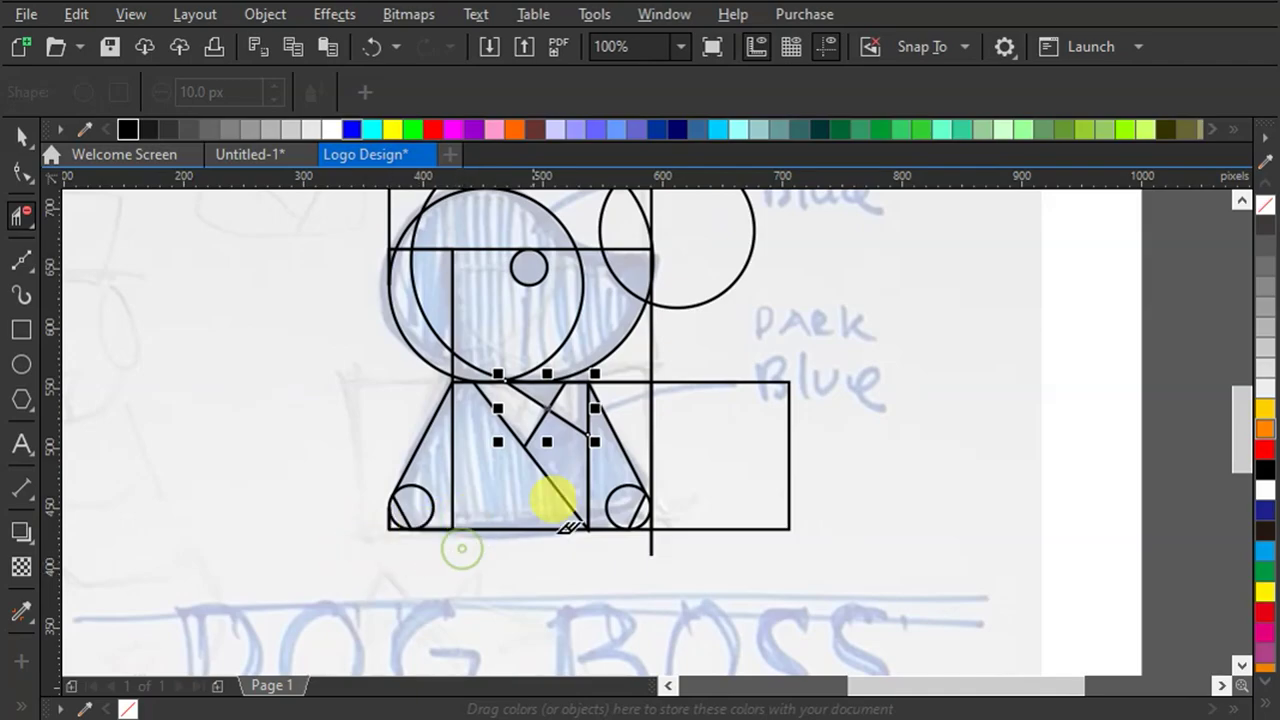
# Step: Delete the square corner outside the left foot circle and the diagonal segment inside it
pyautogui.scroll(4, 380, 522)
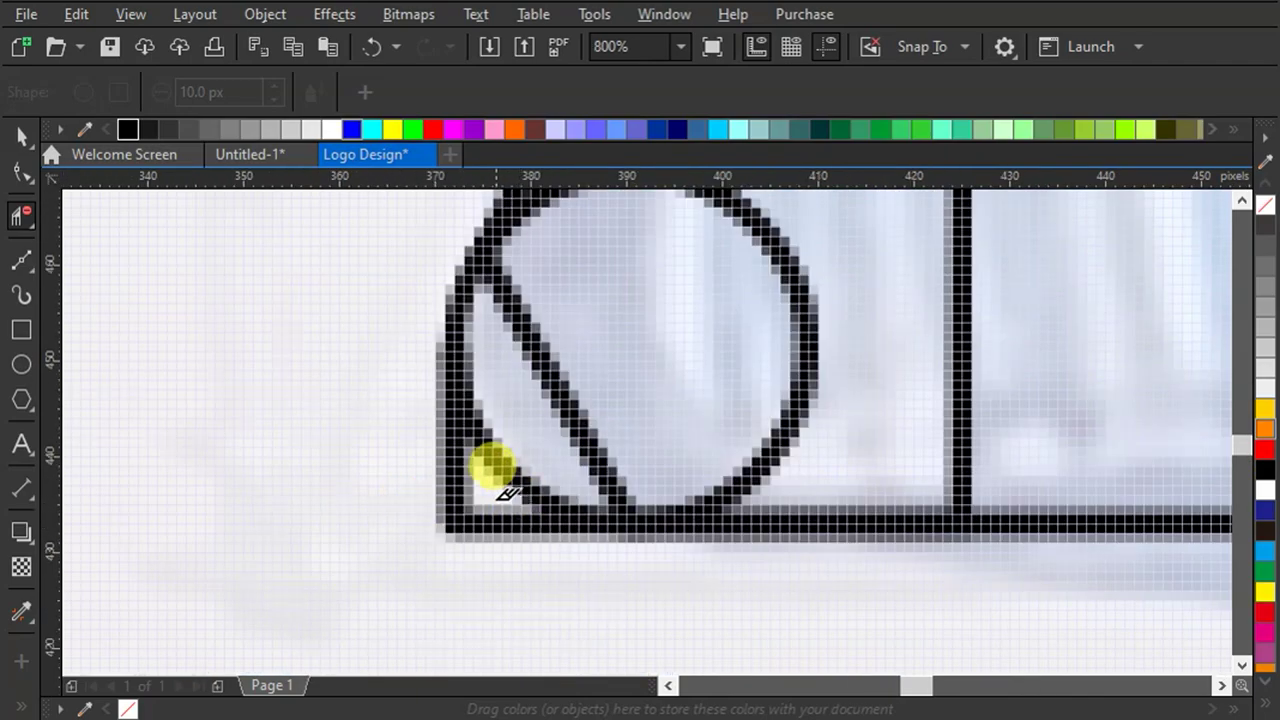
pyautogui.click(522, 374)
pyautogui.scroll(-2, 358, 518)
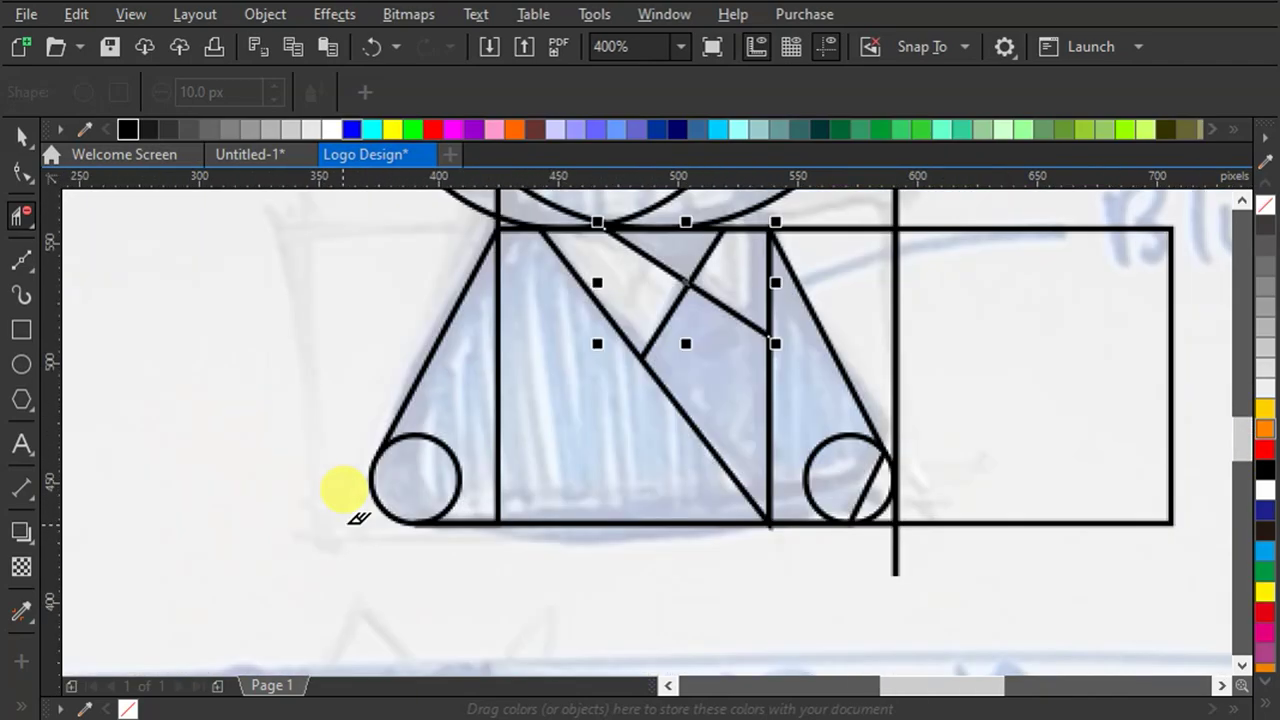
# Step: Switch the document display mode to Enhanced
pyautogui.click(143, 20)
pyautogui.moveTo(195, 16)
pyautogui.moveTo(146, 18)
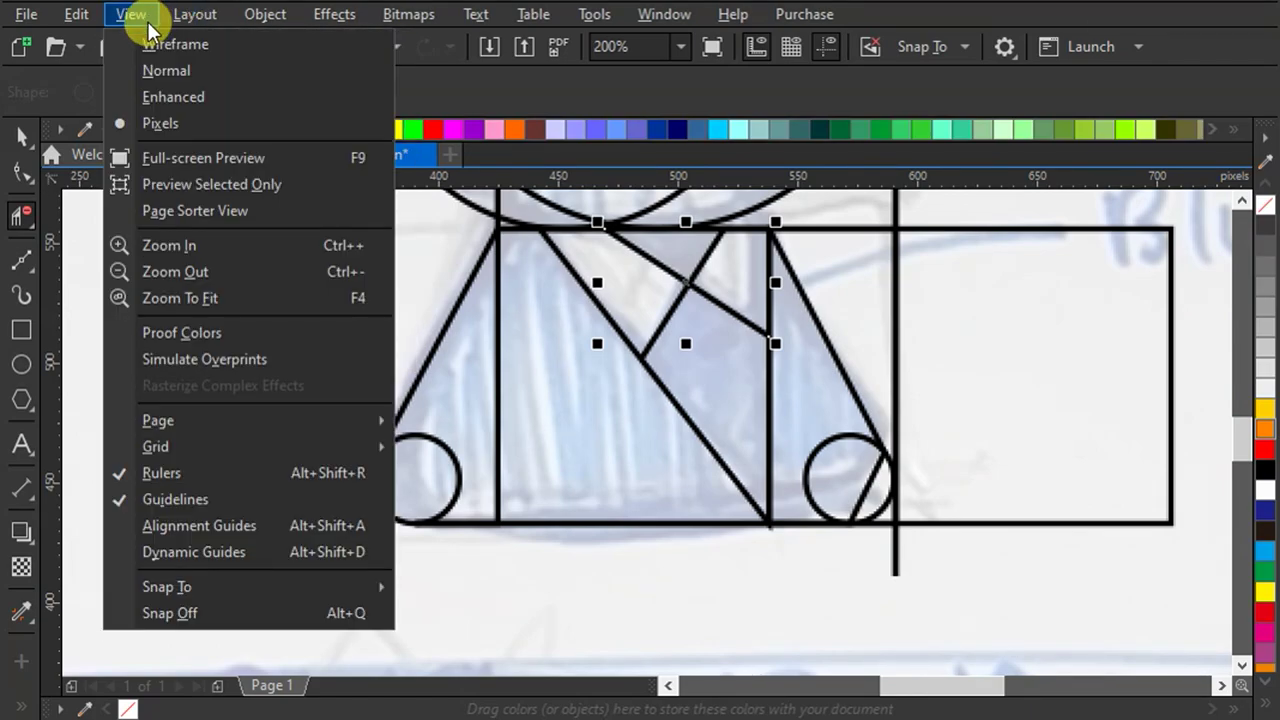
pyautogui.click(162, 97)
# Step: Delete the right-hand rectangle overhang, the inner arcs of both foot circles and the left vertical body line, leaving rounded lower body corners
pyautogui.scroll(2, 914, 480)
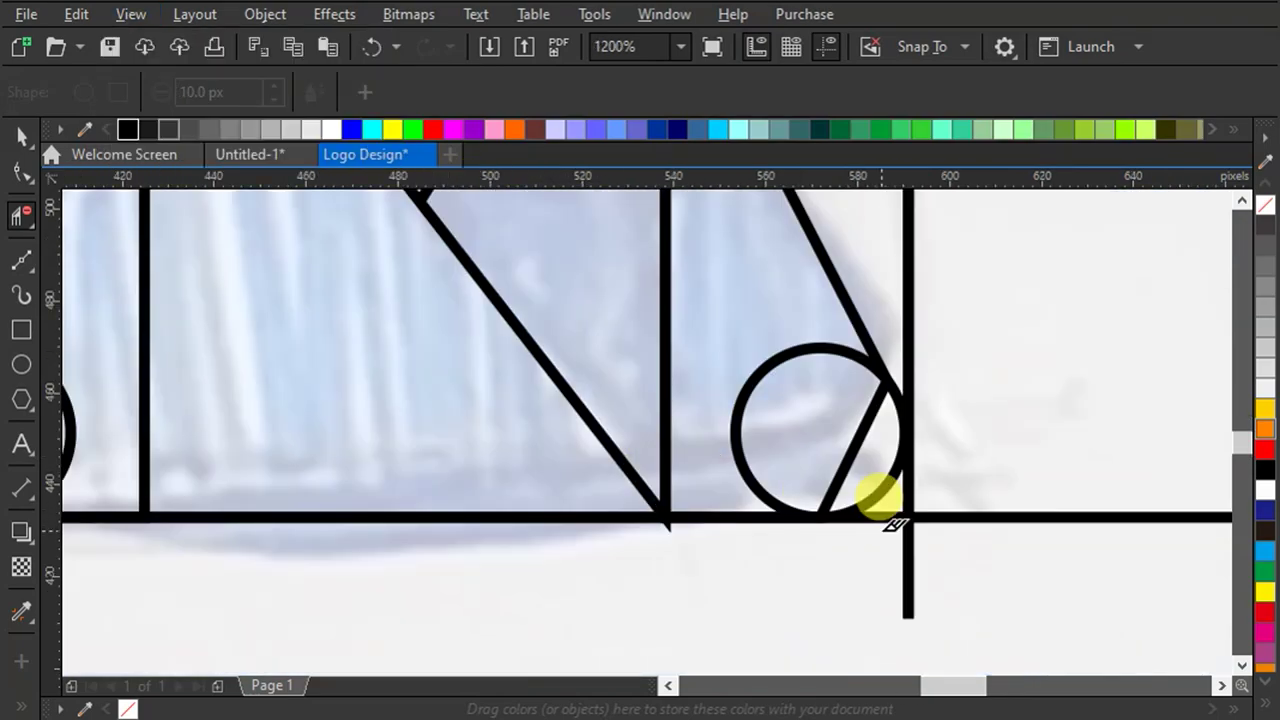
pyautogui.moveTo(912, 490); pyautogui.dragTo(957, 529)
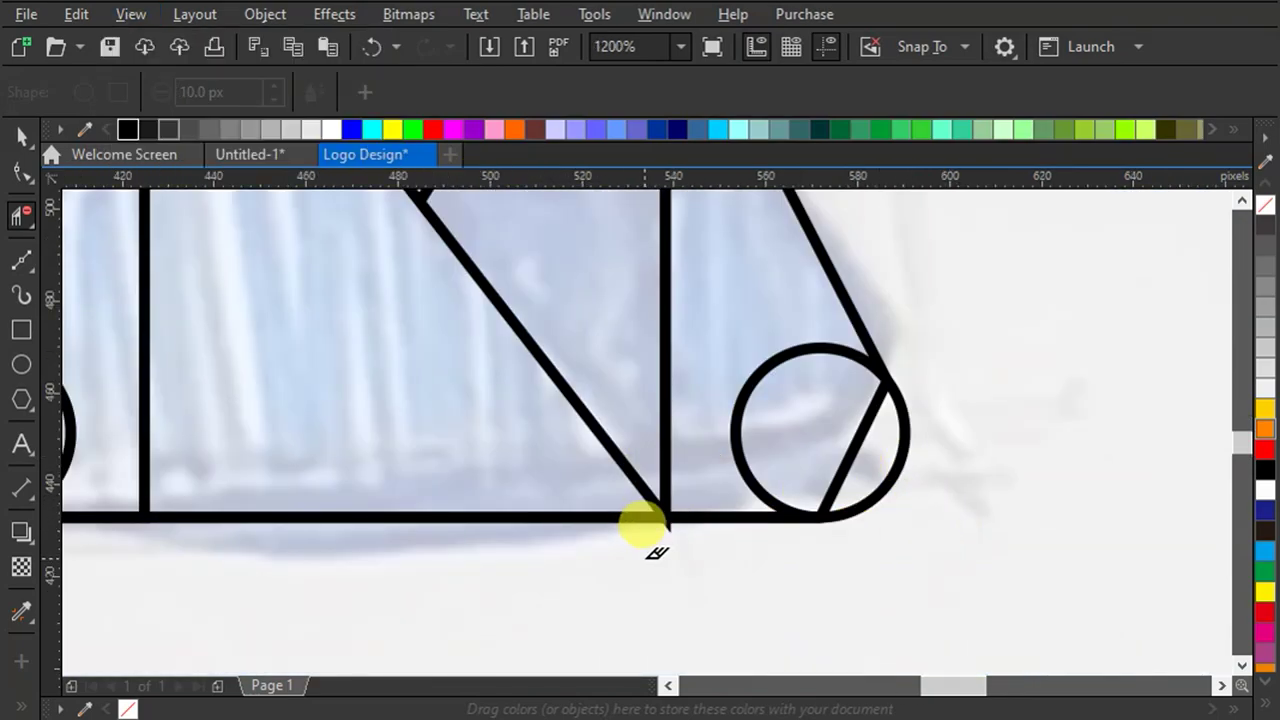
pyautogui.click(850, 440)
pyautogui.moveTo(771, 323); pyautogui.dragTo(766, 429)
pyautogui.scroll(-4, 790, 480)
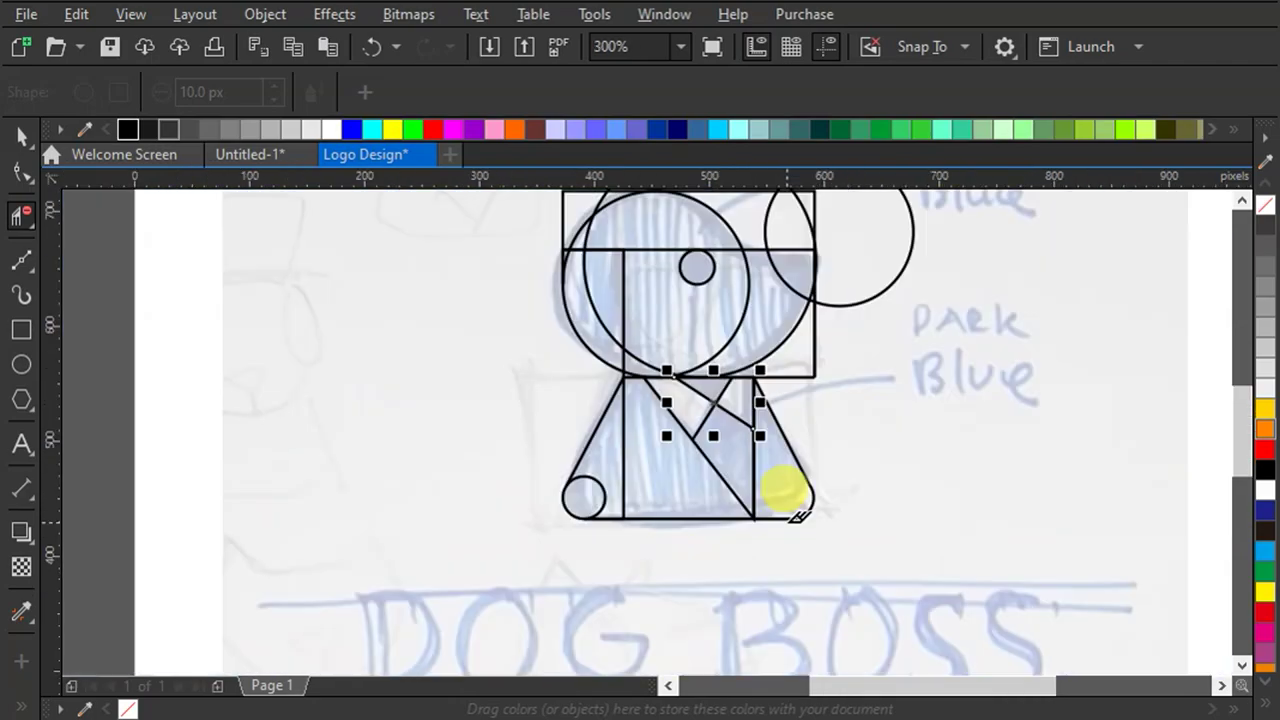
pyautogui.scroll(4, 620, 478)
pyautogui.moveTo(541, 547); pyautogui.dragTo(700, 503)
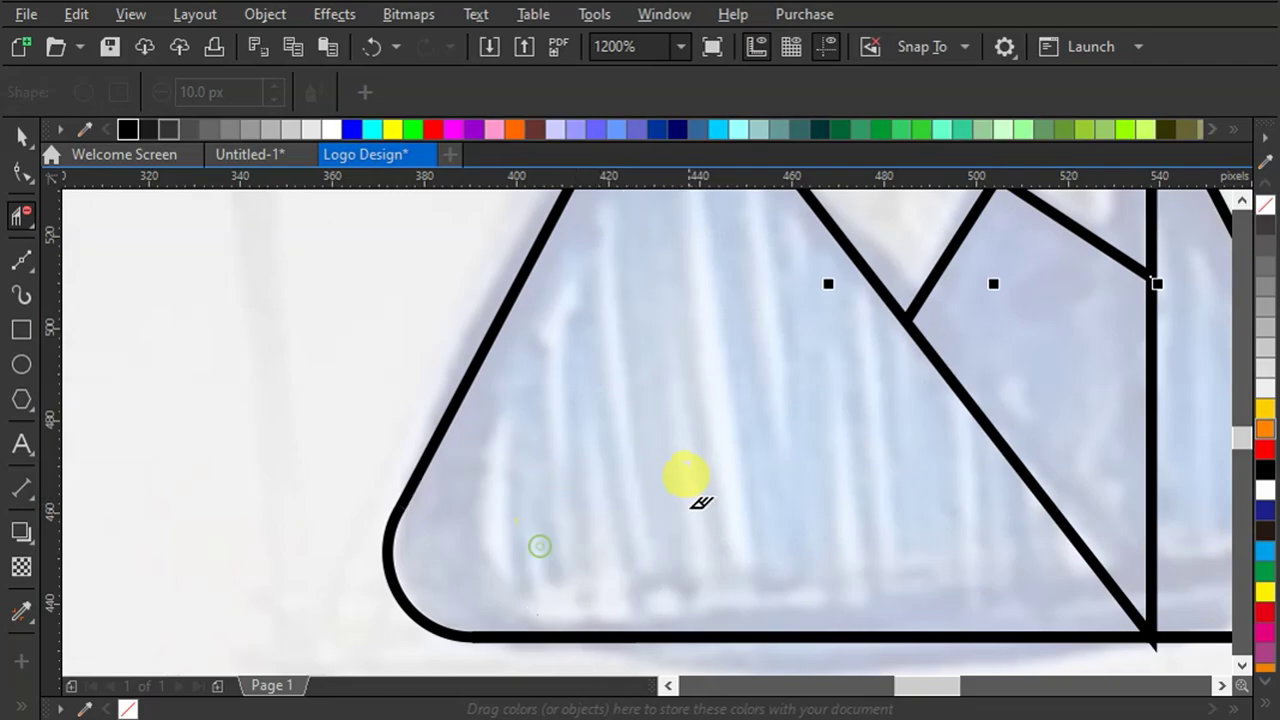
# Step: Delete the tall rectangle's edge beside the muzzle's lower curve and the neck line's segments right of the collar
pyautogui.scroll(-4, 646, 489)
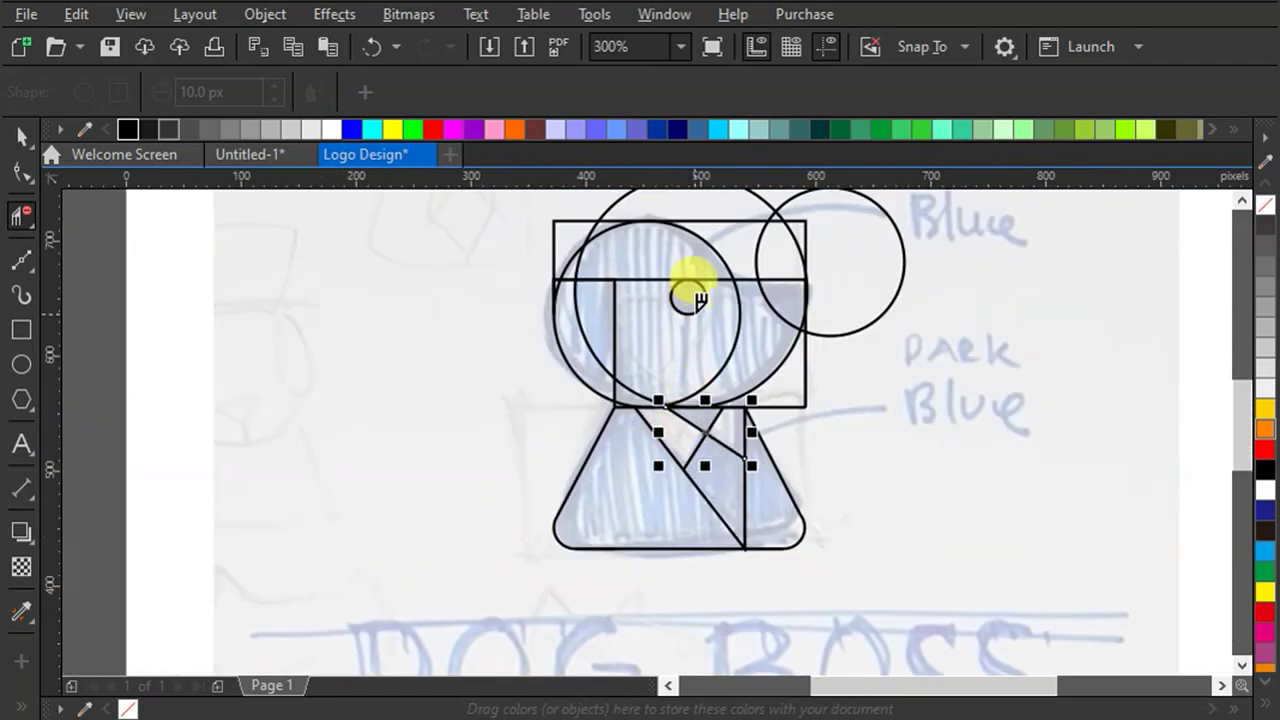
pyautogui.scroll(2, 726, 373)
pyautogui.click(912, 418)
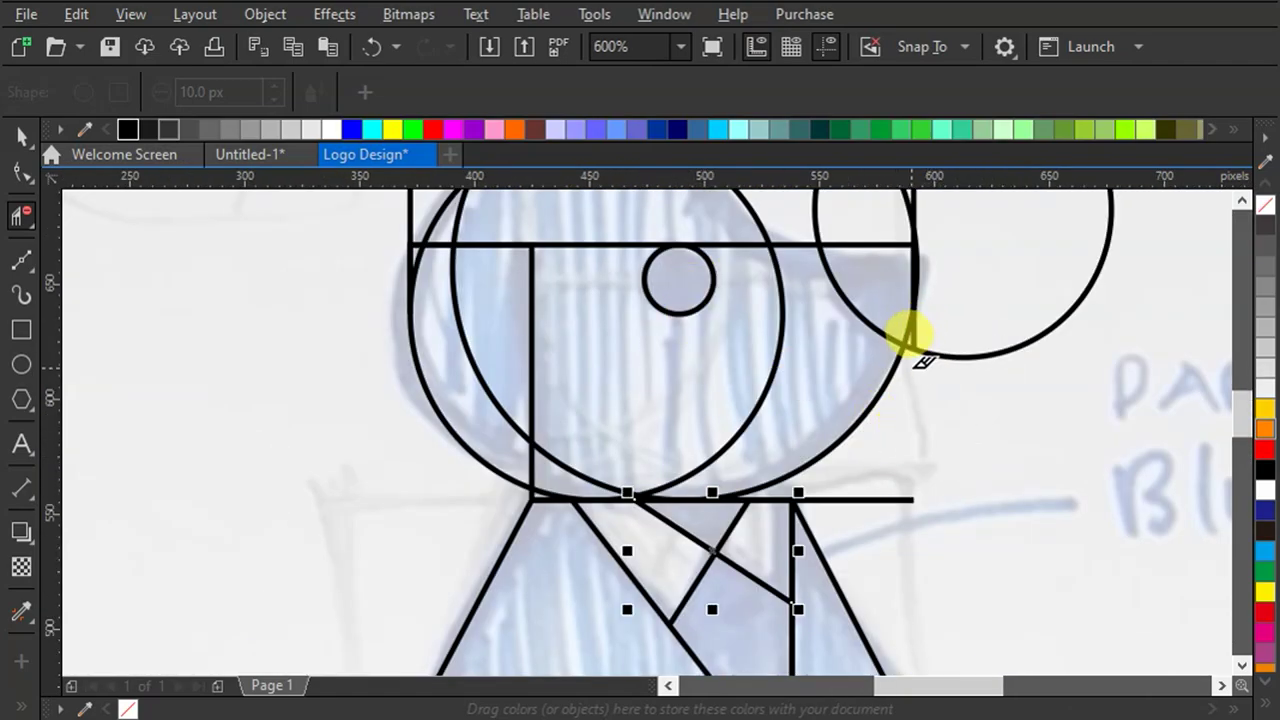
pyautogui.click(878, 495)
pyautogui.click(778, 498)
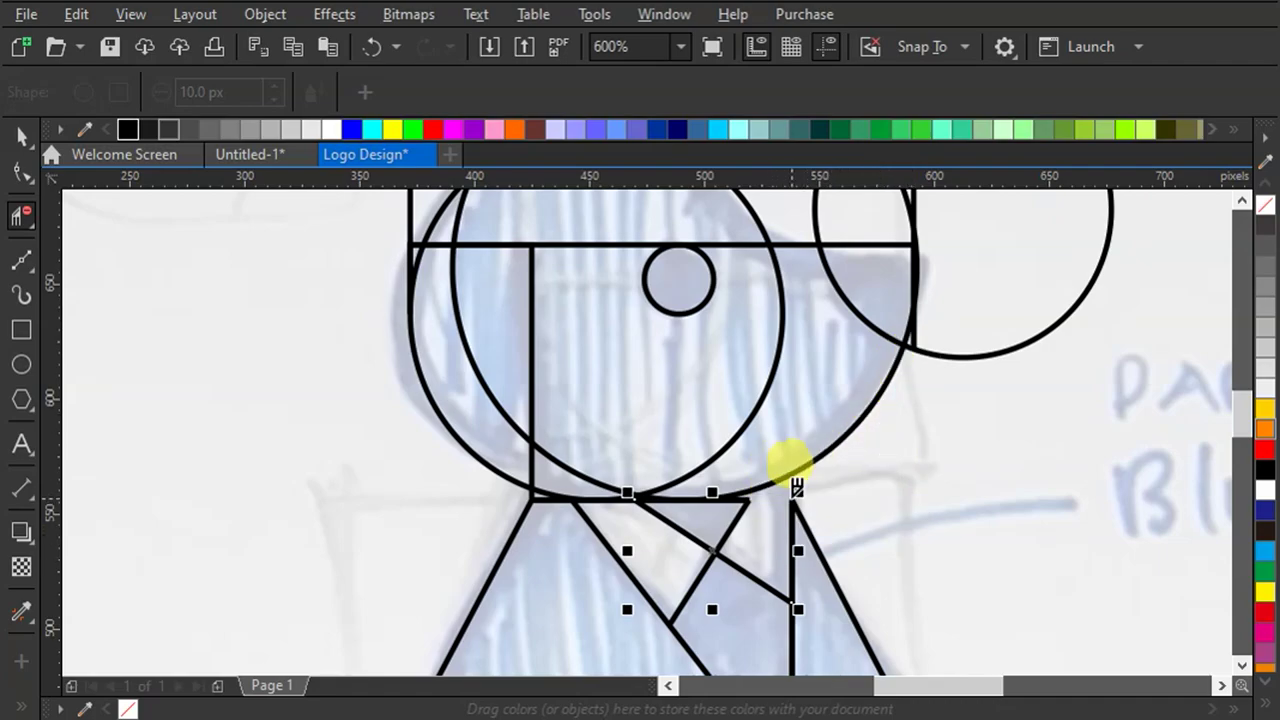
# Step: Trim the nose circle, large head circle and rectangle edges outside the muzzle, including the small overhangs at the nose tip
pyautogui.scroll(-2, 663, 491)
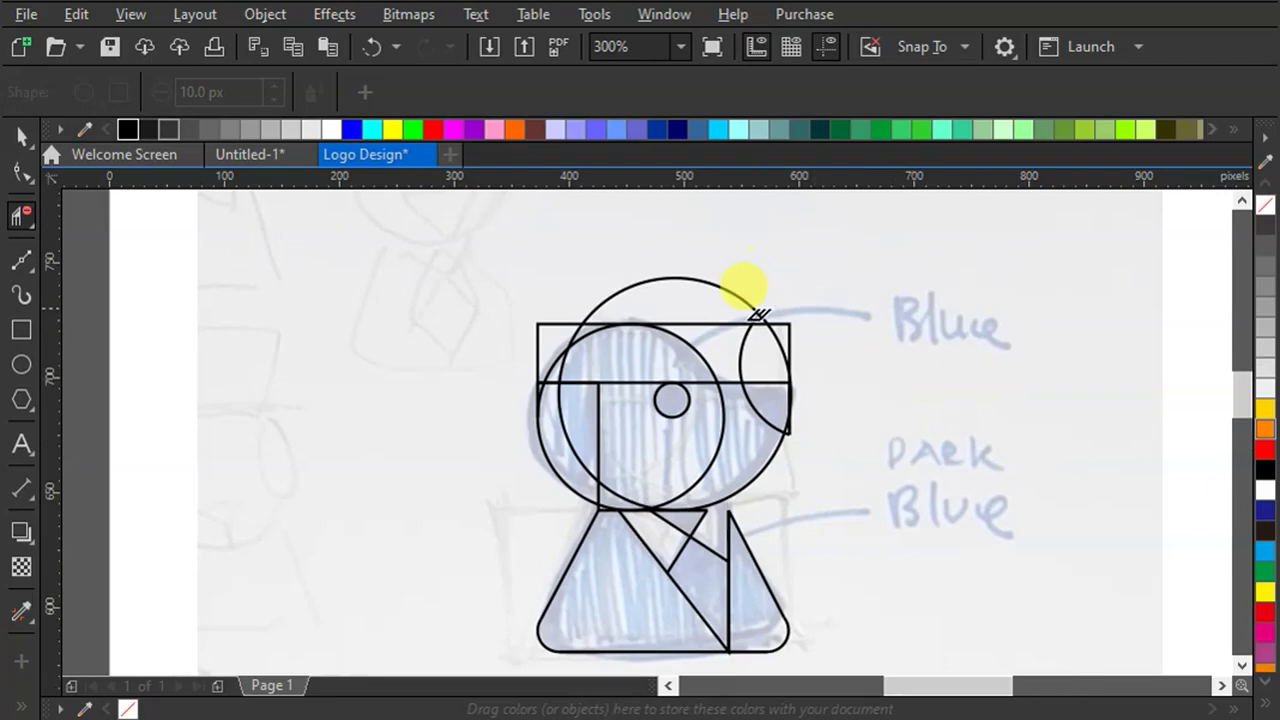
pyautogui.scroll(2, 758, 315)
pyautogui.moveTo(783, 395); pyautogui.dragTo(860, 380)
pyautogui.scroll(2, 833, 530)
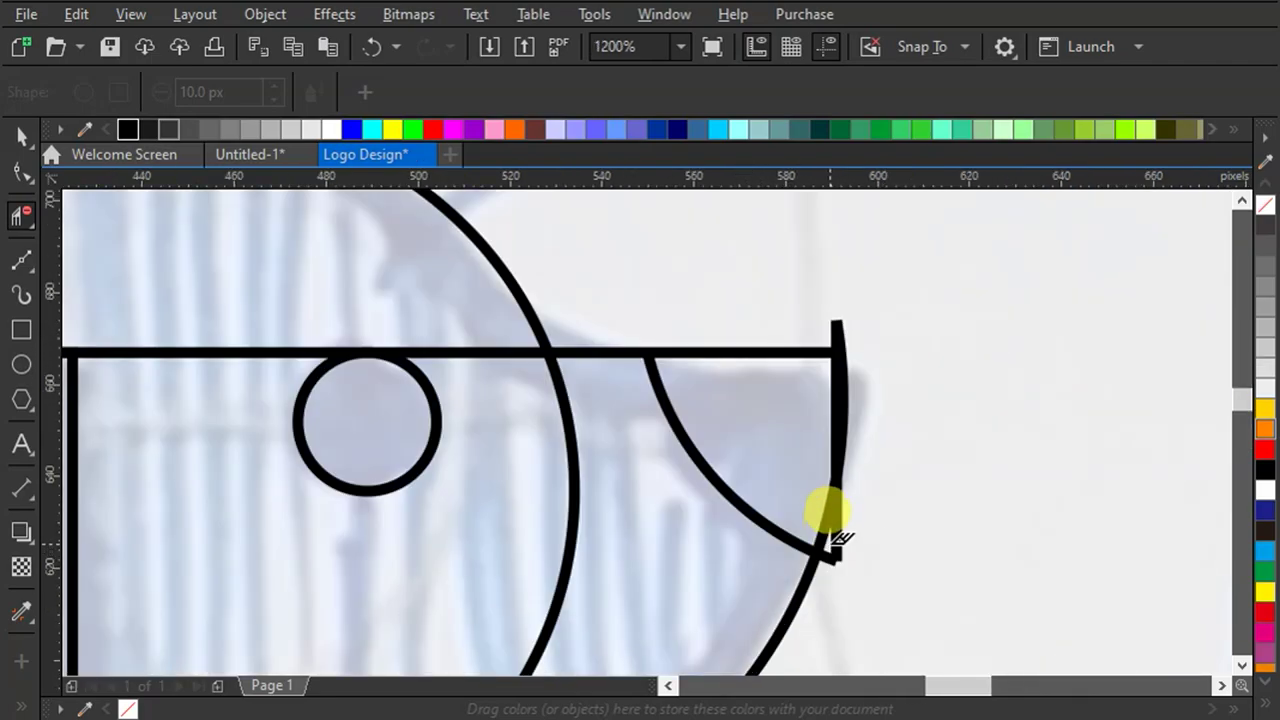
pyautogui.moveTo(816, 292); pyautogui.dragTo(860, 346)
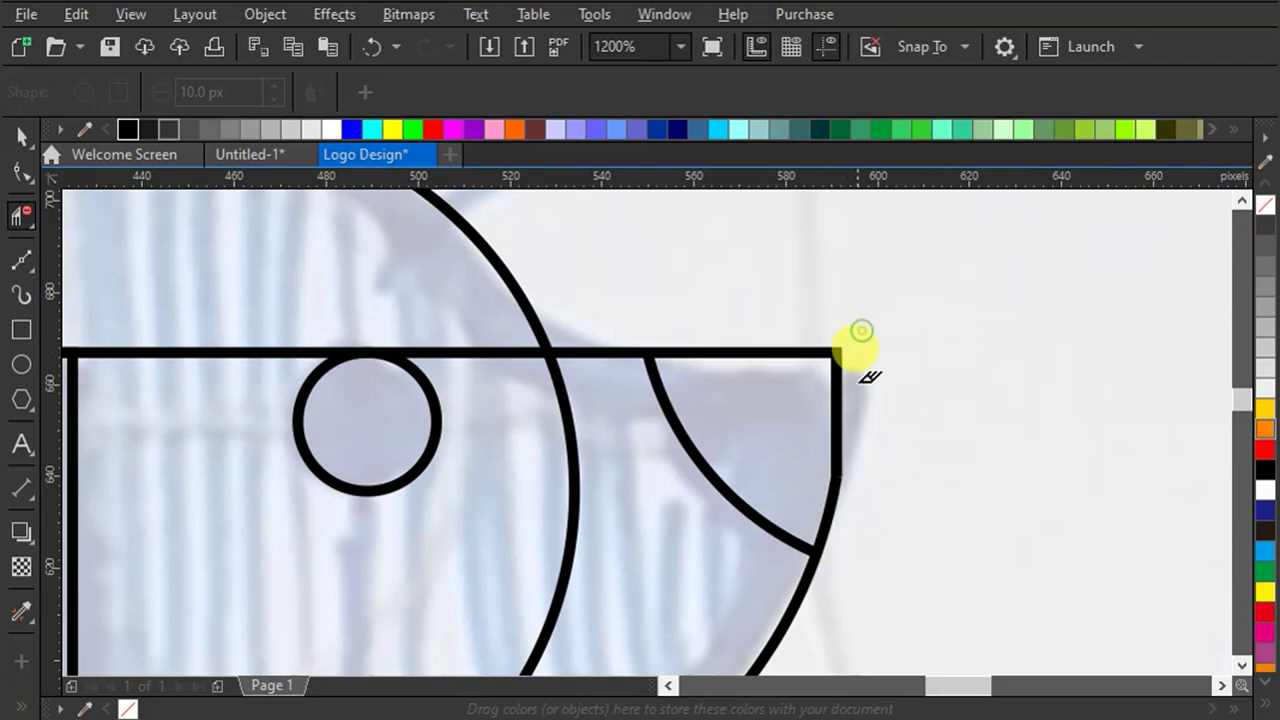
pyautogui.scroll(2, 830, 350)
pyautogui.scroll(-4, 900, 290)
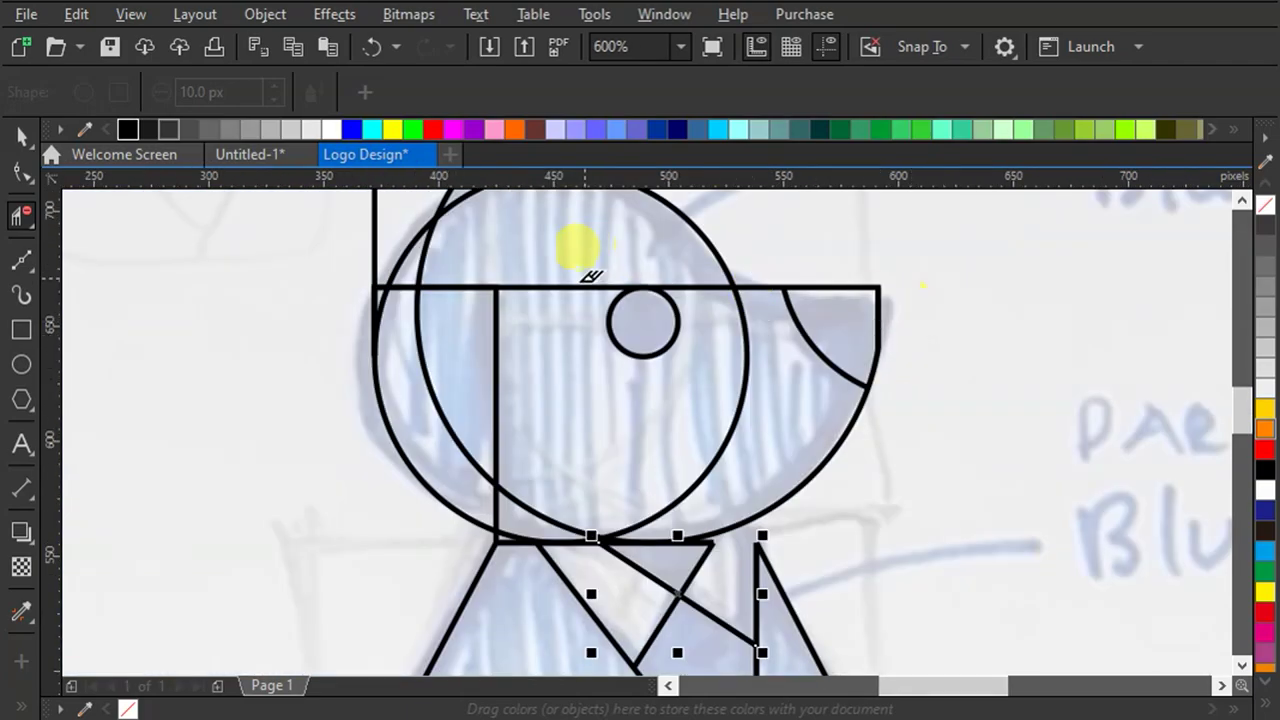
# Step: Delete the rectangle's upper-left edges and the line and large-circle arc segments at the back of the head
pyautogui.scroll(-2, 586, 406)
pyautogui.scroll(2, 515, 282)
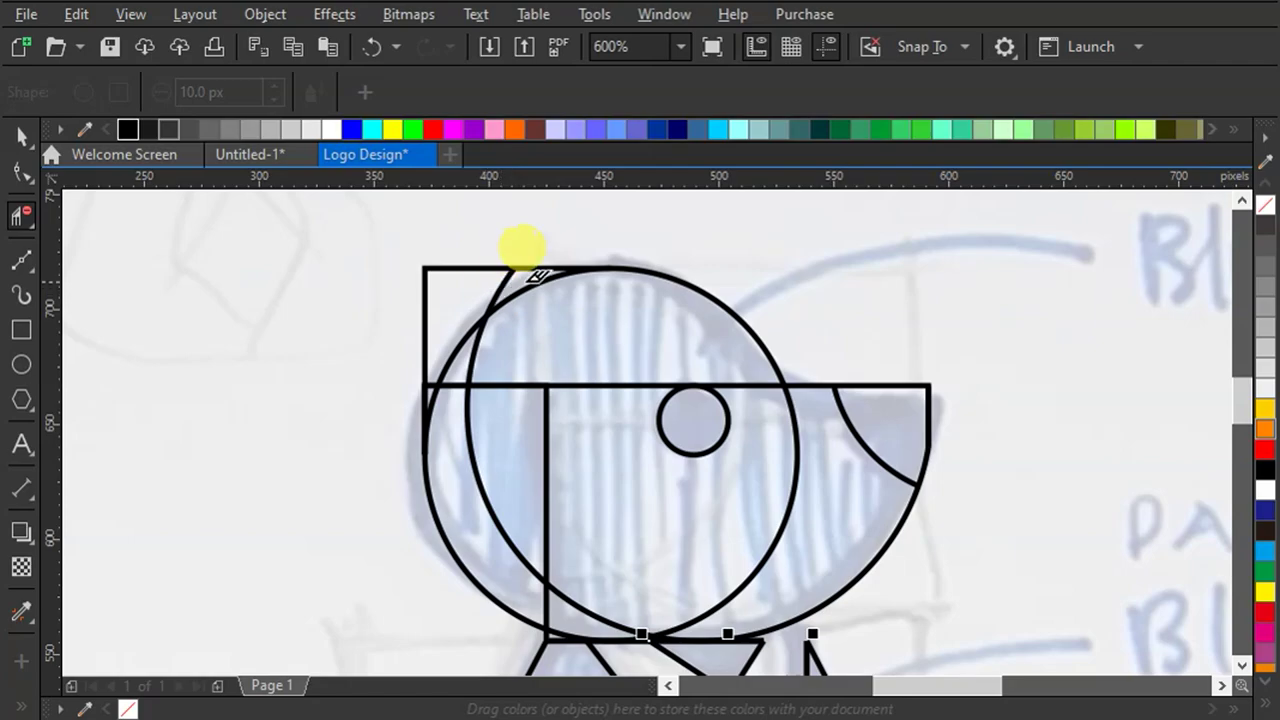
pyautogui.click(528, 270)
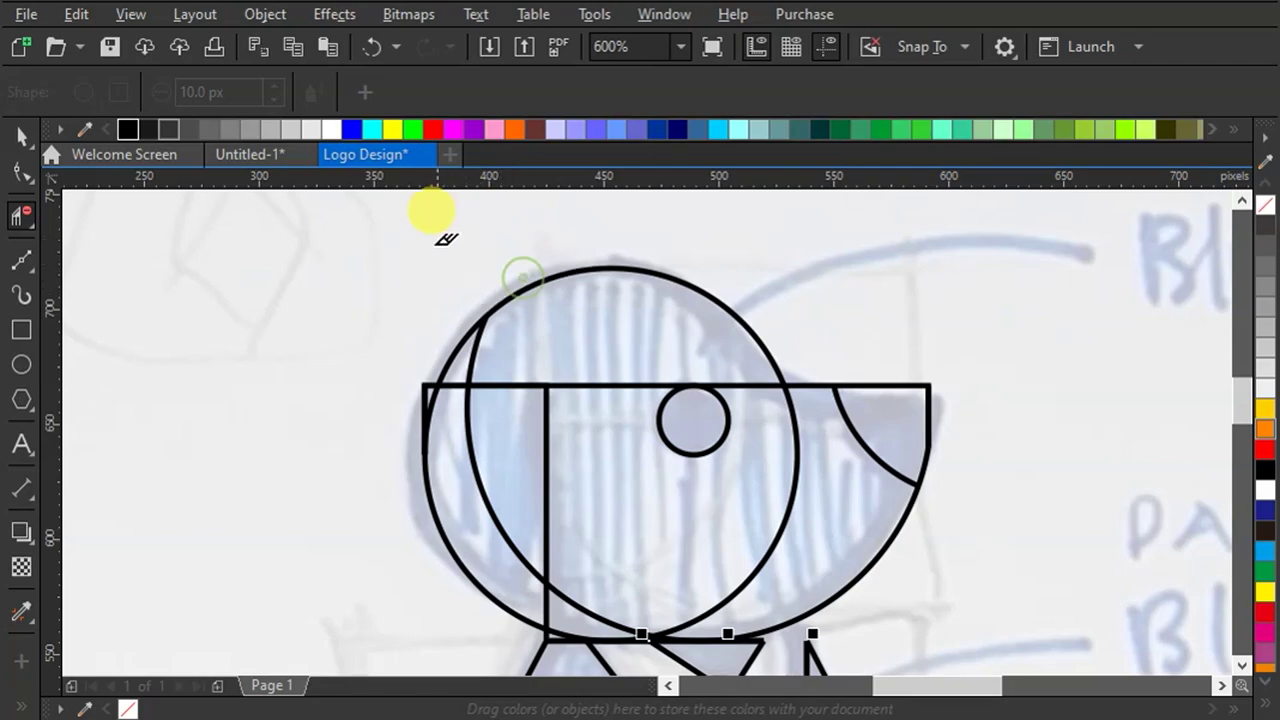
pyautogui.scroll(4, 430, 385)
pyautogui.click(432, 380)
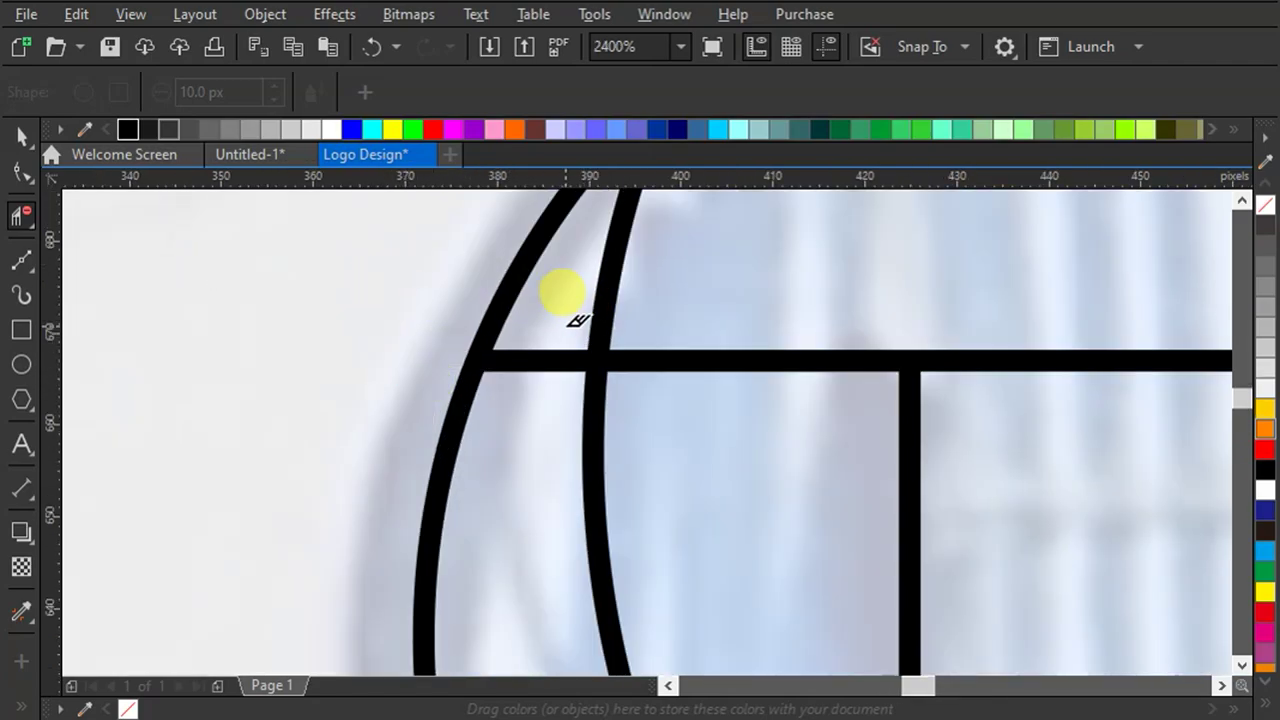
pyautogui.moveTo(568, 325); pyautogui.dragTo(648, 440)
pyautogui.scroll(-6, 645, 400)
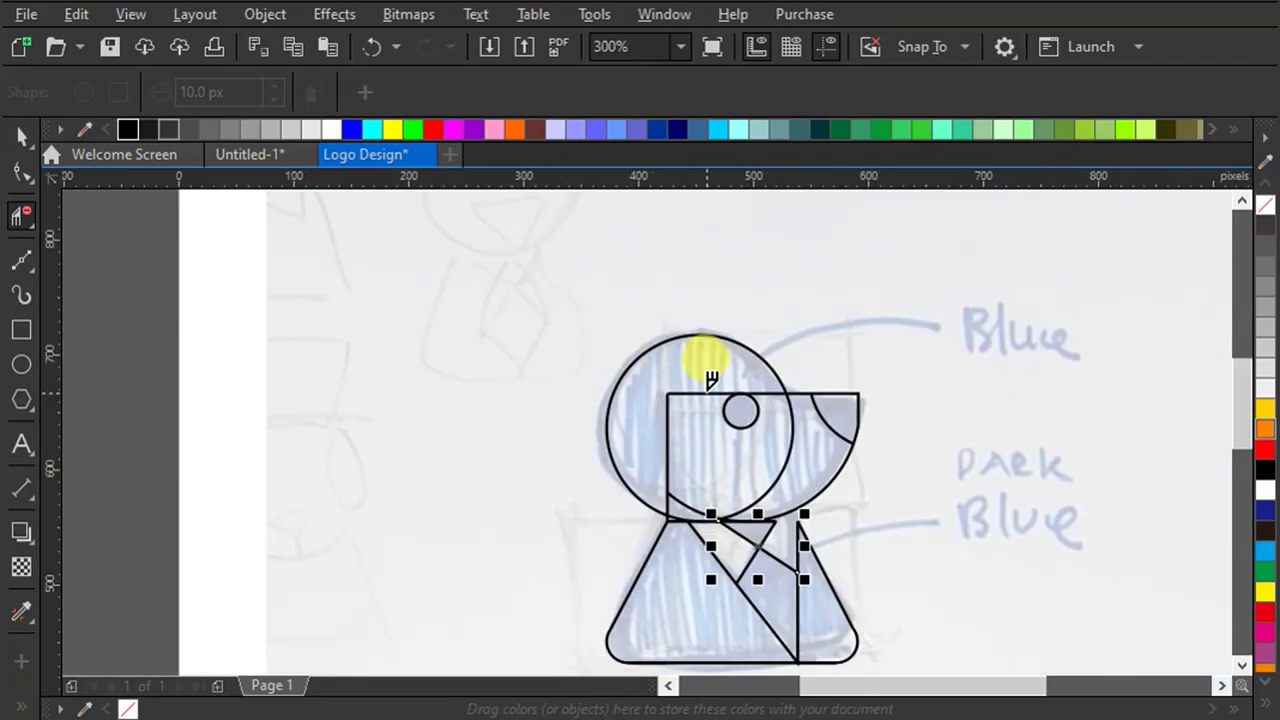
# Step: Delete the horizontal line segments inside the head on both sides of the eye
pyautogui.click(710, 392)
pyautogui.scroll(4, 815, 372)
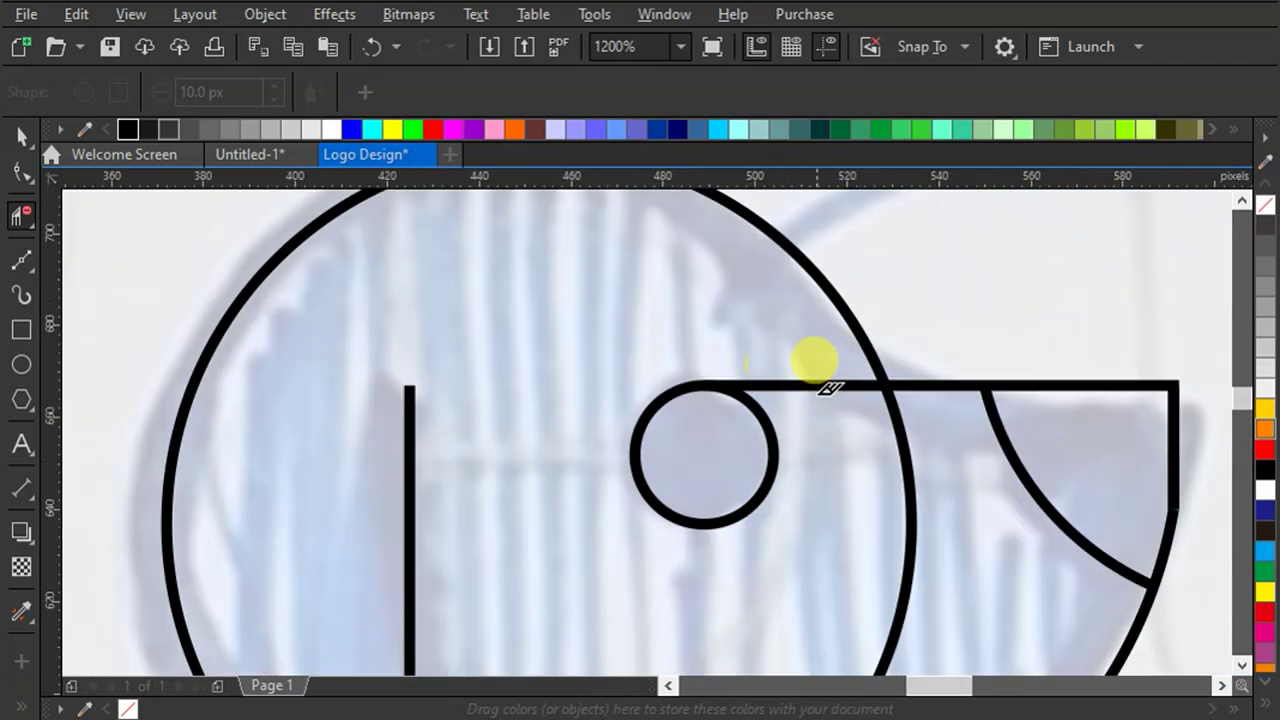
pyautogui.click(821, 384)
pyautogui.scroll(-2, 905, 390)
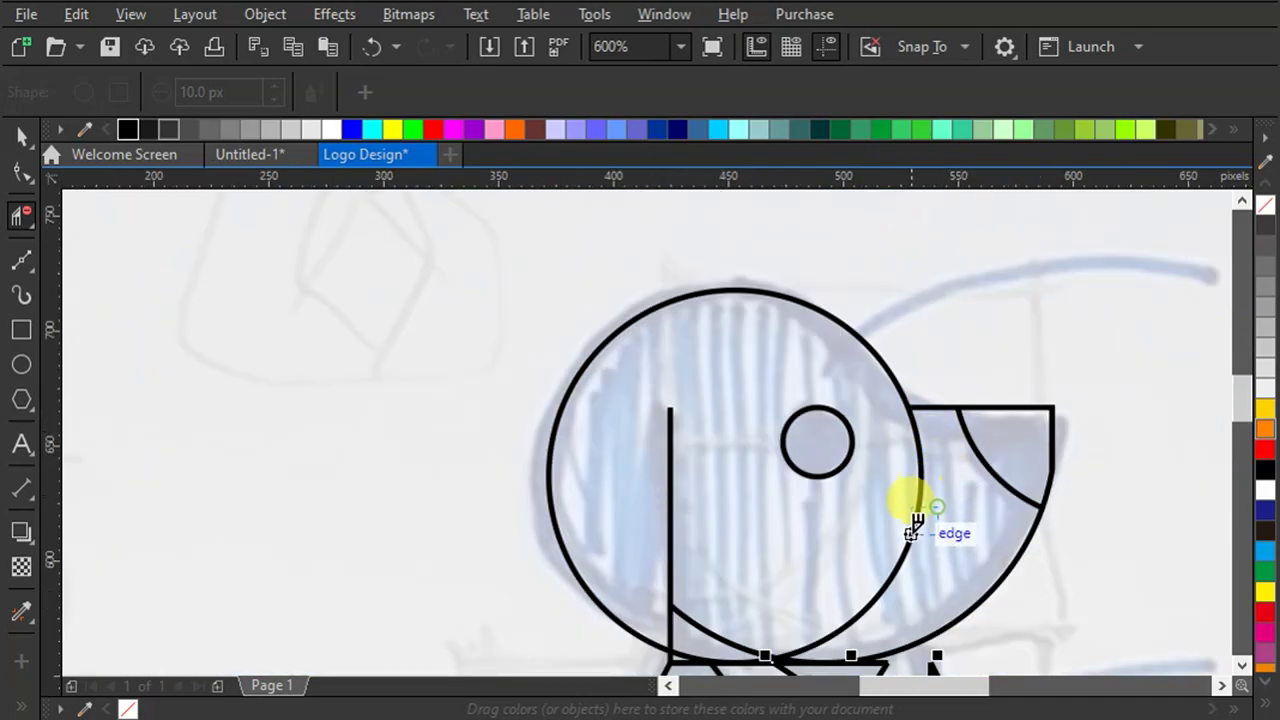
# Step: Delete the small head circle's arc crossing the muzzle and the large circle's leftover arc above the neck
pyautogui.scroll(-2, 828, 352)
pyautogui.scroll(4, 778, 452)
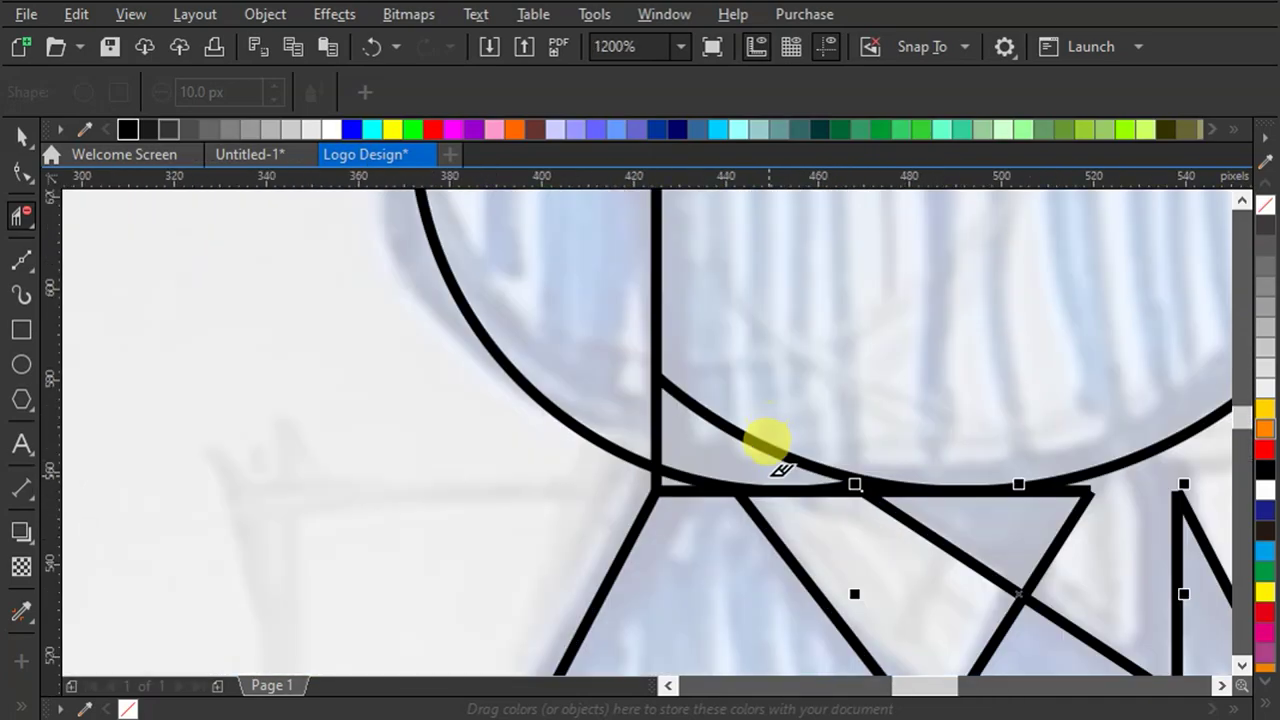
pyautogui.click(784, 442)
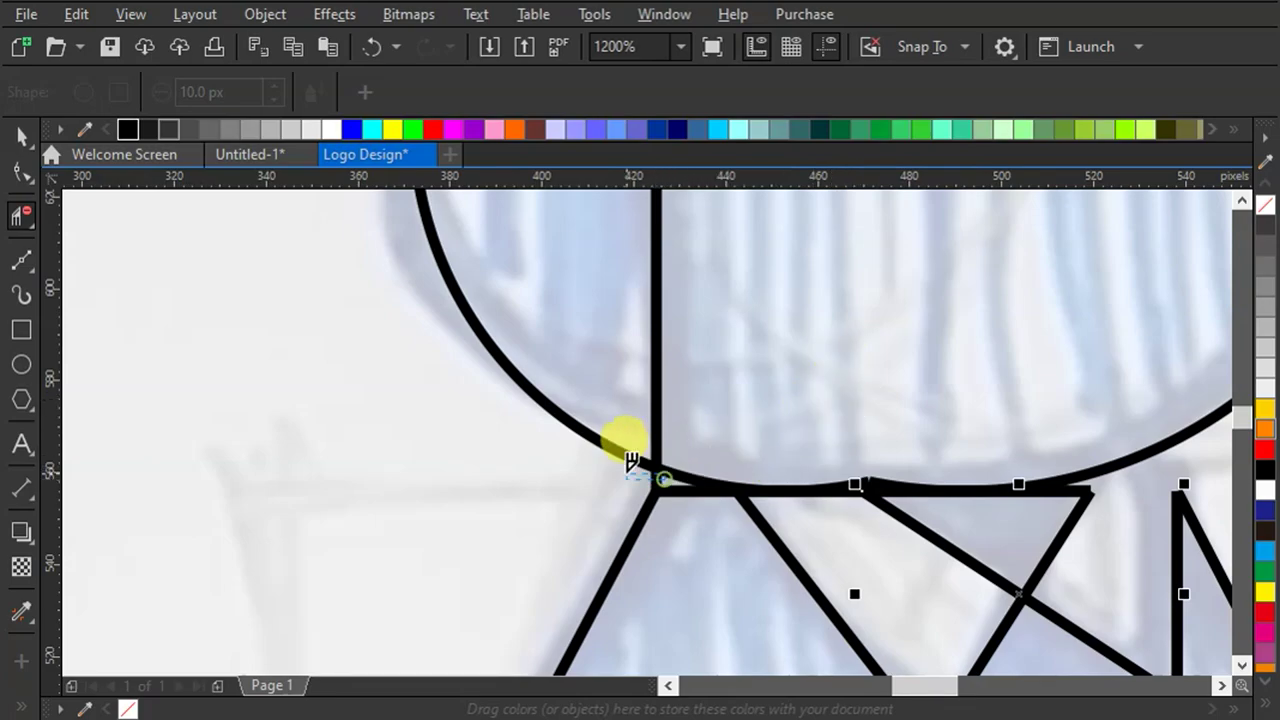
pyautogui.scroll(-3, 623, 432)
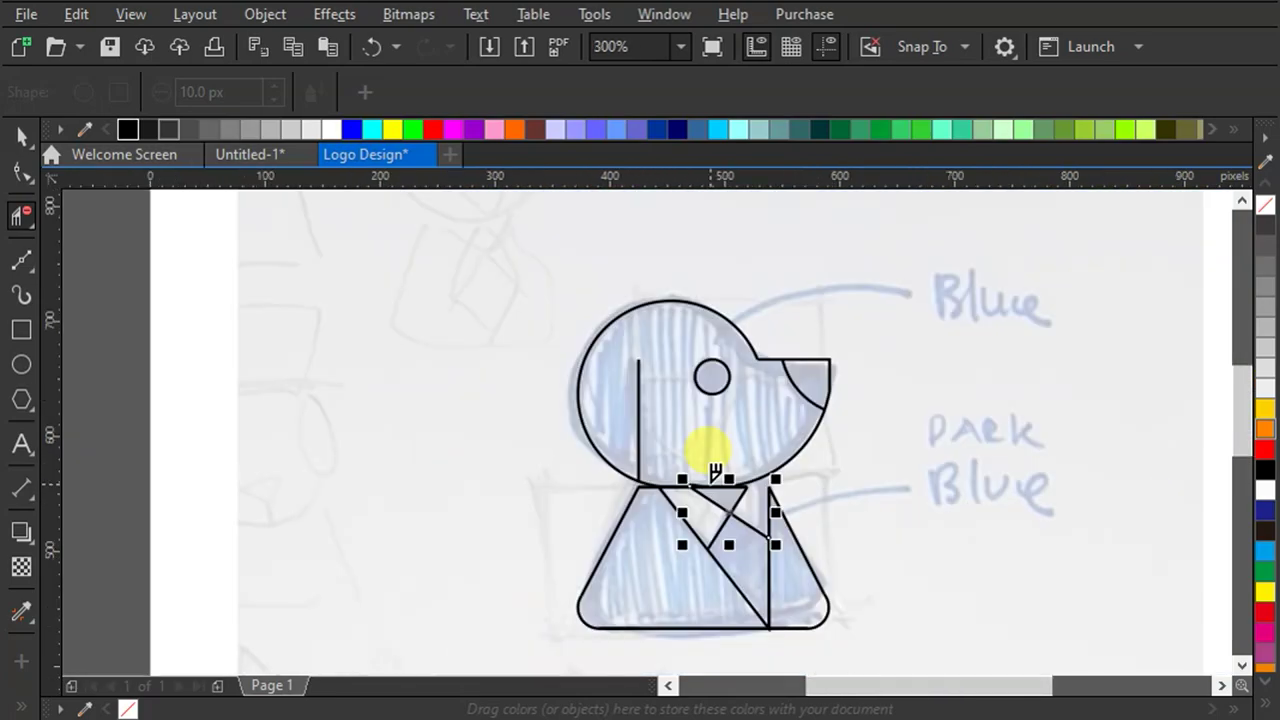
# Step: Draw a slanted ear line from the vertical ear line's upper end to the head's lower outline just right of it
pyautogui.click(23, 262)
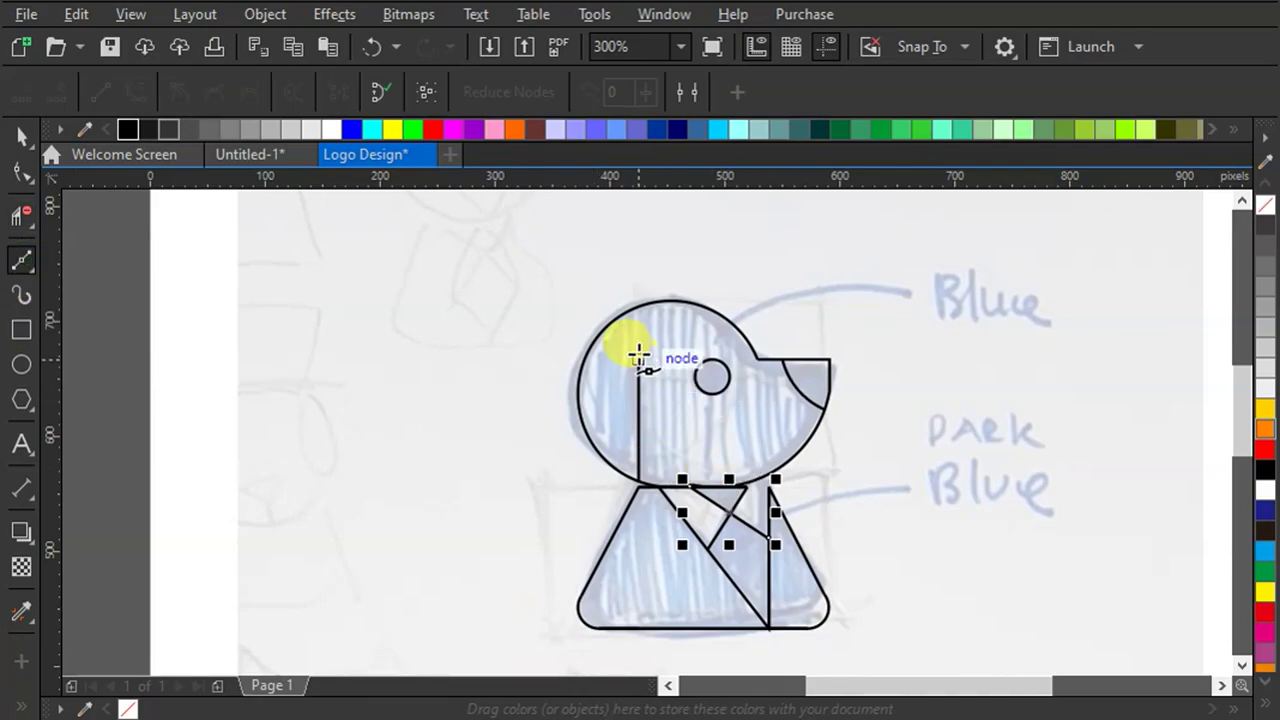
pyautogui.scroll(4, 630, 465)
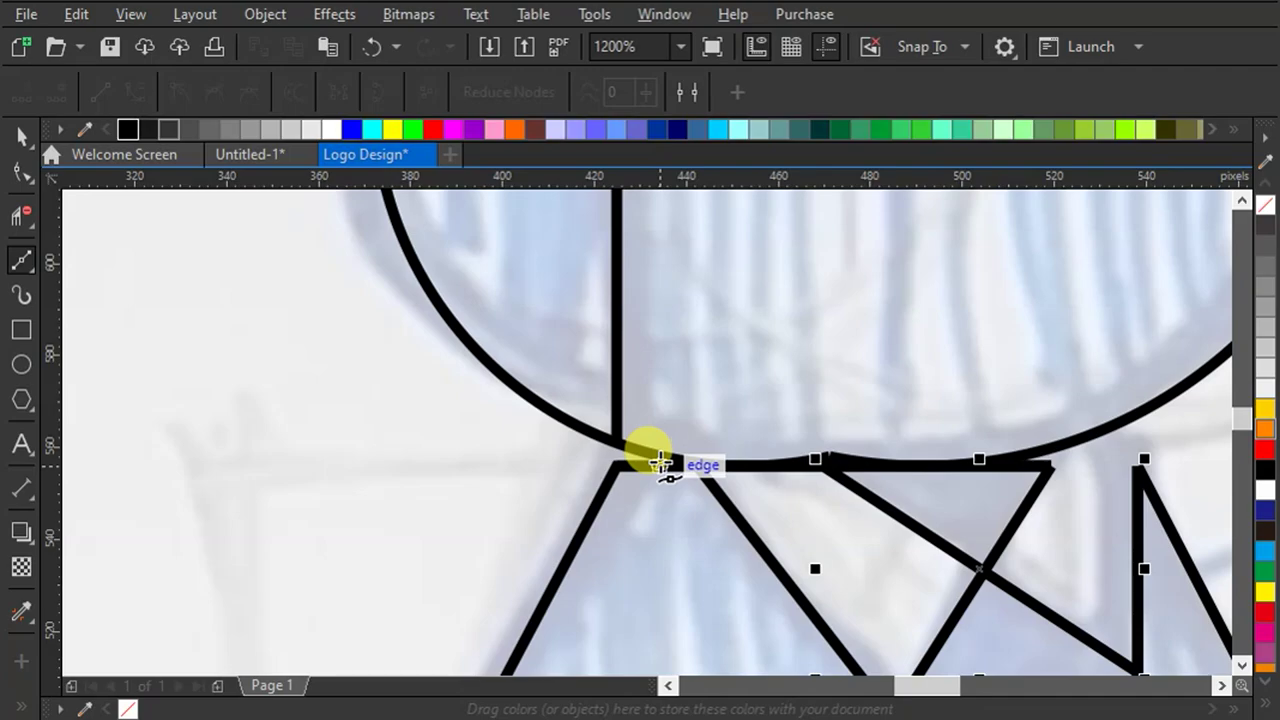
pyautogui.click(660, 462)
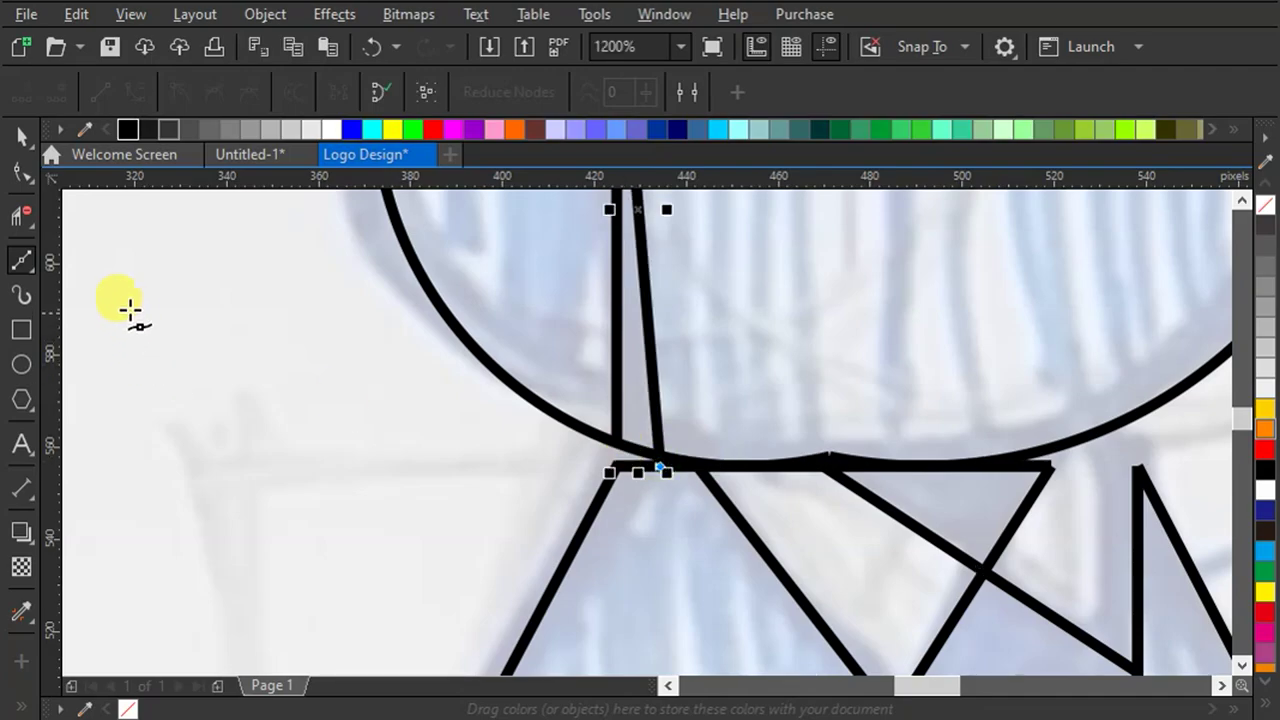
# Step: Delete the short arc of the head's lower outline between the two ear lines
pyautogui.press('x')
pyautogui.scroll(4, 634, 414)
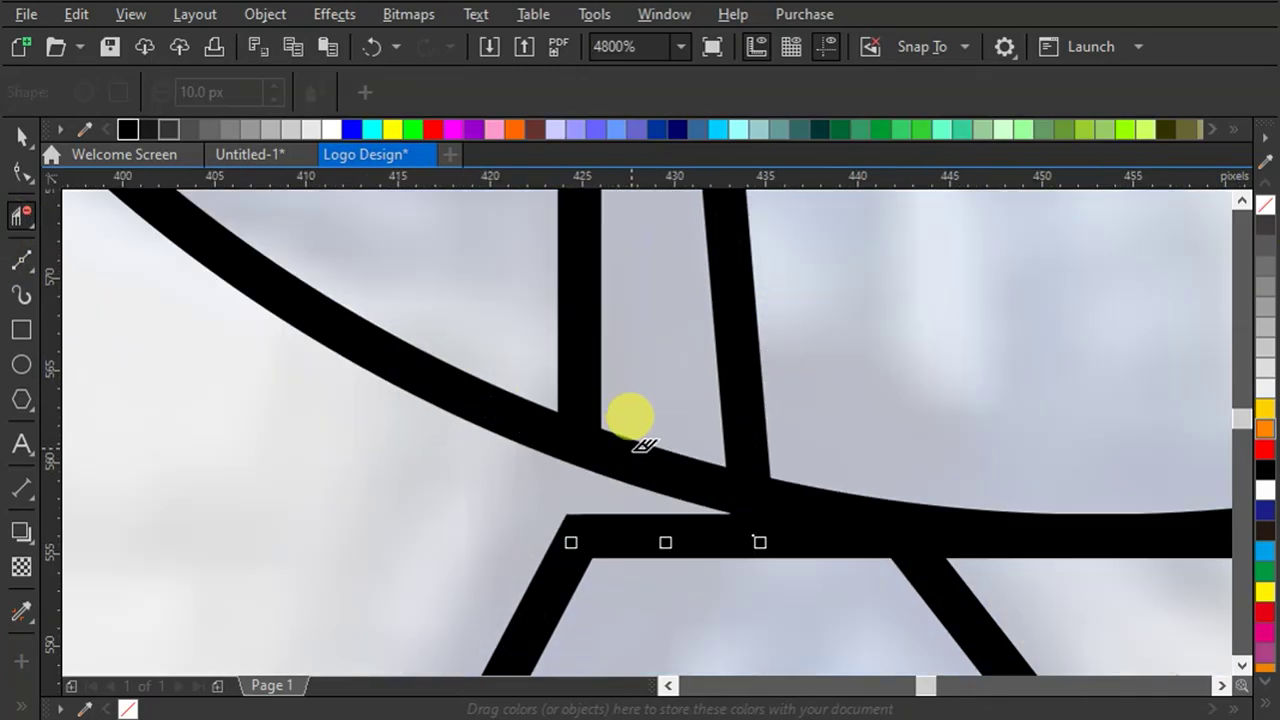
pyautogui.scroll(-6, 600, 514)
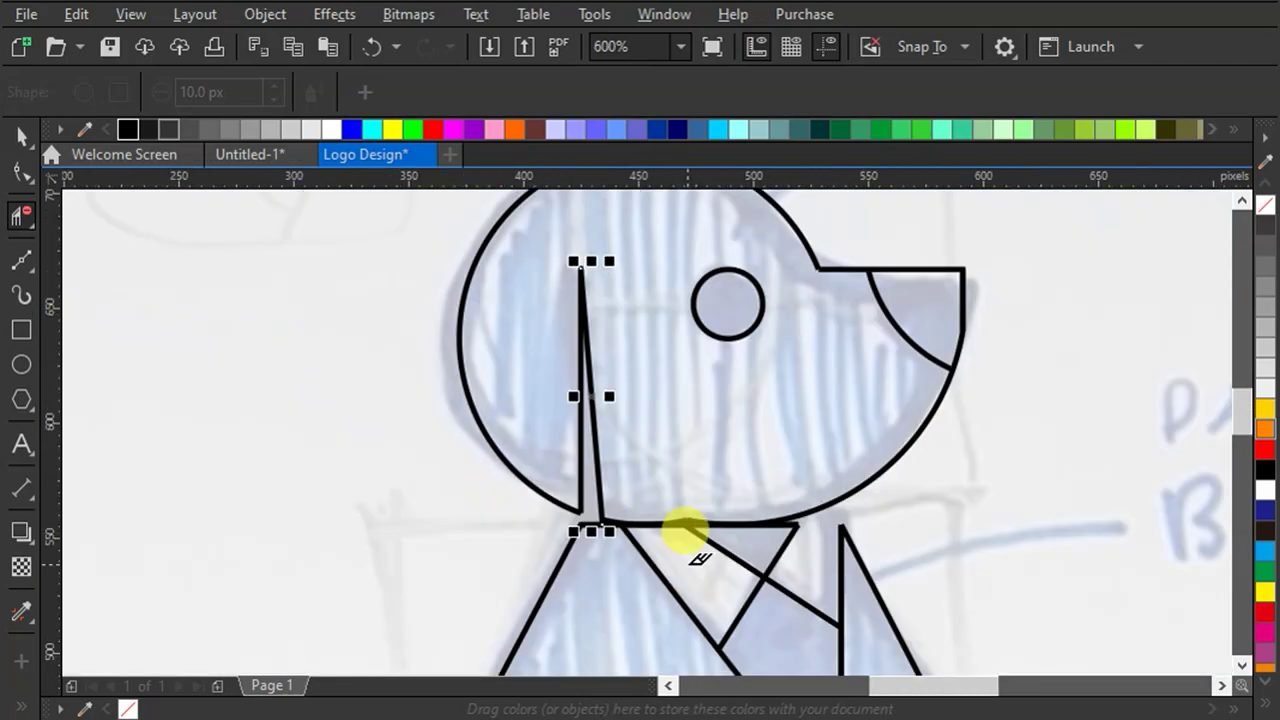
pyautogui.scroll(-1, 707, 527)
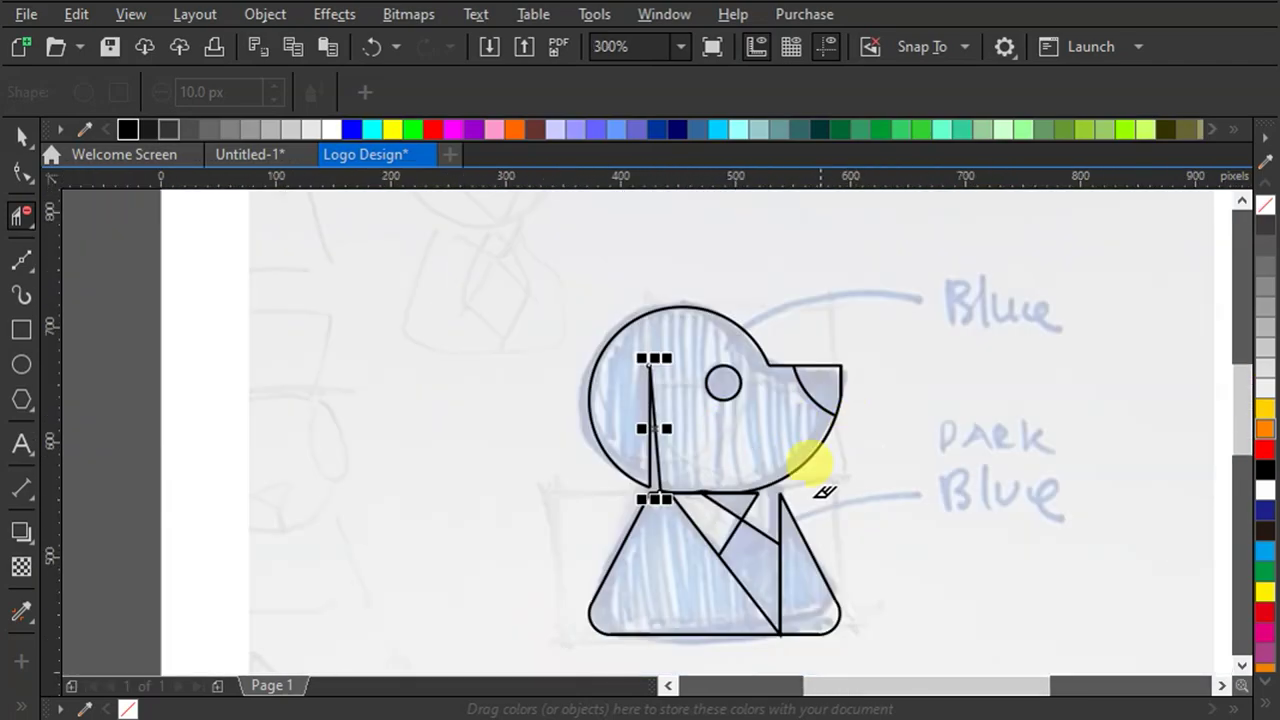
pyautogui.scroll(1, 695, 478)
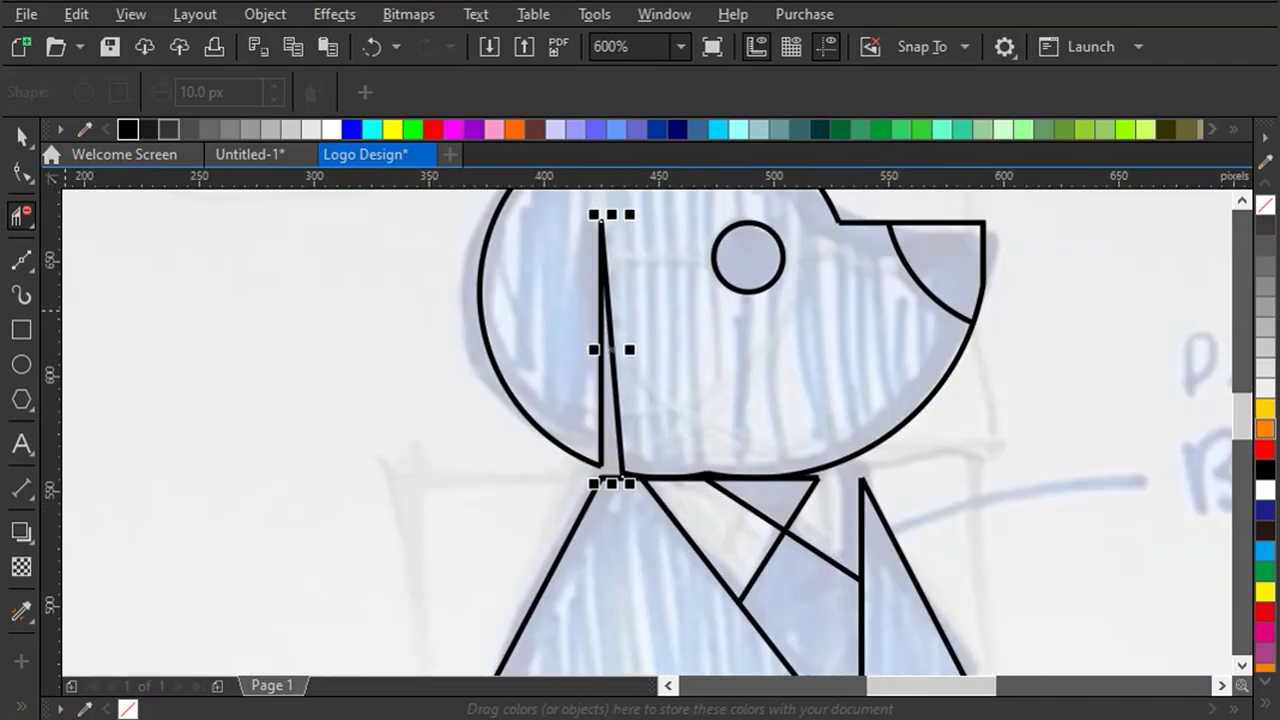
# Step: Move the slanted ear line's lower end past the head outline behind the vertical ear line, and extend the vertical line down to the neck
pyautogui.click(21, 170)
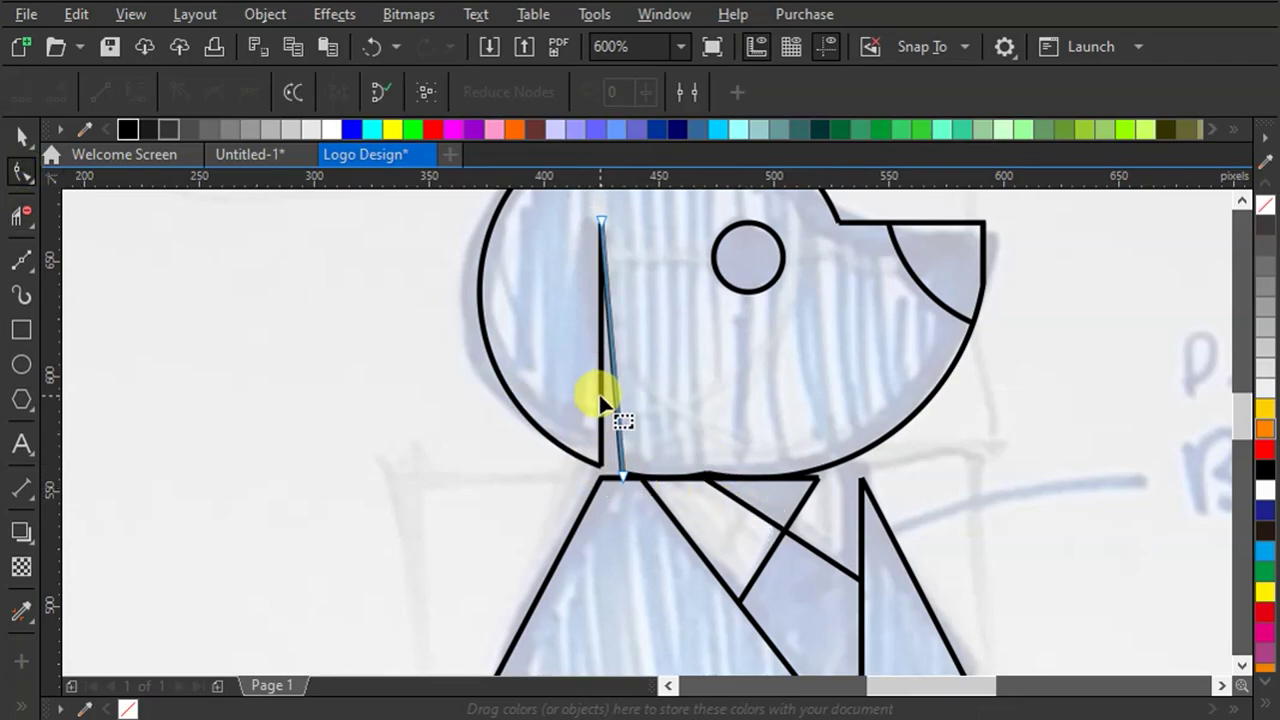
pyautogui.moveTo(621, 478); pyautogui.dragTo(565, 480)
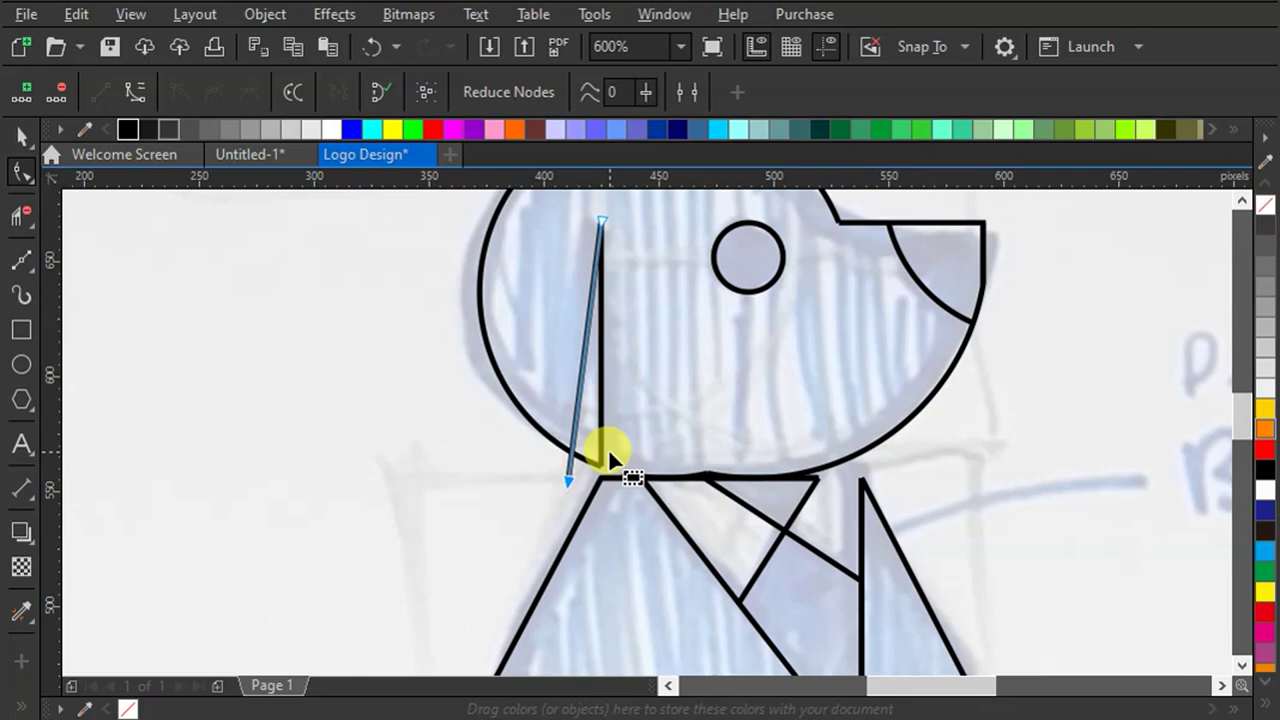
pyautogui.click(602, 466)
pyautogui.click(600, 461)
pyautogui.moveTo(600, 461)
pyautogui.mouseDown()
pyautogui.moveTo(599, 488)
pyautogui.moveTo(604, 465)
pyautogui.mouseUp()
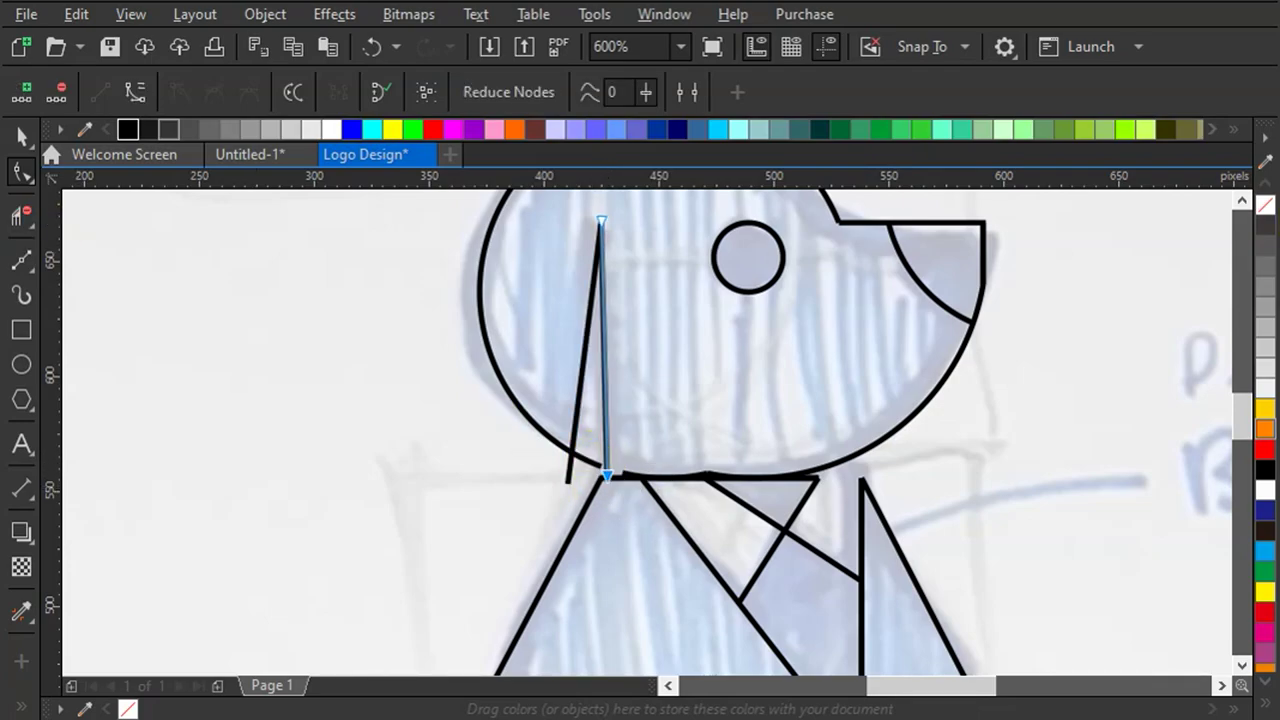
# Step: Delete the arc piece between the ear lines and the slanted ear line's overhang below the head outline
pyautogui.click(18, 225)
pyautogui.scroll(2, 618, 450)
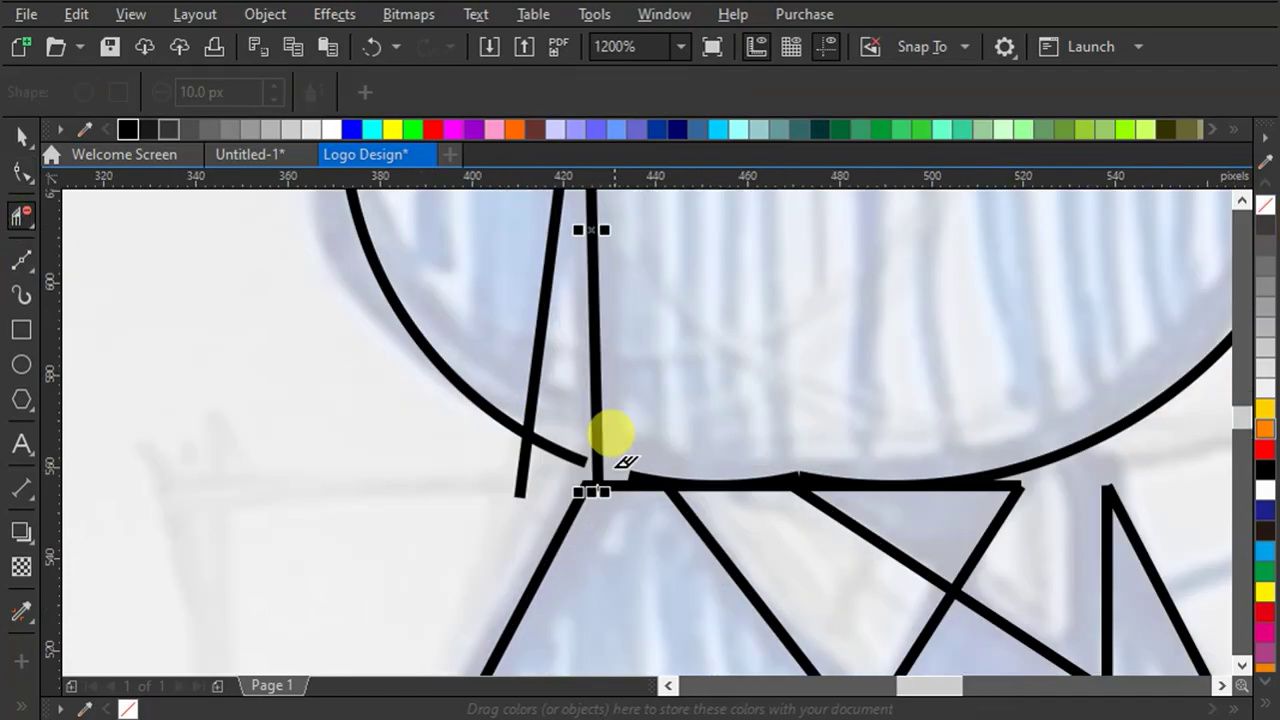
pyautogui.click(566, 467)
pyautogui.click(535, 465)
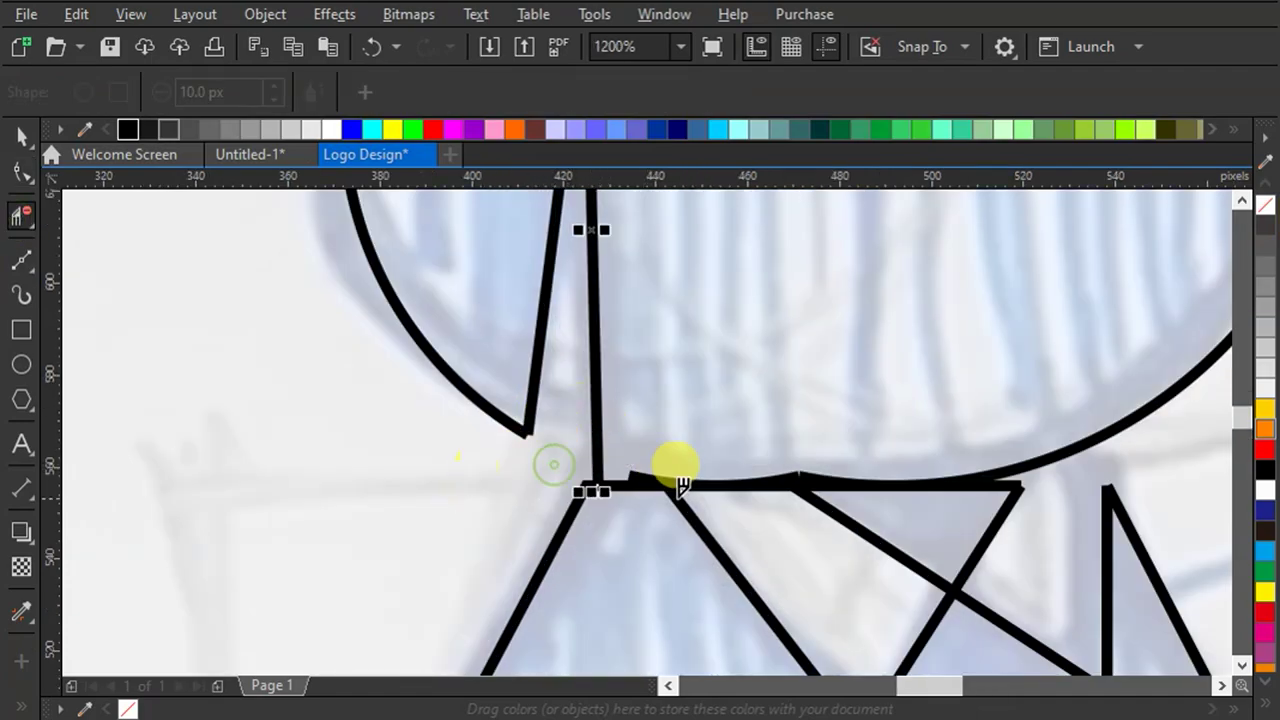
# Step: Delete the leftover arc ends protruding above the neck line and check the outline's junction at the collar
pyautogui.moveTo(746, 428); pyautogui.dragTo(748, 432)
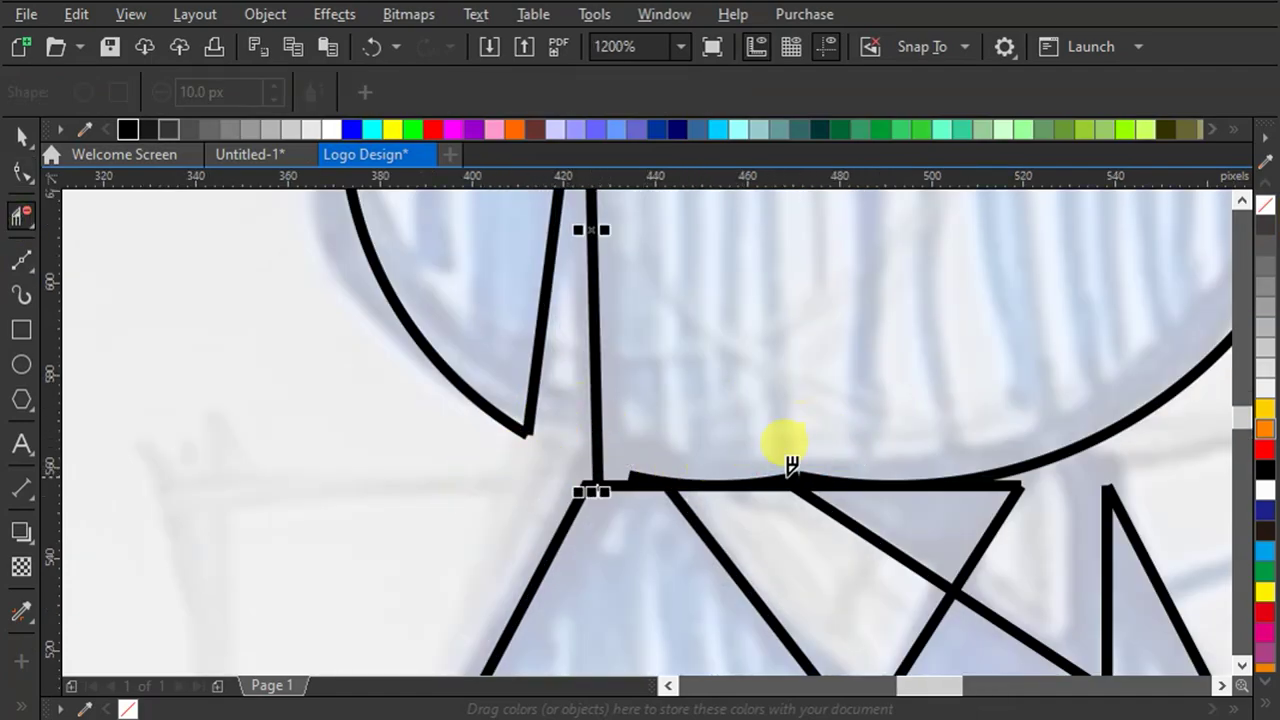
pyautogui.scroll(2, 785, 468)
pyautogui.moveTo(906, 474); pyautogui.dragTo(702, 398)
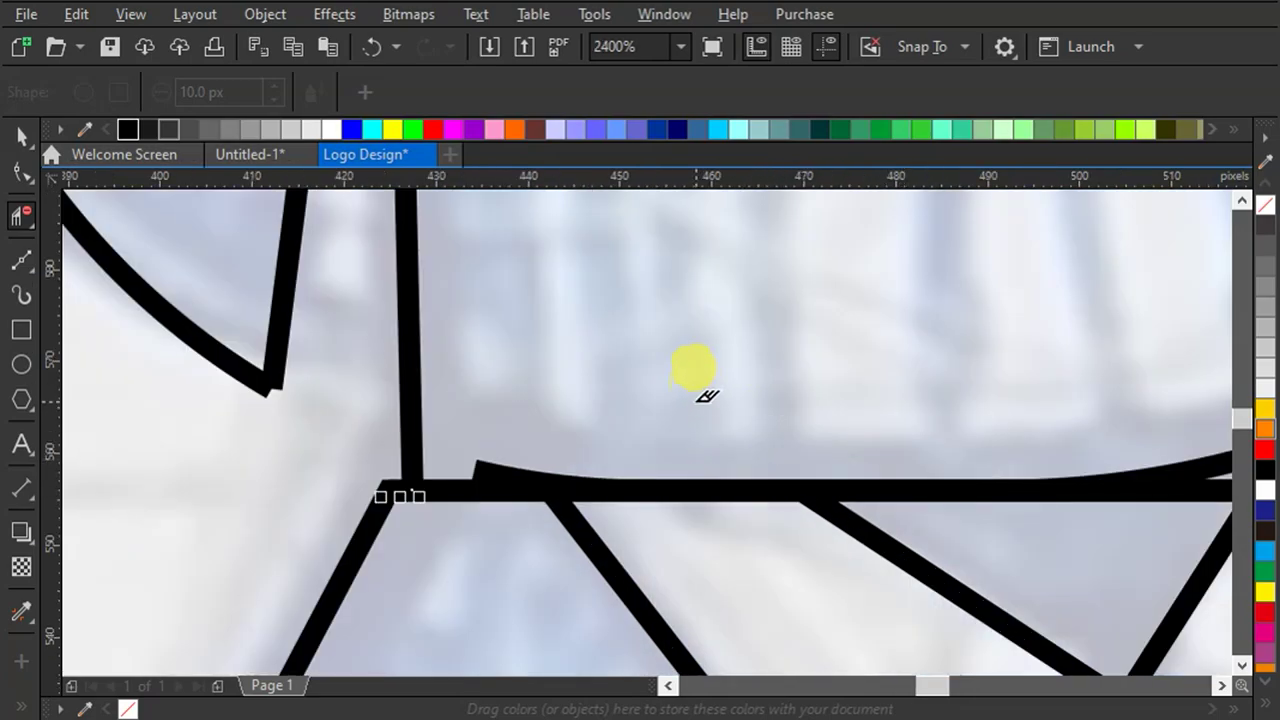
pyautogui.click(480, 467)
pyautogui.scroll(-4, 576, 413)
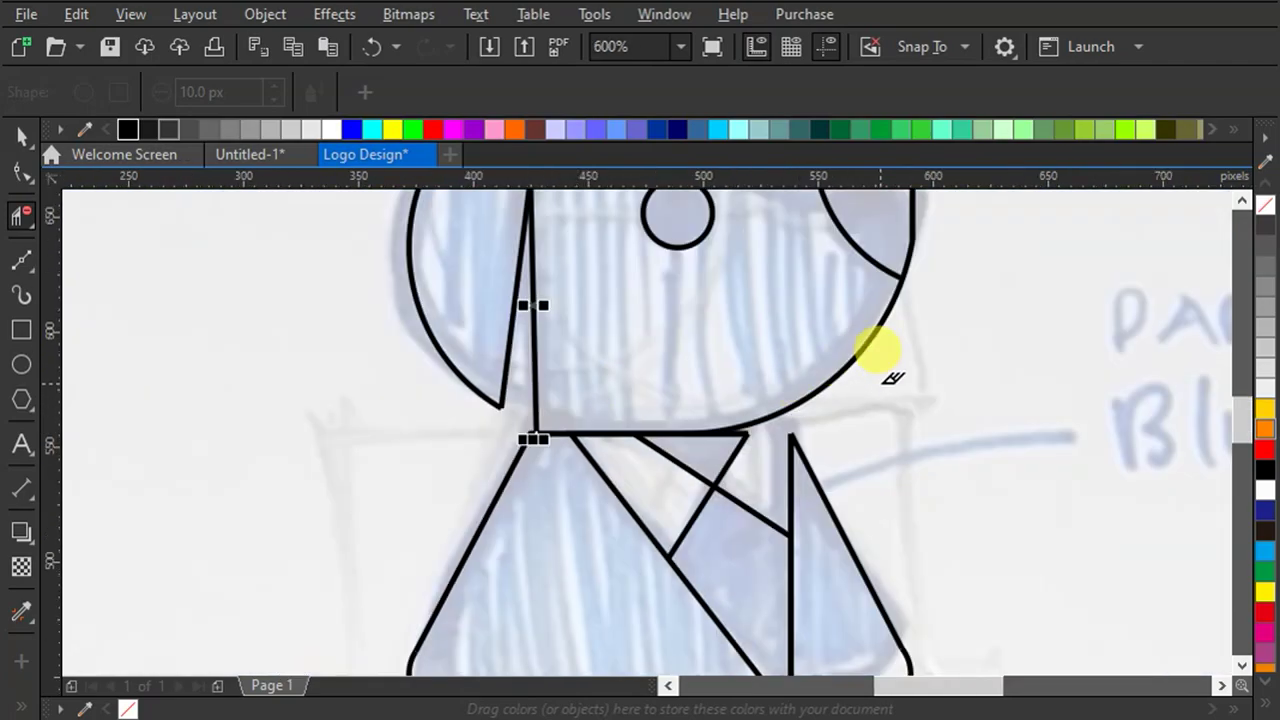
pyautogui.scroll(4, 743, 415)
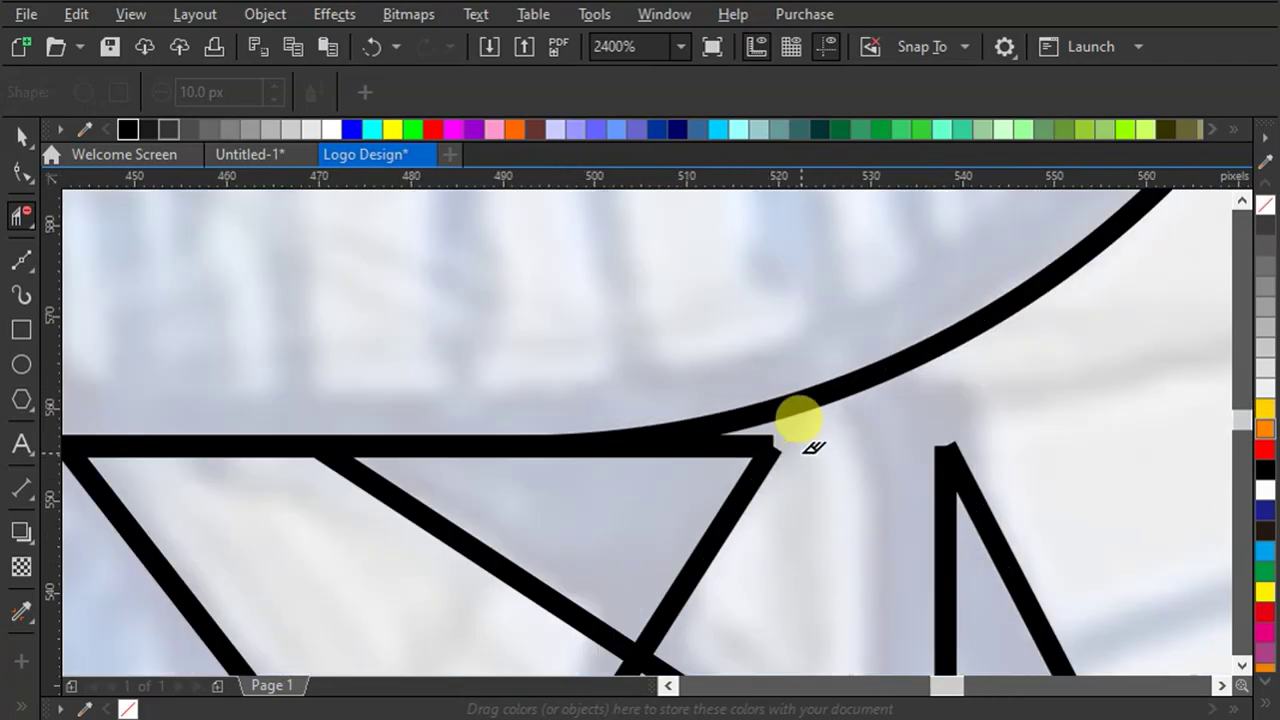
pyautogui.scroll(-4, 797, 421)
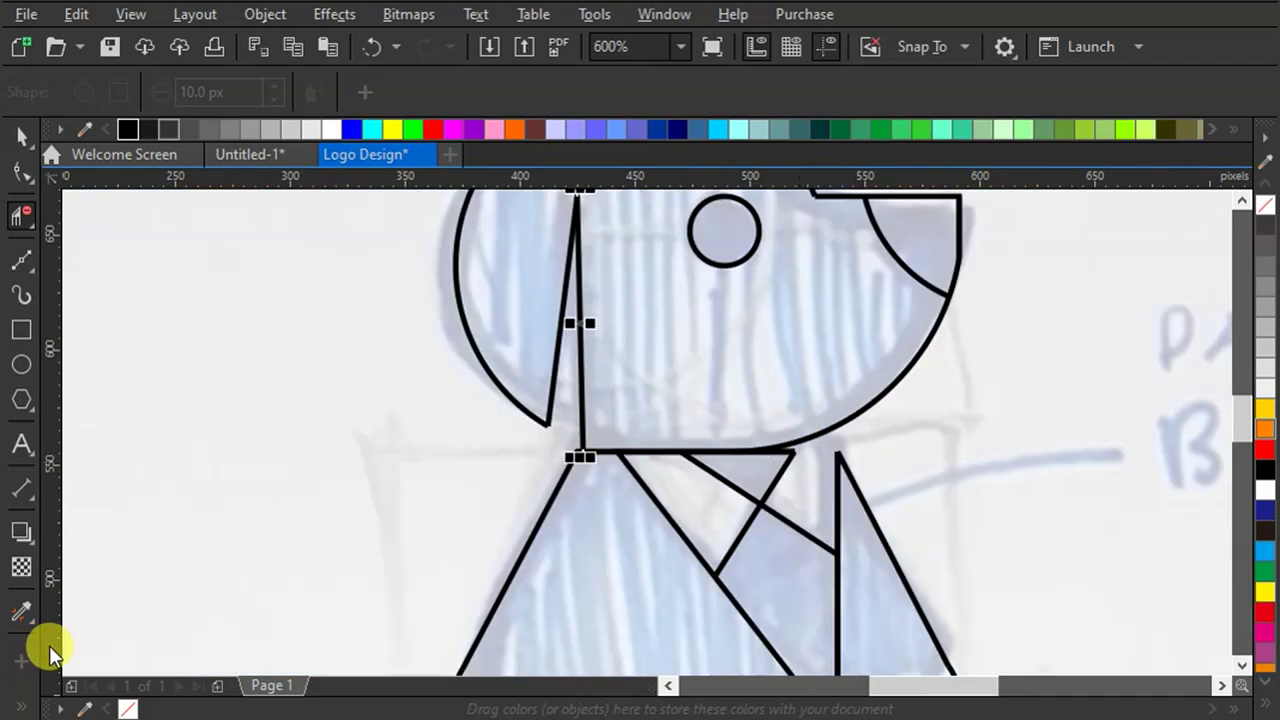
# Step: Use Smart Fill to fill the dog's head and its nose with slate blue
pyautogui.click(22, 706)
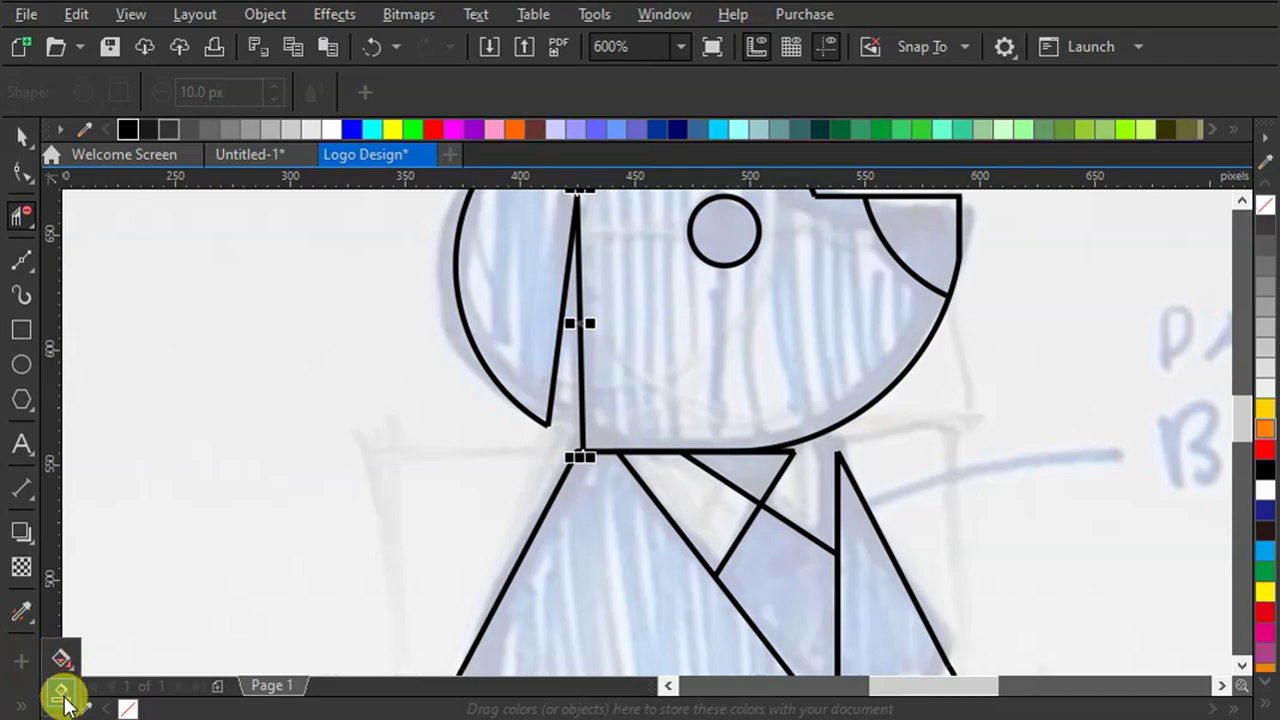
pyautogui.click(62, 692)
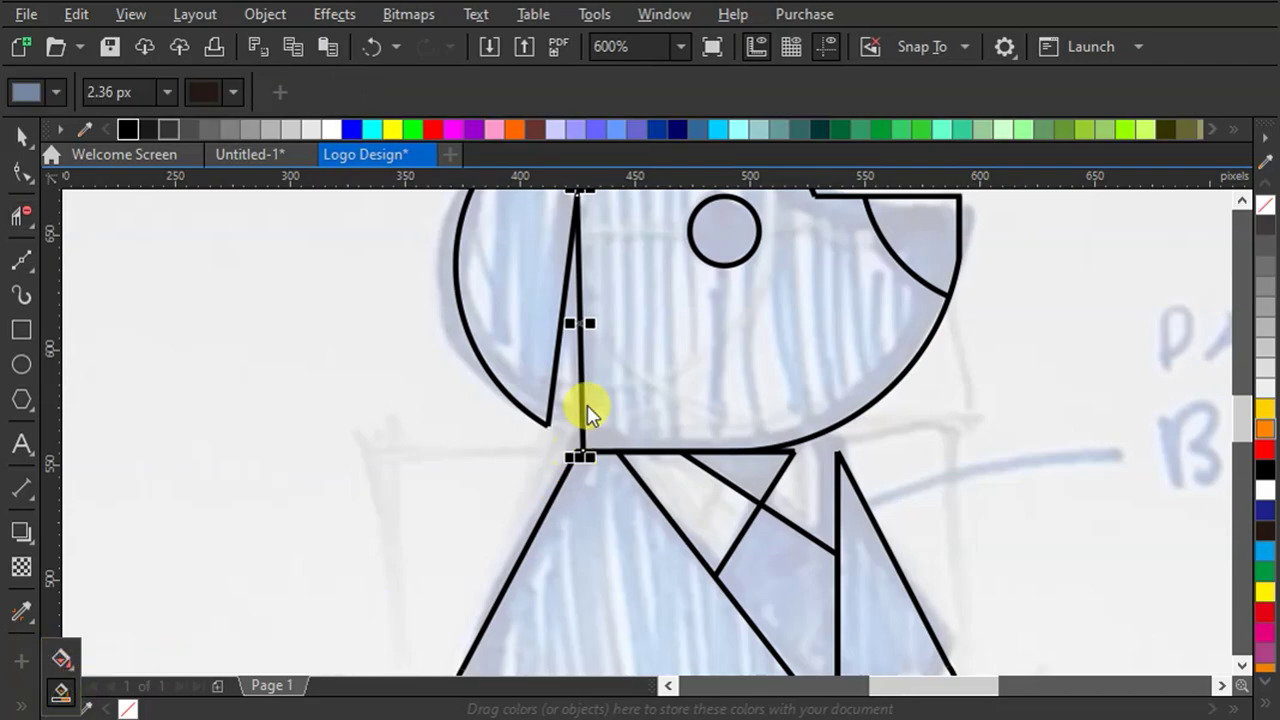
pyautogui.scroll(-2, 565, 432)
pyautogui.click(631, 367)
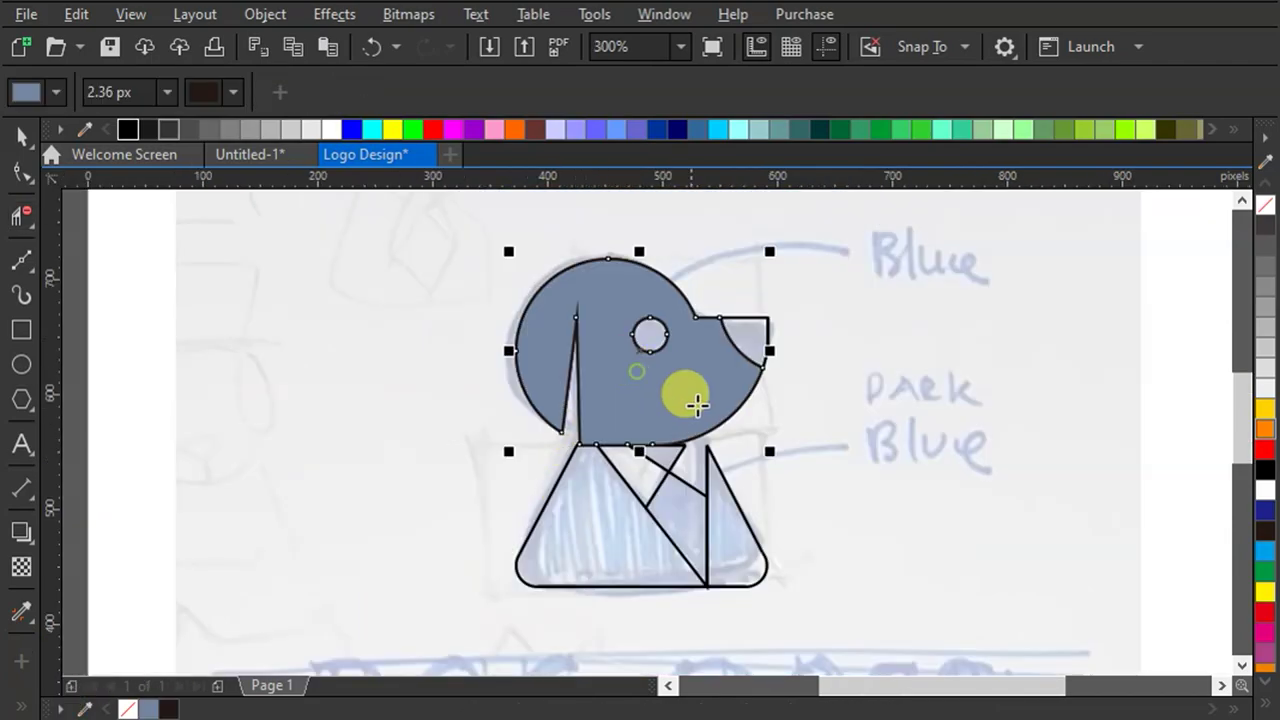
pyautogui.click(738, 338)
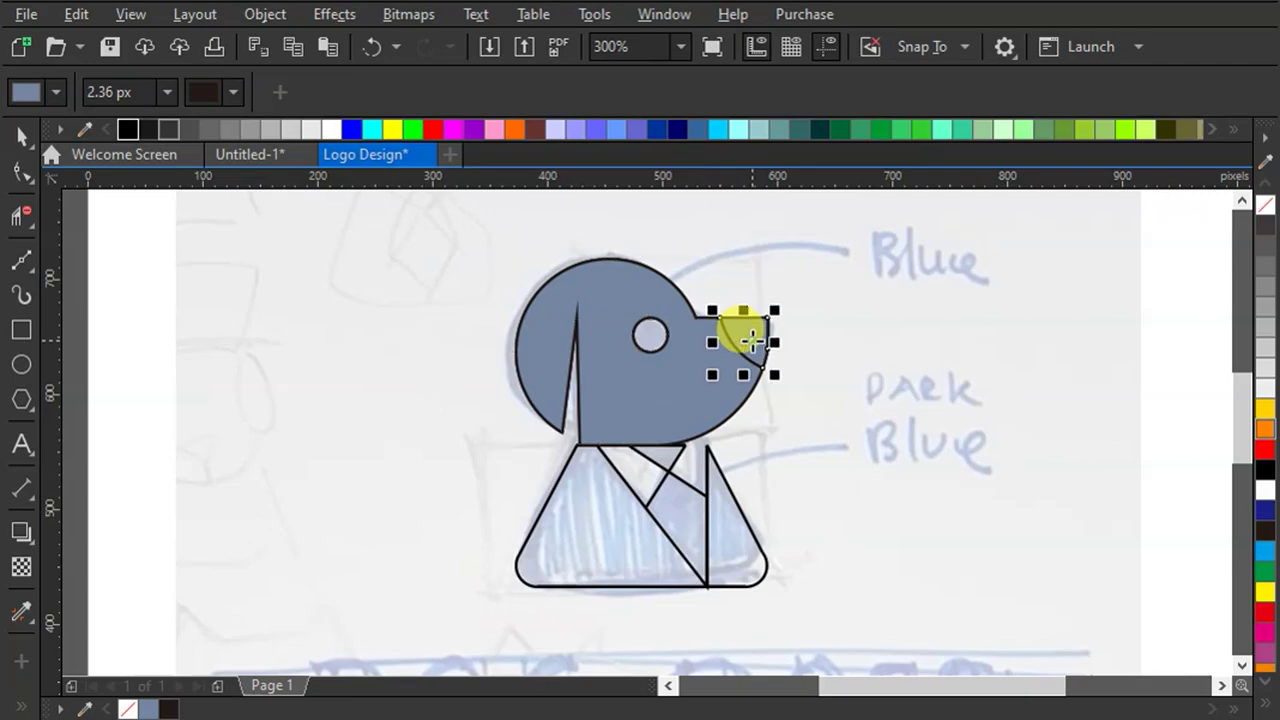
# Step: Smart Fill both jacket sides, the centre suit piece, the small collar triangle and the eye with the same slate blue
pyautogui.click(592, 513)
pyautogui.click(731, 533)
pyautogui.click(675, 470)
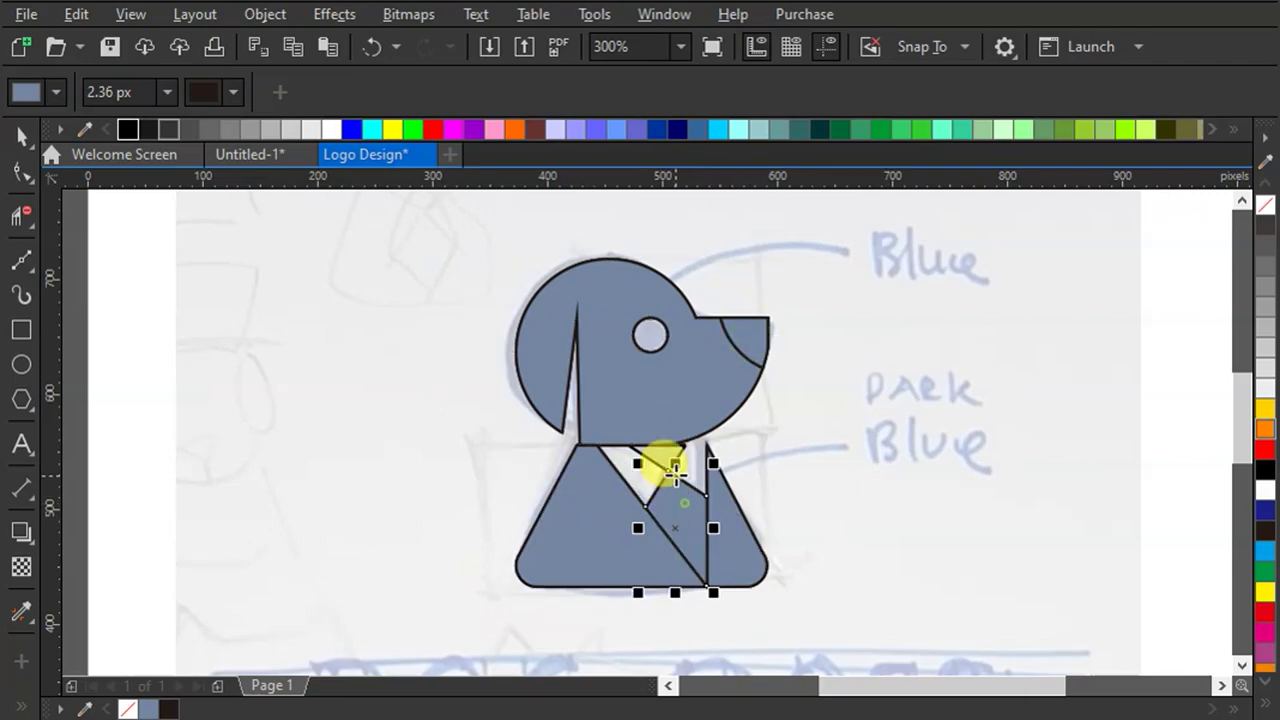
pyautogui.click(653, 450)
pyautogui.click(650, 328)
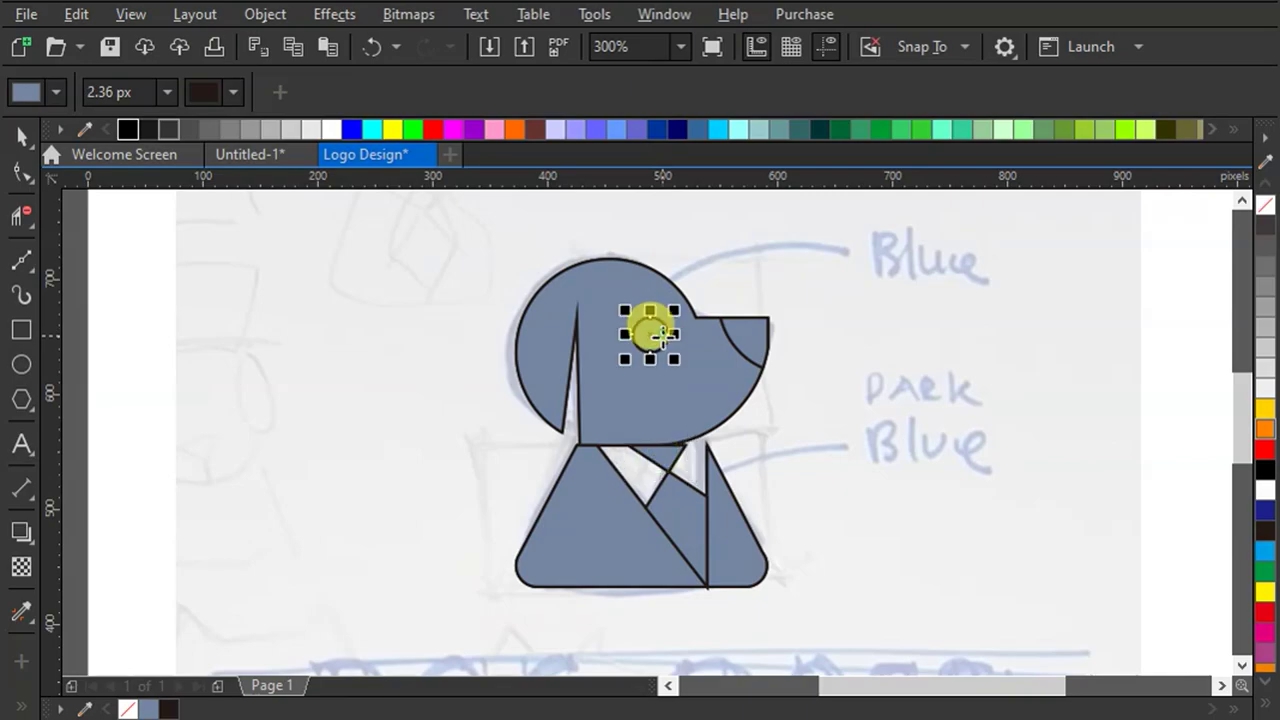
# Step: Select all the filled dog shapes and move them about 325 px to the right of the outline drawing
pyautogui.click(22, 133)
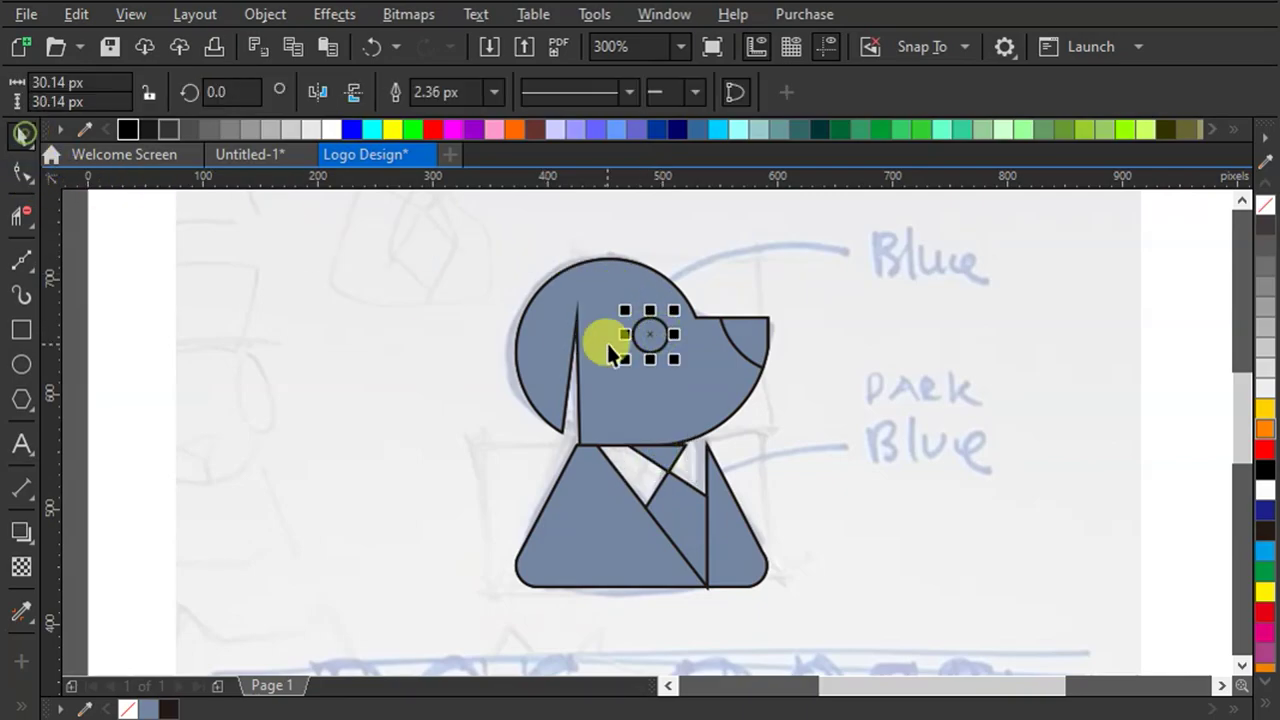
pyautogui.keyDown('shift'); pyautogui.click(746, 338); pyautogui.keyUp('shift')
pyautogui.keyDown('shift'); pyautogui.click(623, 428); pyautogui.keyUp('shift')
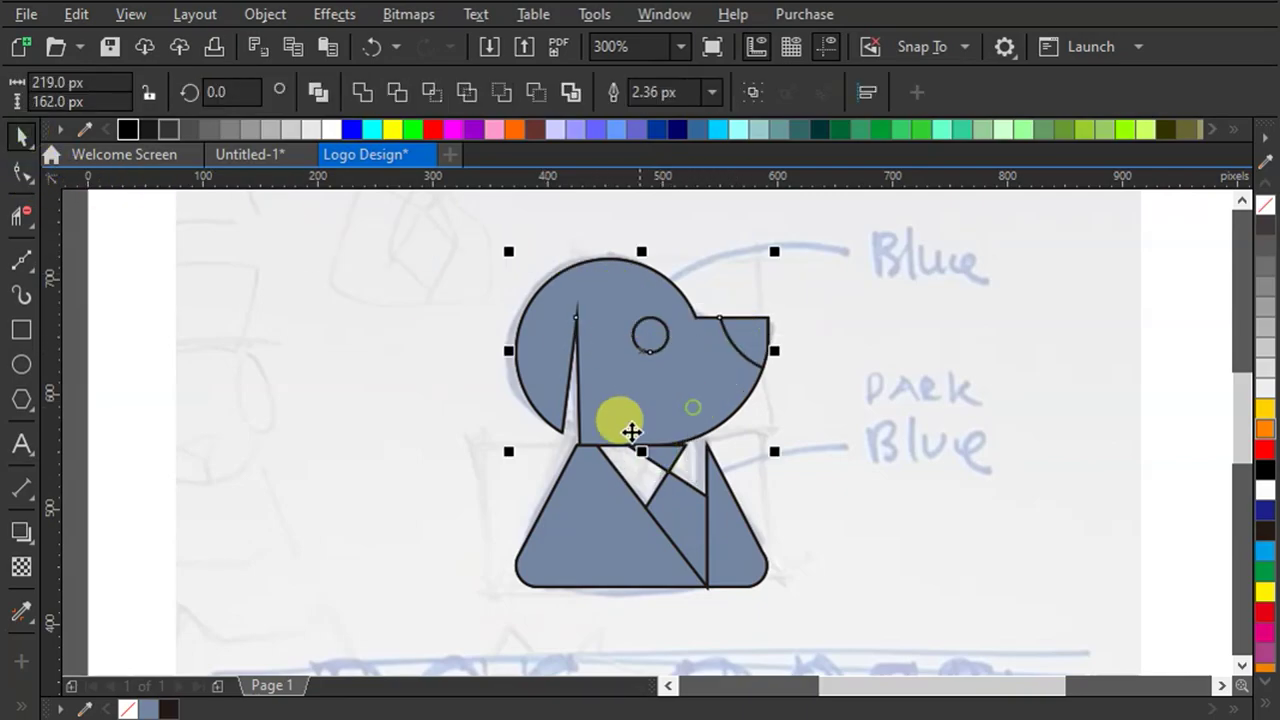
pyautogui.keyDown('shift'); pyautogui.click(606, 514); pyautogui.keyUp('shift')
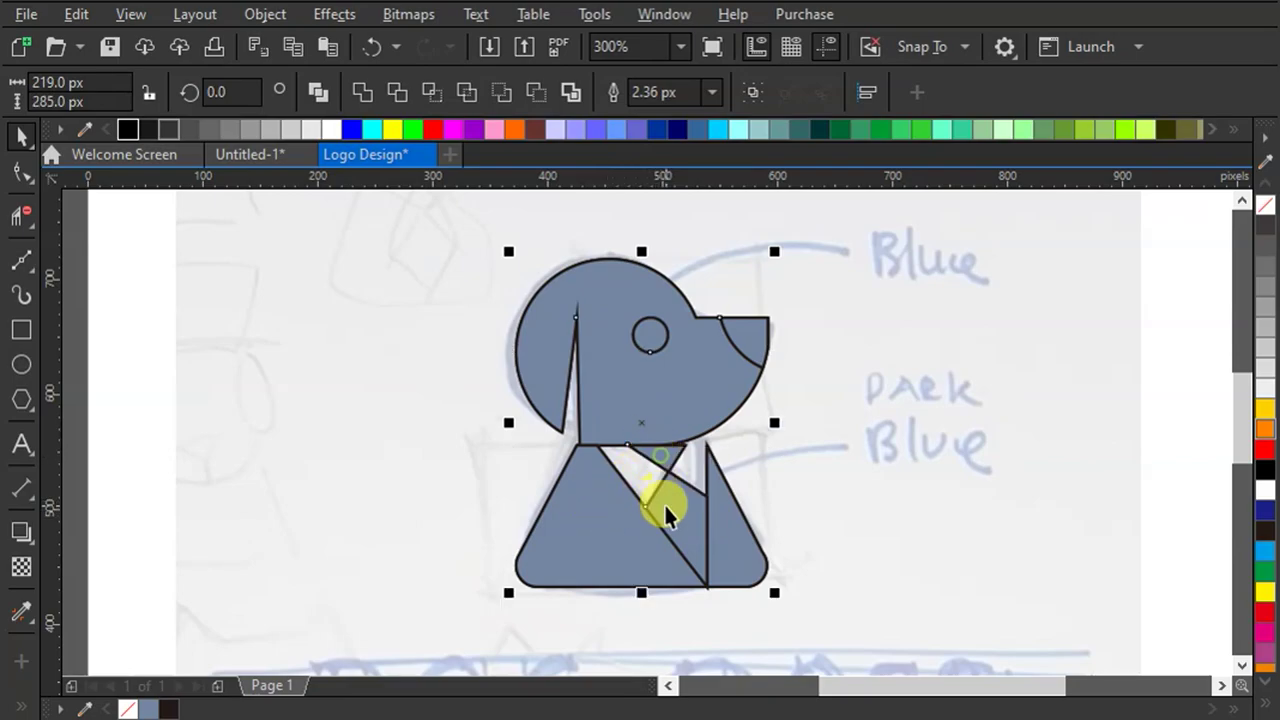
pyautogui.moveTo(633, 365); pyautogui.dragTo(1010, 365)
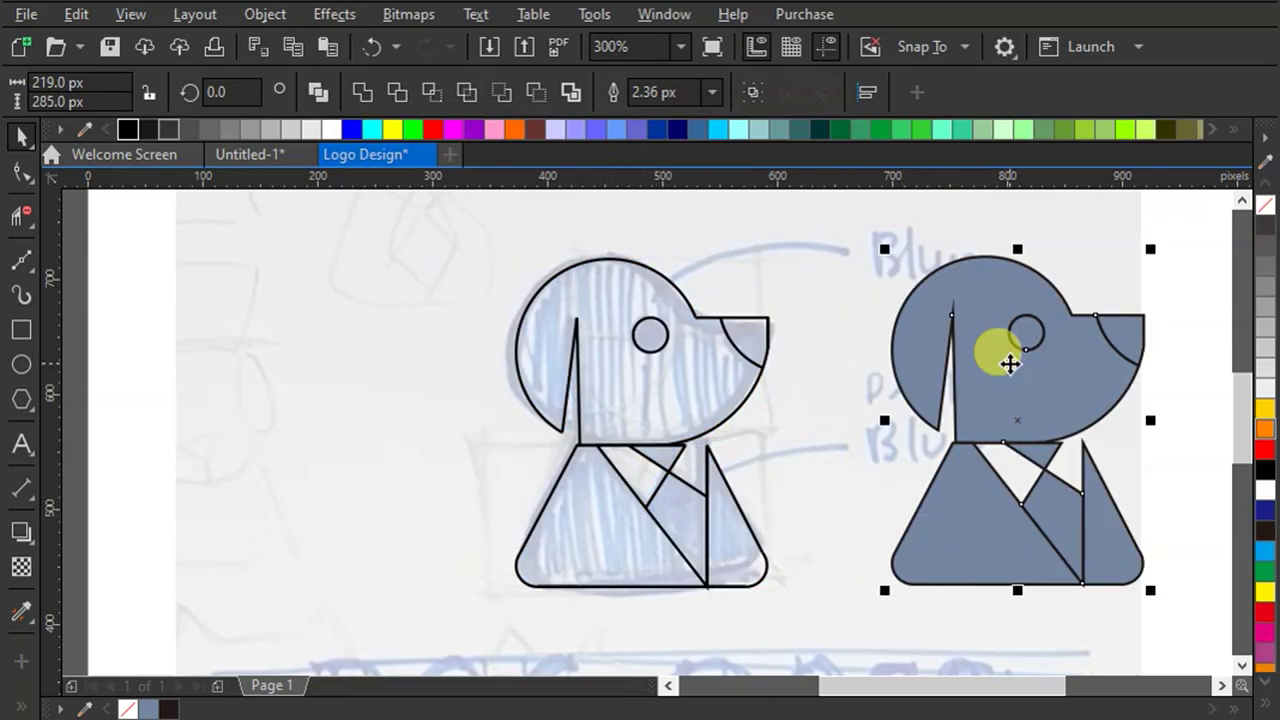
pyautogui.click(862, 437)
pyautogui.scroll(-2, 800, 410)
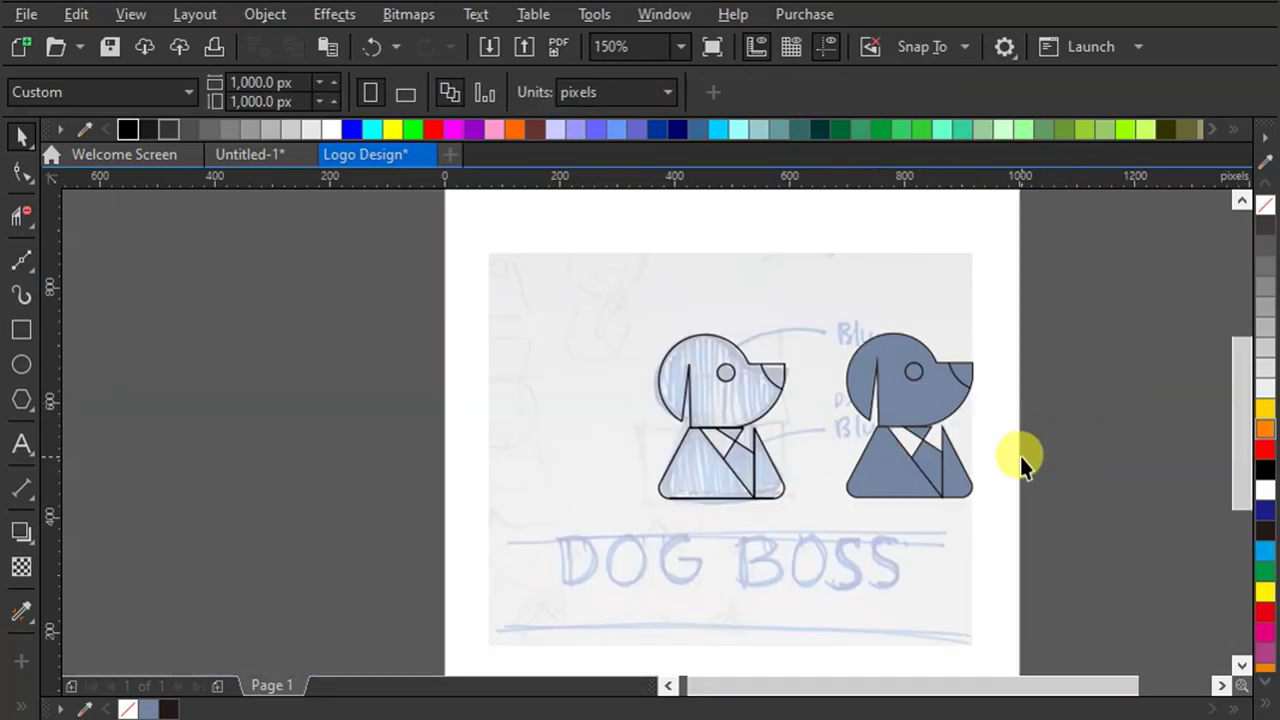
# Step: Add the text DOG BOSS over the sketched lettering below the dog
pyautogui.click(22, 450)
pyautogui.scroll(2, 700, 583)
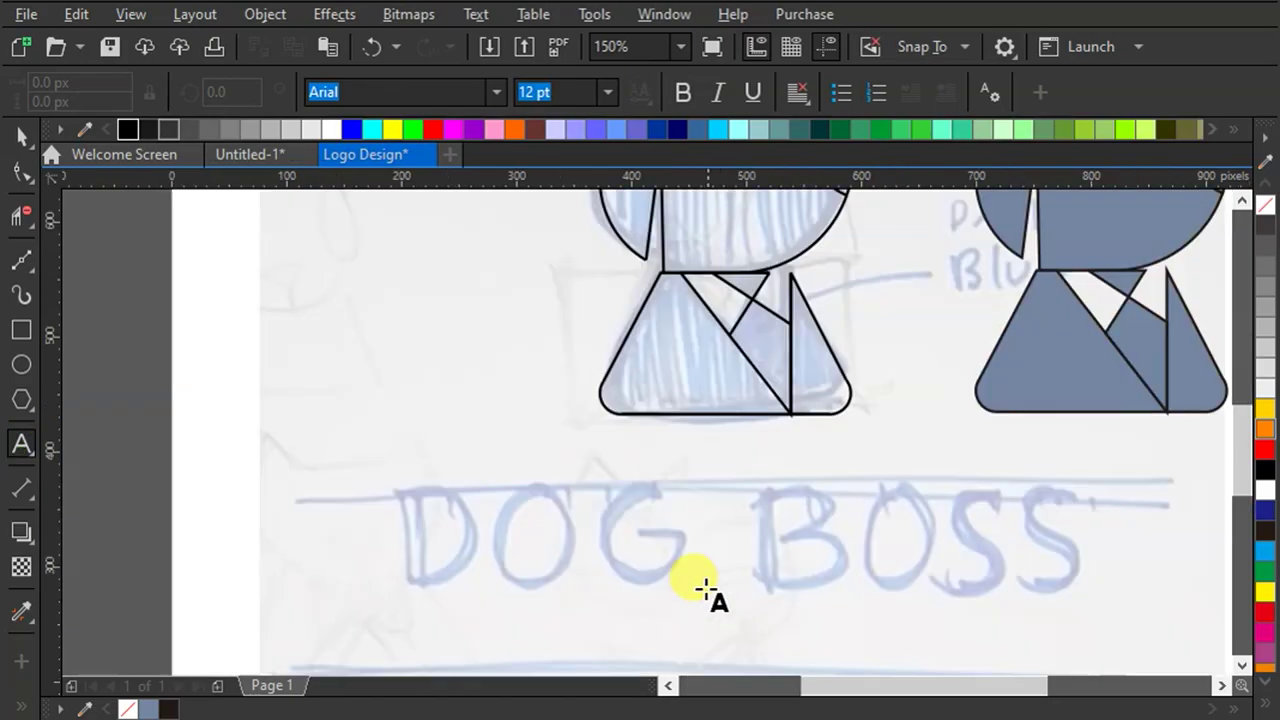
pyautogui.click(408, 600)
pyautogui.write('DOG BO')
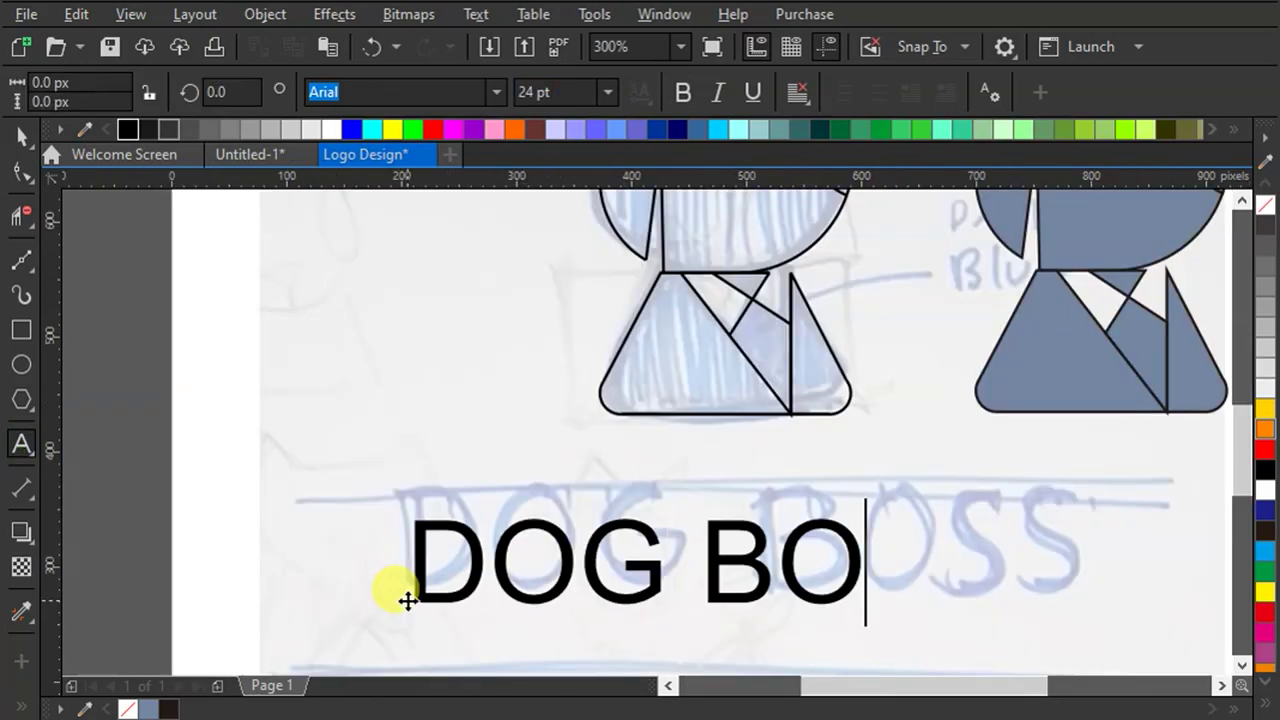
pyautogui.write('SS')
# Step: Change the whole DOG BOSS text to the Times New Roman font
pyautogui.hotkey('ctrl', 'a')
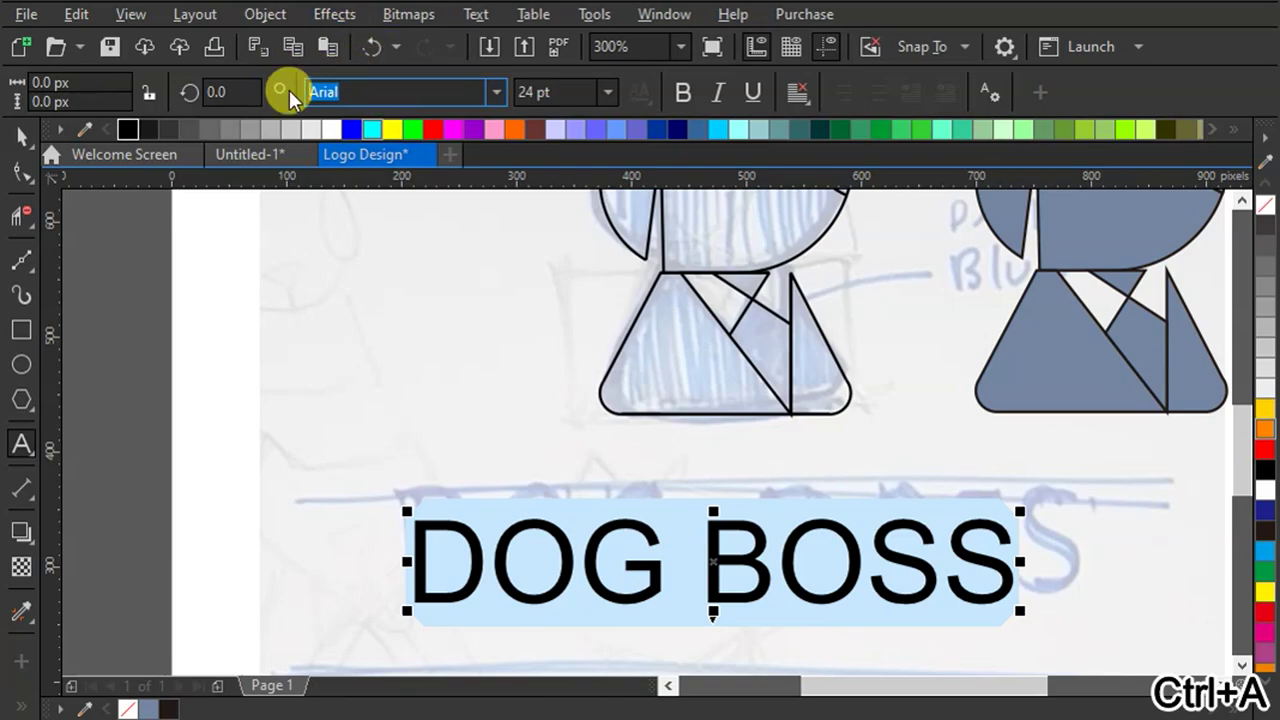
pyautogui.write('Times New Roman')
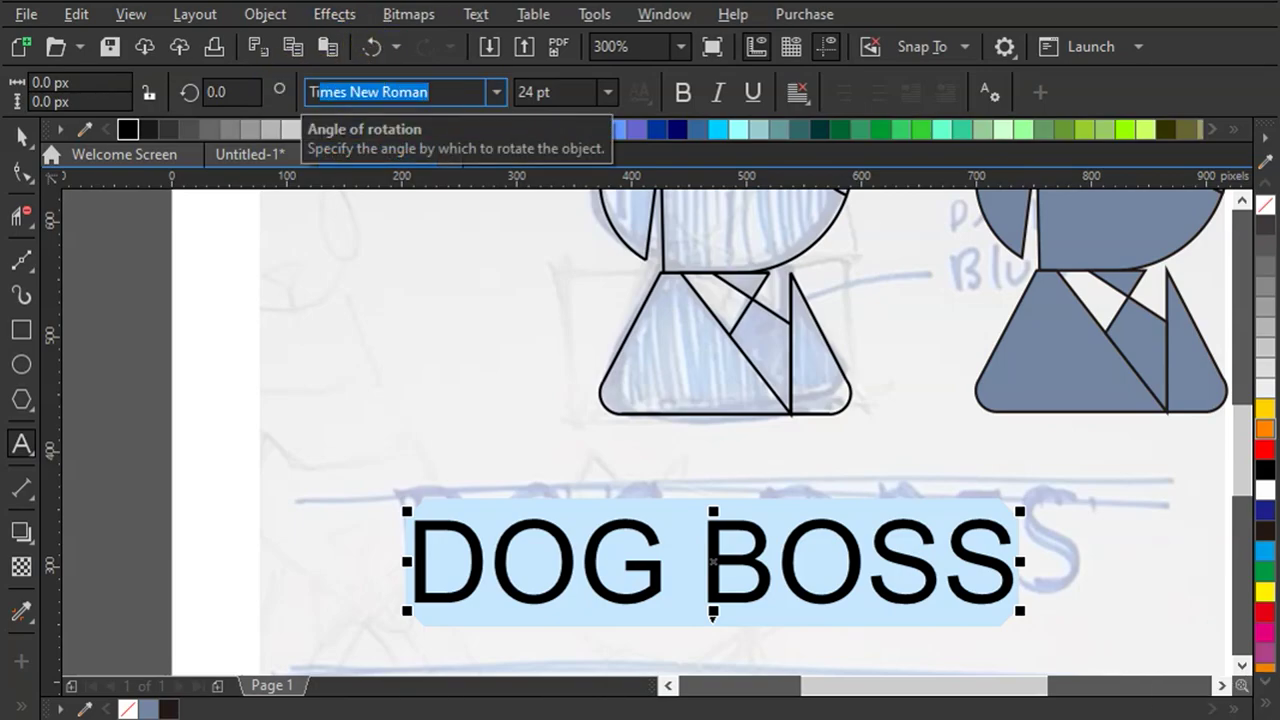
pyautogui.press('Return')
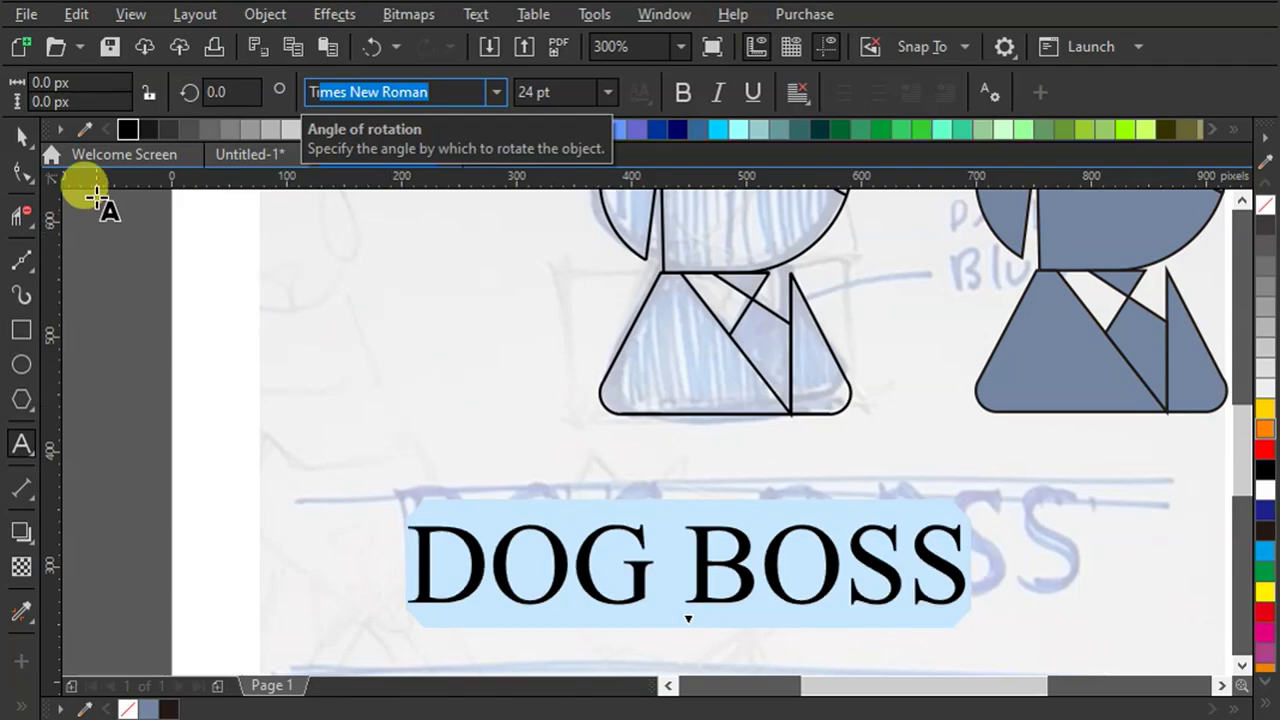
# Step: Enlarge the DOG BOSS text to about 623 × 89 px and align it over the sketched lettering
pyautogui.click(18, 138)
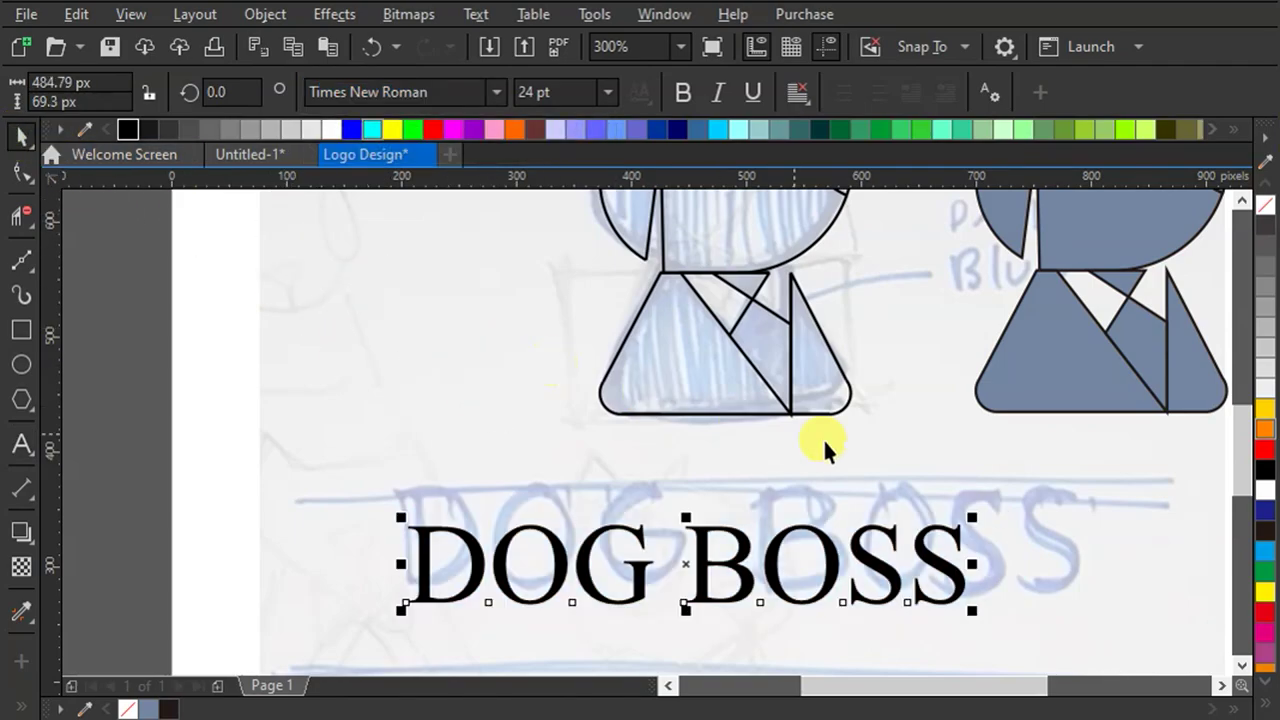
pyautogui.moveTo(971, 520); pyautogui.dragTo(1134, 457)
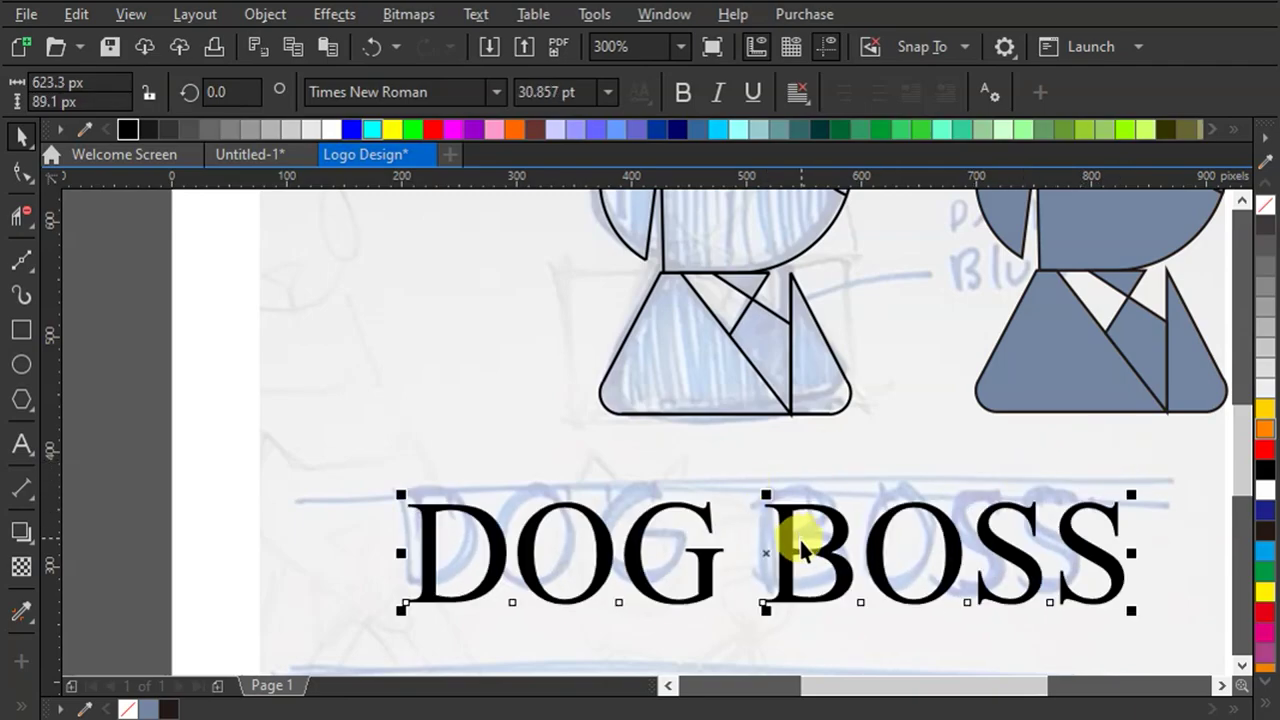
pyautogui.moveTo(830, 553); pyautogui.dragTo(817, 540)
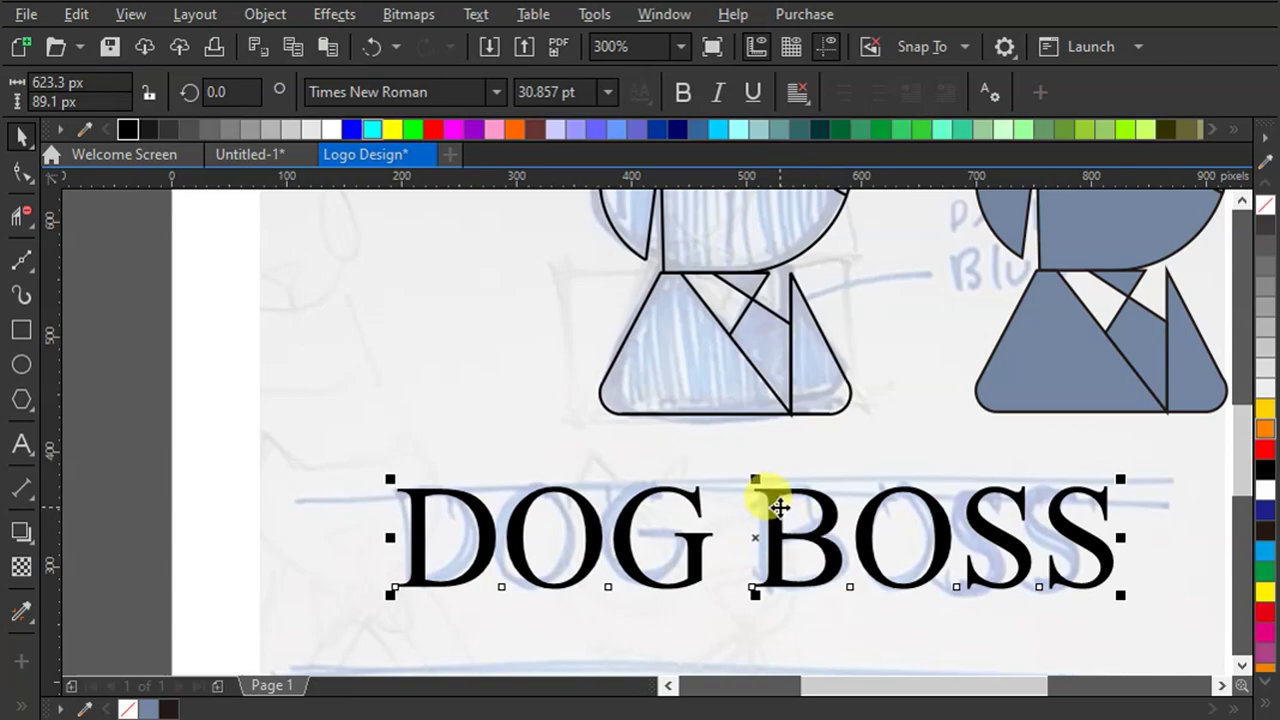
# Step: Place a copy of the DOG BOSS text directly below the raised original and delete the upper one
pyautogui.moveTo(778, 468); pyautogui.dragTo(776, 522)
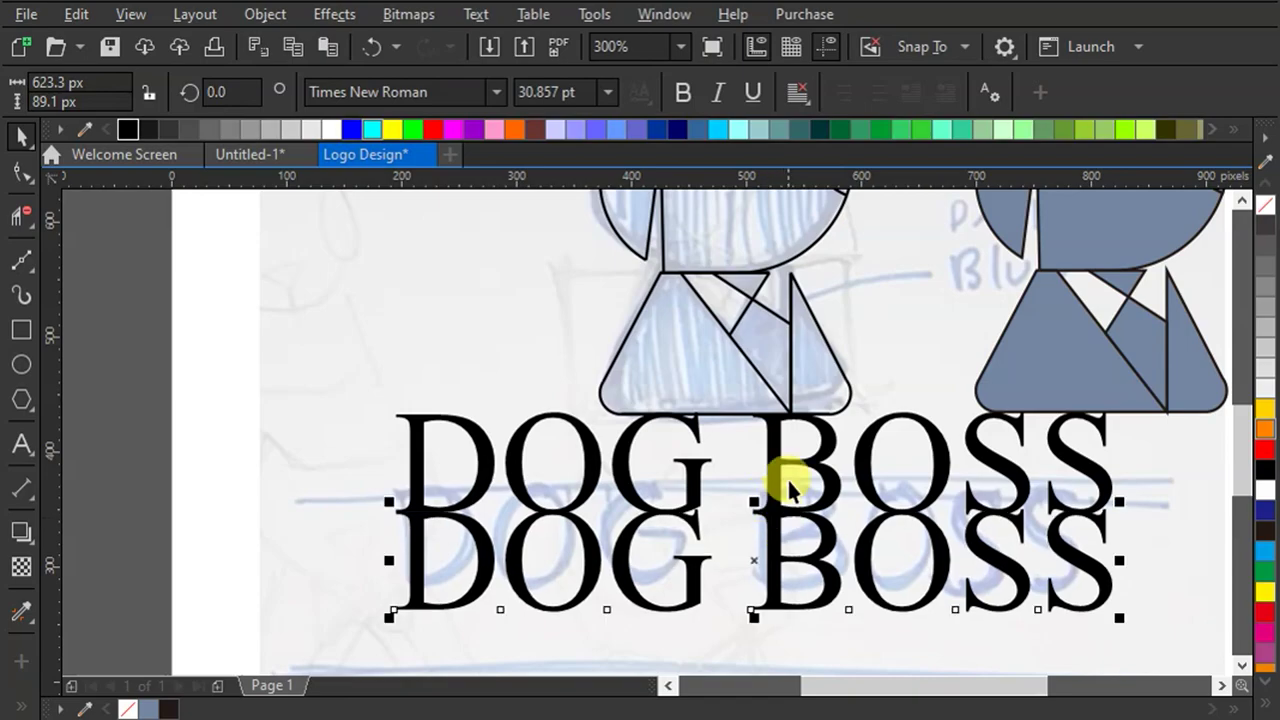
pyautogui.click(825, 441)
pyautogui.press('Delete')
pyautogui.scroll(-2, 666, 482)
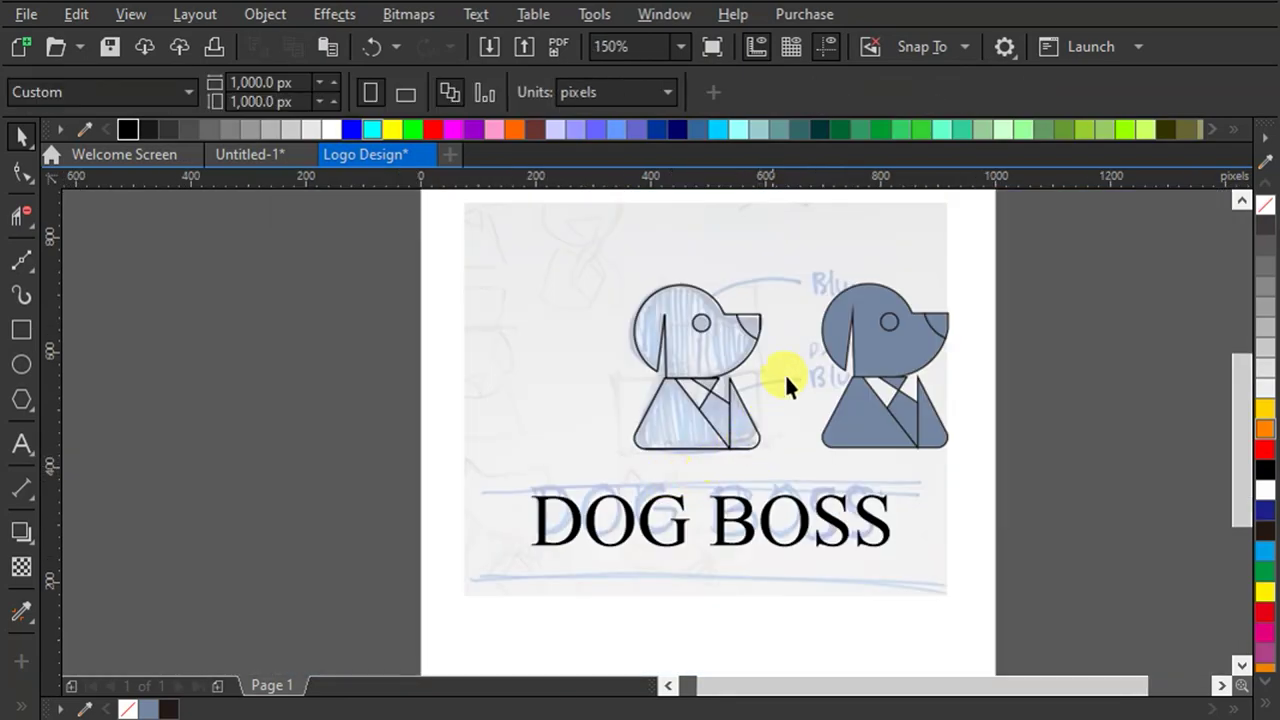
# Step: Group the filled dog shapes and move the group onto the traced outline over the sketch
pyautogui.moveTo(971, 427); pyautogui.dragTo(1009, 475)
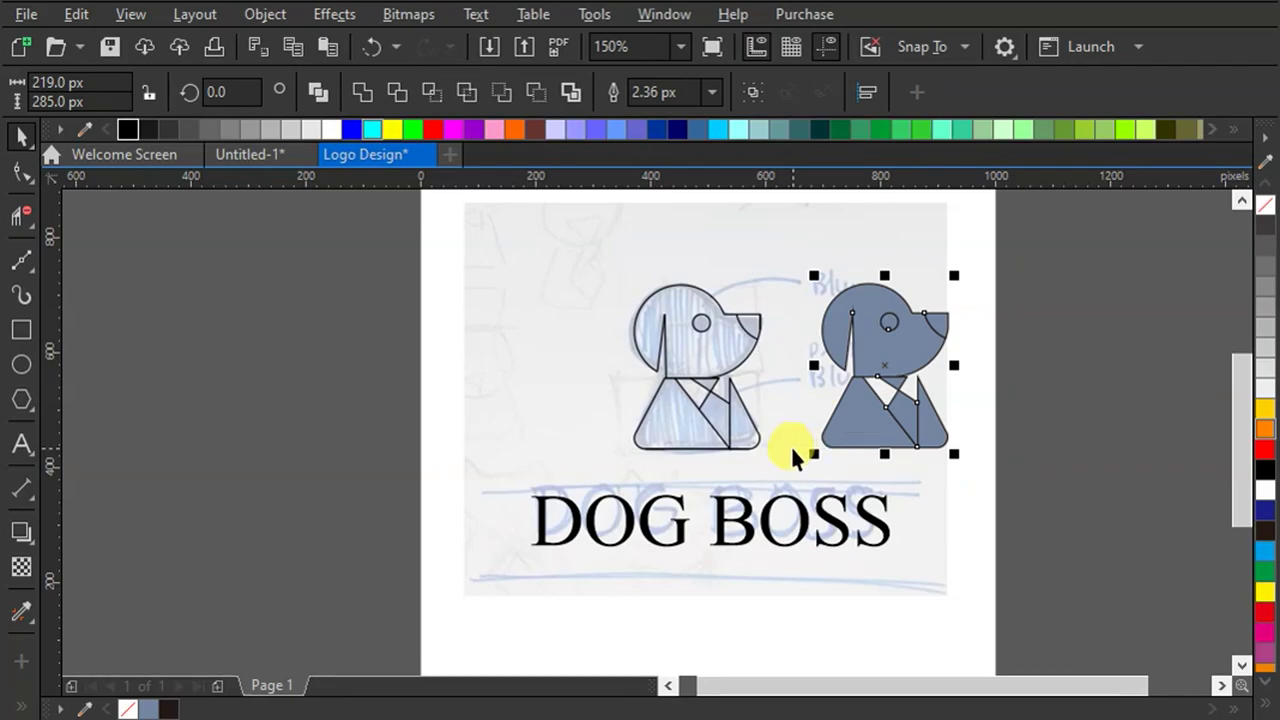
pyautogui.moveTo(587, 450); pyautogui.dragTo(622, 396)
pyautogui.moveTo(776, 245); pyautogui.dragTo(1004, 456)
pyautogui.hotkey('ctrl', 'g')
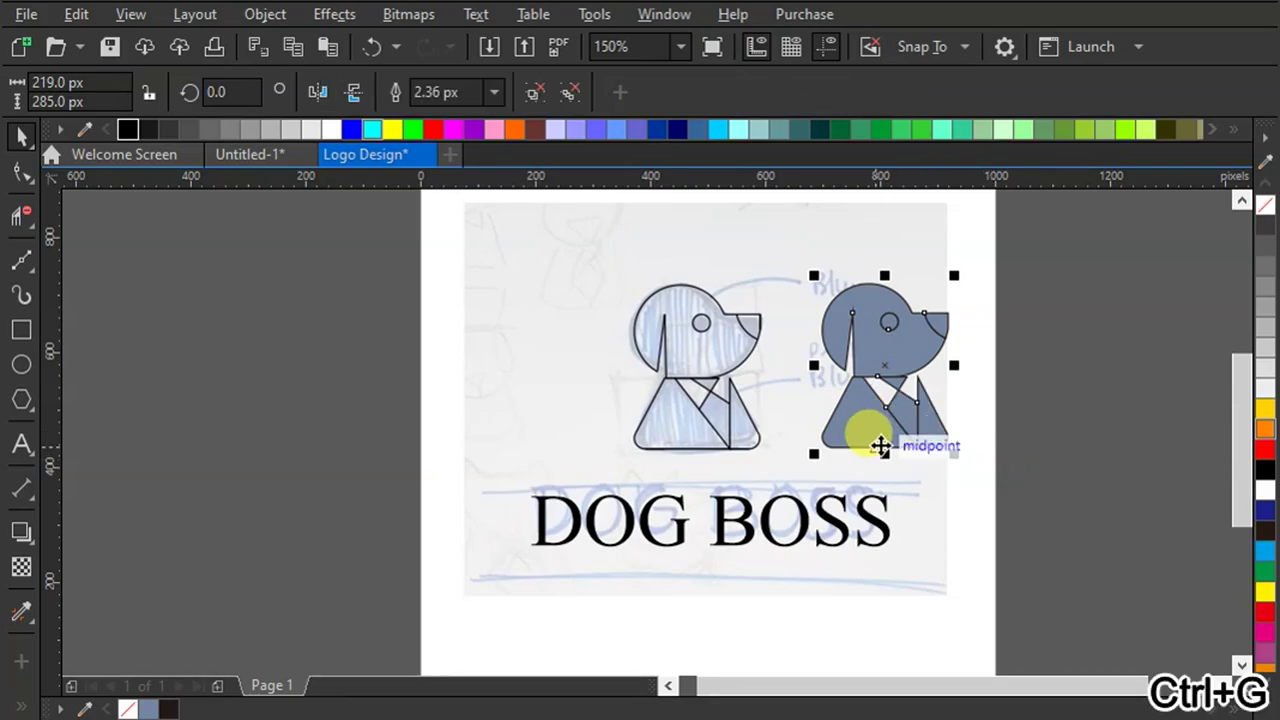
pyautogui.scroll(2, 863, 449)
pyautogui.moveTo(865, 450); pyautogui.dragTo(492, 452)
pyautogui.scroll(-2, 705, 488)
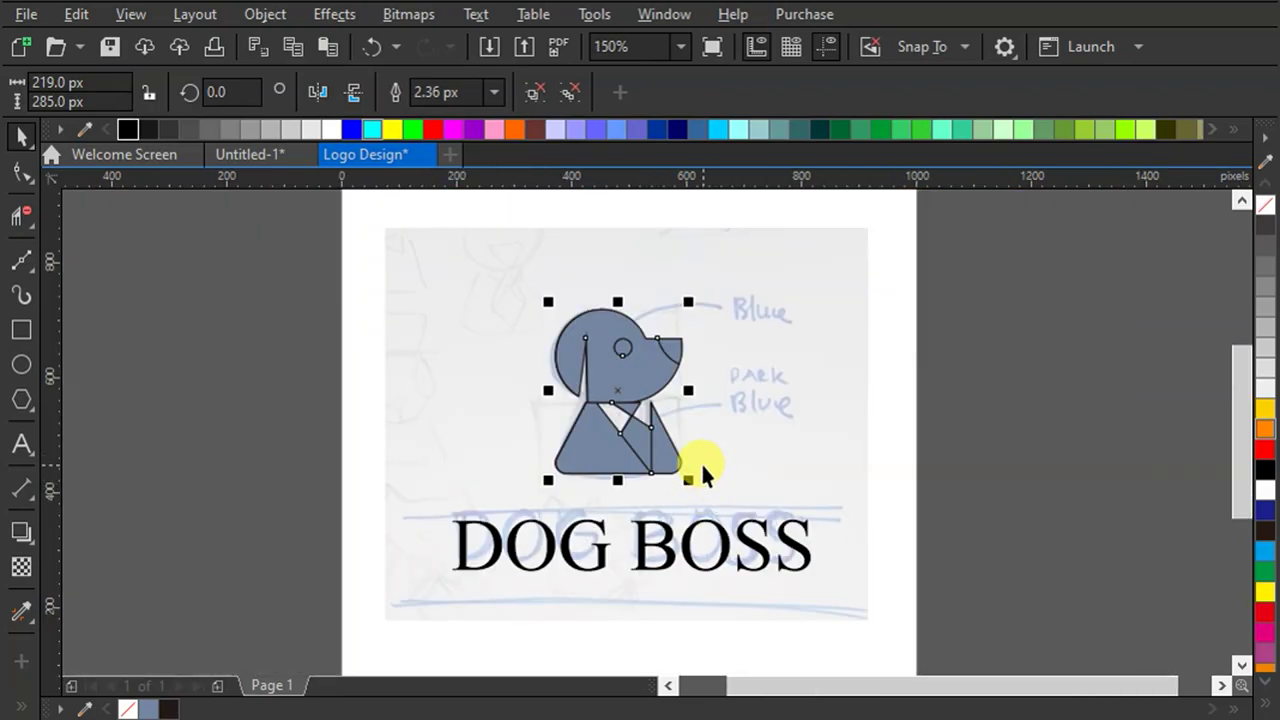
# Step: Copy the filled dog group, delete it together with the traced outlines, and paste the group back in place
pyautogui.hotkey('ctrl', 'c')
pyautogui.press('Delete')
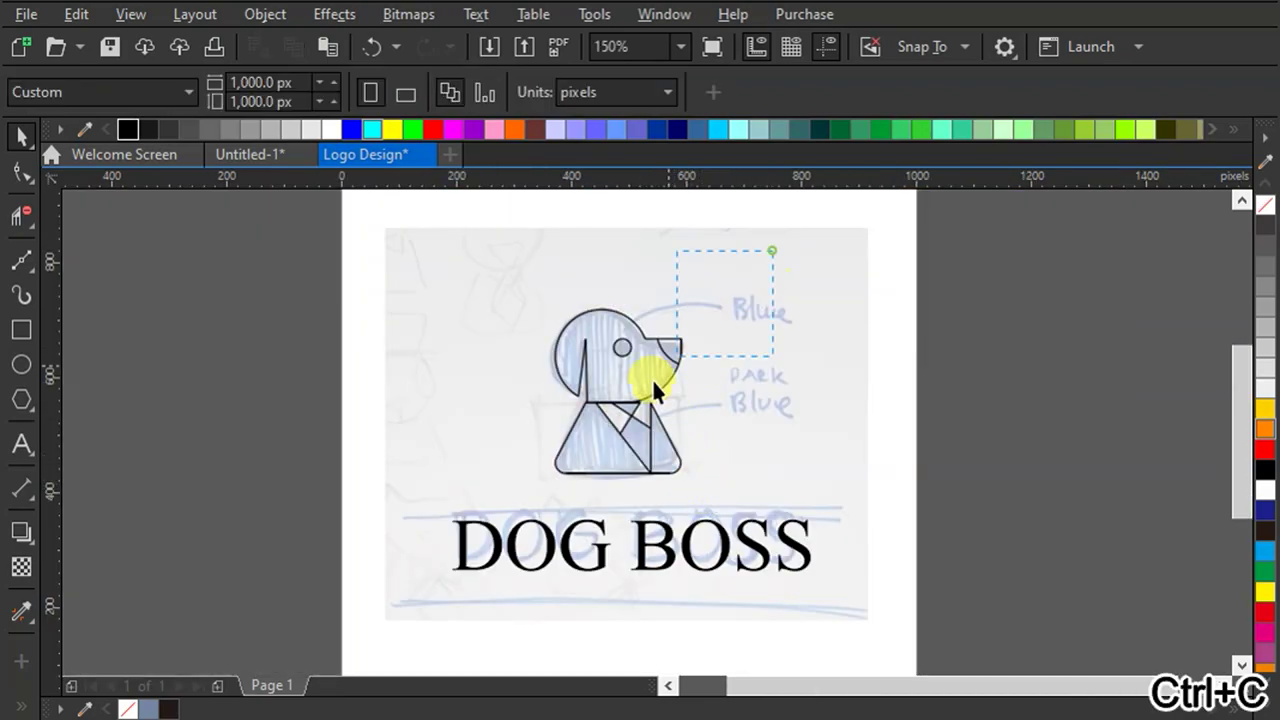
pyautogui.press('Delete')
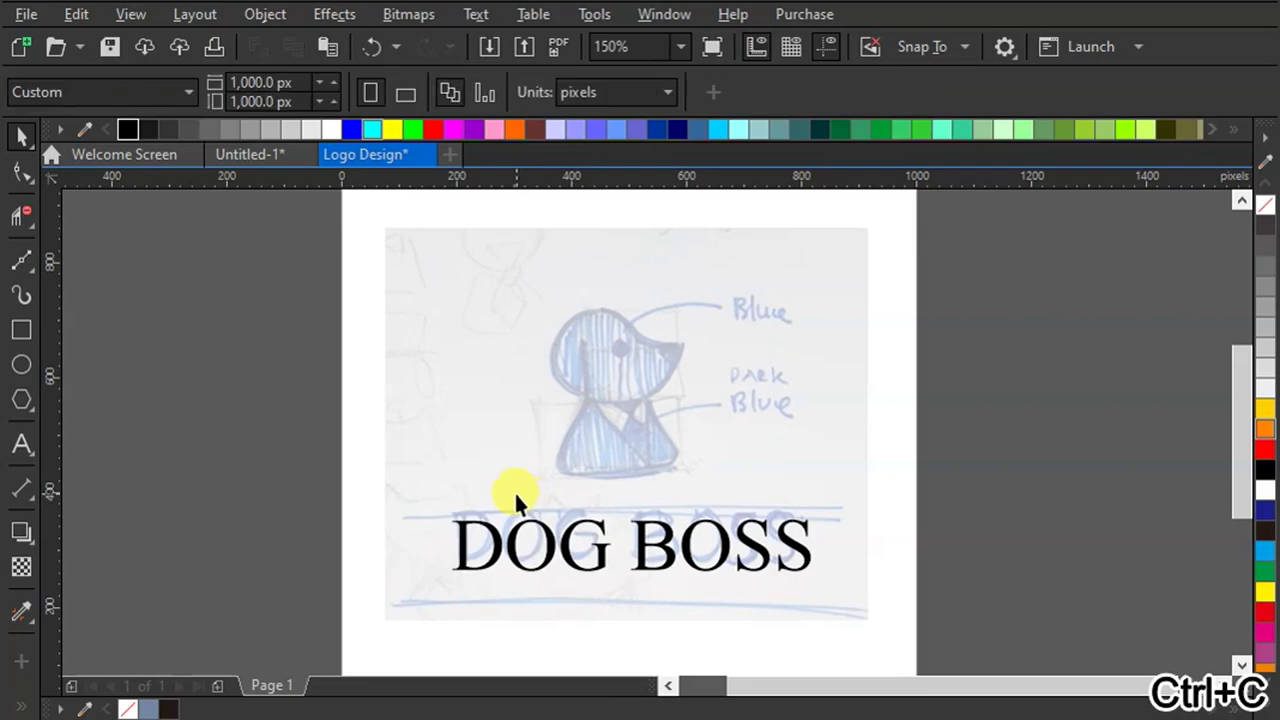
pyautogui.hotkey('ctrl', 'v')
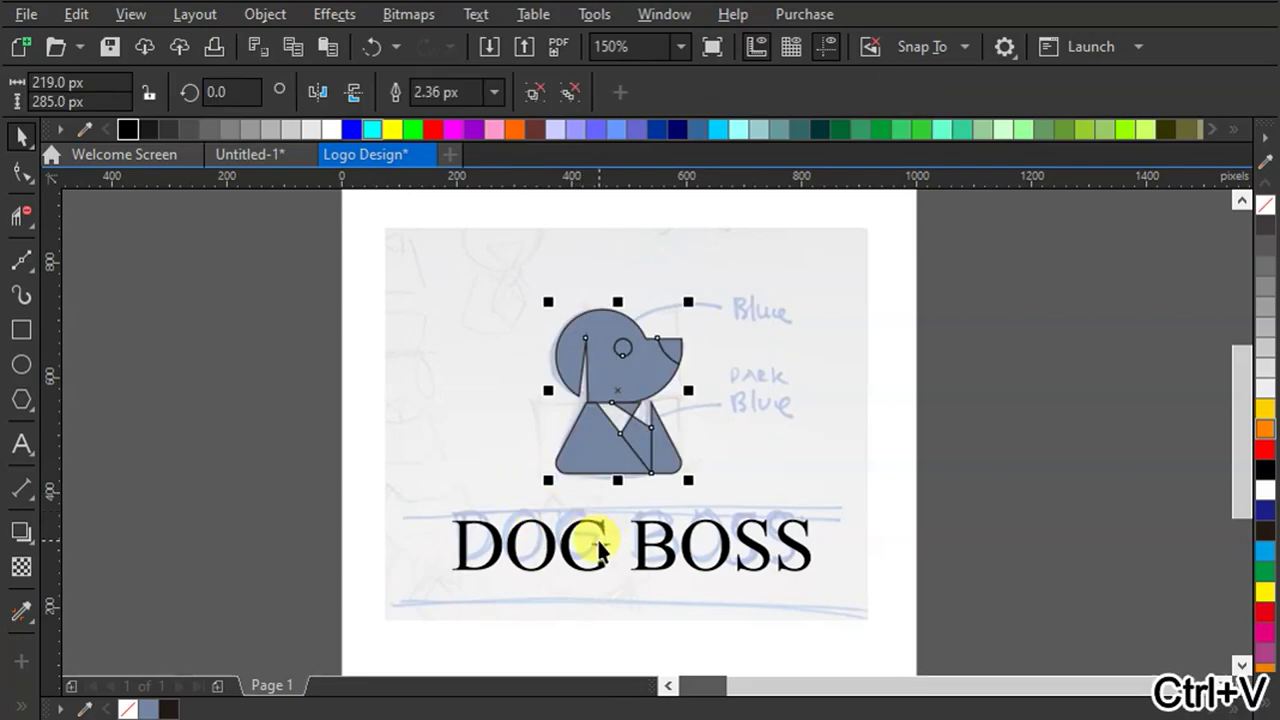
# Step: Centre the dog group horizontally on the DOG BOSS text, and unlock and delete the sketch image
pyautogui.keyDown('shift'); pyautogui.click(603, 535); pyautogui.keyUp('shift')
pyautogui.press('c')
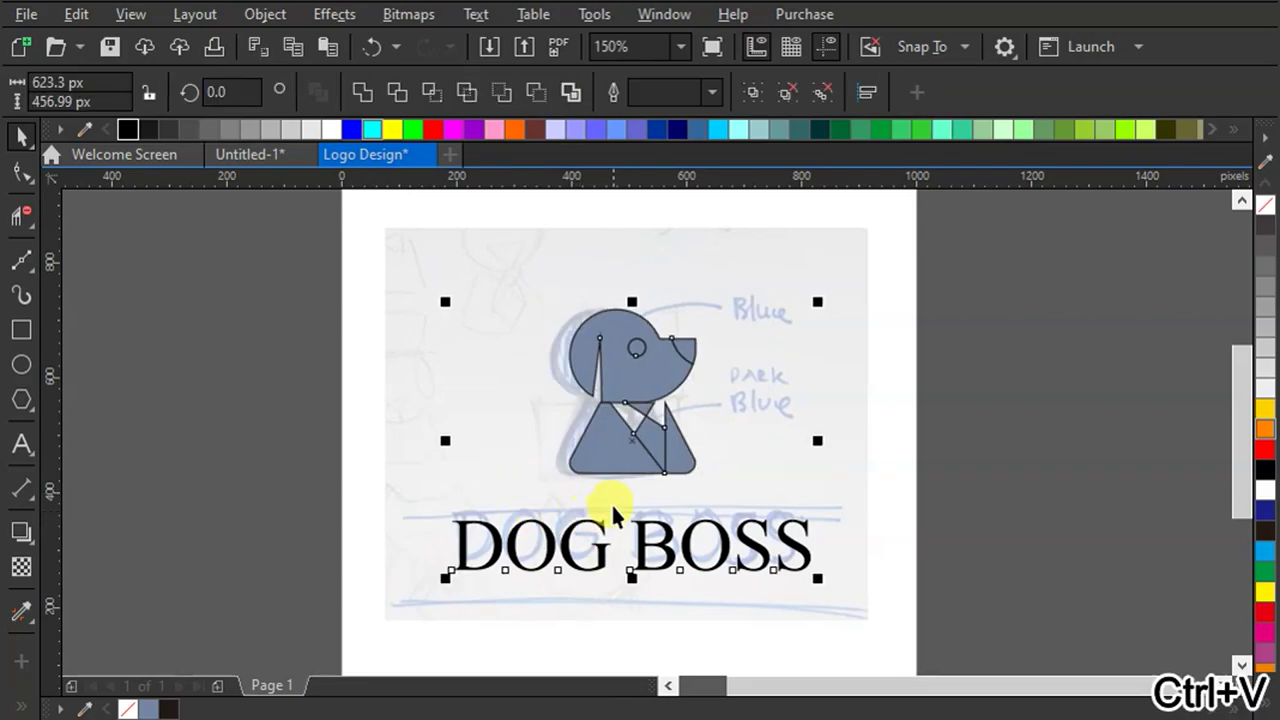
pyautogui.rightClick(792, 327)
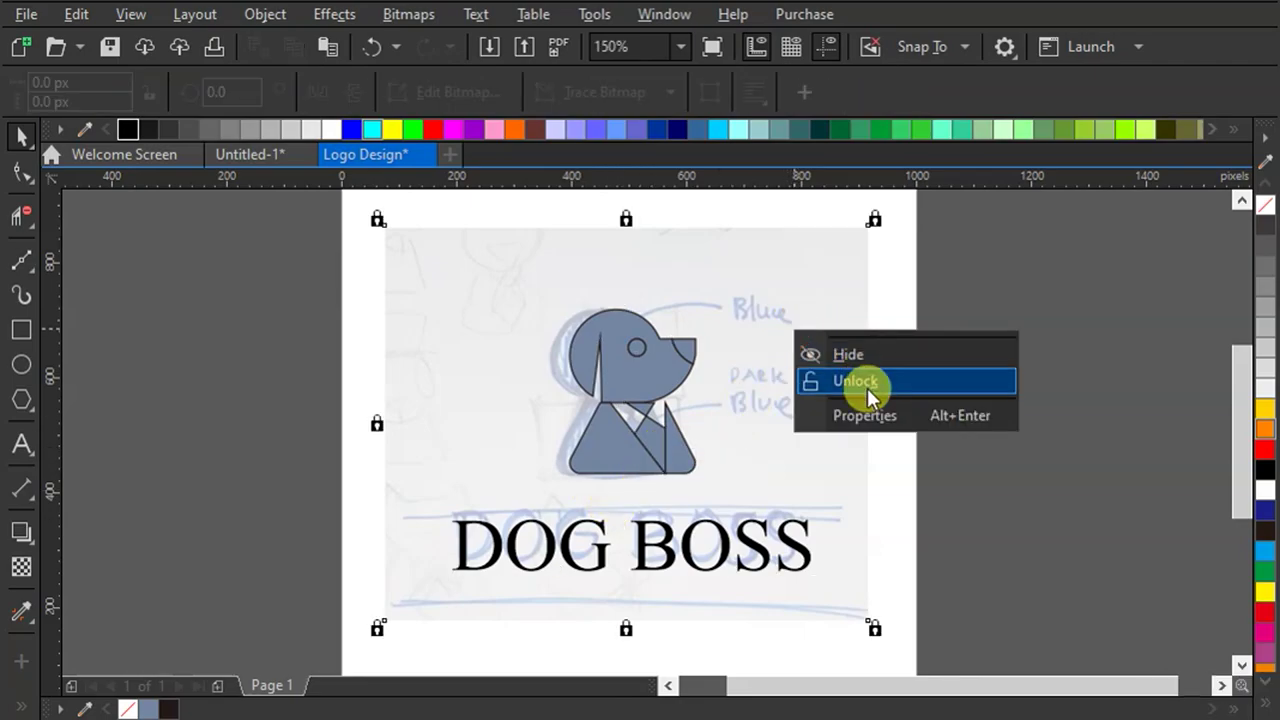
pyautogui.click(866, 388)
pyautogui.press('Delete')
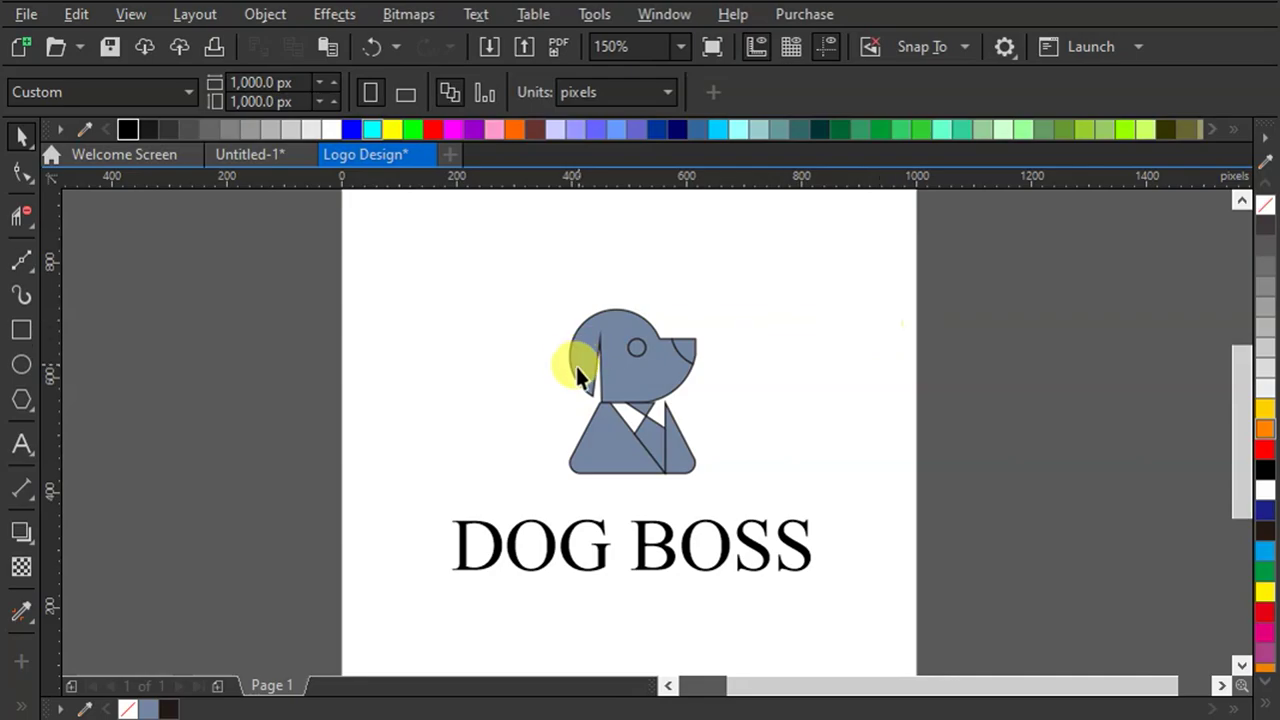
# Step: Fill the whole dog group with pure blue
pyautogui.scroll(2, 600, 325)
pyautogui.click(606, 322)
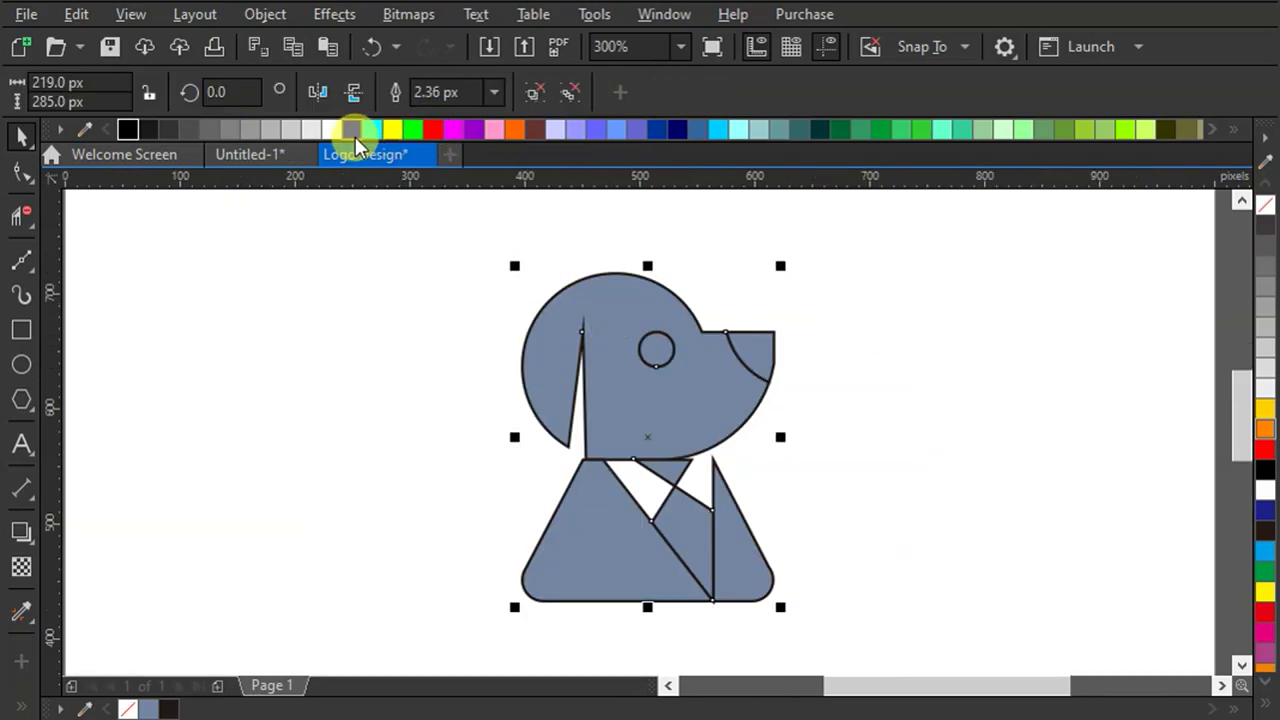
pyautogui.click(352, 130)
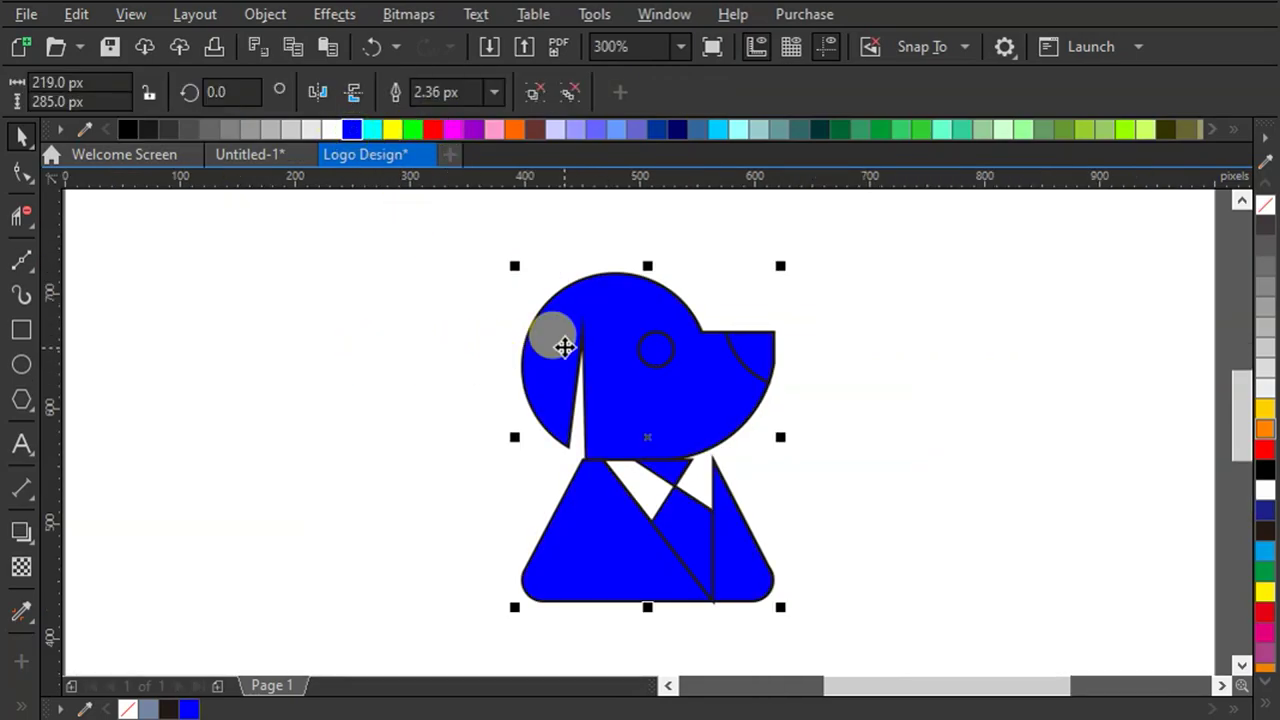
pyautogui.rightClick(586, 301)
pyautogui.click(703, 162)
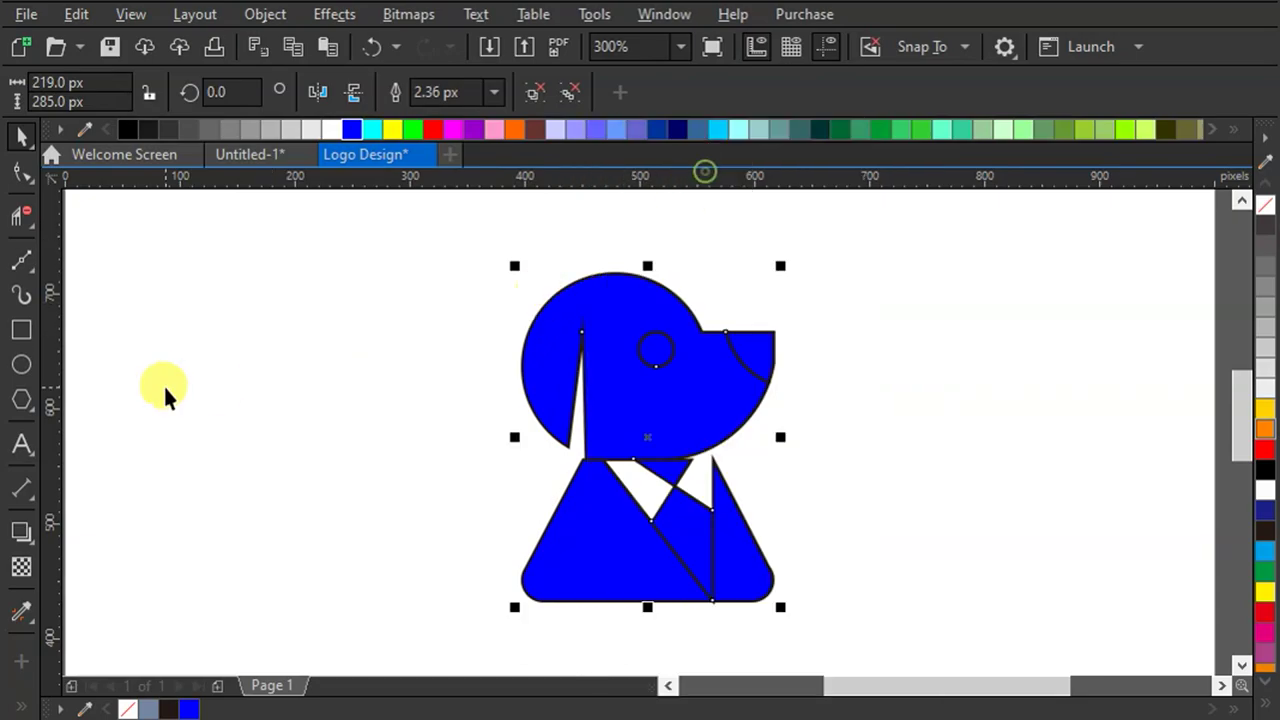
# Step: Draw a blue rectangle about 98 × 50 px beside the dog's head and place a dark navy copy below it
pyautogui.click(22, 330)
pyautogui.moveTo(232, 303); pyautogui.dragTo(346, 361)
pyautogui.click(352, 130)
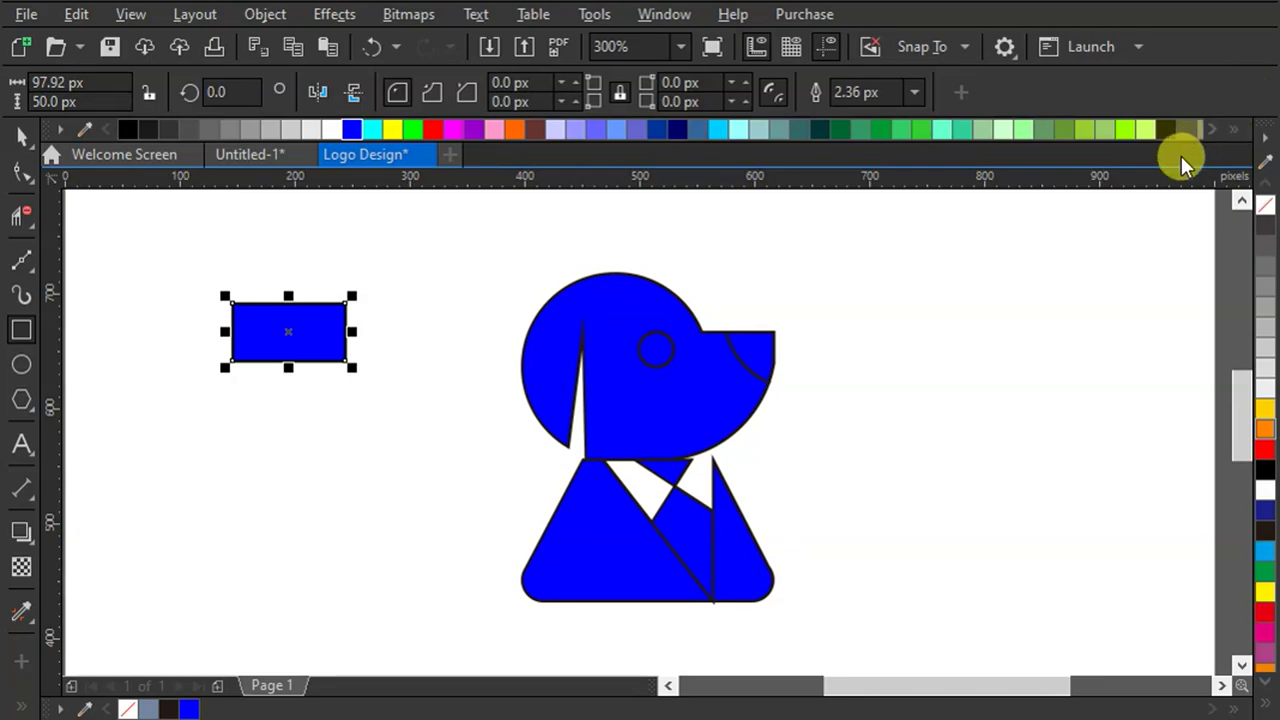
pyautogui.moveTo(289, 331); pyautogui.dragTo(302, 497)
pyautogui.moveTo(300, 547); pyautogui.dragTo(300, 548)
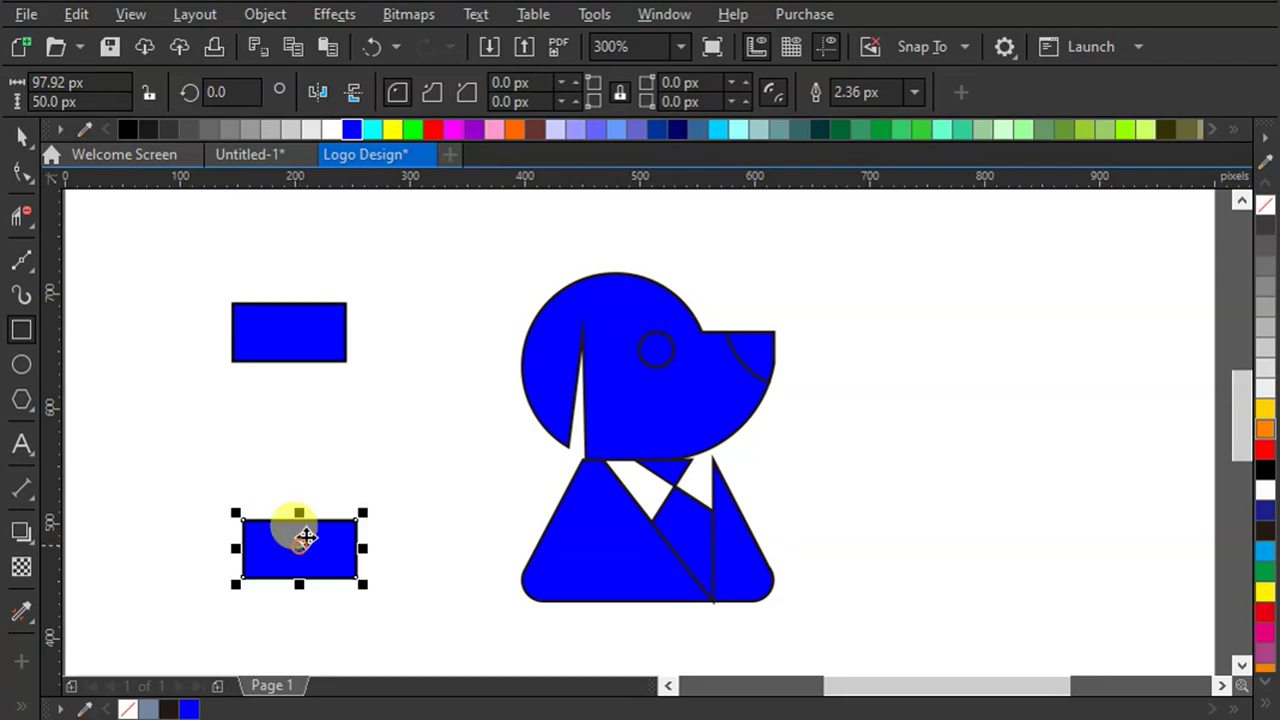
pyautogui.click(677, 129)
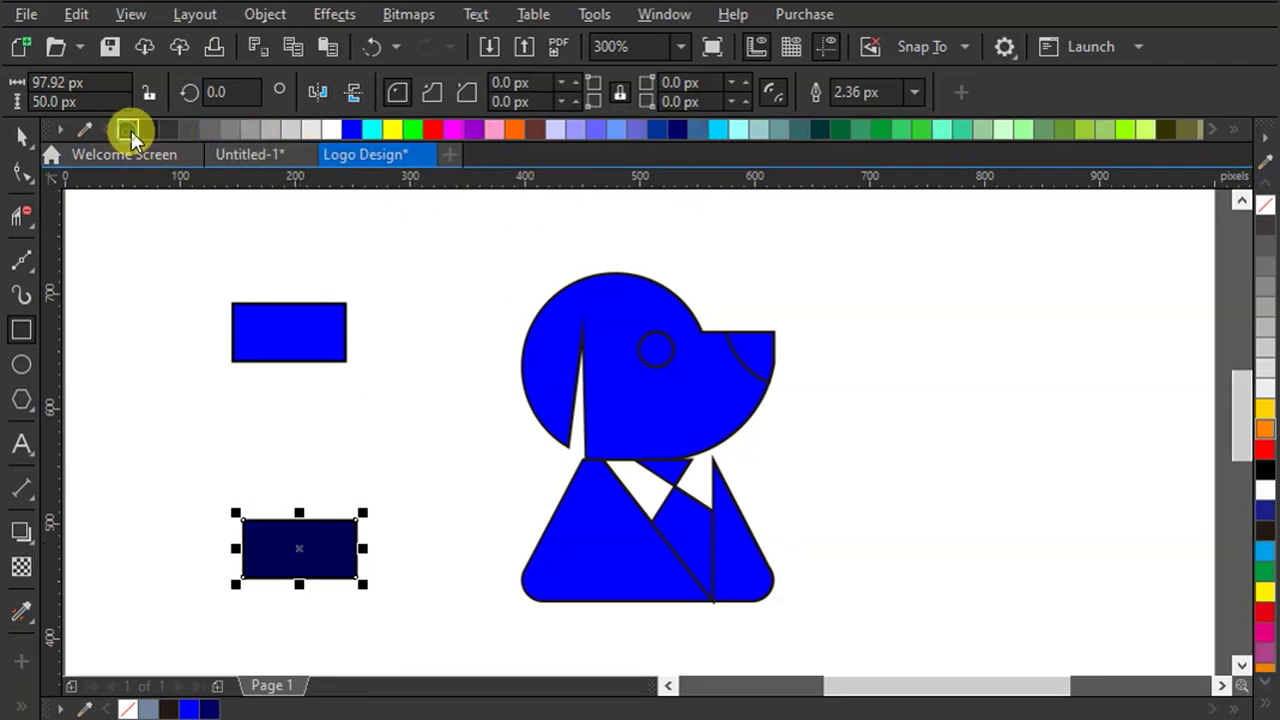
# Step: Blend the blue and dark navy rectangles with 3 intermediate steps to make a column of shades
pyautogui.click(20, 137)
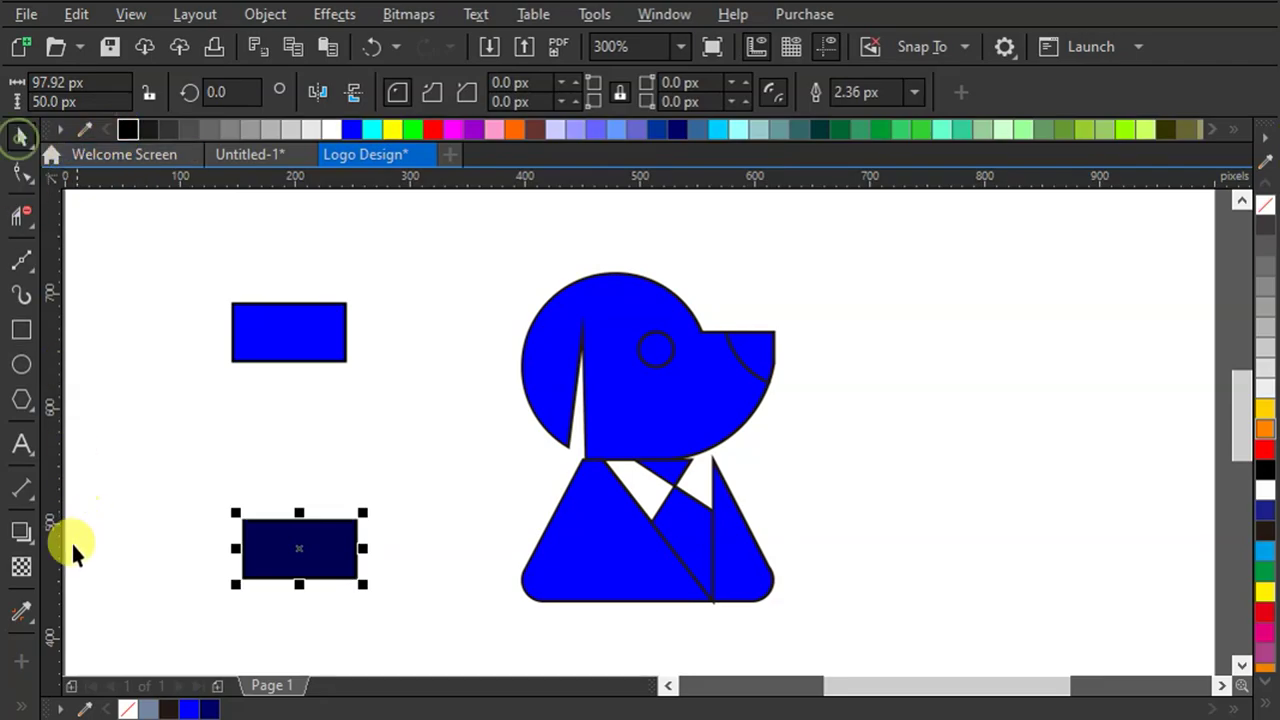
pyautogui.click(30, 543)
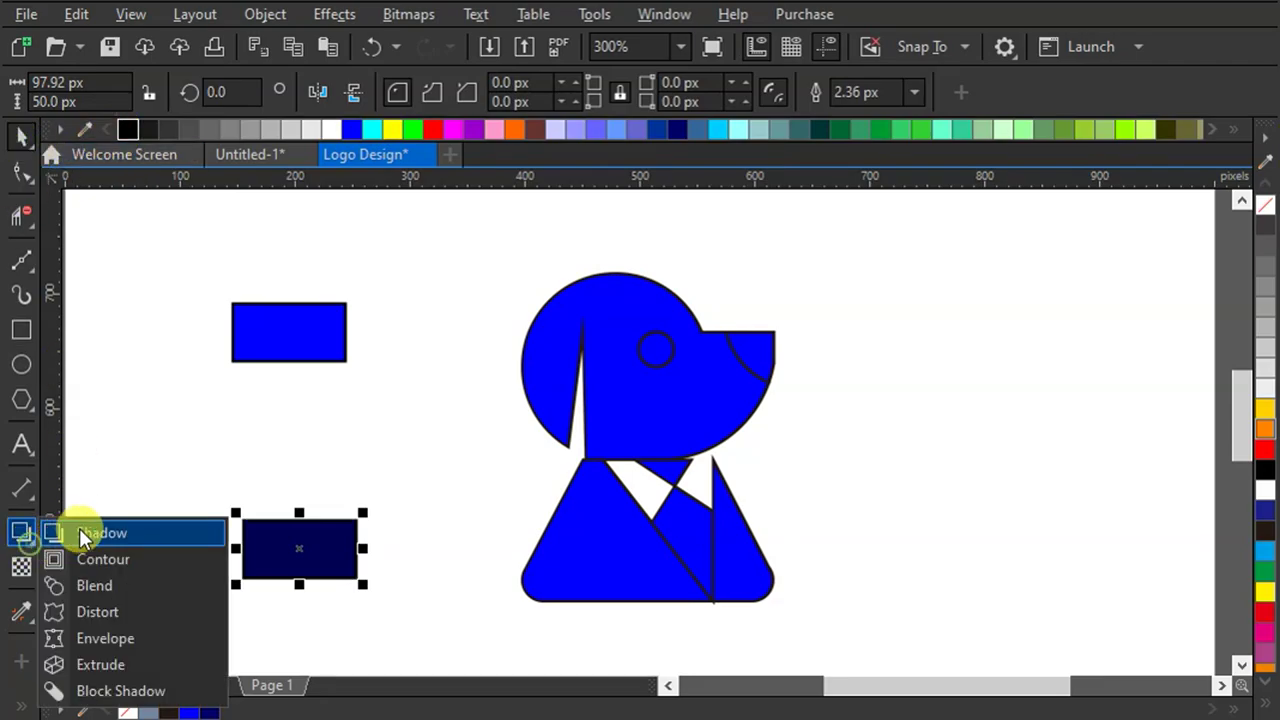
pyautogui.click(121, 585)
pyautogui.moveTo(275, 540); pyautogui.dragTo(303, 326)
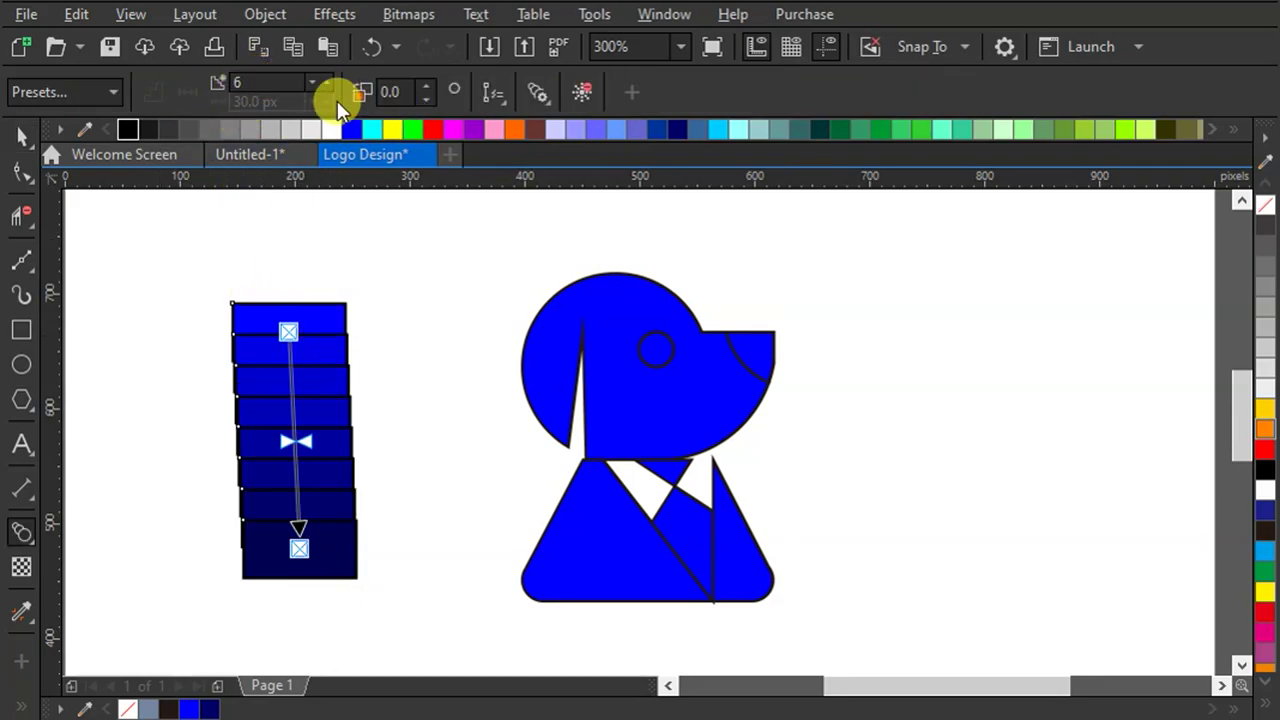
pyautogui.click(309, 84)
pyautogui.click(312, 84)
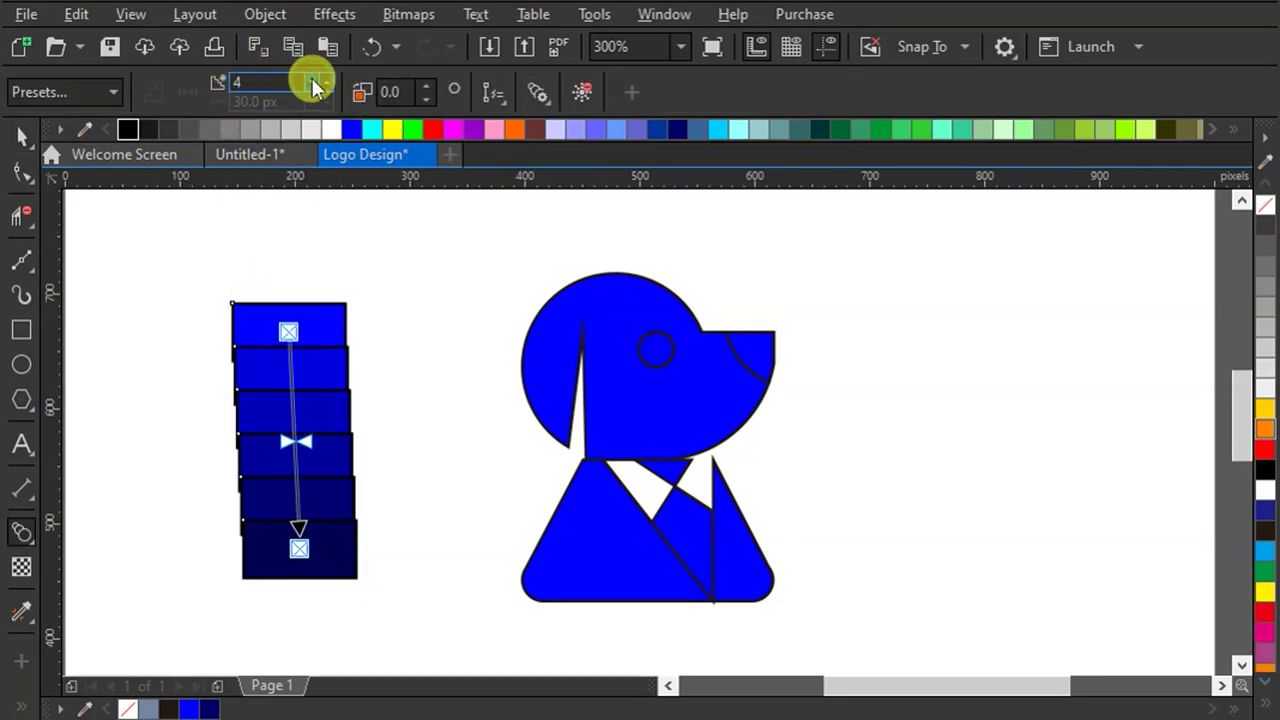
pyautogui.click(312, 86)
# Step: Sample the middle shade of the blend with the Color Eyedropper and fill both jacket pieces with it
pyautogui.click(28, 608)
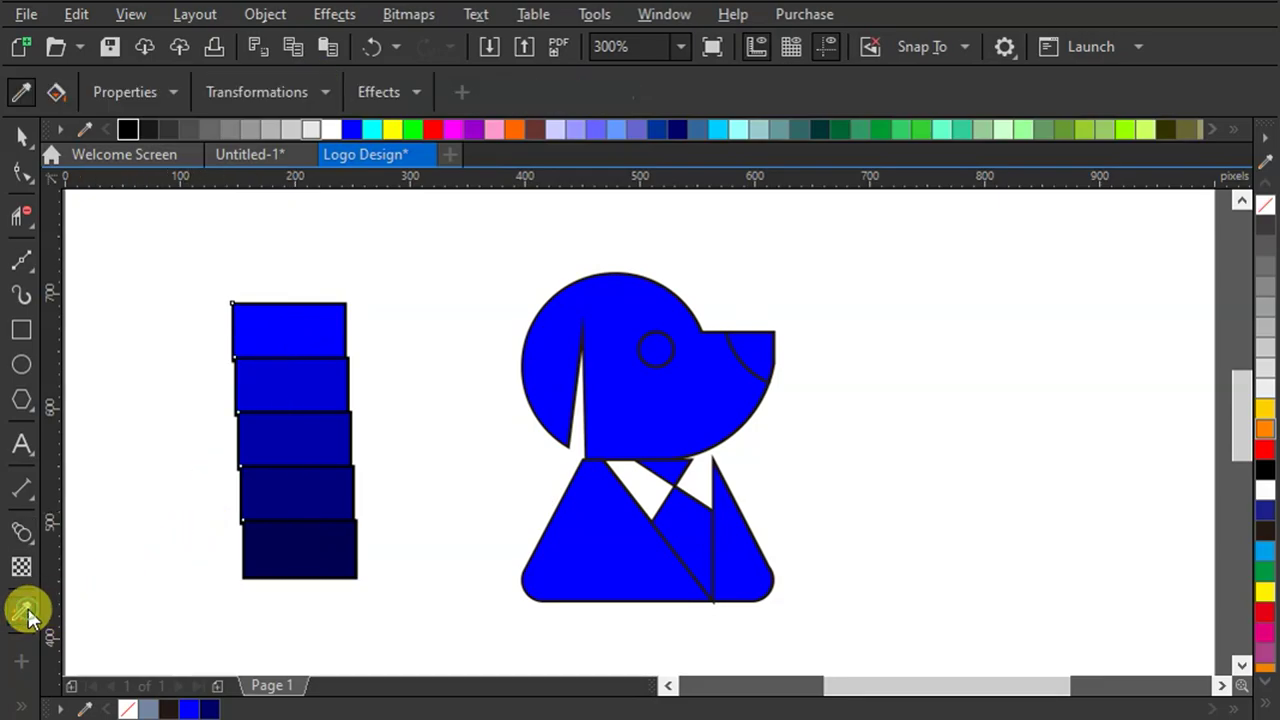
pyautogui.click(34, 625)
pyautogui.click(90, 609)
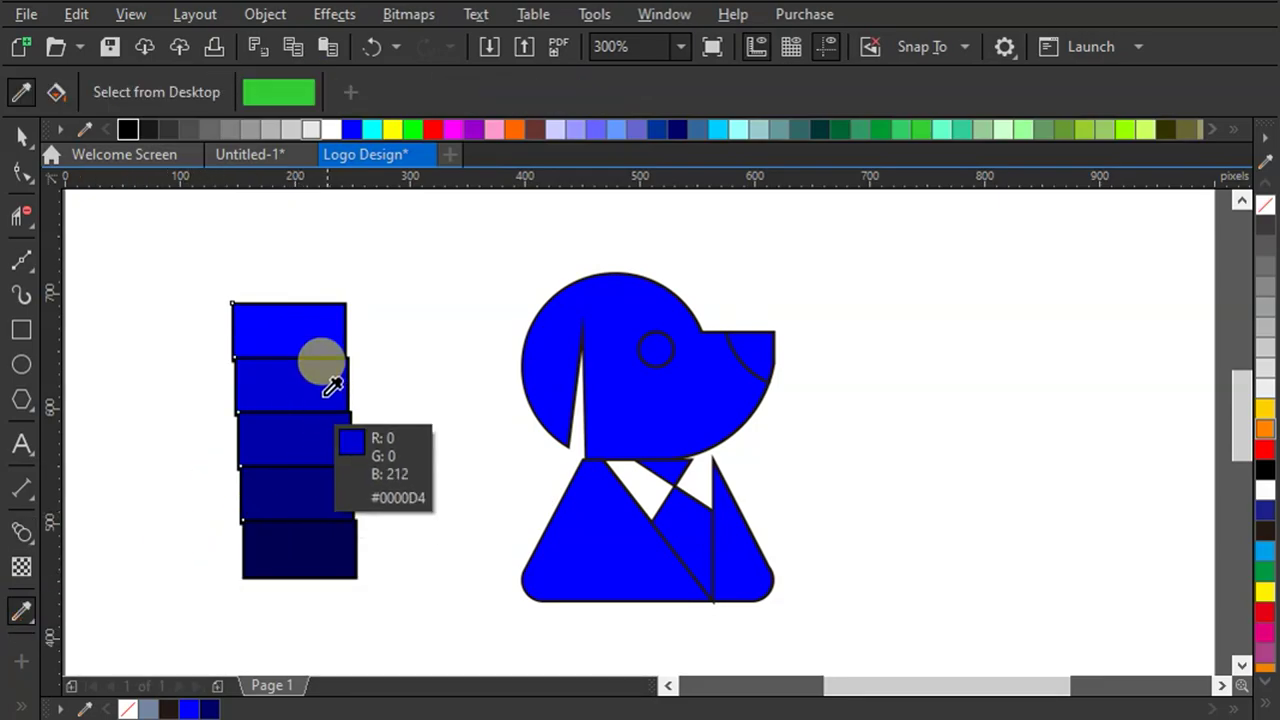
pyautogui.click(328, 329)
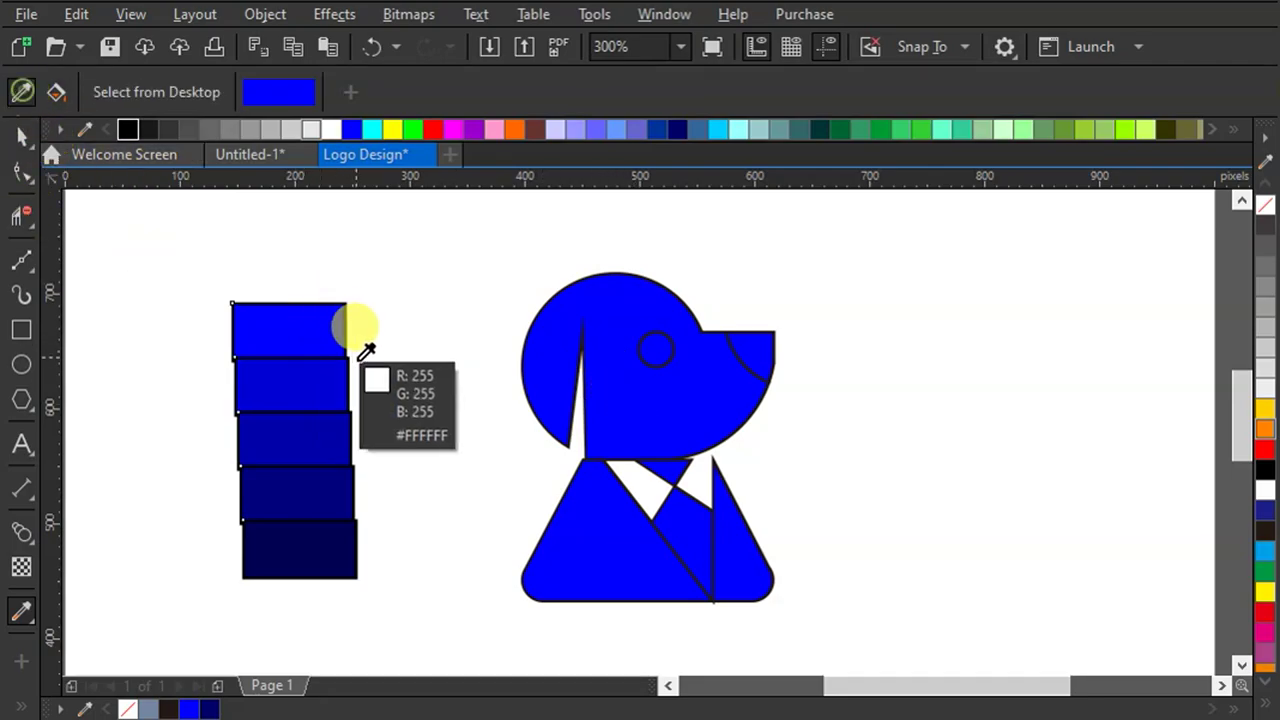
pyautogui.click(318, 442)
pyautogui.click(610, 525)
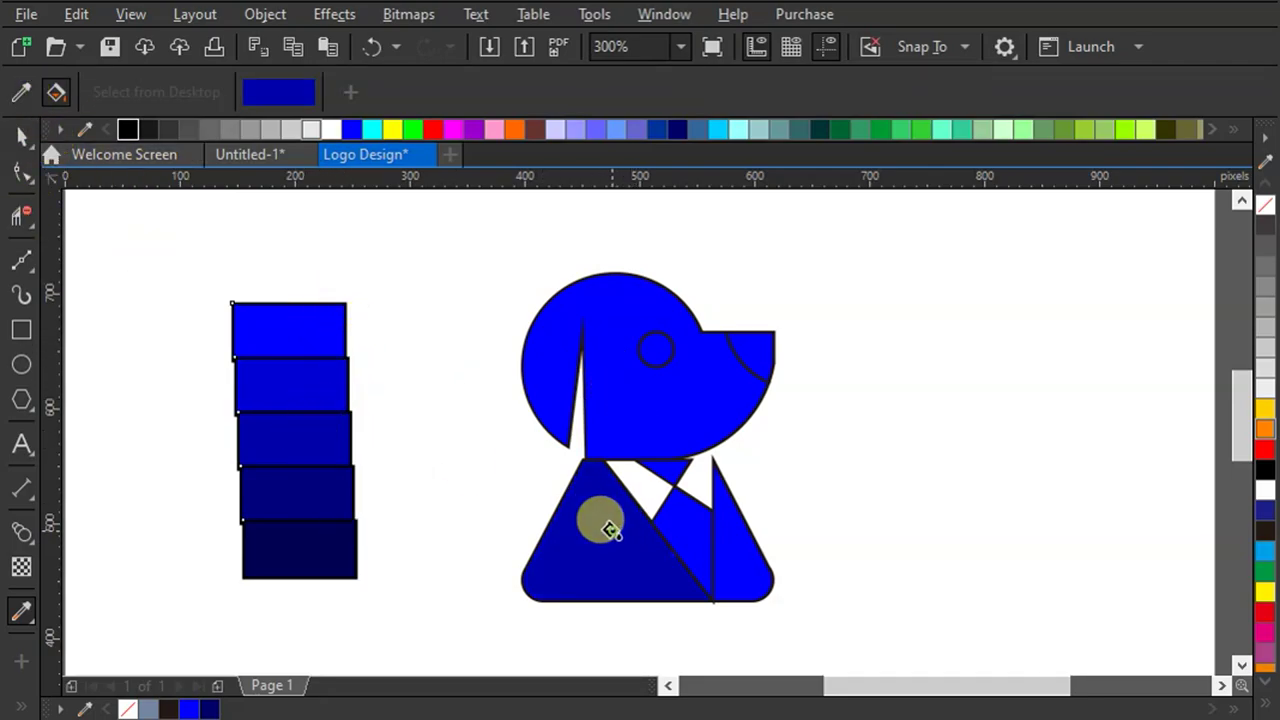
pyautogui.click(727, 557)
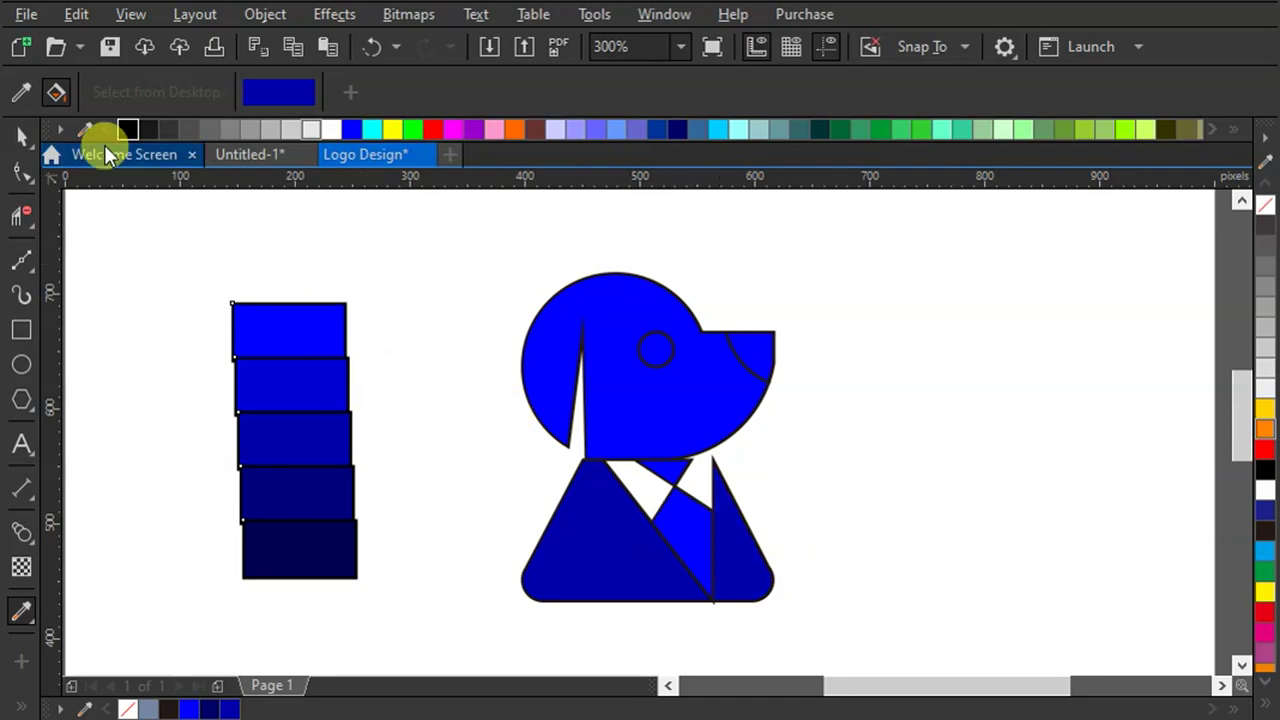
# Step: Fill both jacket pieces with the fourth shade of the blend, try it on the head and undo the head fill
pyautogui.click(23, 100)
pyautogui.click(315, 485)
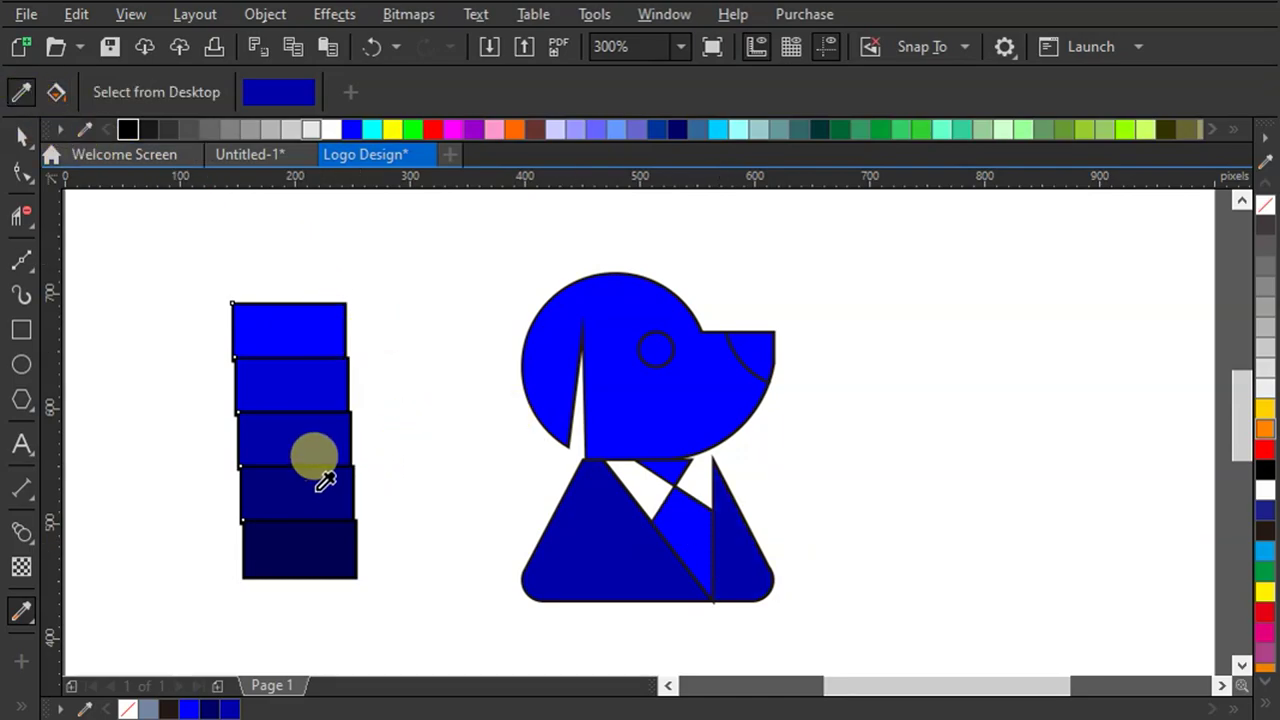
pyautogui.click(575, 538)
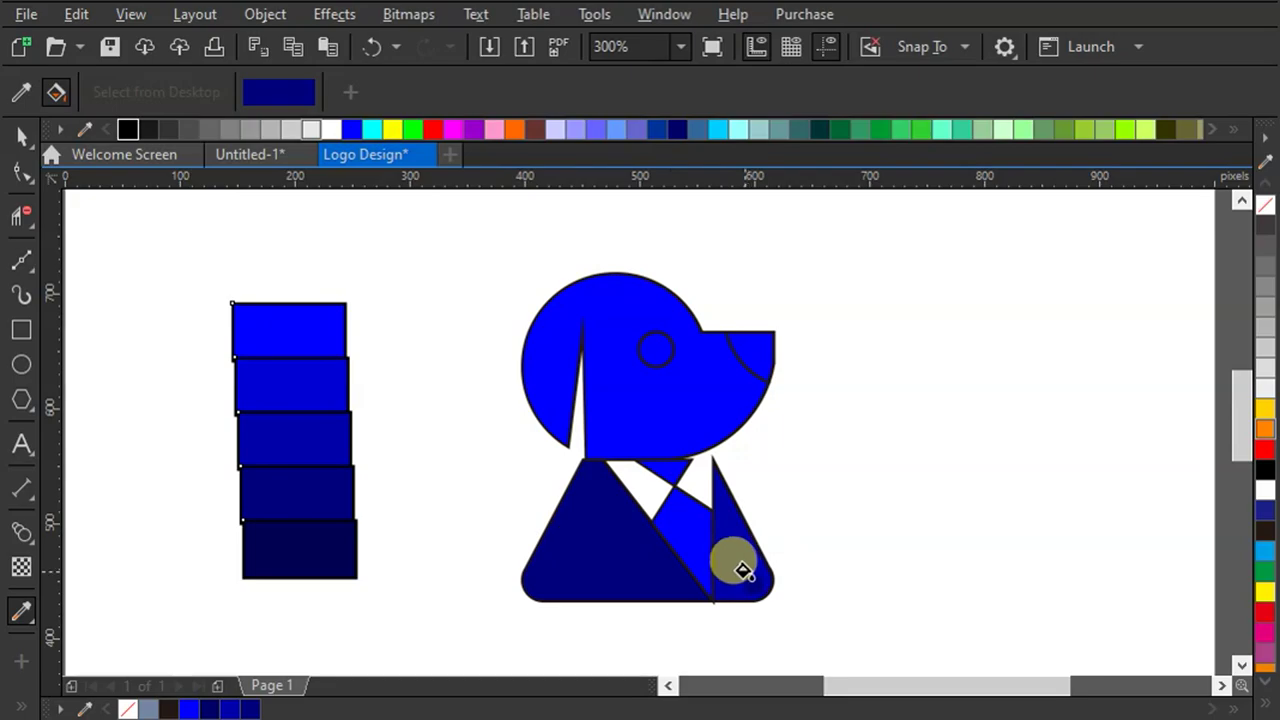
pyautogui.click(641, 403)
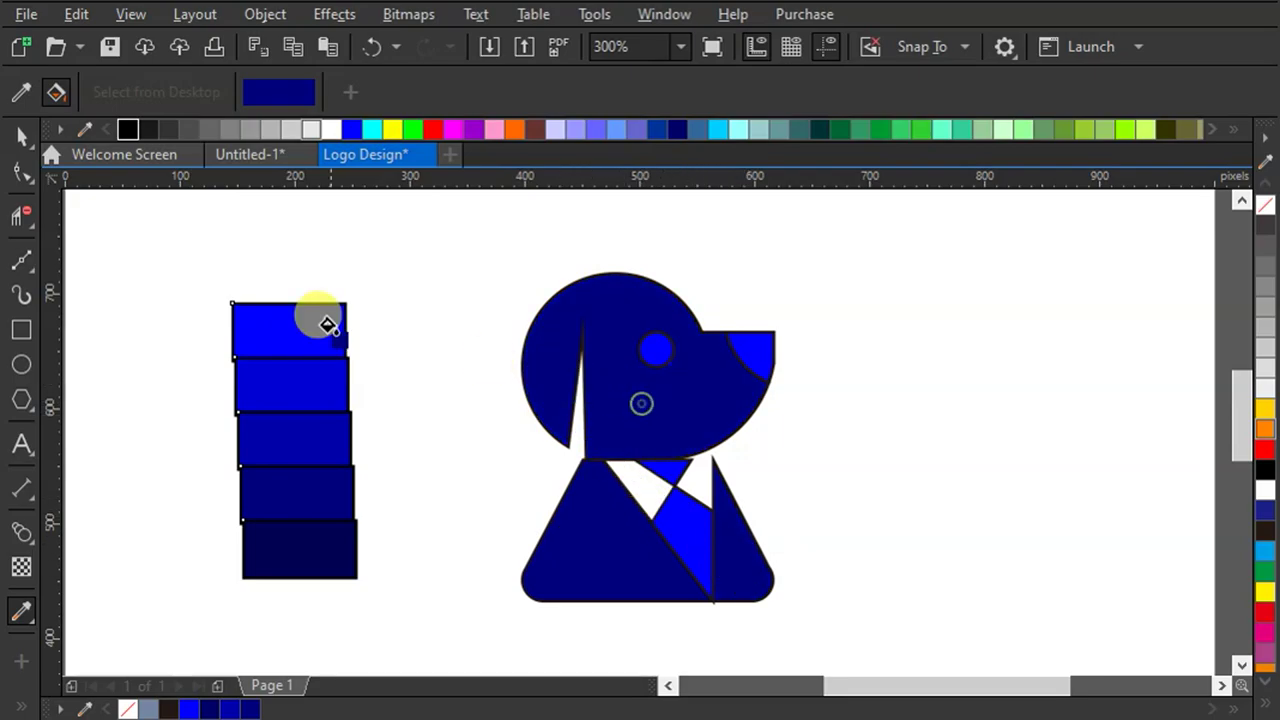
pyautogui.click(371, 48)
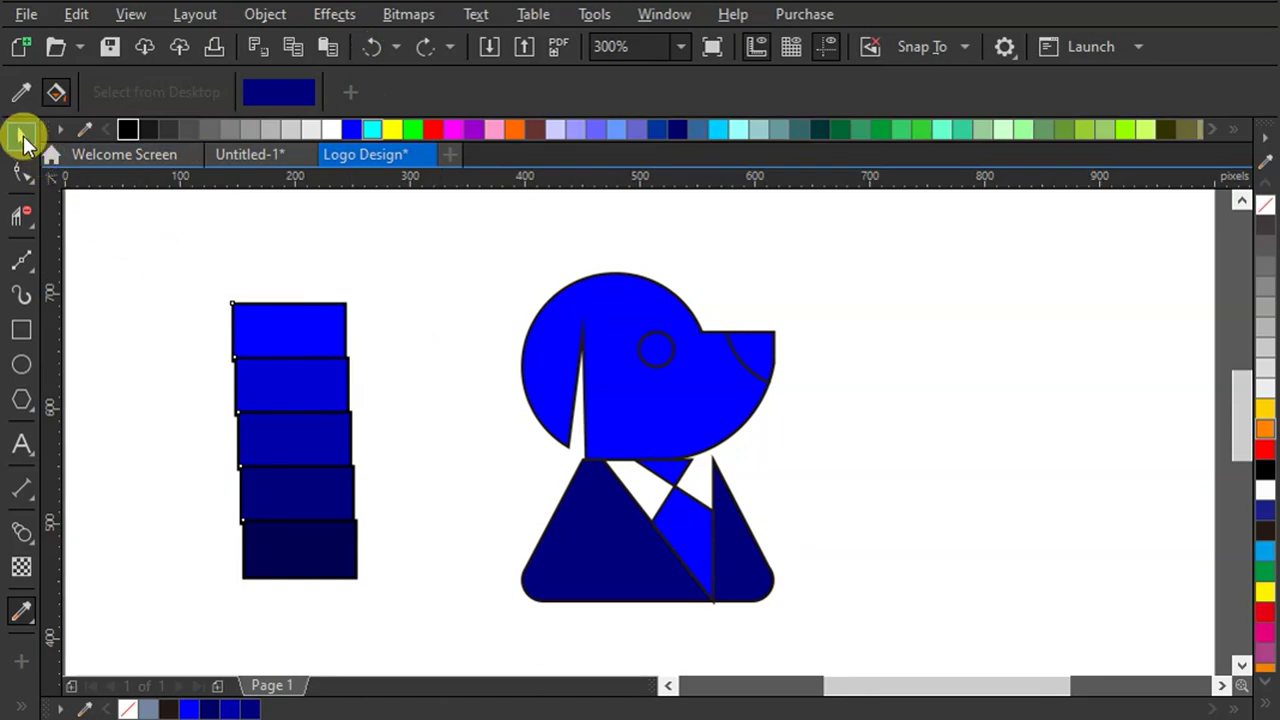
# Step: Draw a rectangle about 77 × 78 px between the shade column and the dog's head and fill it with blue
pyautogui.click(24, 140)
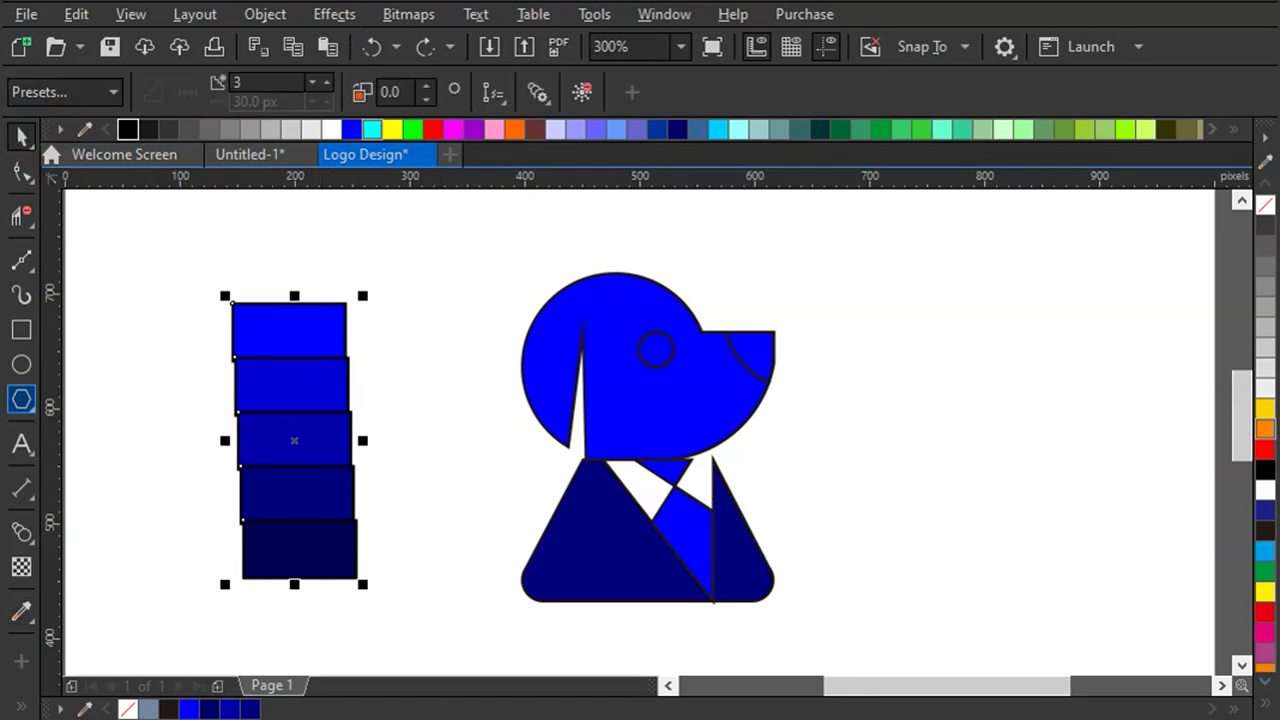
pyautogui.click(22, 331)
pyautogui.moveTo(363, 297); pyautogui.dragTo(467, 399)
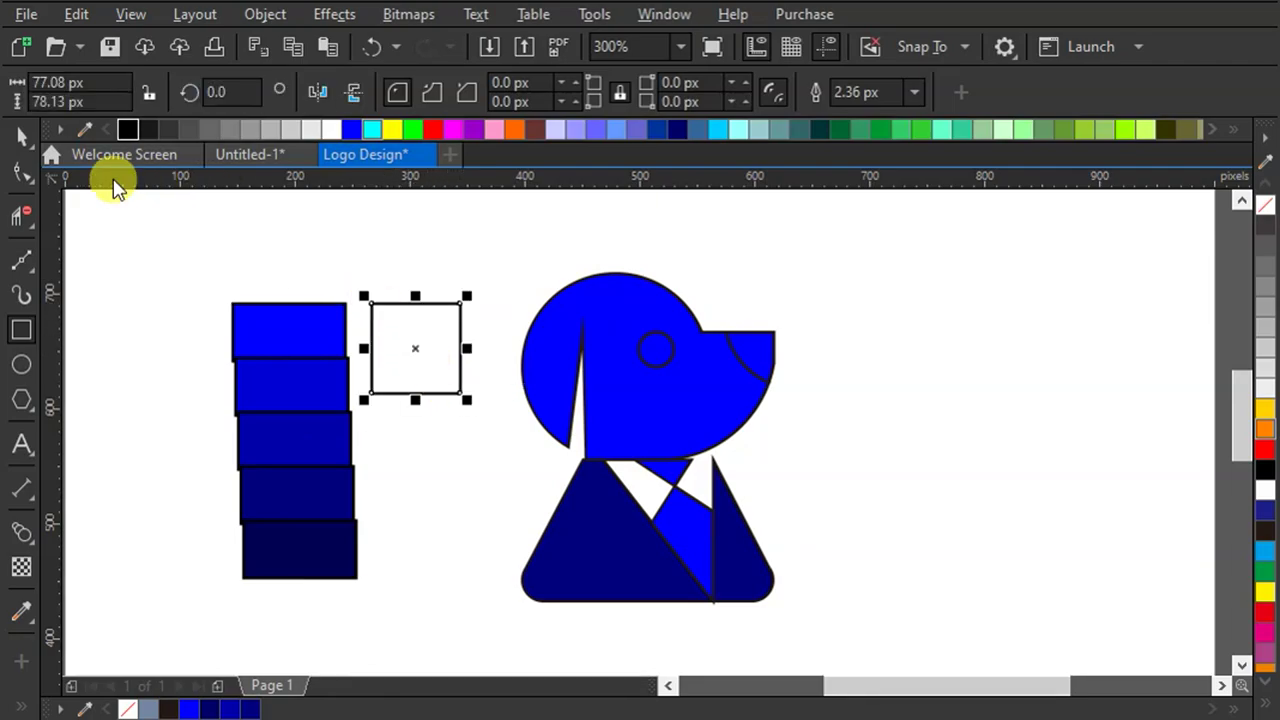
pyautogui.click(24, 138)
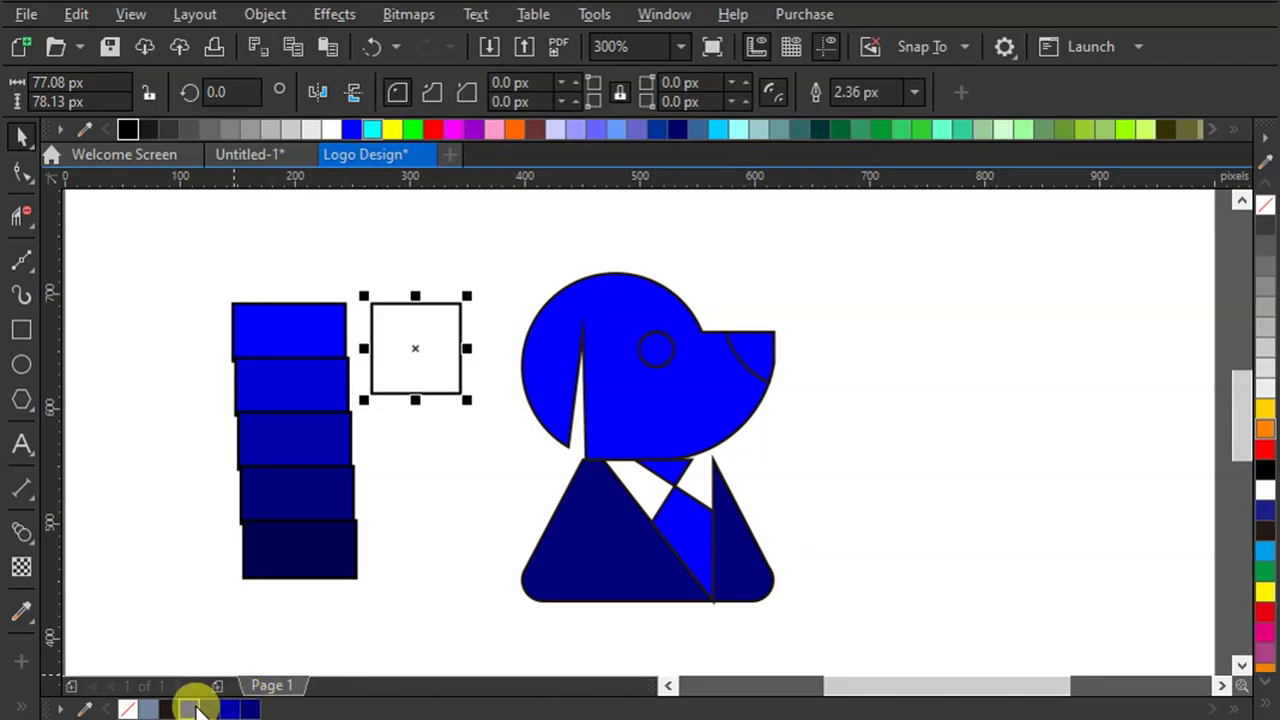
pyautogui.click(193, 708)
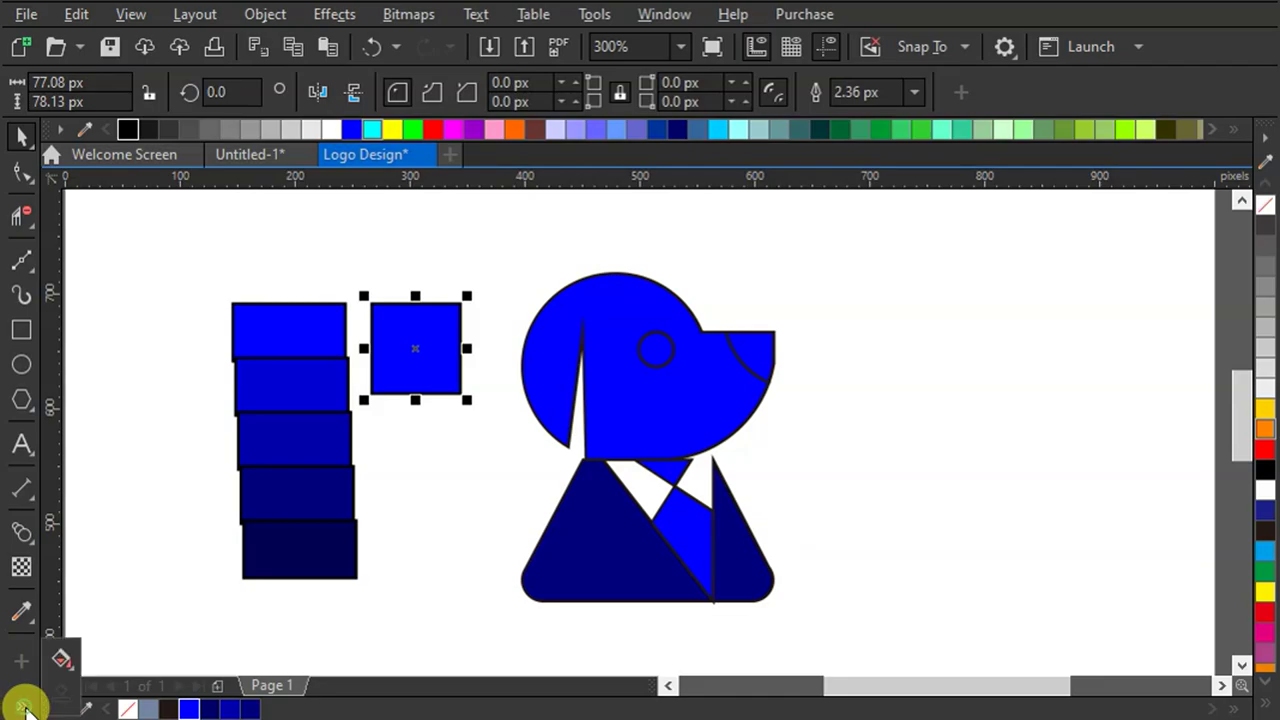
# Step: Give the square beside the shade column a diagonal blue-to-cyan gradient and extend the cyan end beyond its upper corner
pyautogui.click(57, 660)
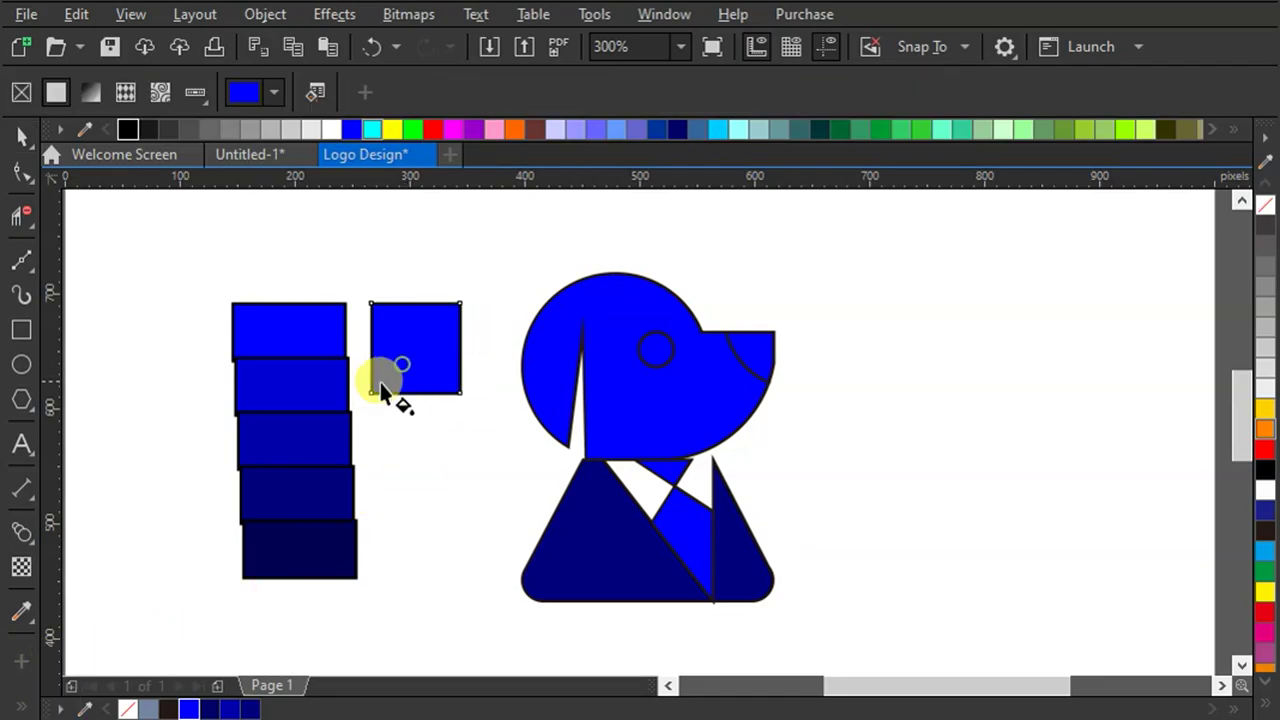
pyautogui.moveTo(375, 380); pyautogui.dragTo(449, 302)
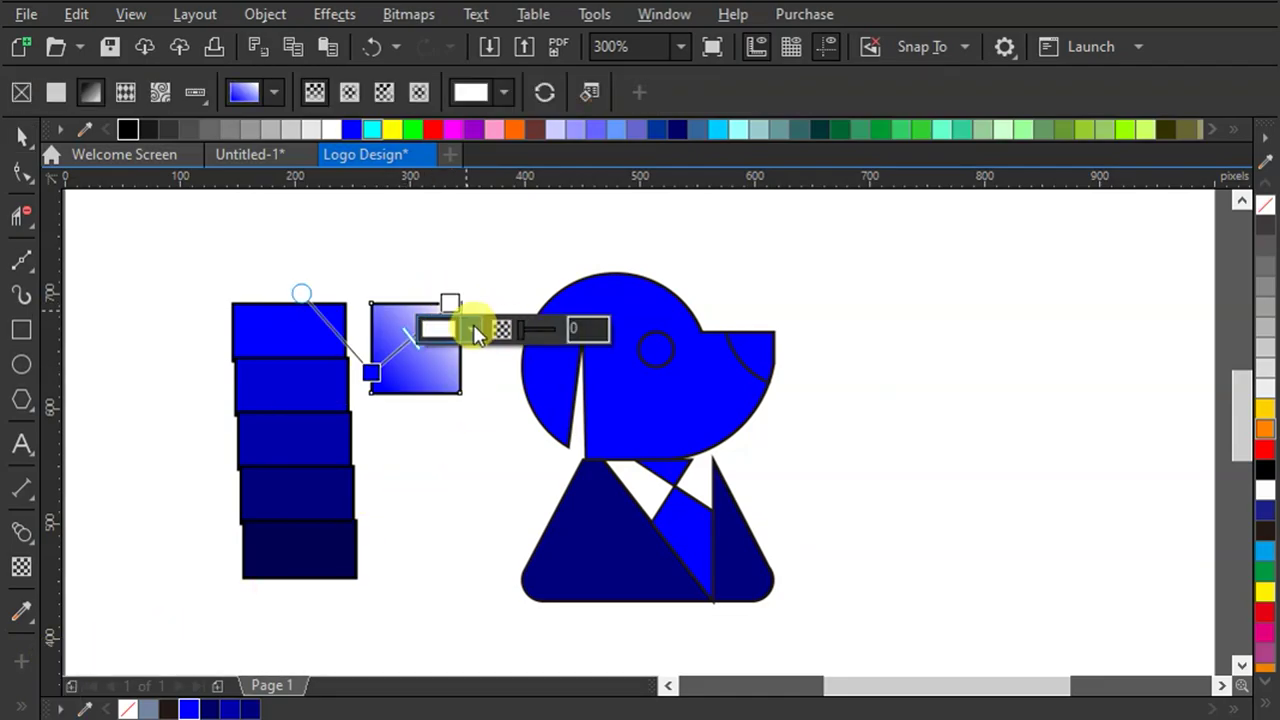
pyautogui.click(466, 327)
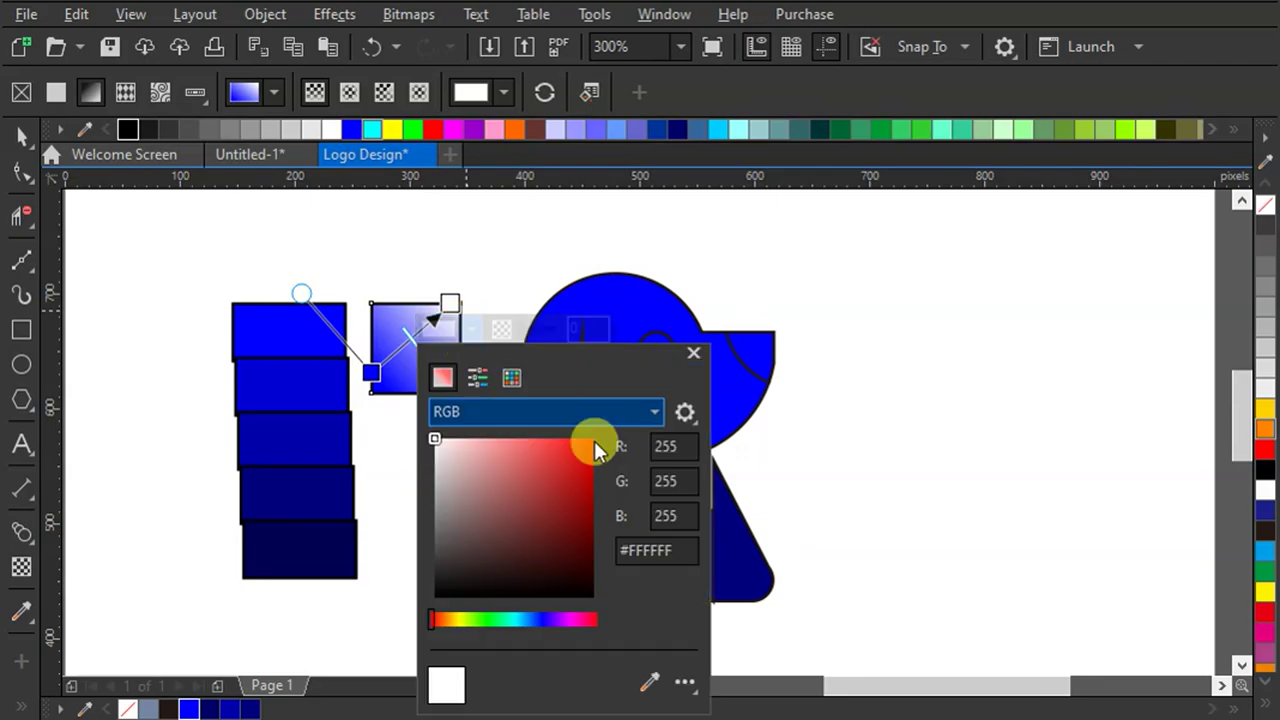
pyautogui.click(650, 686)
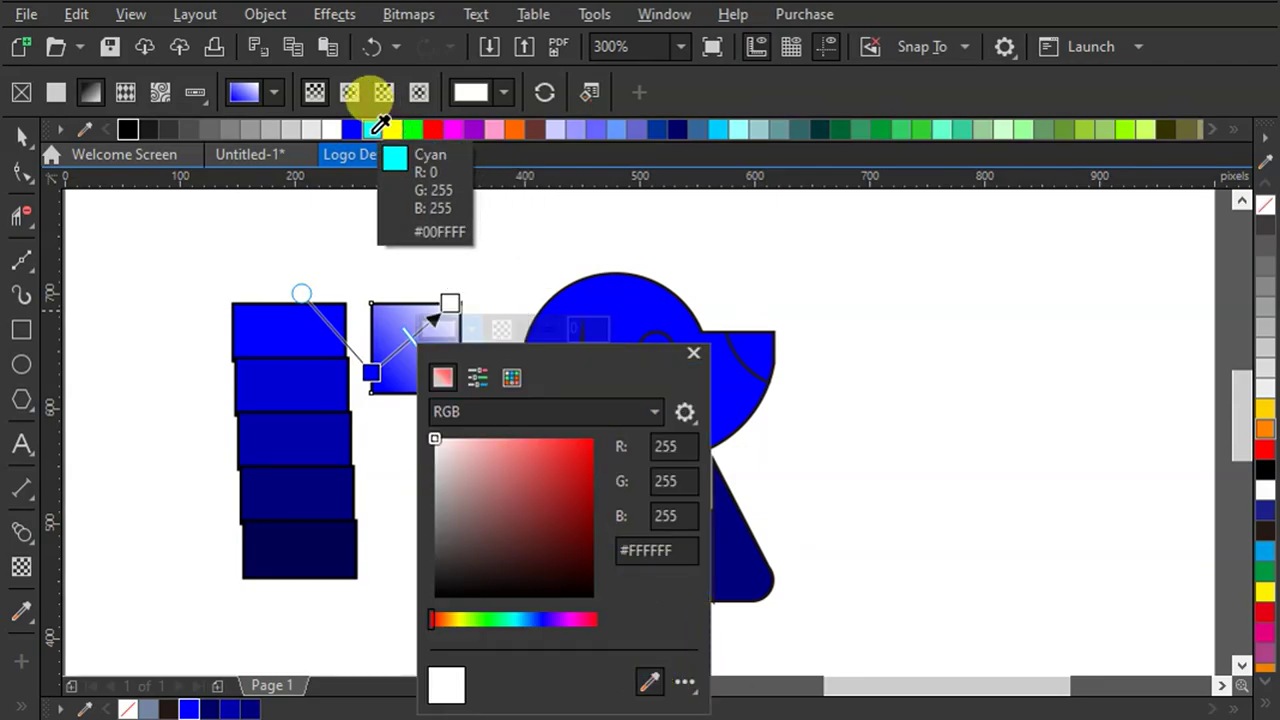
pyautogui.click(371, 129)
pyautogui.click(445, 300)
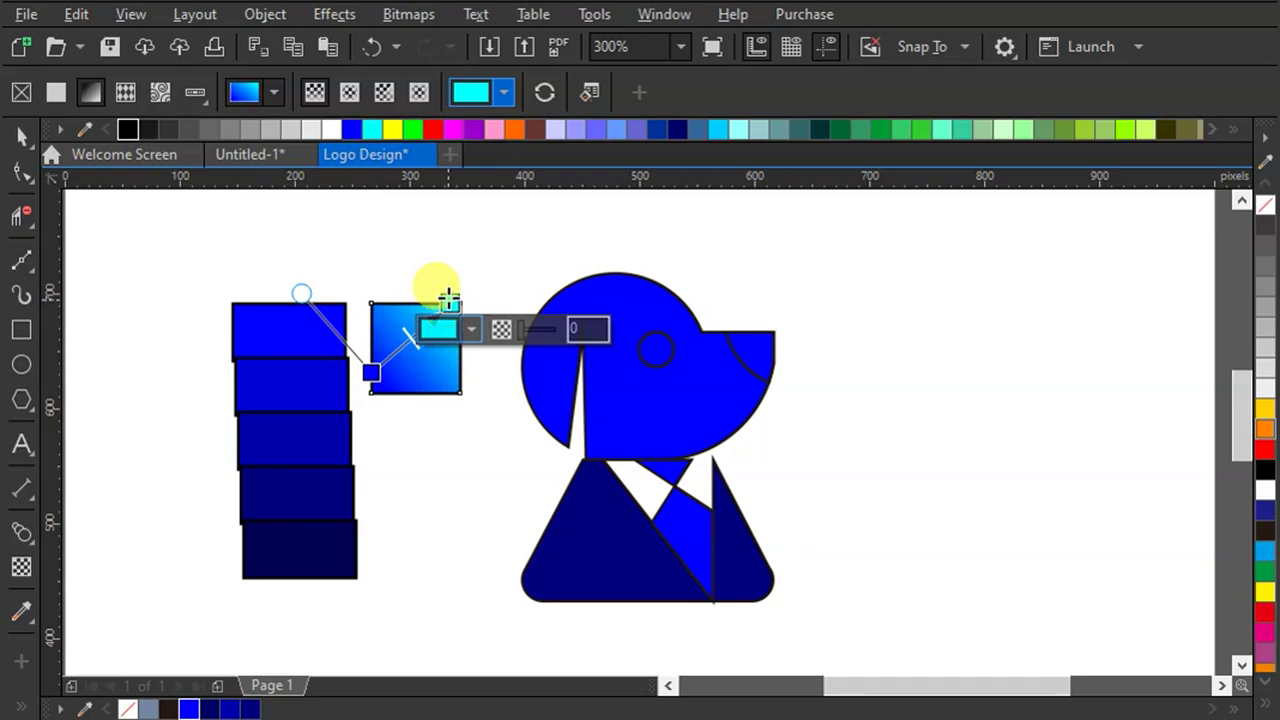
pyautogui.moveTo(447, 302); pyautogui.dragTo(480, 266)
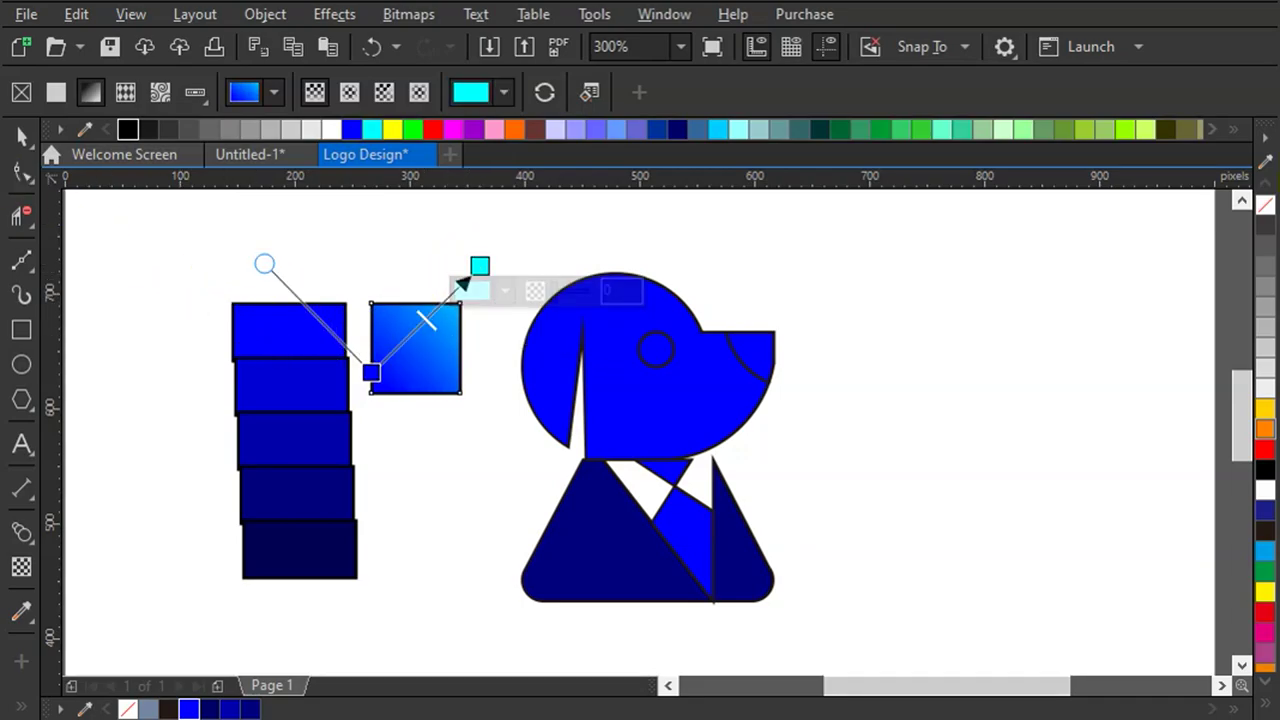
pyautogui.click(25, 137)
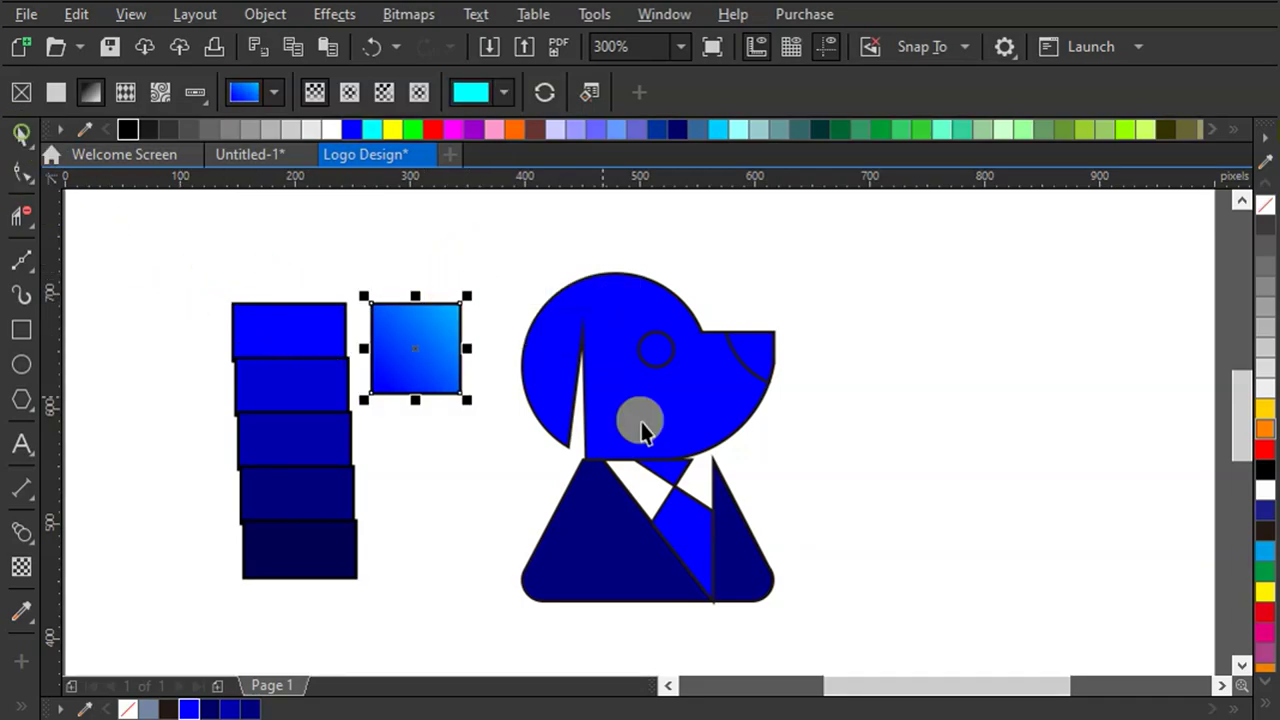
# Step: Weld both jacket pieces and the dog's head into a single shape
pyautogui.click(757, 563)
pyautogui.keyDown('shift'); pyautogui.click(626, 528); pyautogui.keyUp('shift')
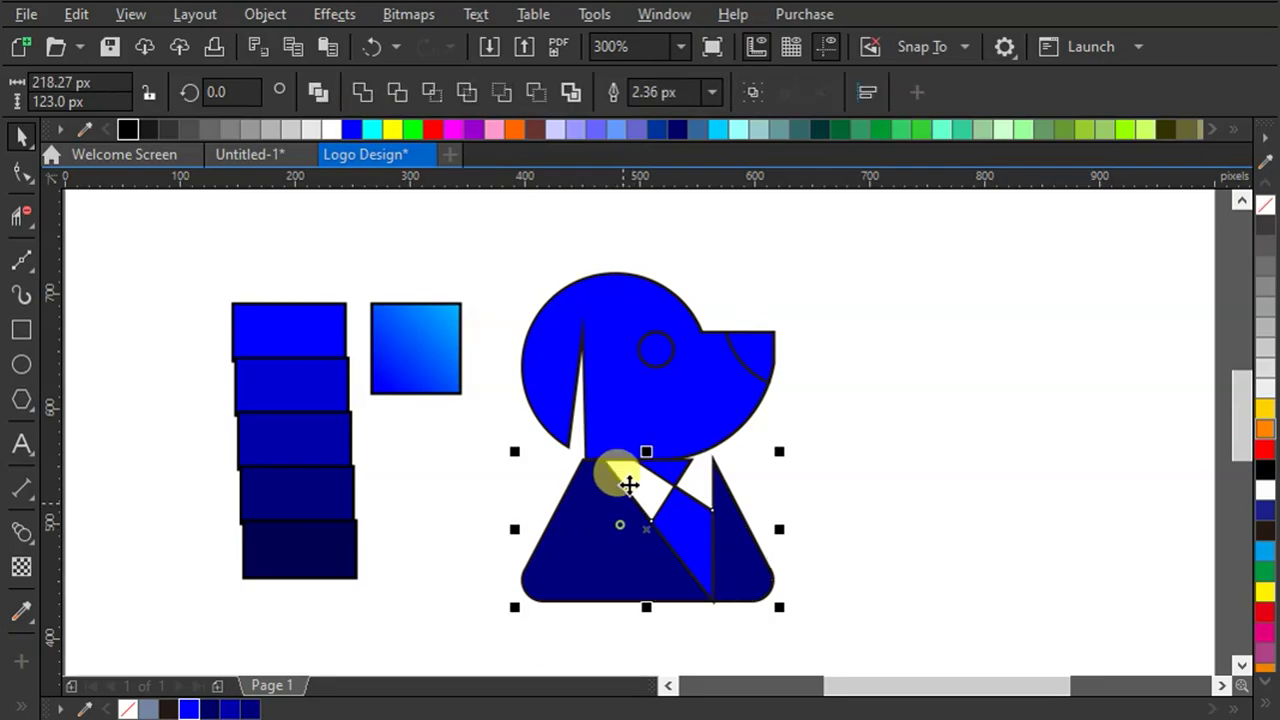
pyautogui.keyDown('shift'); pyautogui.click(640, 385); pyautogui.keyUp('shift')
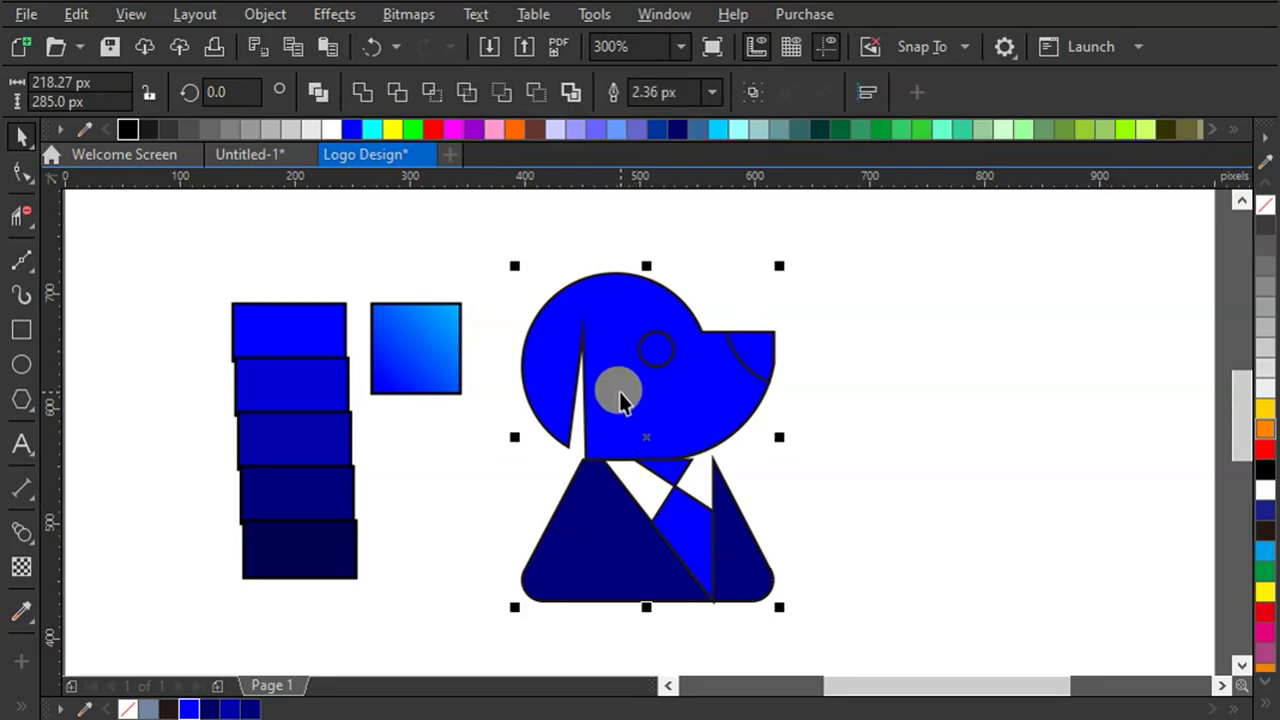
pyautogui.click(363, 93)
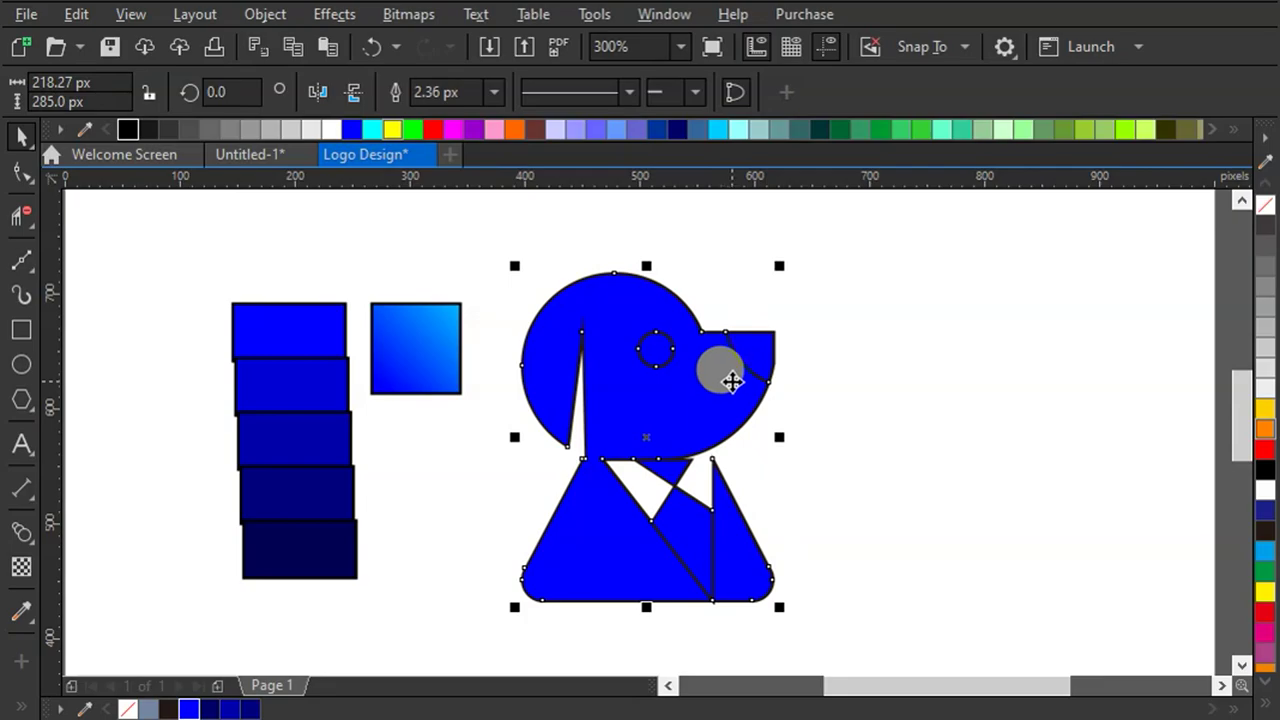
# Step: Clean up the welded shape's neck corner so the line beside the ear runs straight down to the jacket's upper corner
pyautogui.moveTo(732, 381); pyautogui.dragTo(762, 358)
pyautogui.scroll(4, 600, 443)
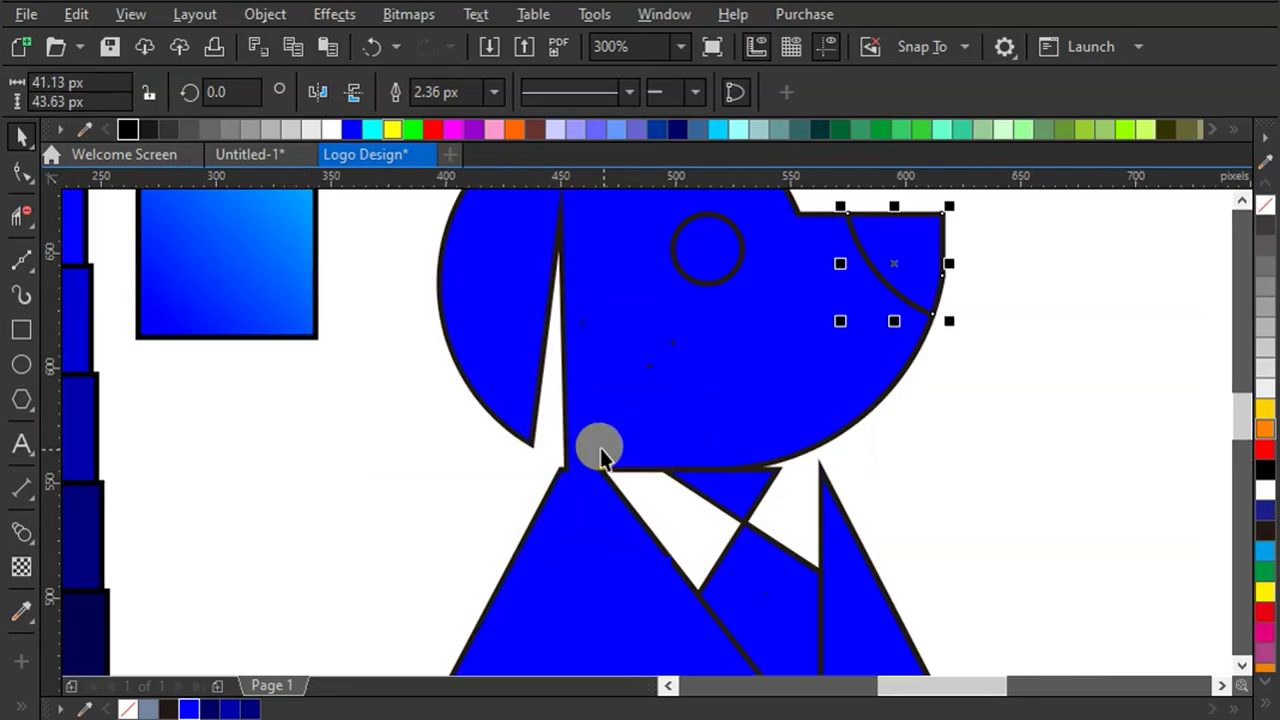
pyautogui.click(562, 487)
pyautogui.press('F10')
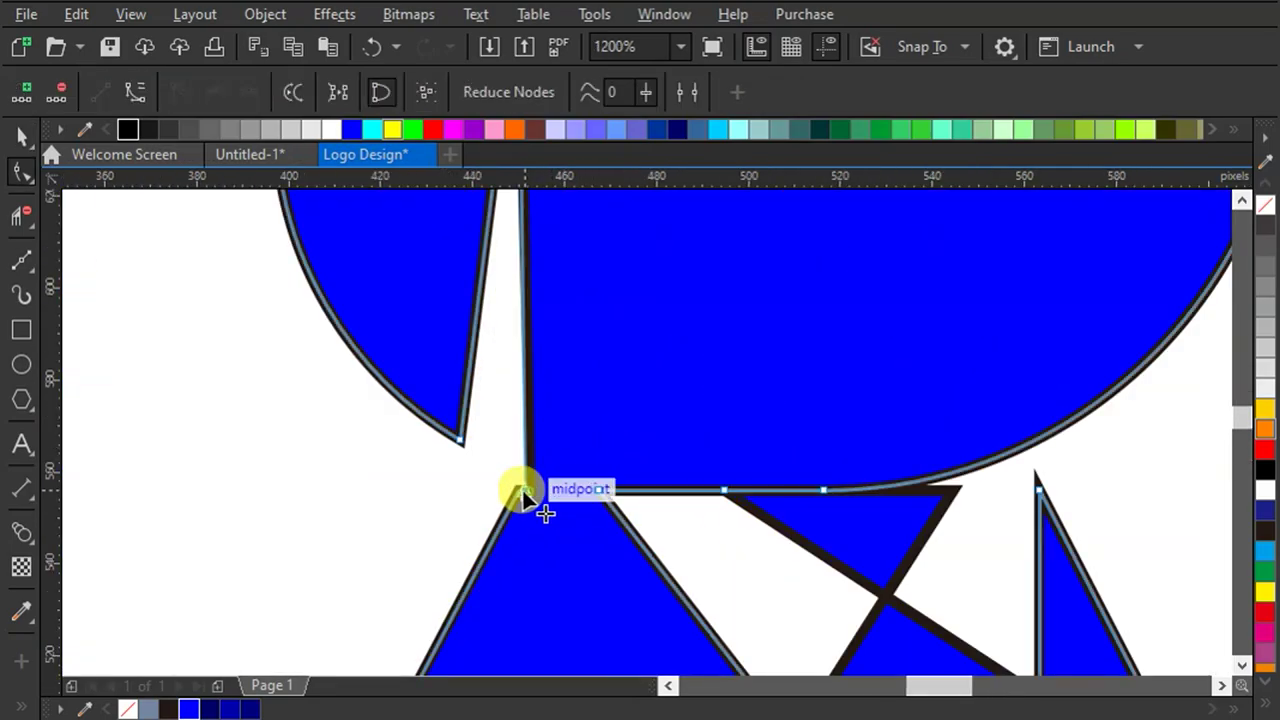
pyautogui.click(521, 496)
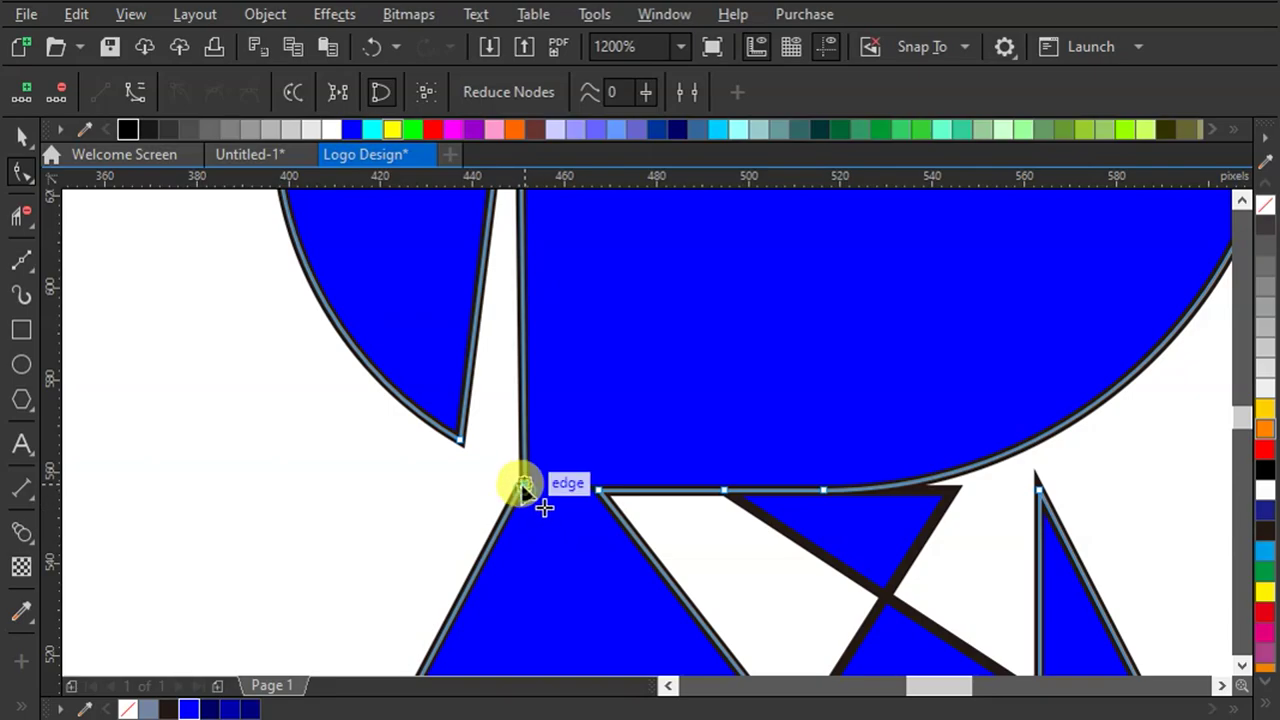
pyautogui.click(520, 487)
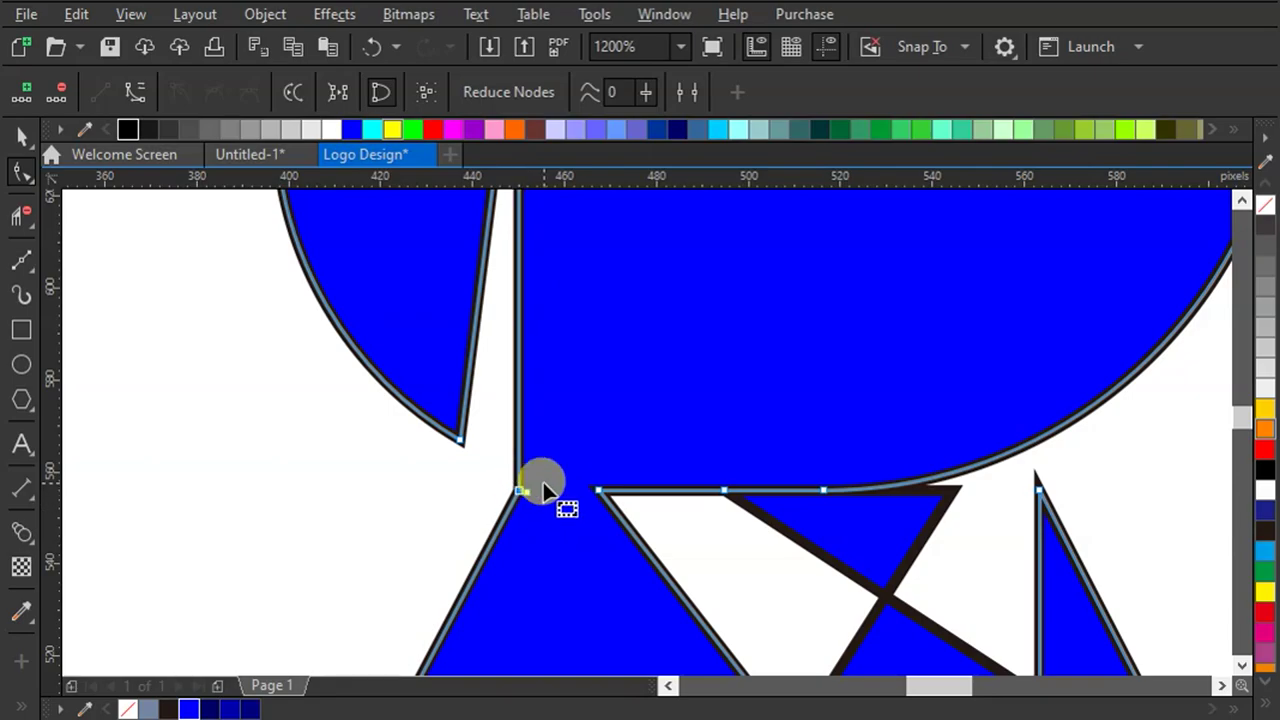
pyautogui.scroll(-1, 543, 482)
pyautogui.scroll(1, 731, 491)
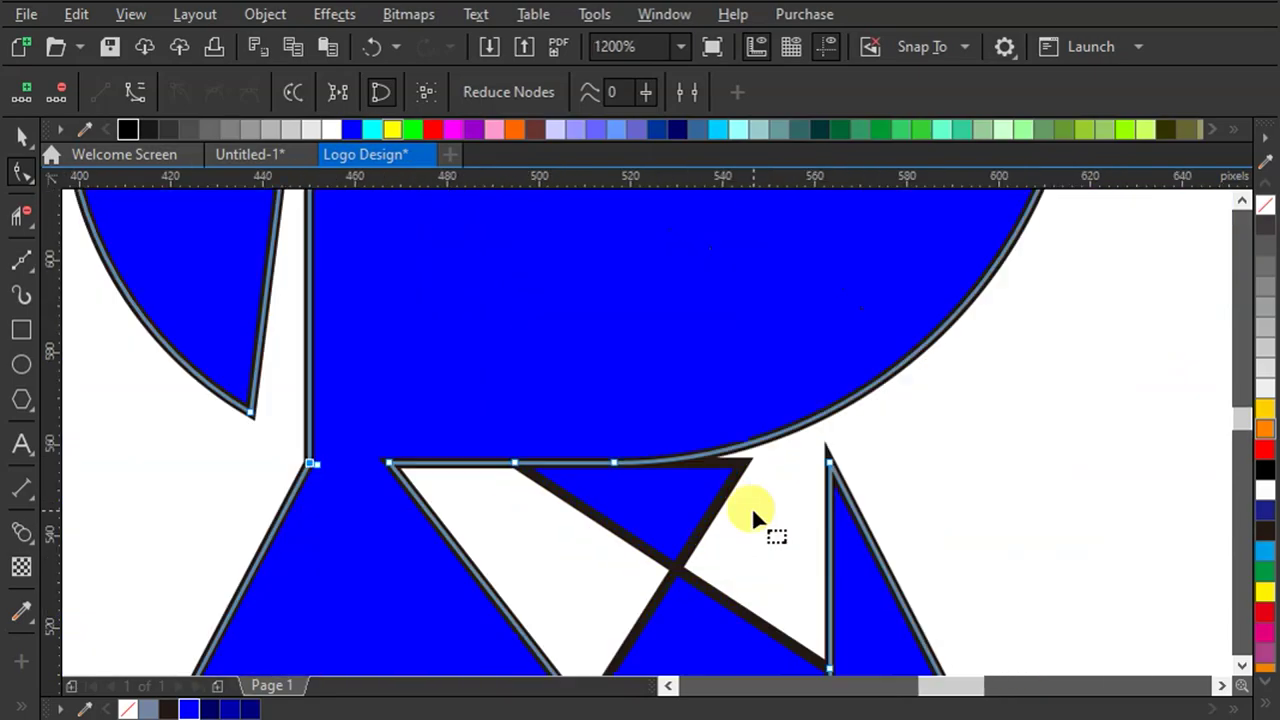
pyautogui.click(722, 466)
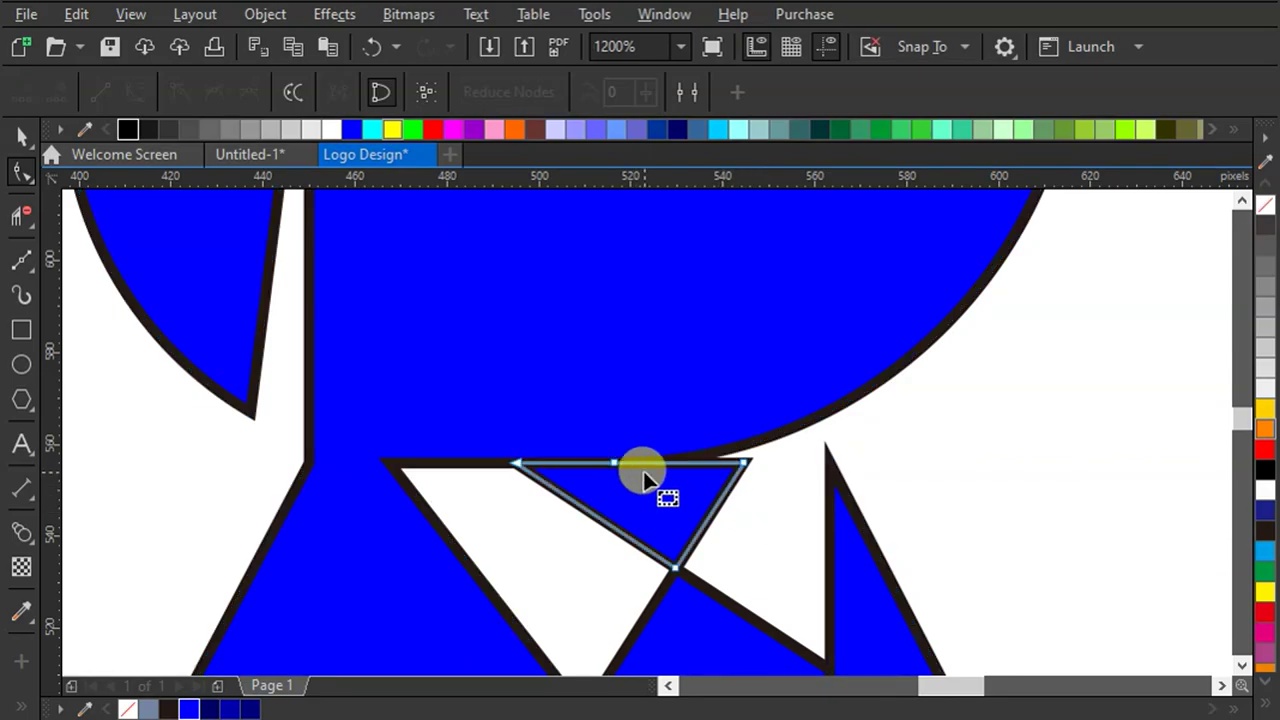
pyautogui.scroll(-2, 643, 478)
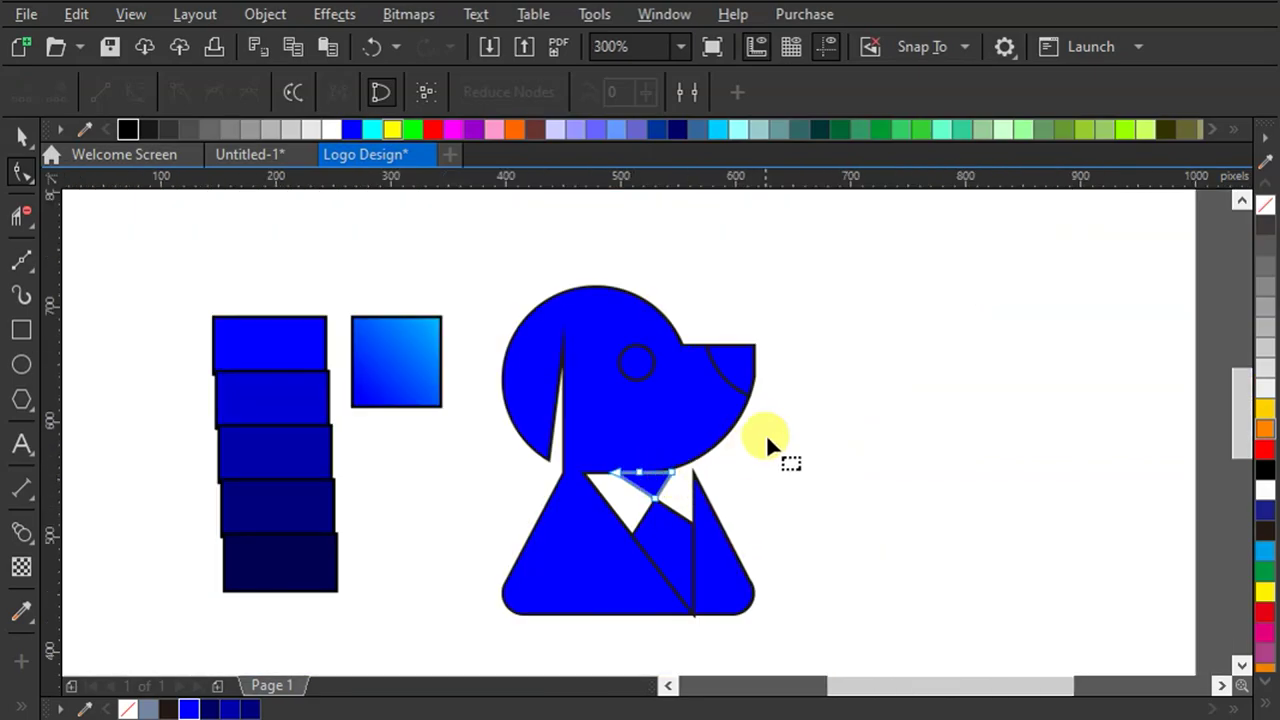
# Step: Sample the darkest navy of the shade column and fill both tie pieces with it
pyautogui.click(22, 612)
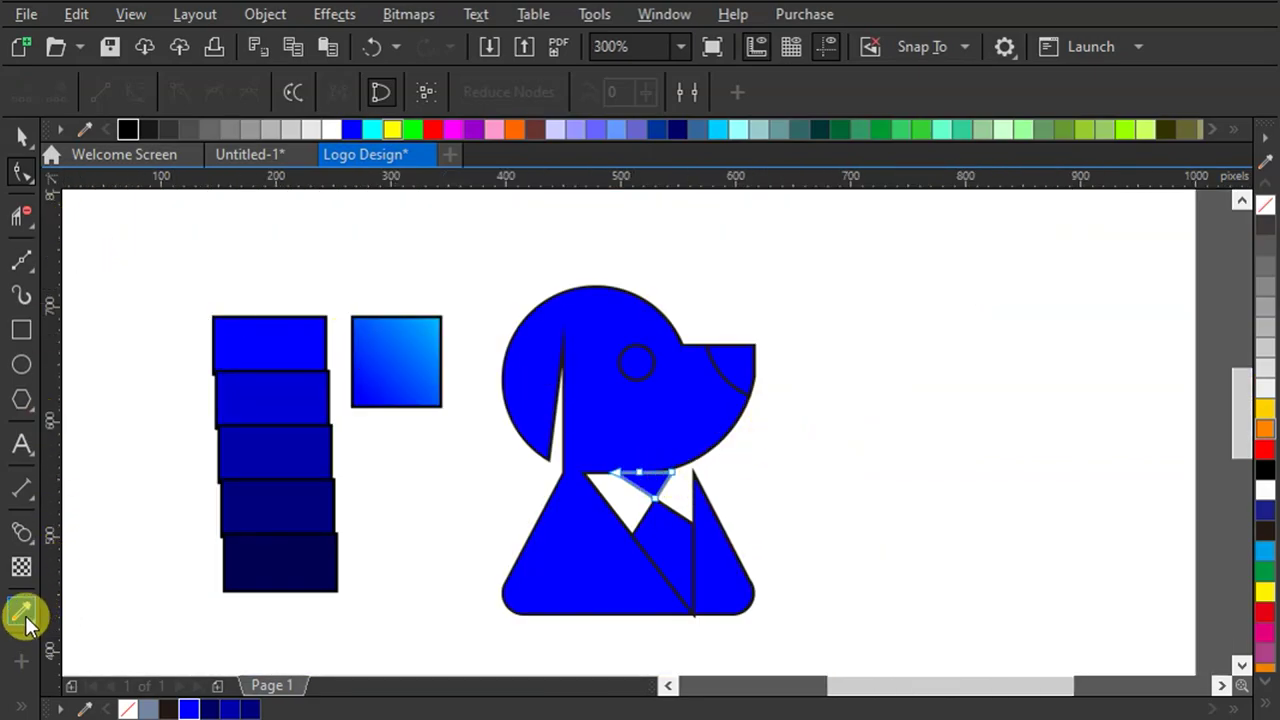
pyautogui.click(316, 548)
pyautogui.click(662, 522)
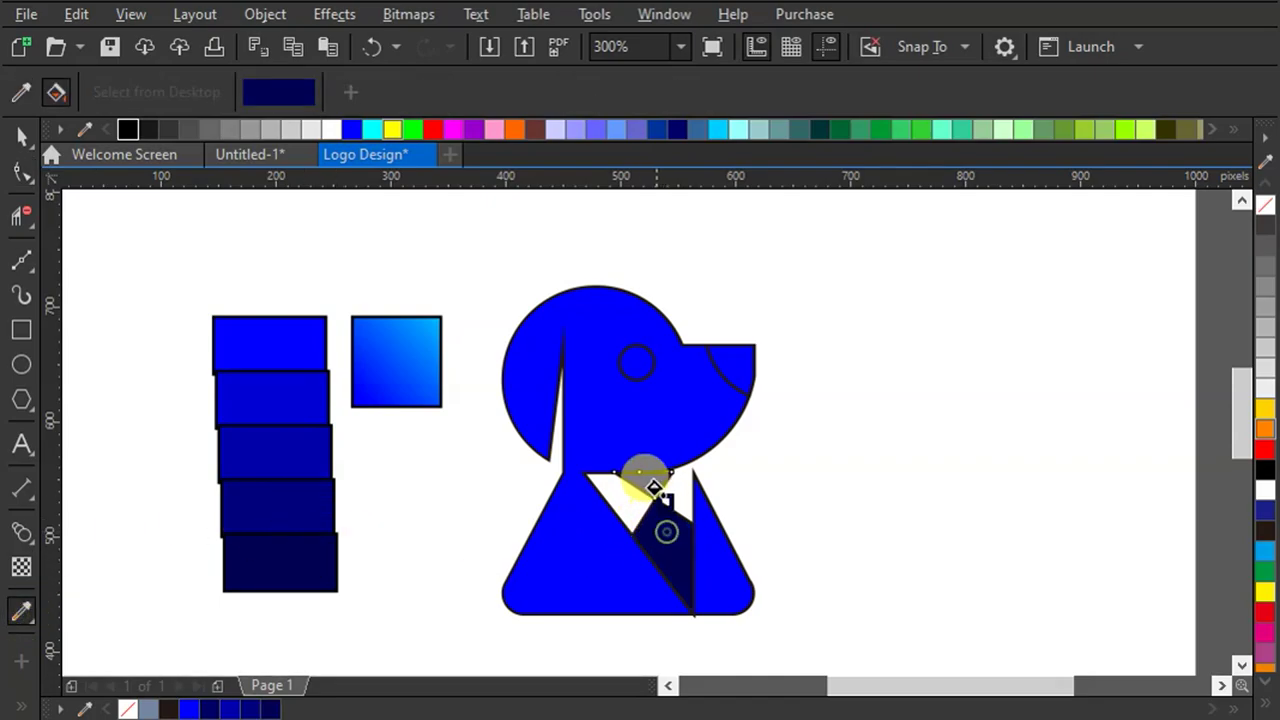
pyautogui.click(651, 485)
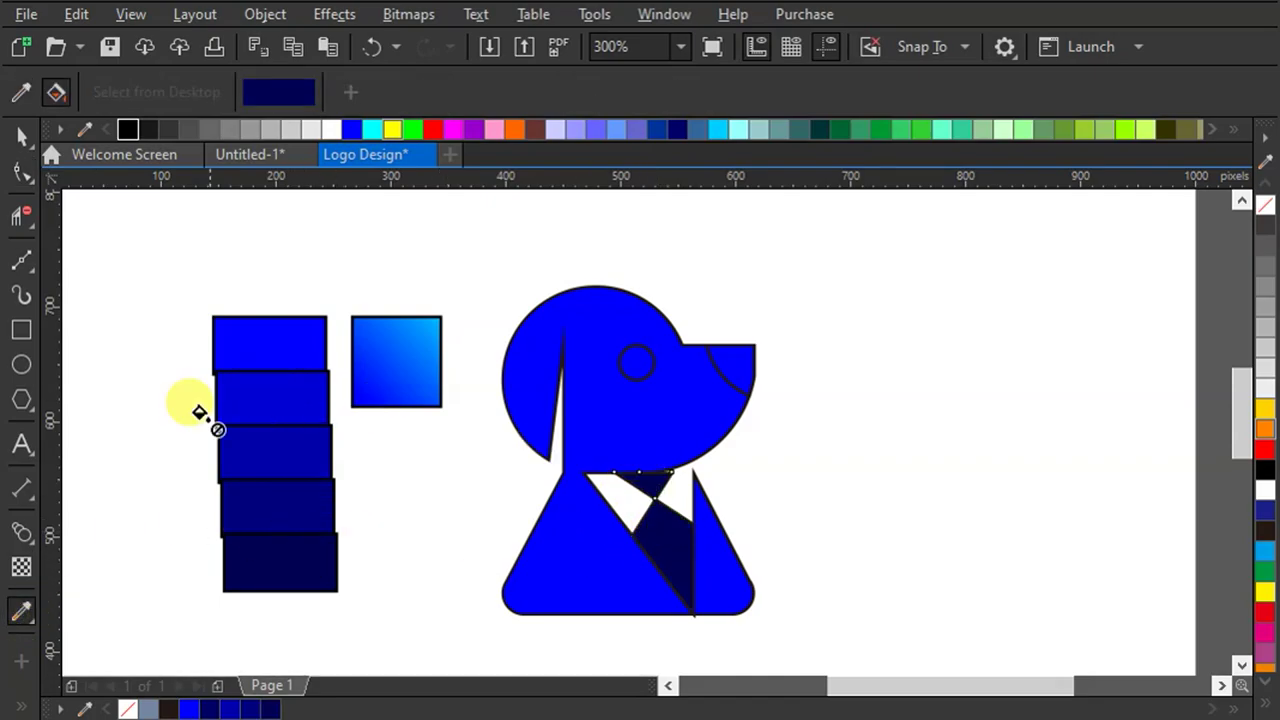
# Step: Copy the gradient square's fill with the Attributes Eyedropper and apply it to the welded dog shape
pyautogui.click(36, 626)
pyautogui.click(97, 638)
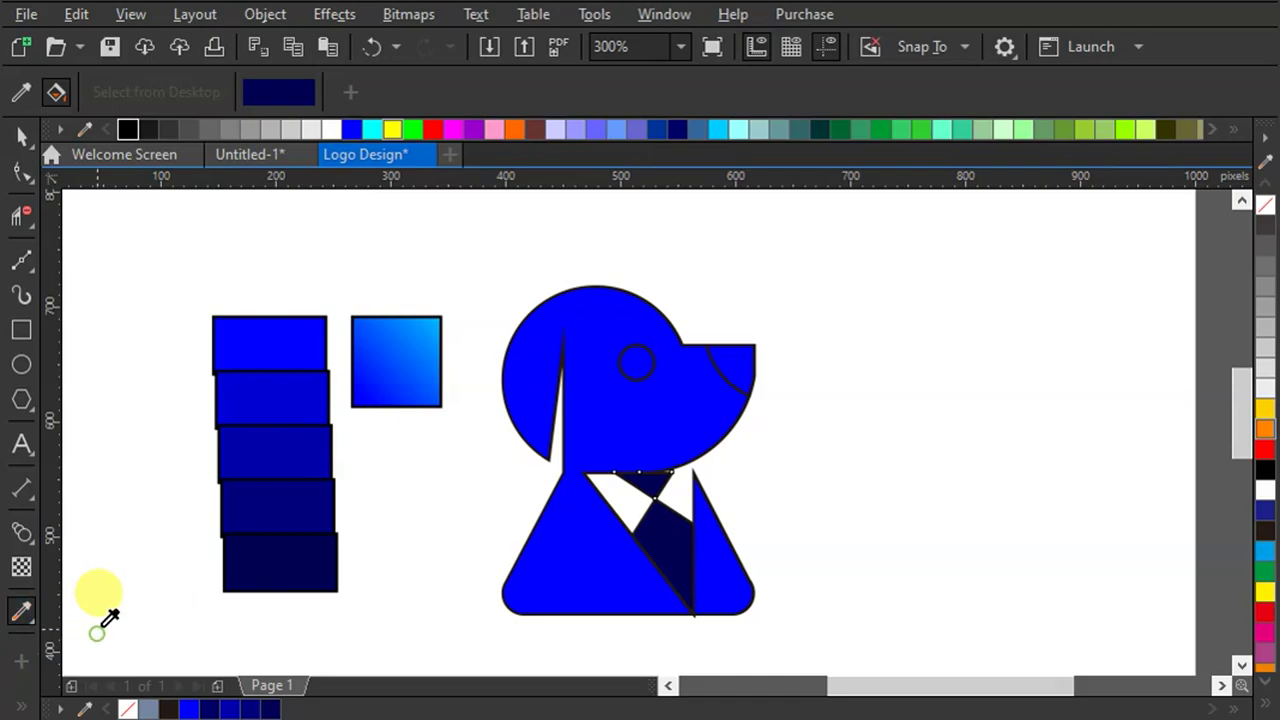
pyautogui.click(405, 354)
pyautogui.click(579, 402)
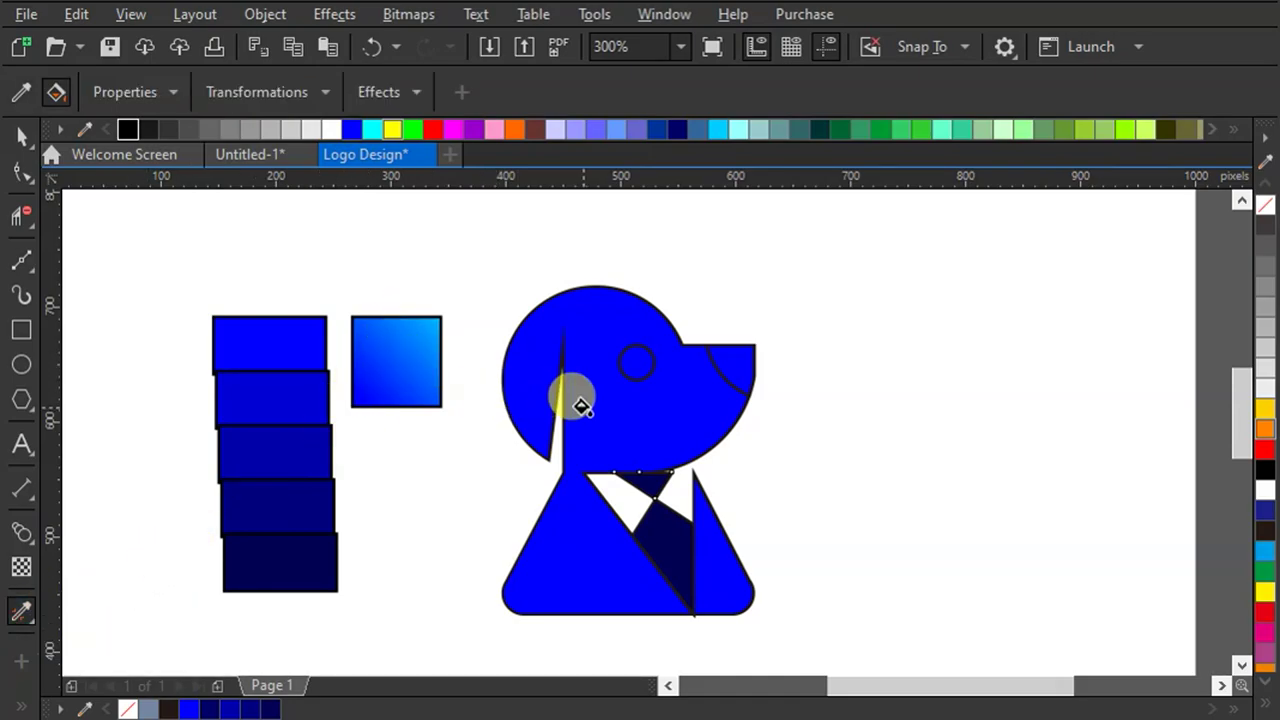
# Step: Fill the dog's eye and nose with the darkest navy
pyautogui.click(21, 135)
pyautogui.press('space')
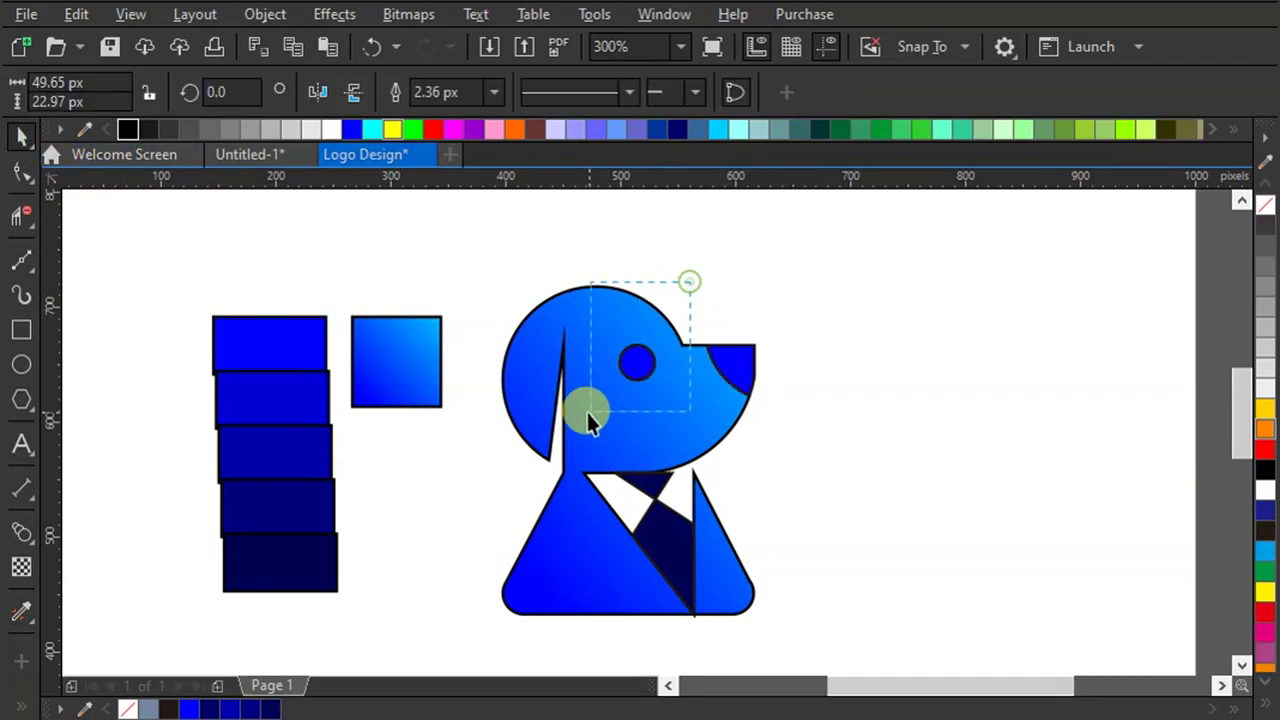
pyautogui.moveTo(586, 409); pyautogui.dragTo(586, 409)
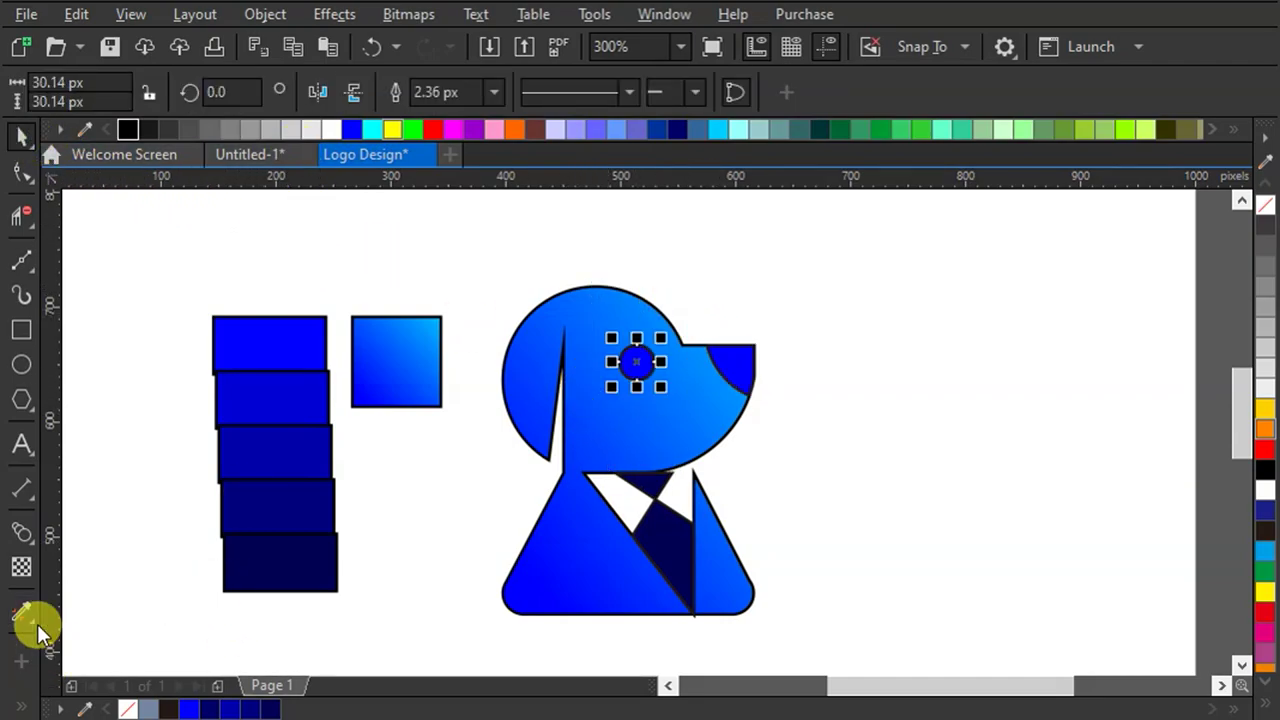
pyautogui.click(274, 707)
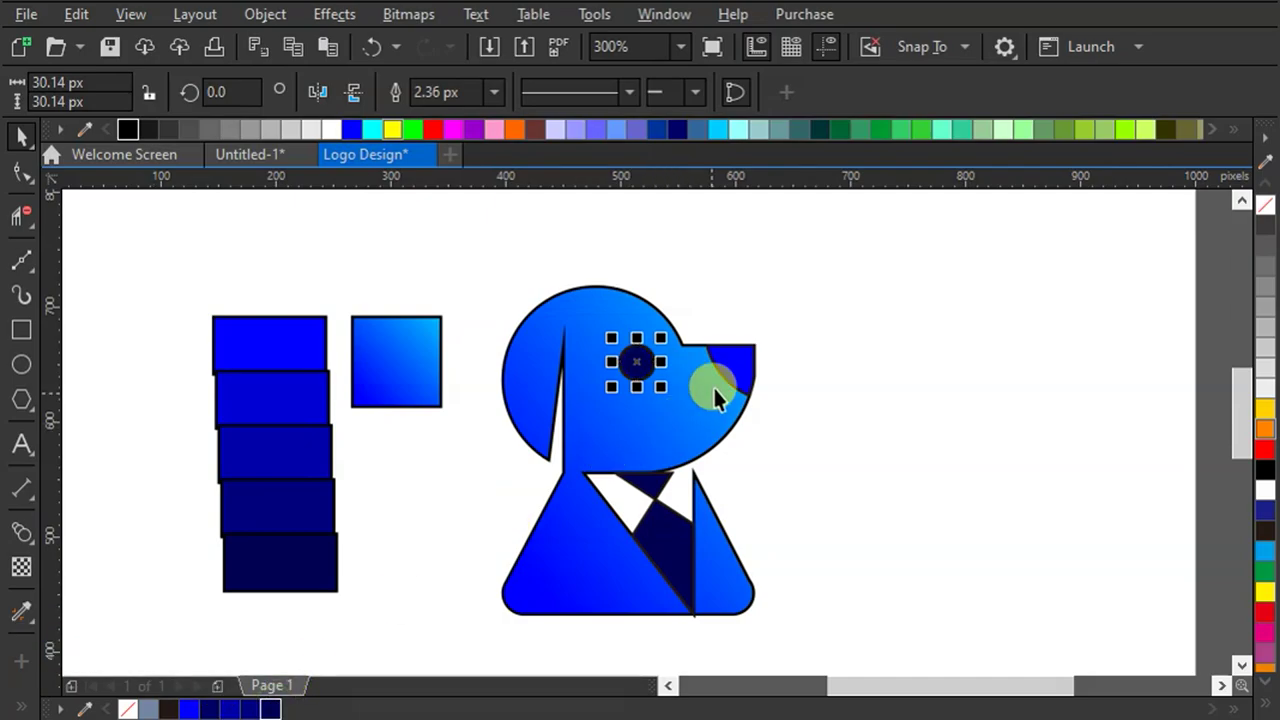
pyautogui.click(743, 349)
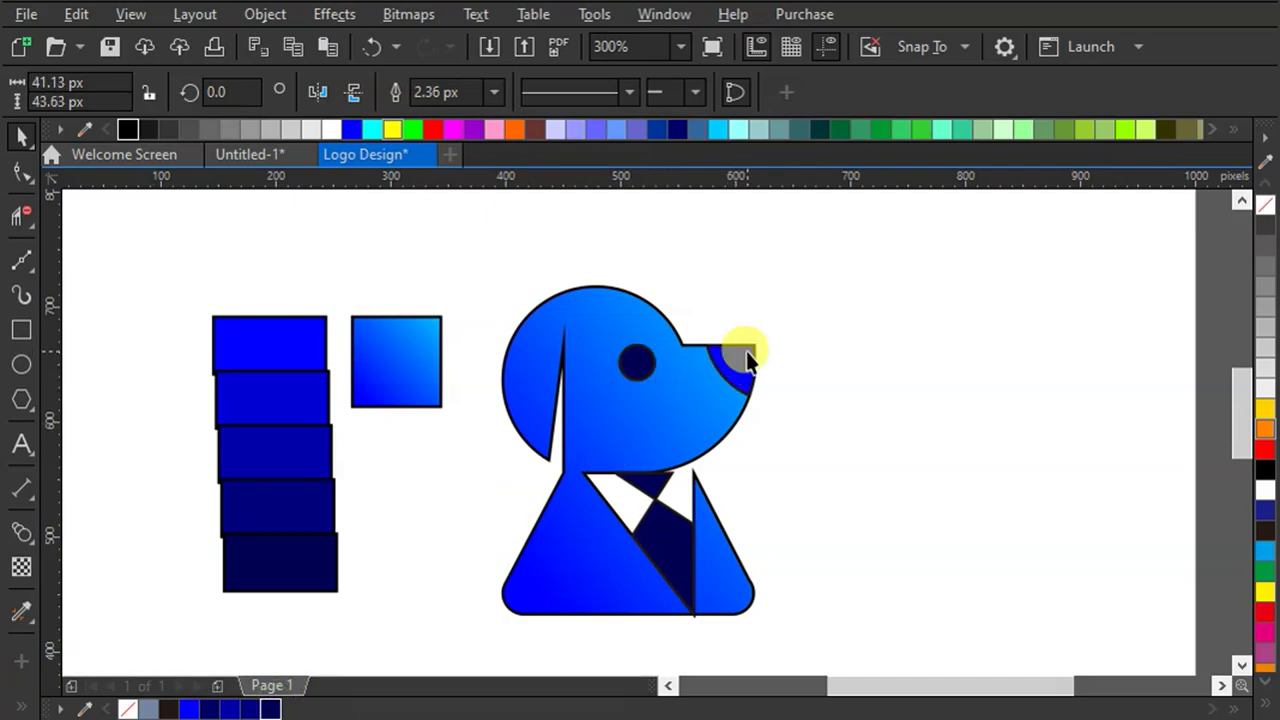
pyautogui.click(268, 708)
# Step: Select all the dog's shapes and remove their outlines
pyautogui.moveTo(498, 633)
pyautogui.mouseDown()
pyautogui.moveTo(472, 629)
pyautogui.moveTo(477, 620)
pyautogui.mouseUp()
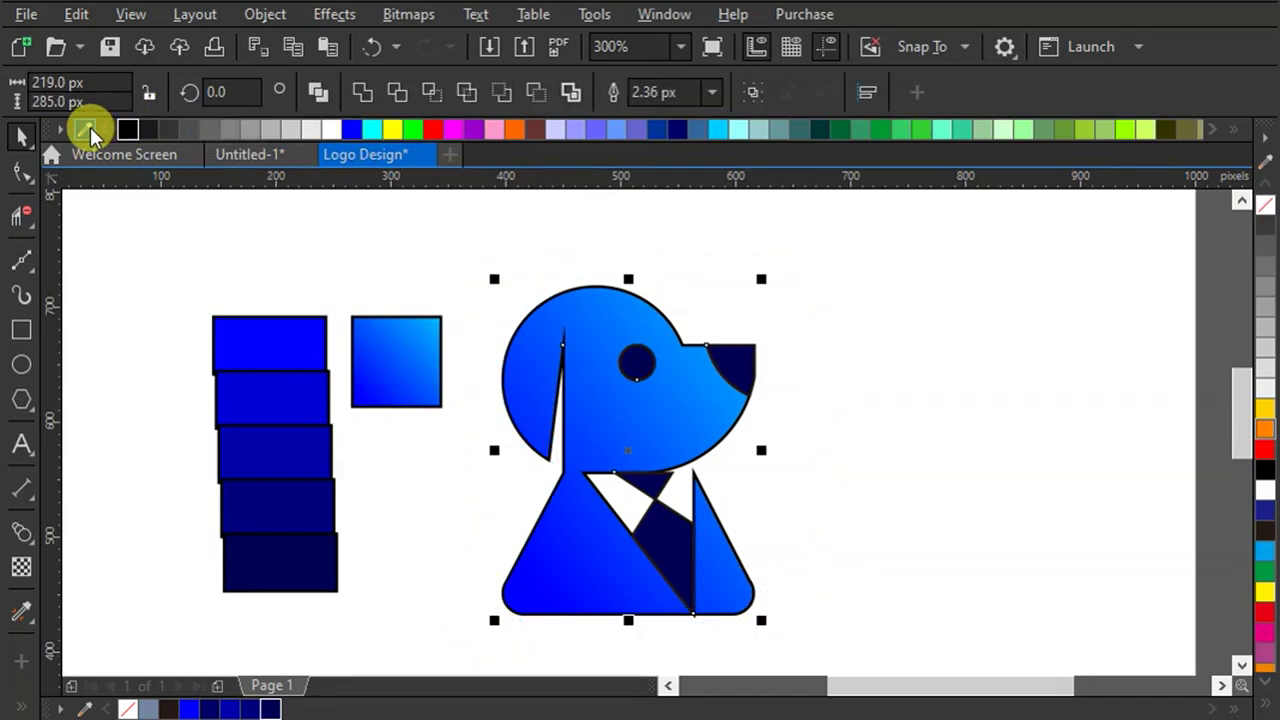
pyautogui.rightClick(1262, 205)
pyautogui.click(864, 322)
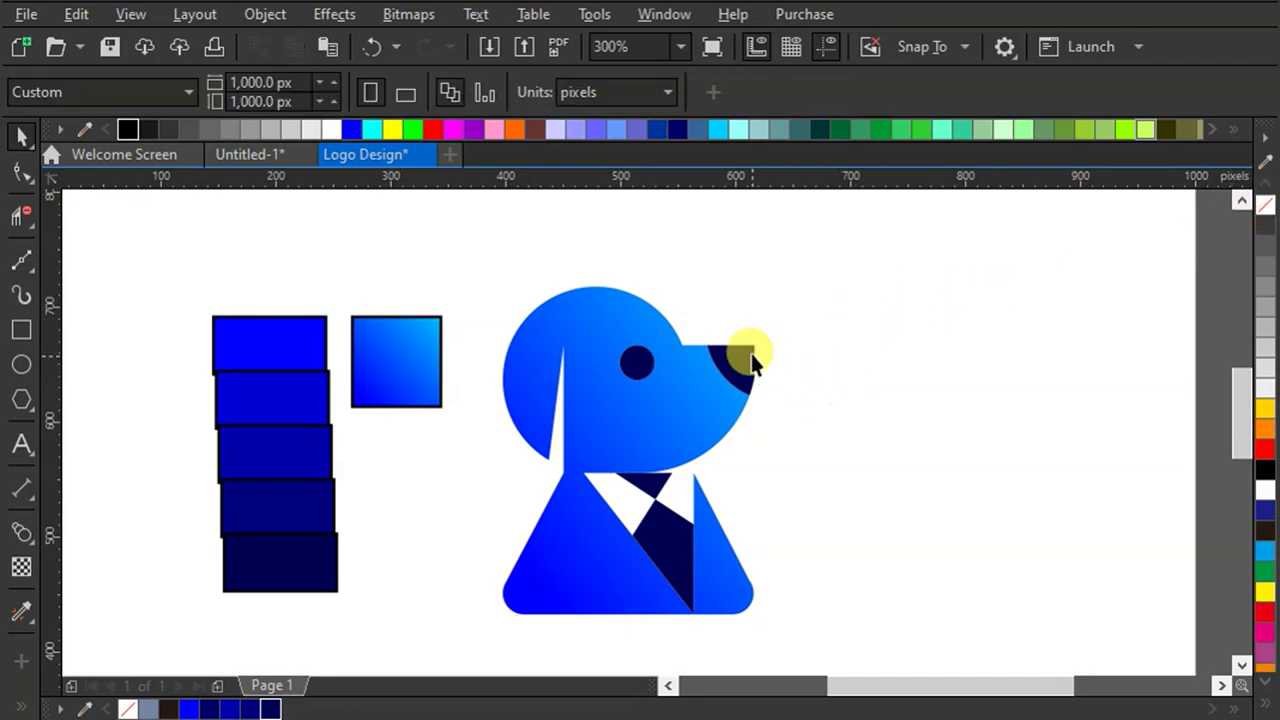
# Step: Delete the shade column and the gradient square, and fill the DOG BOSS lettering with the darkest navy
pyautogui.scroll(-2, 760, 340)
pyautogui.moveTo(453, 491); pyautogui.dragTo(429, 493)
pyautogui.press('Delete')
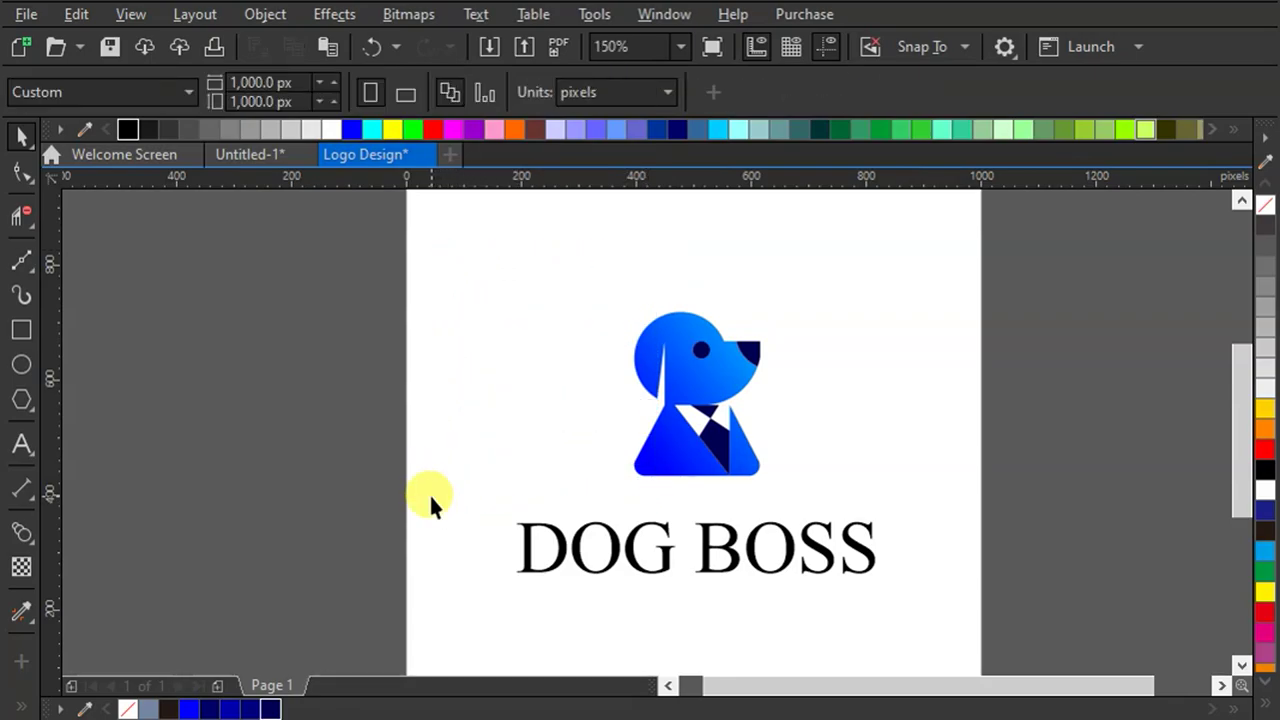
pyautogui.click(789, 557)
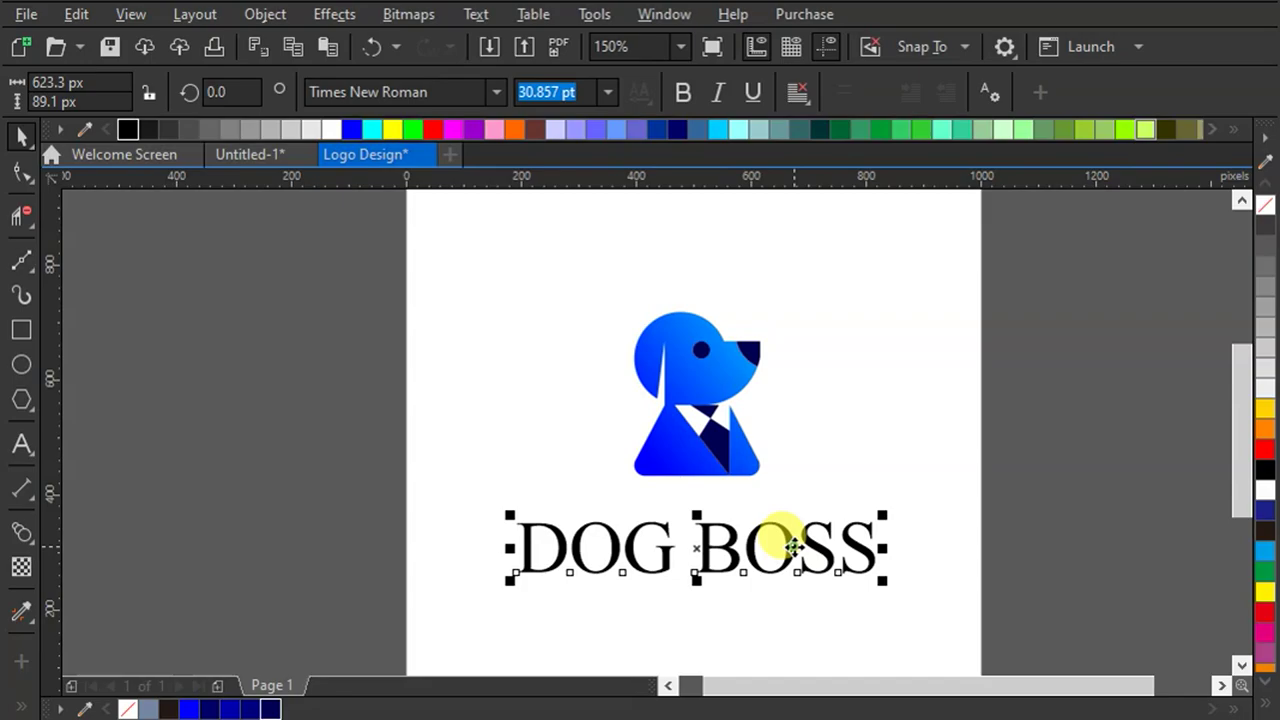
pyautogui.click(268, 707)
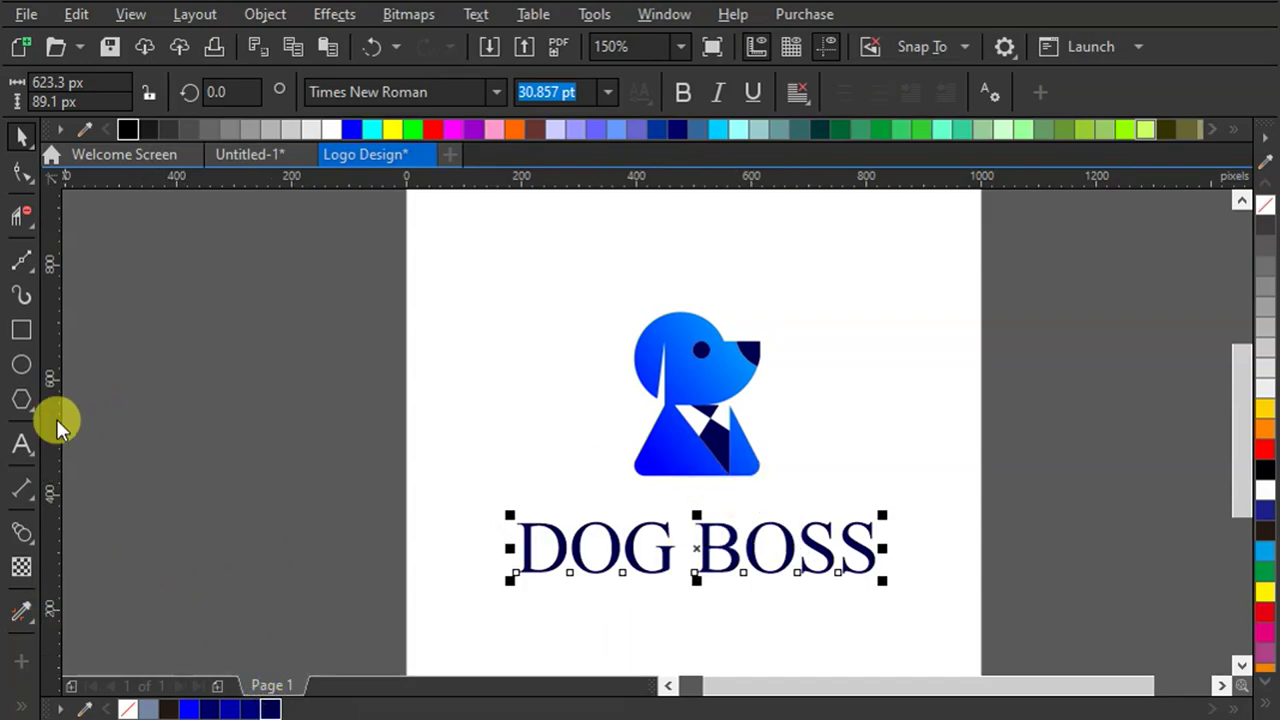
# Step: Draw a square about 37.5 px in size below the DOG BOSS lettering
pyautogui.click(24, 331)
pyautogui.scroll(-1, 725, 305)
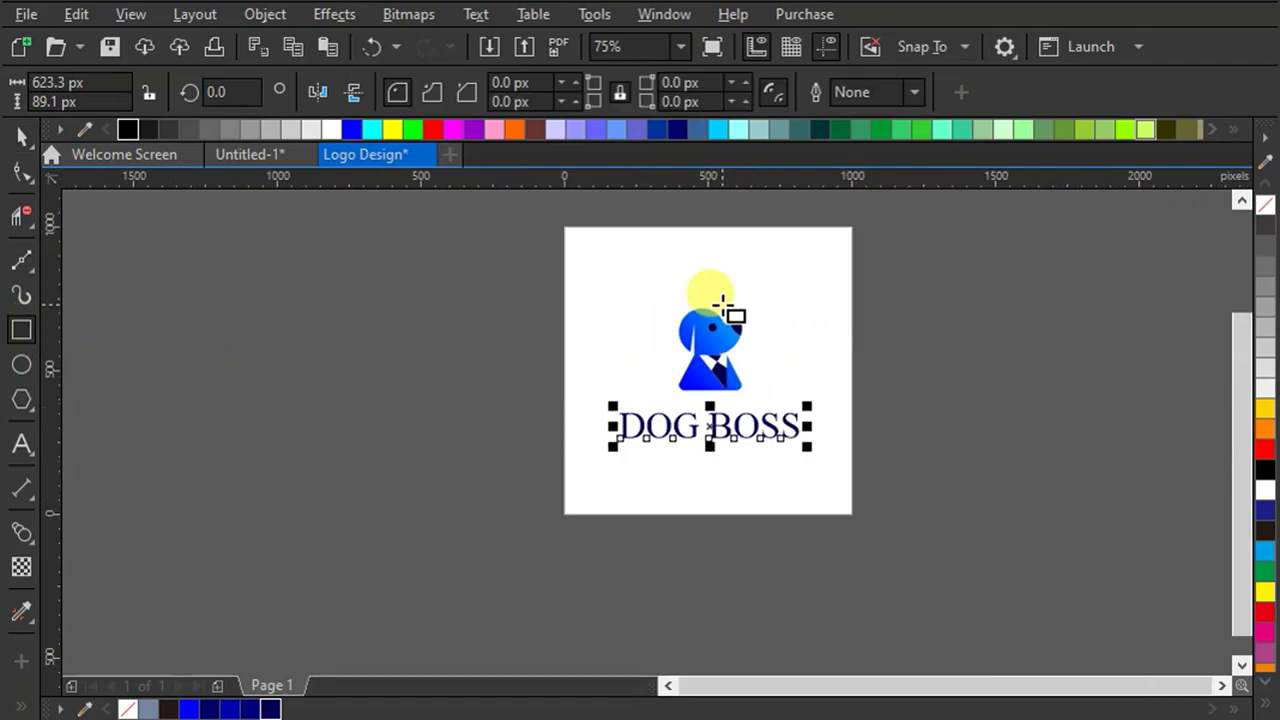
pyautogui.scroll(1, 720, 381)
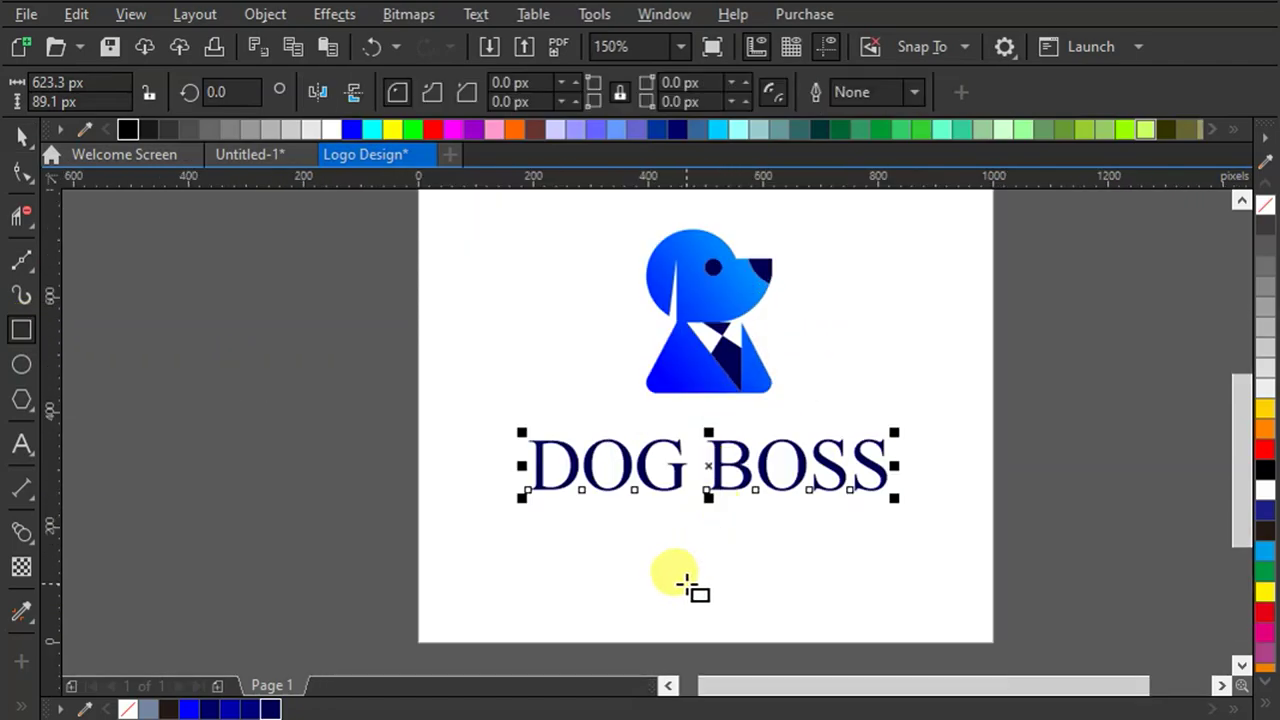
pyautogui.moveTo(681, 584); pyautogui.dragTo(703, 606)
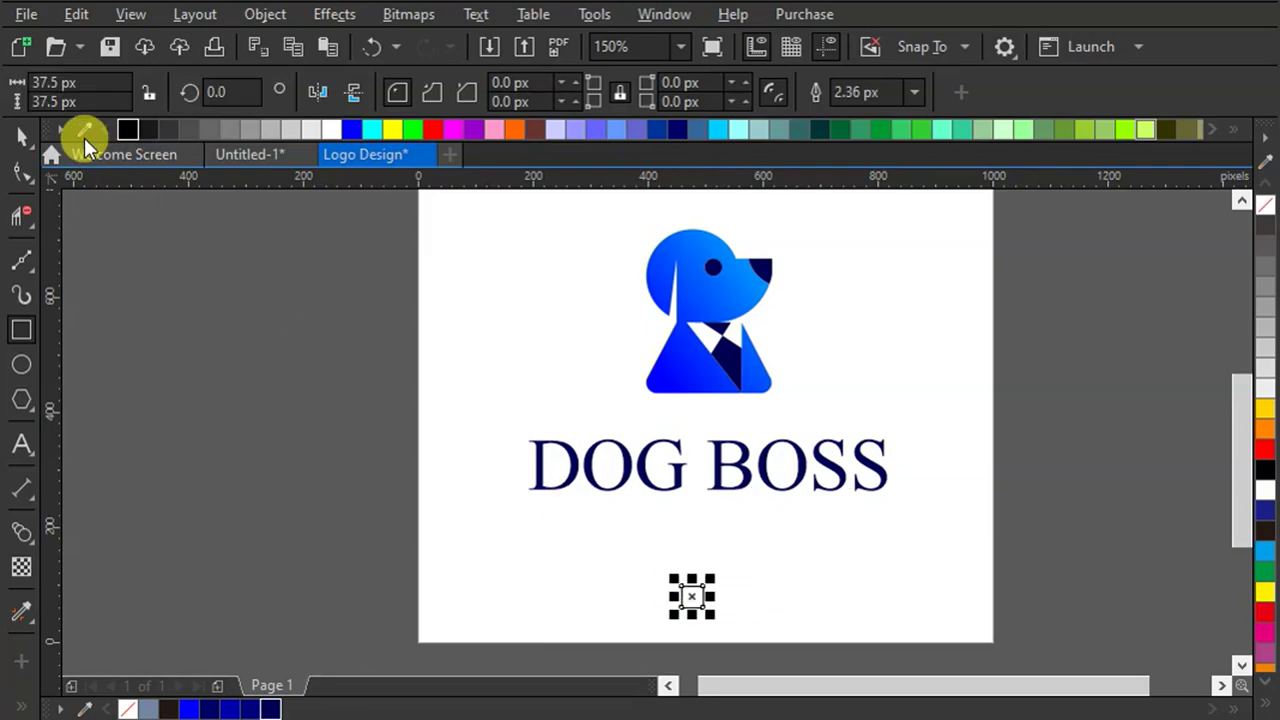
pyautogui.click(22, 136)
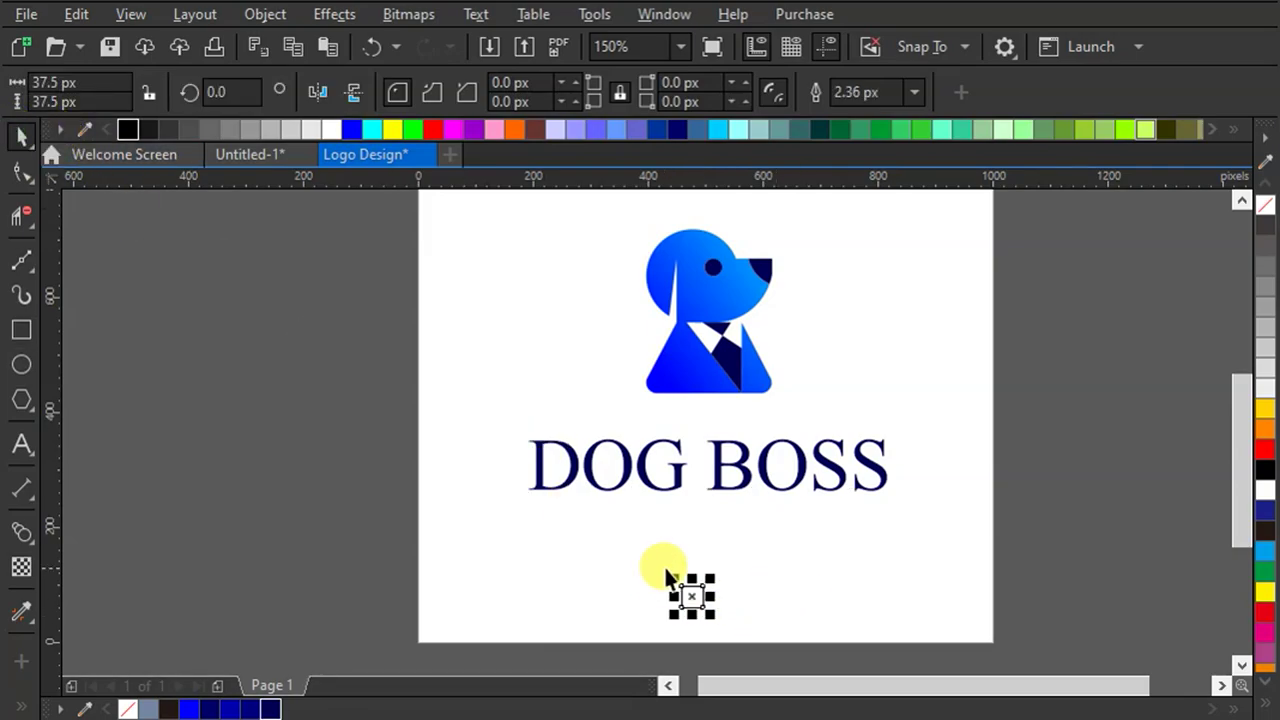
# Step: Duplicate the square beside the original, align the two squares in one row and group them
pyautogui.scroll(1, 684, 587)
pyautogui.moveTo(700, 606); pyautogui.dragTo(769, 610)
pyautogui.keyDown('shift'); pyautogui.click(703, 590); pyautogui.keyUp('shift')
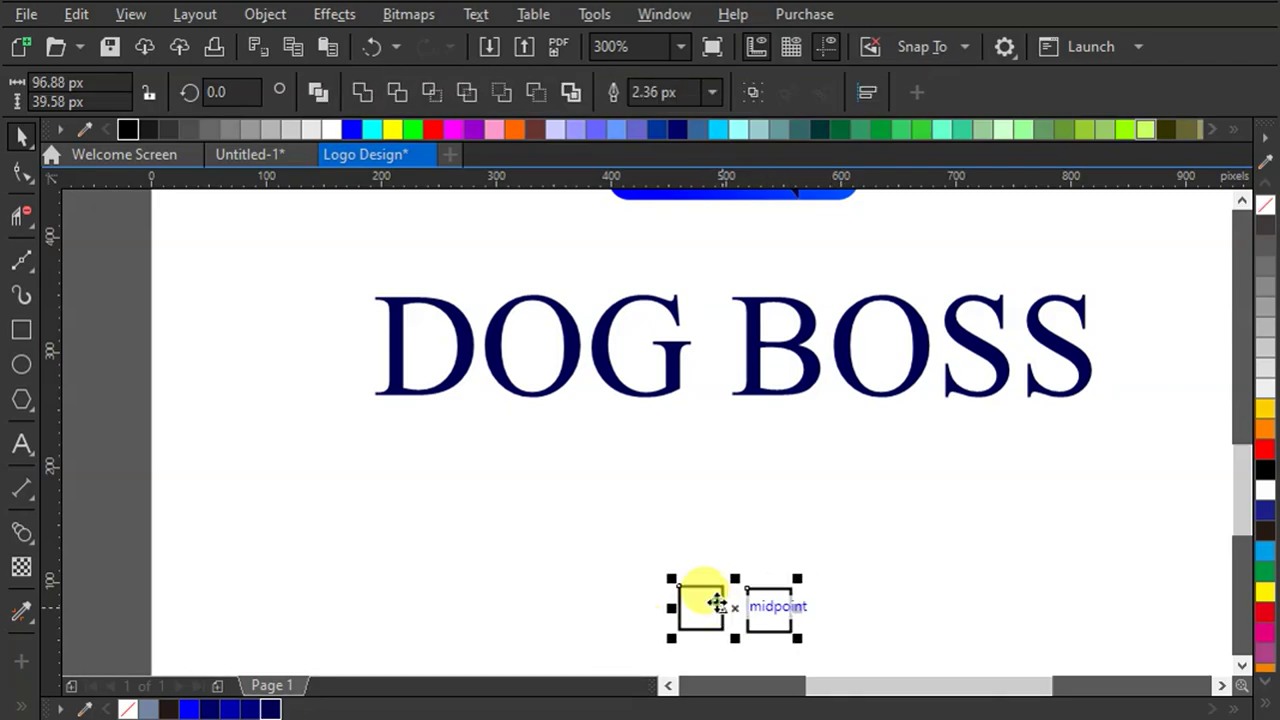
pyautogui.hotkey('ctrl', 'c')
pyautogui.hotkey('ctrl', 'g')
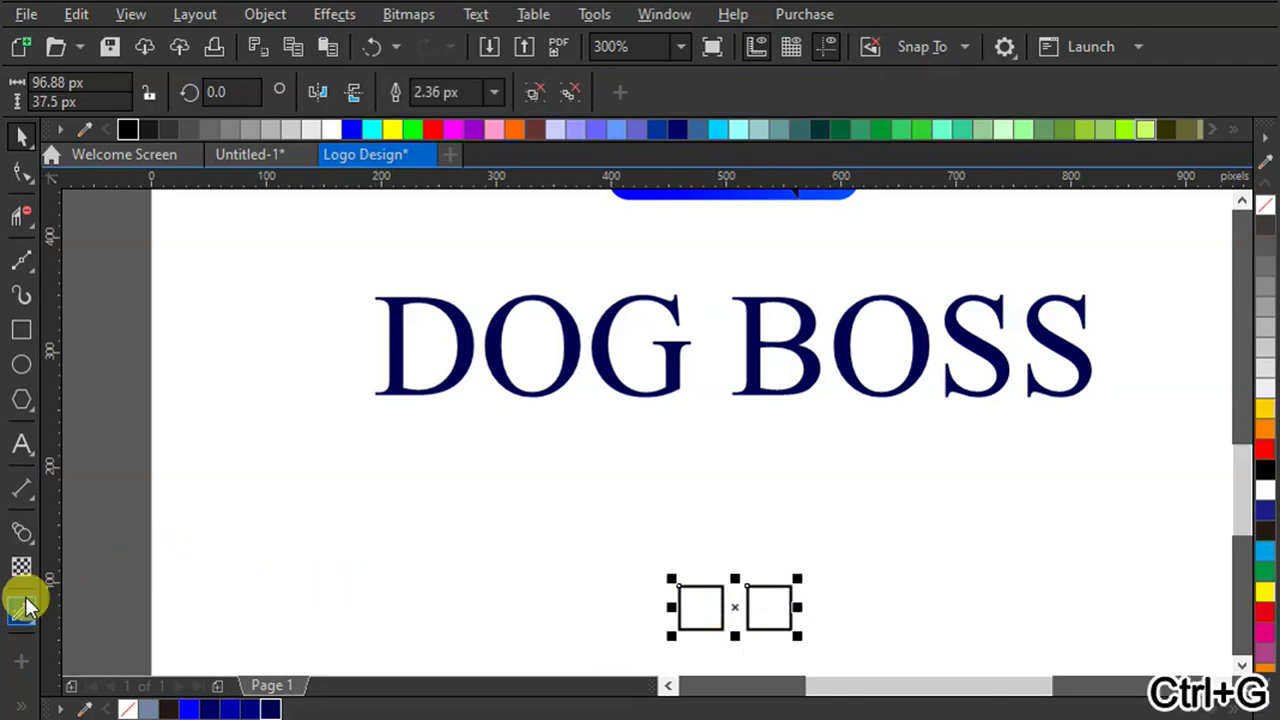
# Step: Copy the dog head's blue gradient fill and outline attributes onto the second square of the pair
pyautogui.click(22, 612)
pyautogui.scroll(-1, 610, 548)
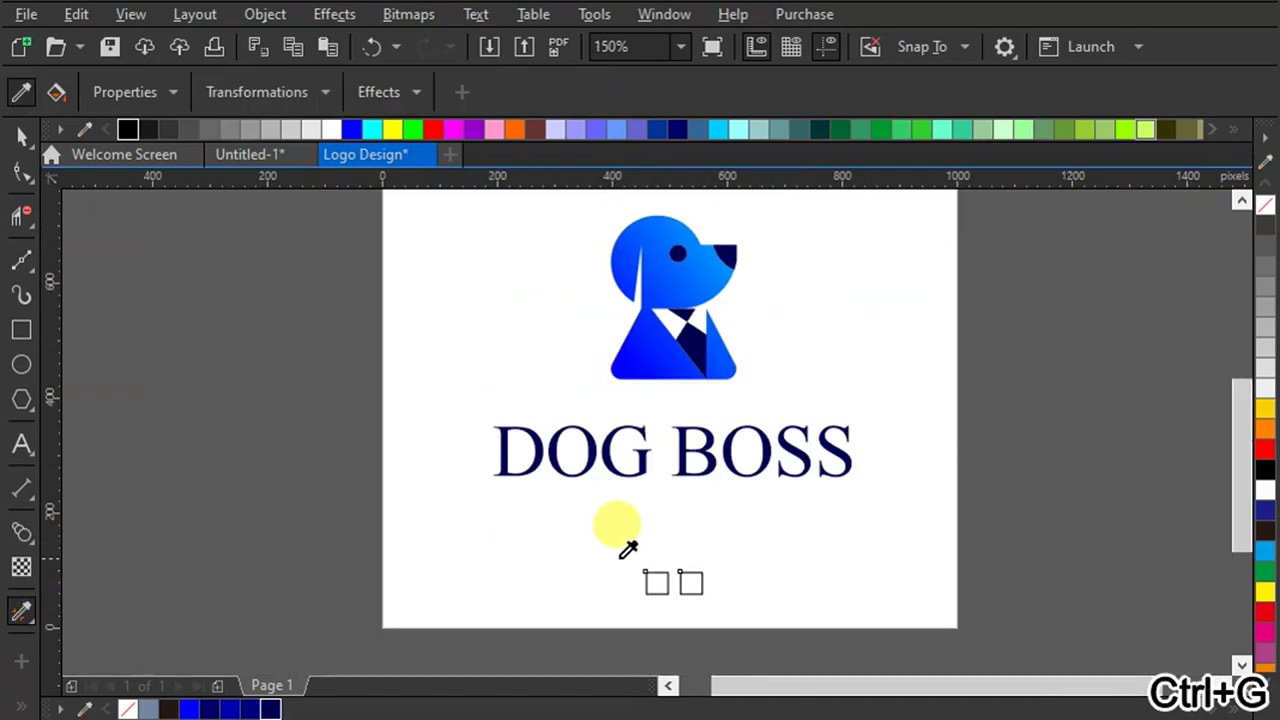
pyautogui.click(660, 288)
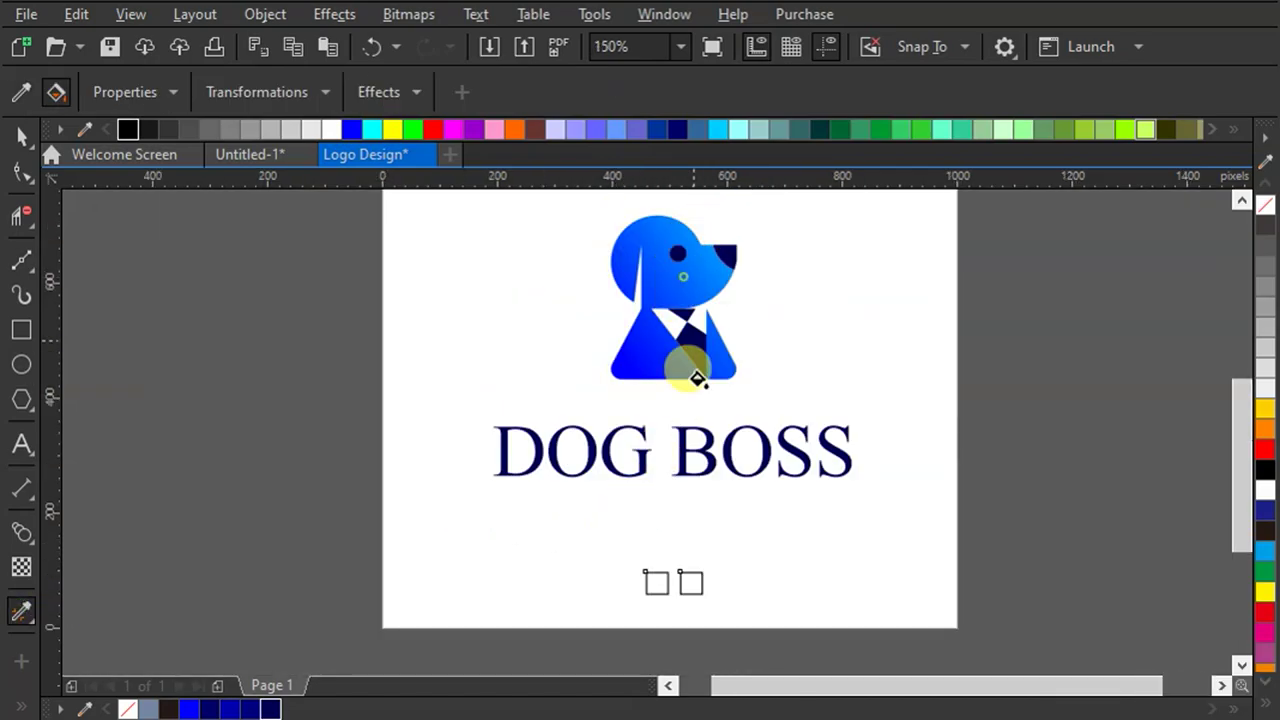
pyautogui.scroll(1, 680, 585)
pyautogui.click(686, 582)
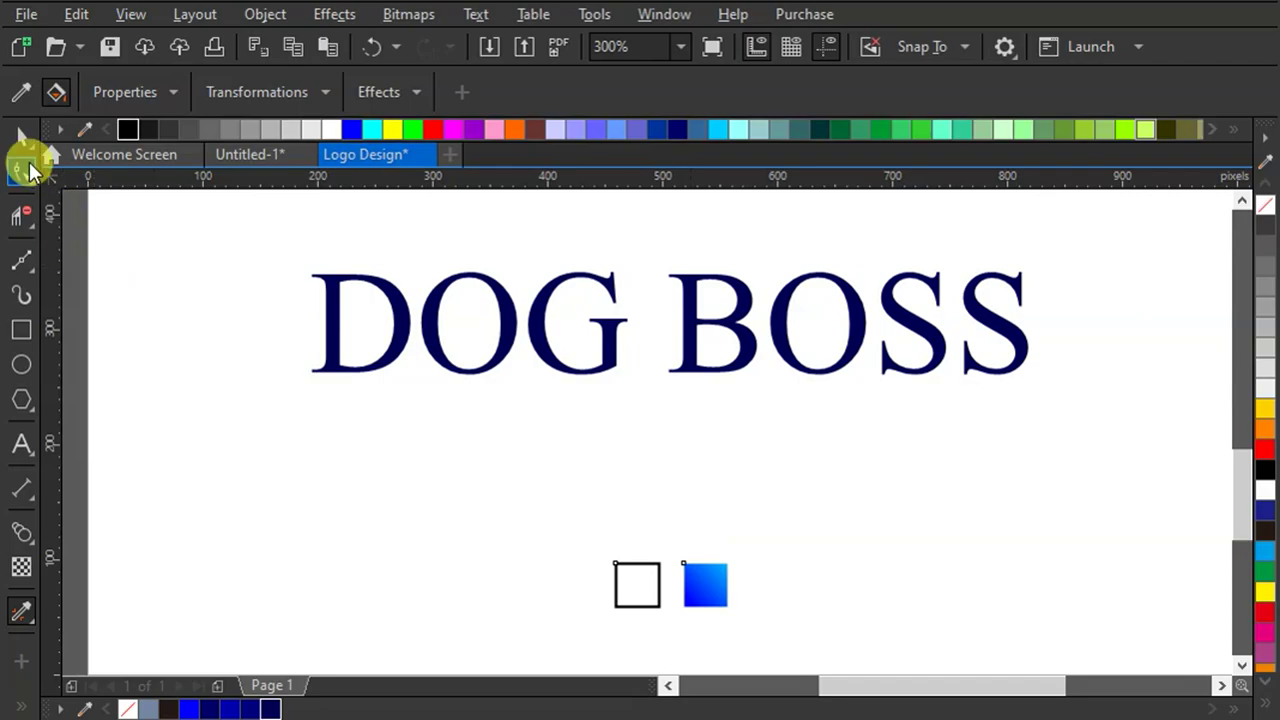
# Step: Copy the tie's dark navy fill and outline attributes onto the first square of the pair
pyautogui.click(25, 100)
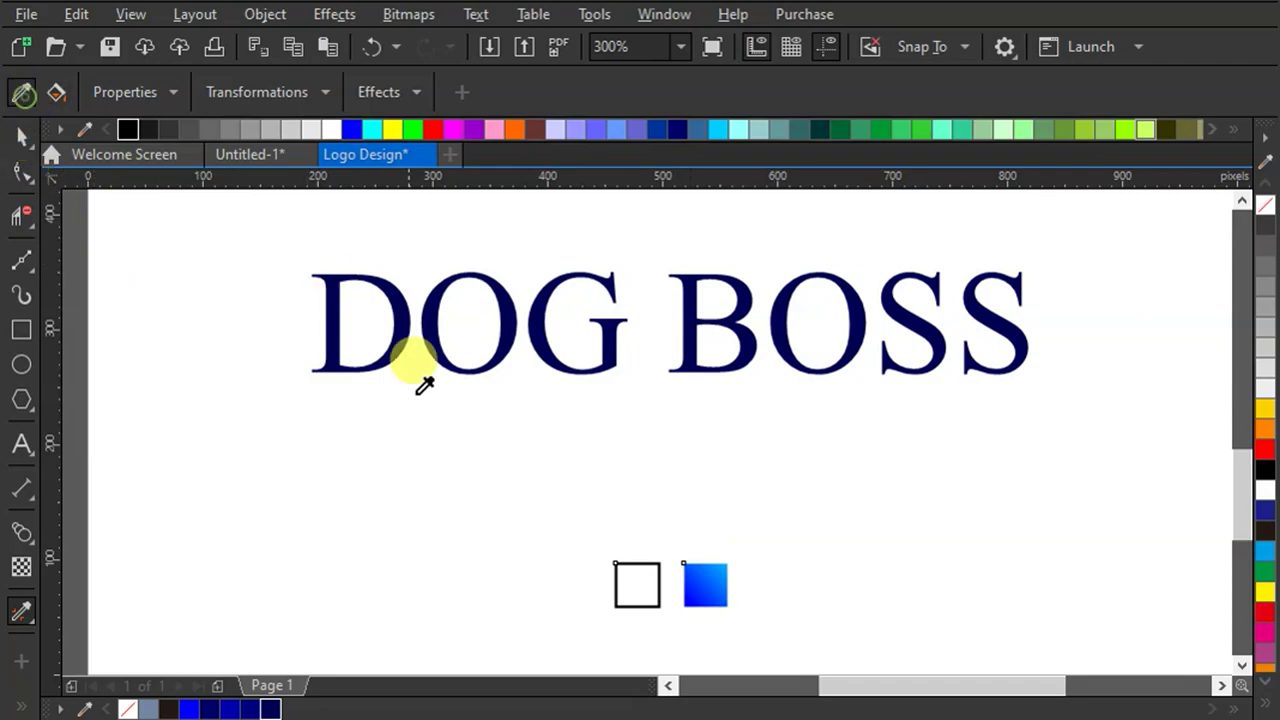
pyautogui.scroll(-1, 630, 520)
pyautogui.click(672, 333)
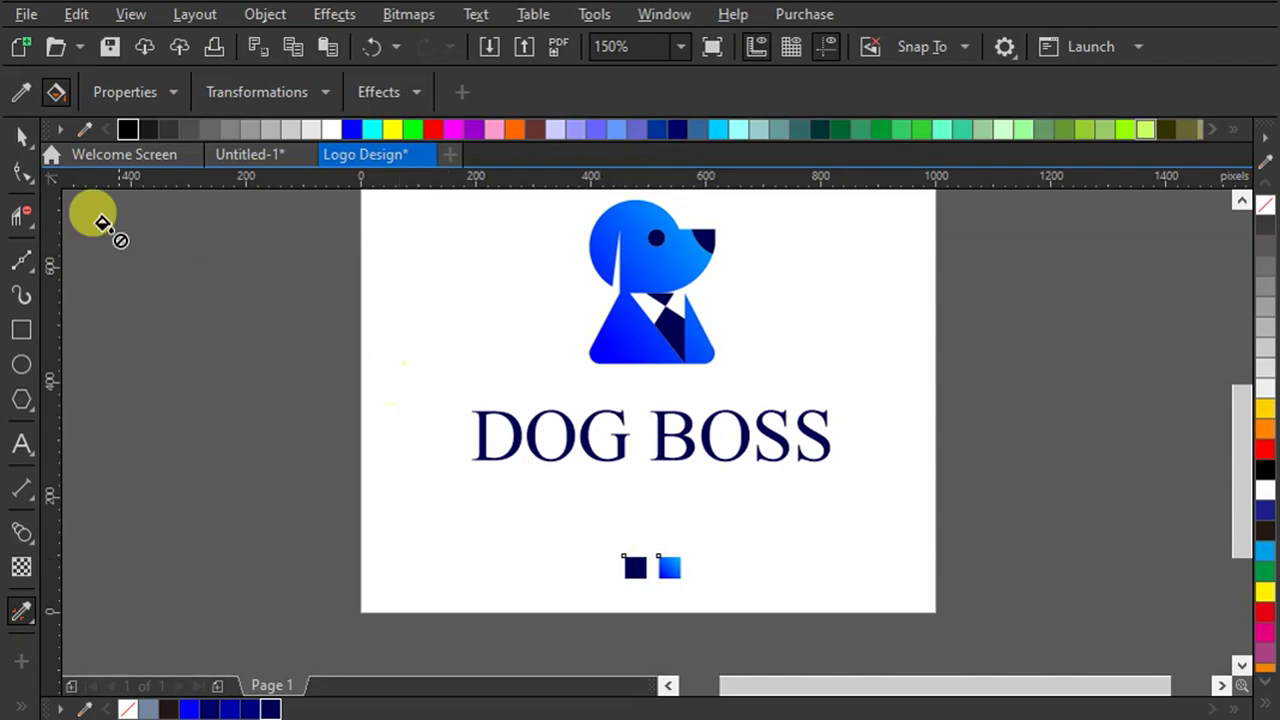
pyautogui.click(22, 136)
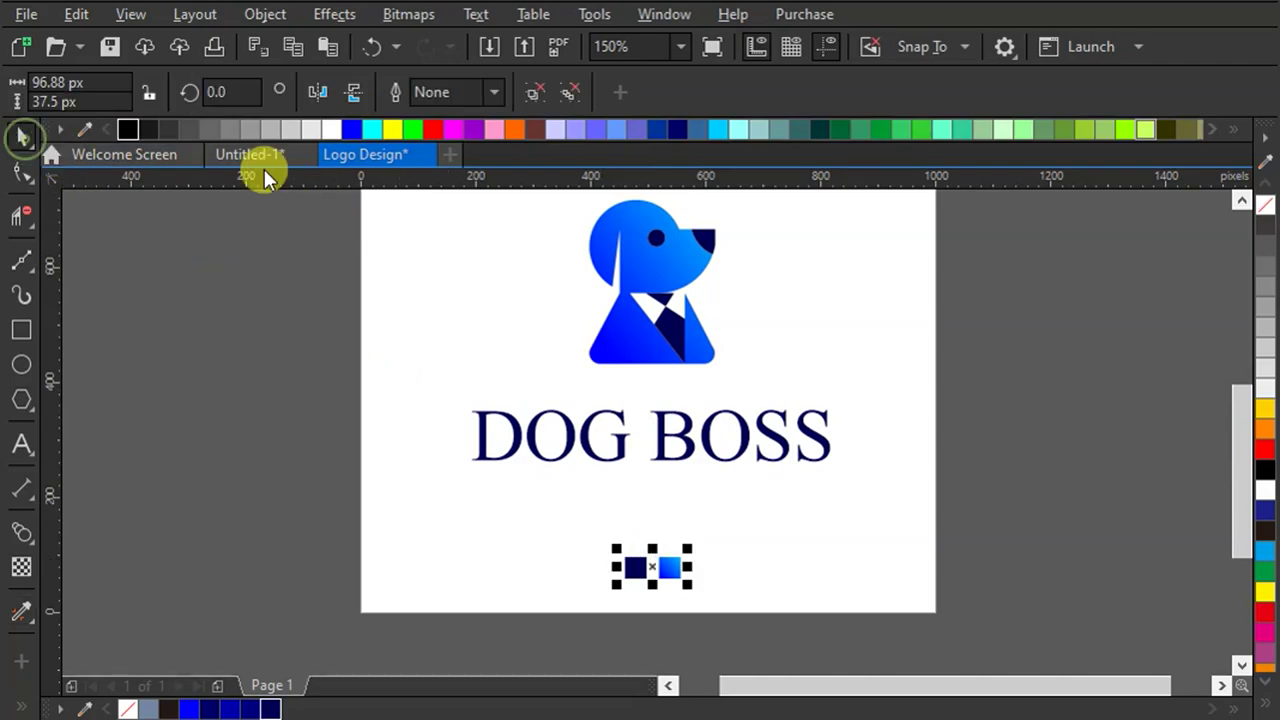
# Step: Try a black outline on the two grouped colour swatches and remove it again
pyautogui.rightClick(127, 129)
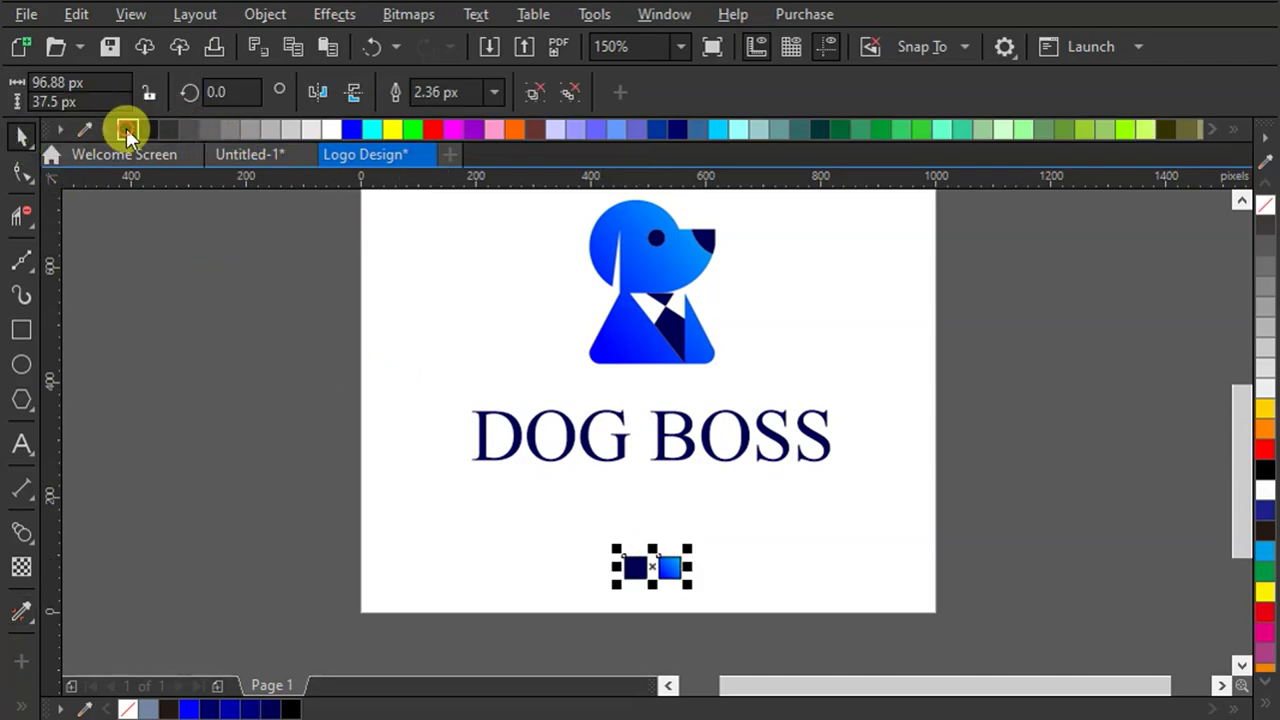
pyautogui.rightClick(1266, 204)
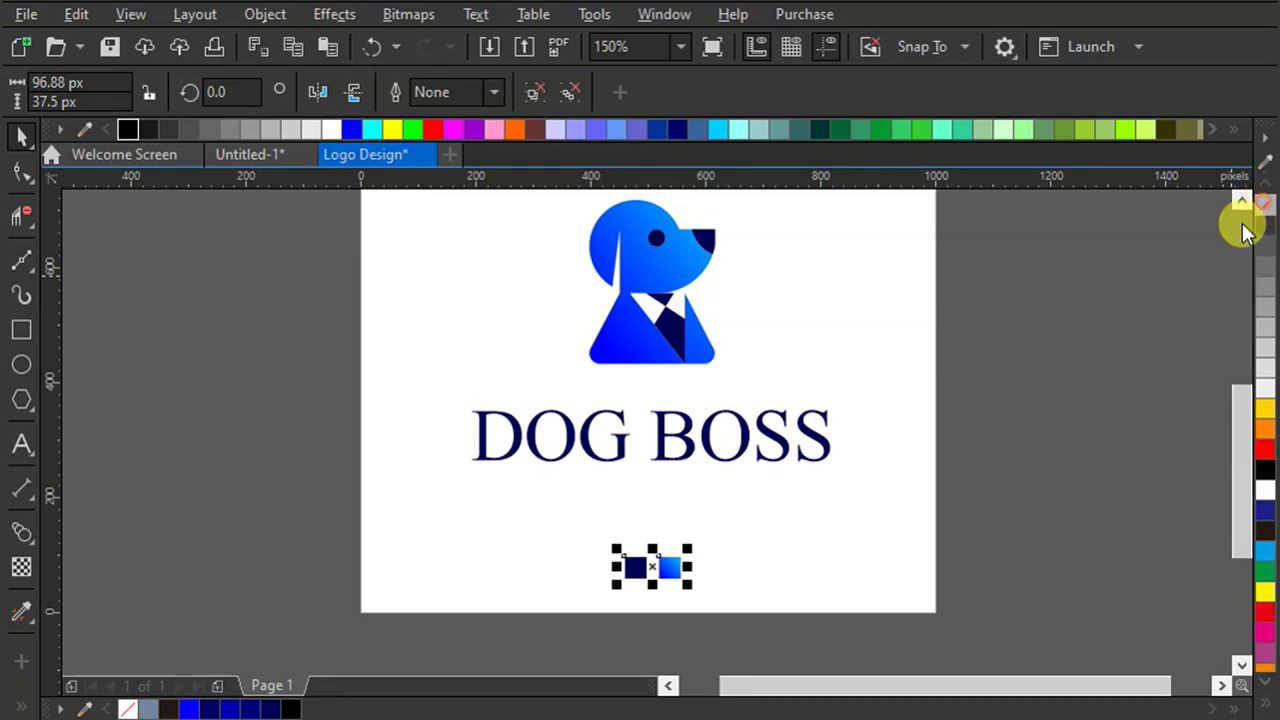
pyautogui.click(884, 440)
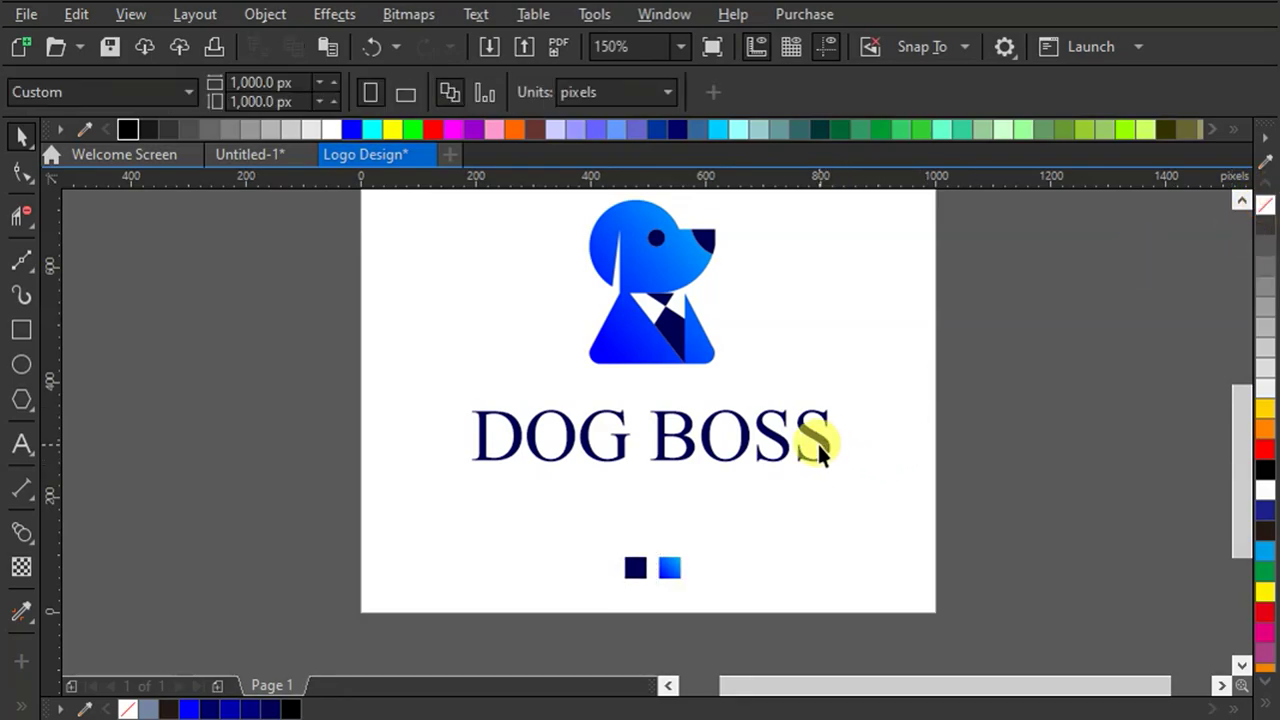
# Step: Centre the pair of colour swatches horizontally under the DOG BOSS lettering
pyautogui.click(680, 568)
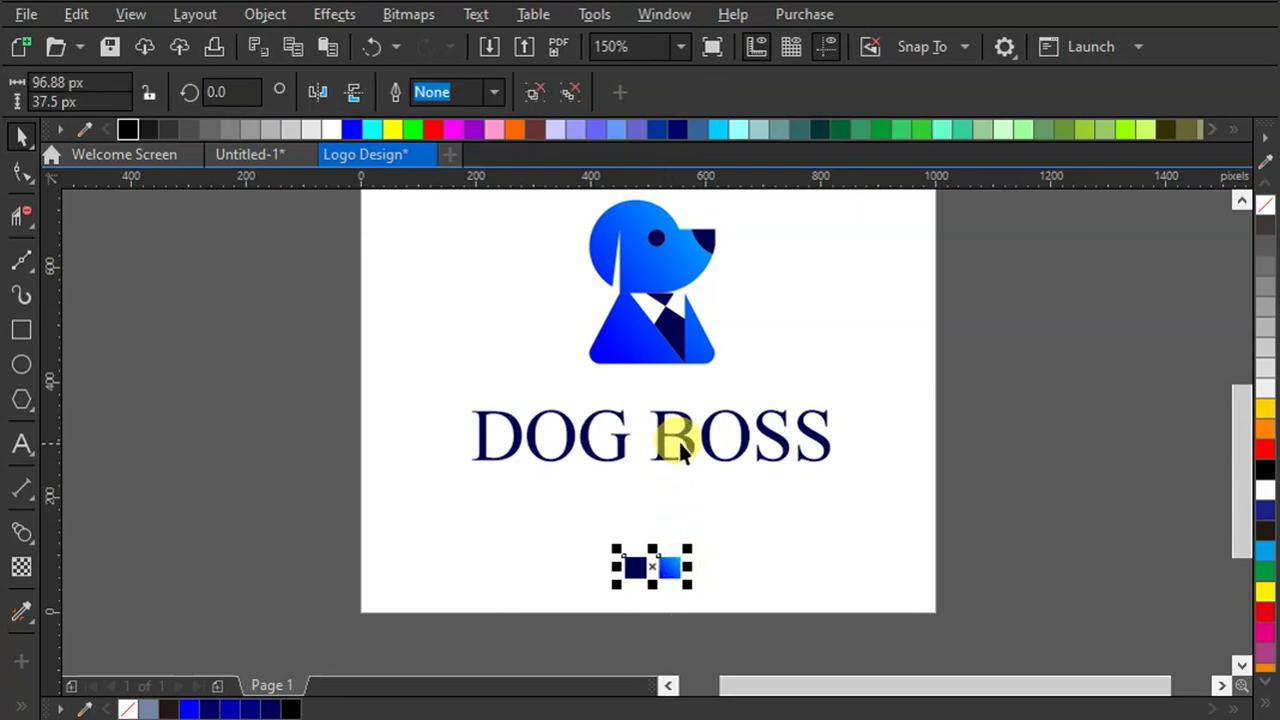
pyautogui.keyDown('shift'); pyautogui.click(678, 439); pyautogui.keyUp('shift')
pyautogui.click(799, 532)
pyautogui.scroll(-2, 770, 526)
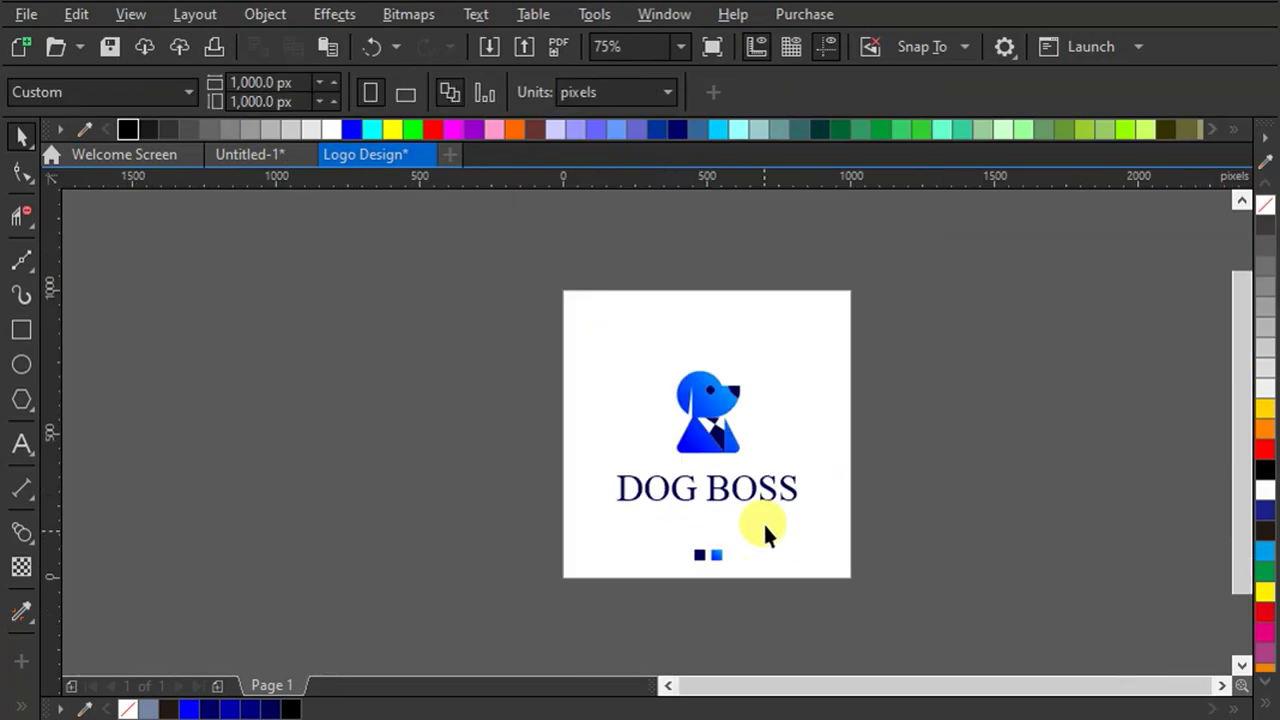
# Step: Add a page-sized 1000 × 1000 px background rectangle and remove its outline
pyautogui.doubleClick(20, 335)
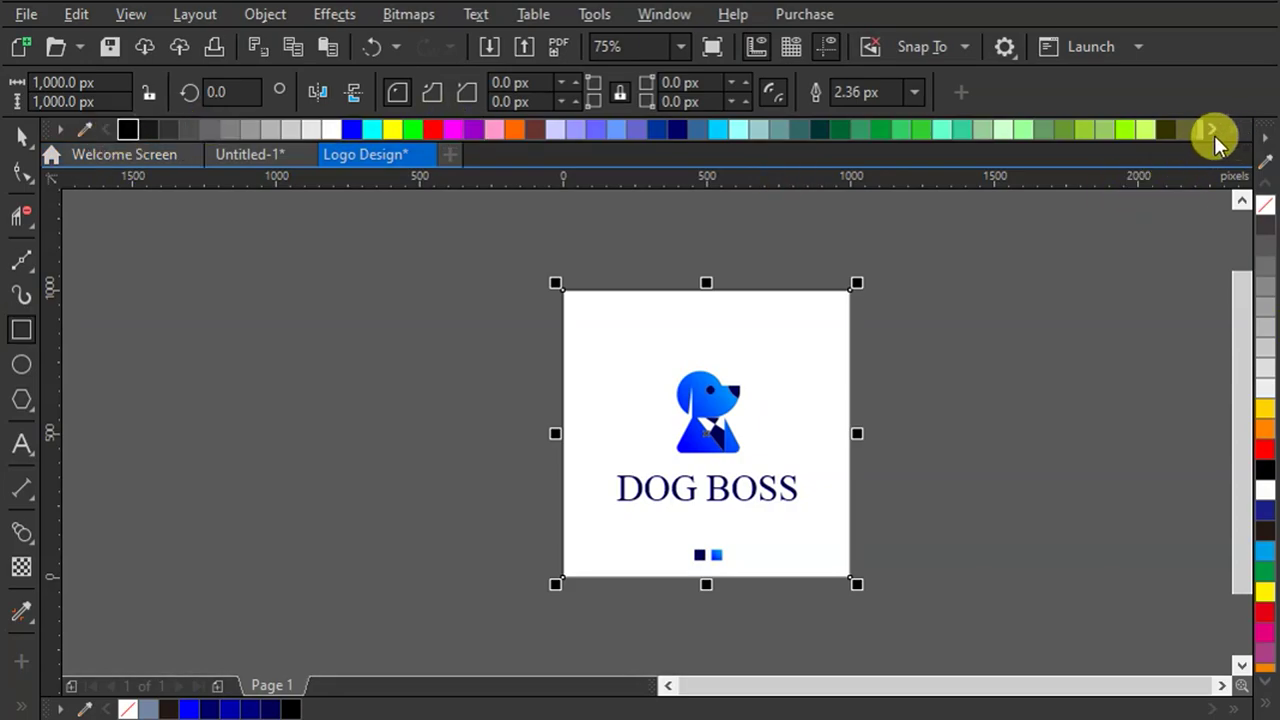
pyautogui.click(1210, 131)
pyautogui.click(108, 133)
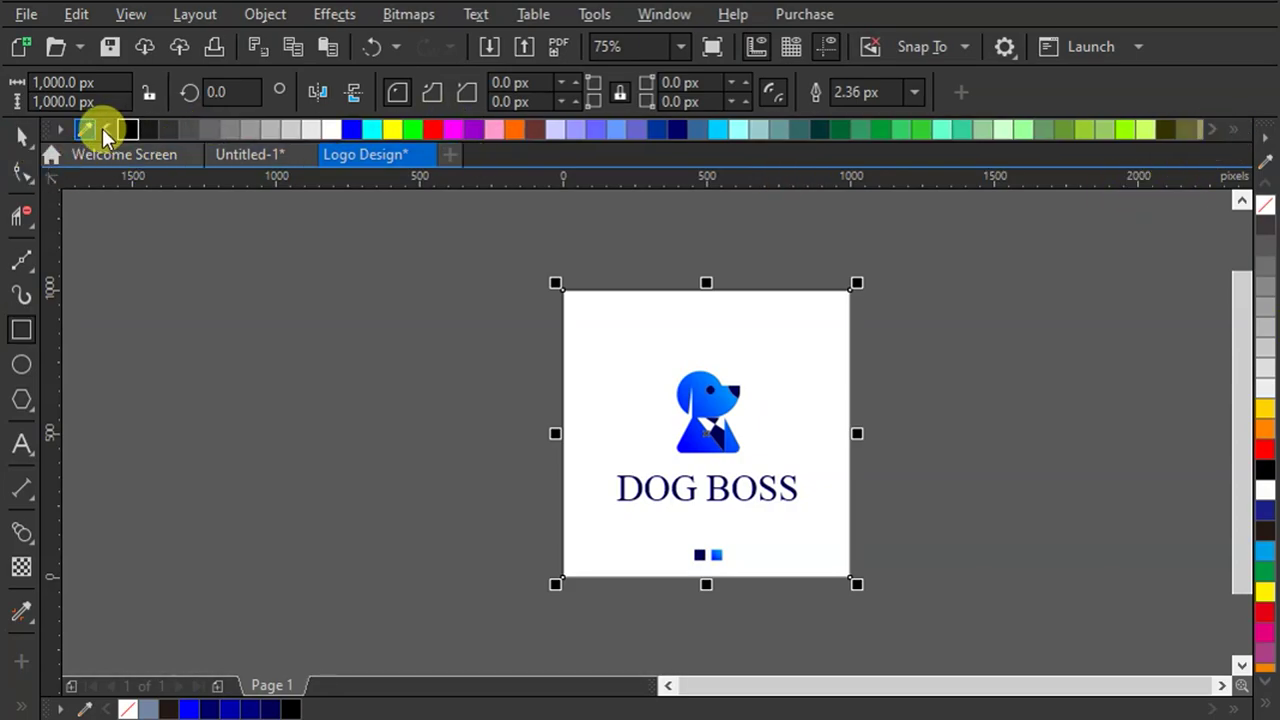
pyautogui.click(108, 133)
pyautogui.rightClick(126, 130)
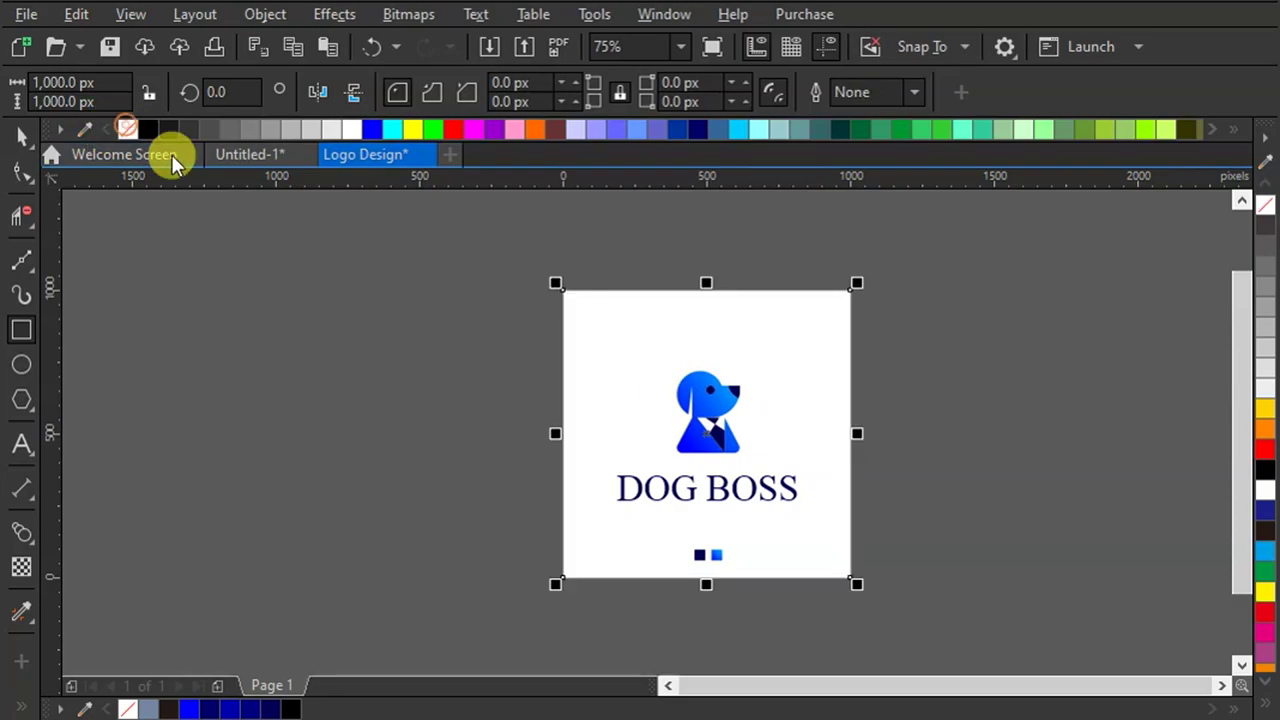
pyautogui.click(918, 380)
# Step: Group all the dog's shapes, and group the dog together with the DOG BOSS lettering
pyautogui.click(20, 135)
pyautogui.click(728, 397)
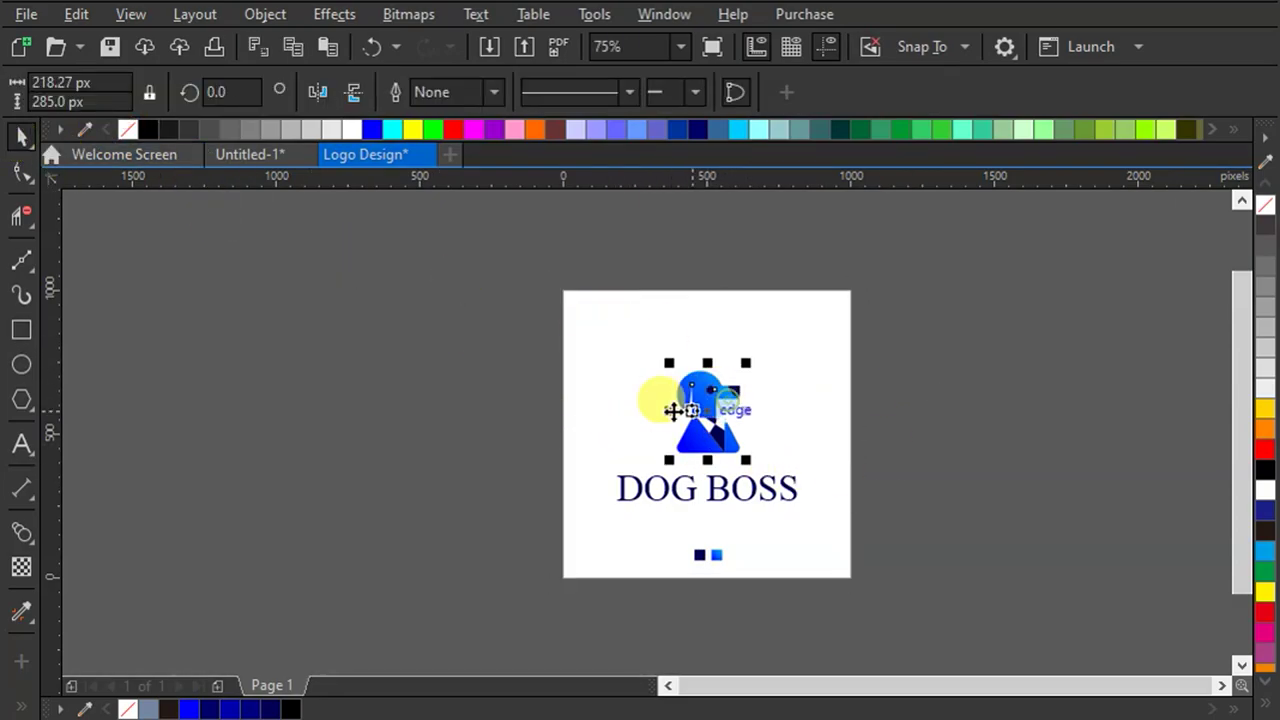
pyautogui.moveTo(485, 304); pyautogui.dragTo(818, 480)
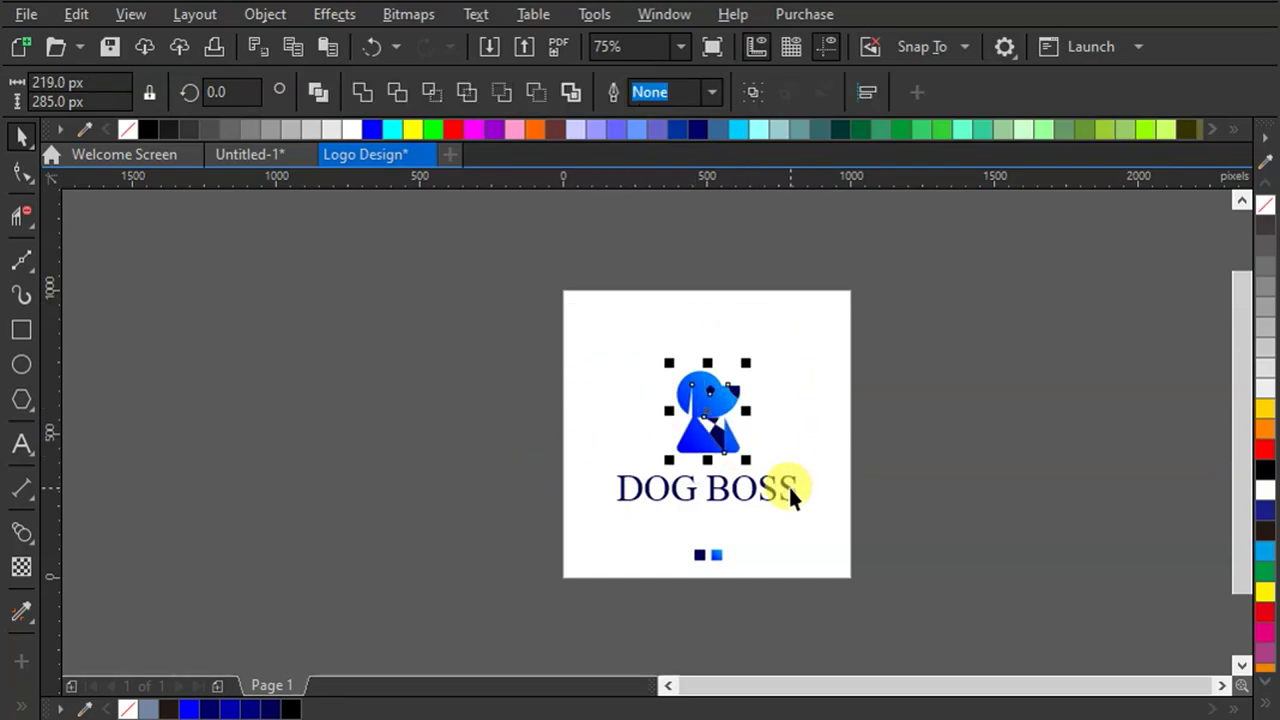
pyautogui.hotkey('ctrl', 'g')
pyautogui.moveTo(540, 300); pyautogui.dragTo(885, 592)
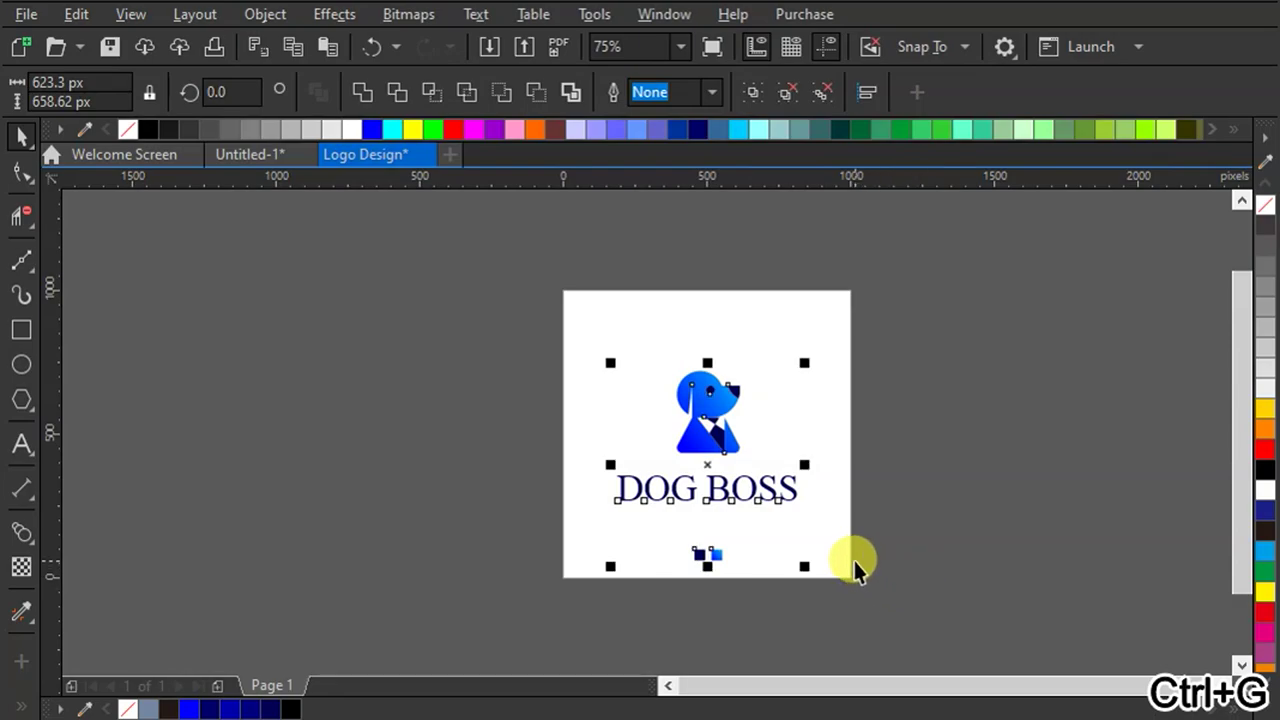
pyautogui.moveTo(934, 334); pyautogui.dragTo(556, 515)
pyautogui.hotkey('ctrl', 'g')
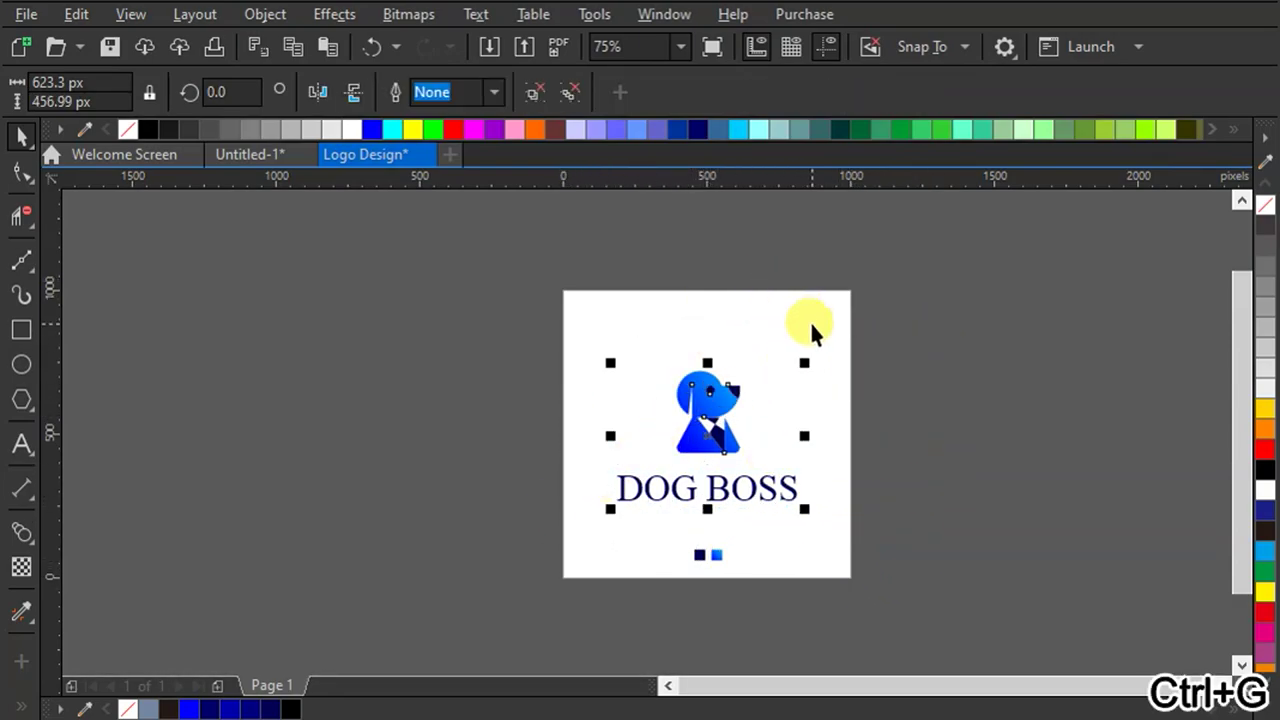
# Step: Centre the dog-and-lettering group on the background rectangle, and centre the colour swatches horizontally on it
pyautogui.keyDown('shift'); pyautogui.click(811, 322); pyautogui.keyUp('shift')
pyautogui.click(941, 396)
pyautogui.moveTo(1020, 517); pyautogui.dragTo(612, 612)
pyautogui.keyDown('shift'); pyautogui.click(766, 406); pyautogui.keyUp('shift')
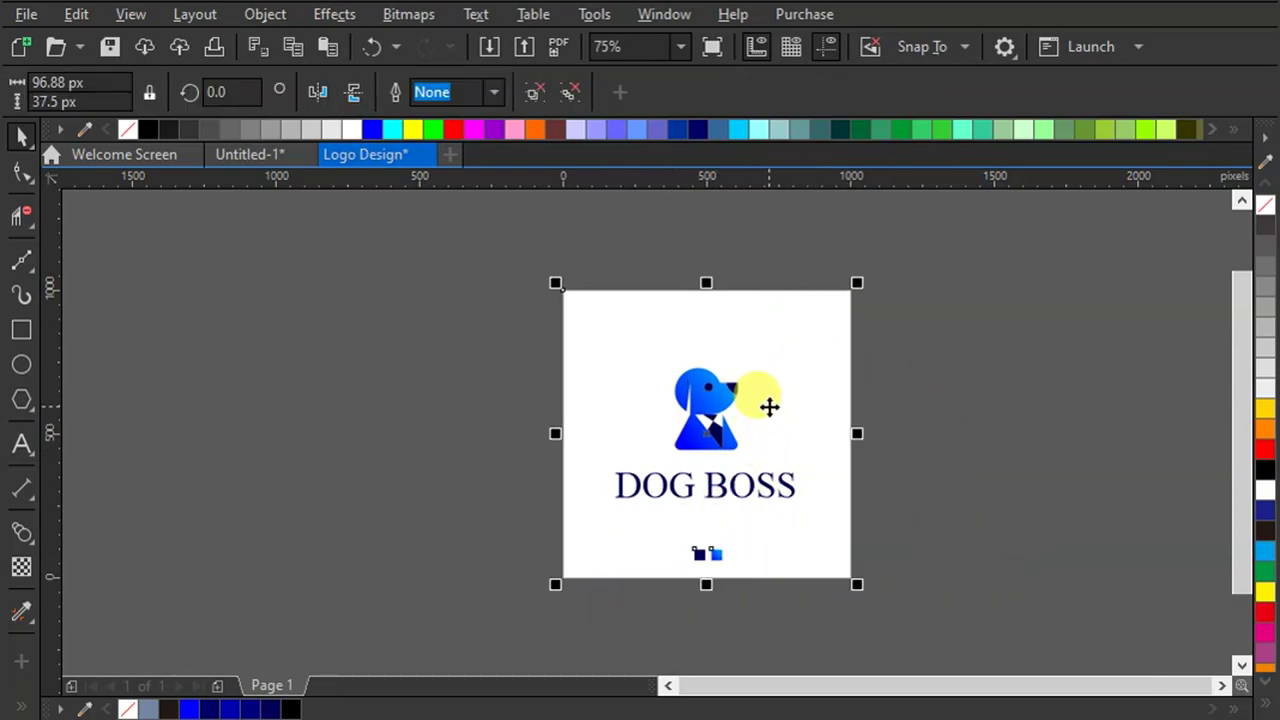
pyautogui.click(990, 451)
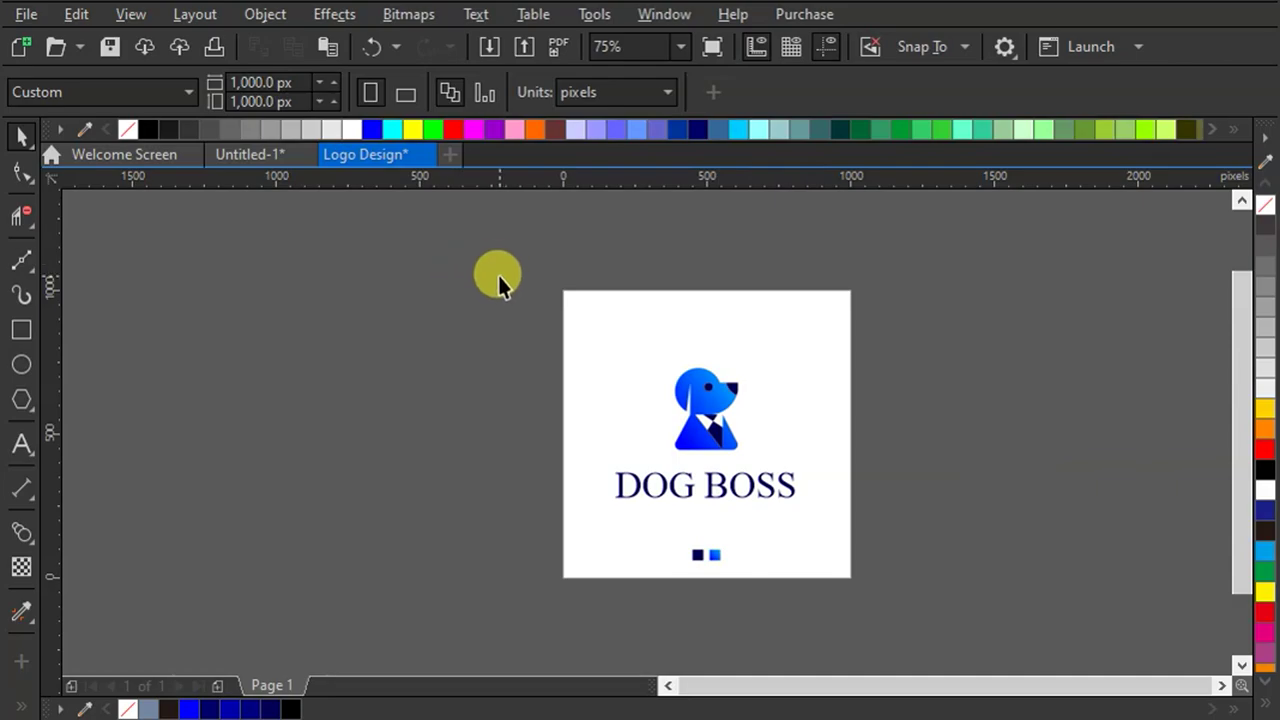